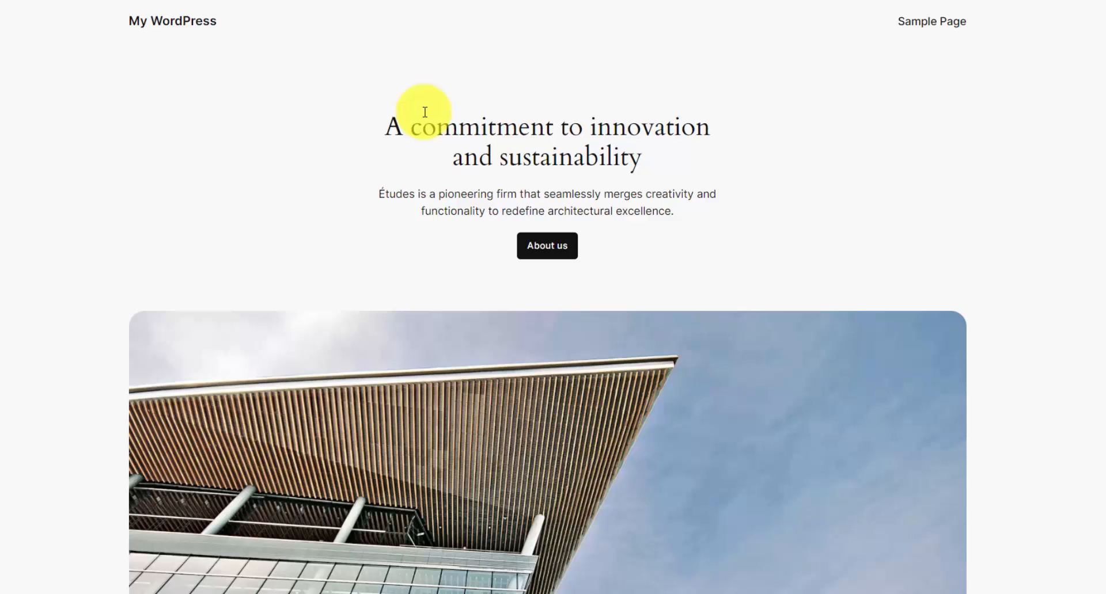
Look through the site's default homepage from the hero section down to the testimonial and back
scroll(541, 62, "down", 12)
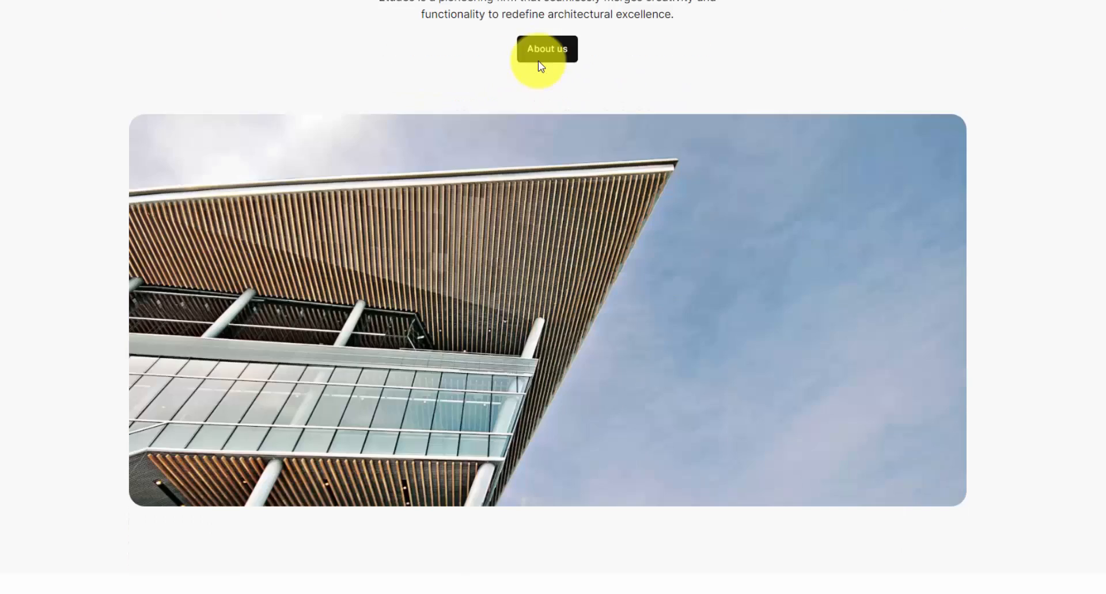
scroll(630, 145, "down", 2)
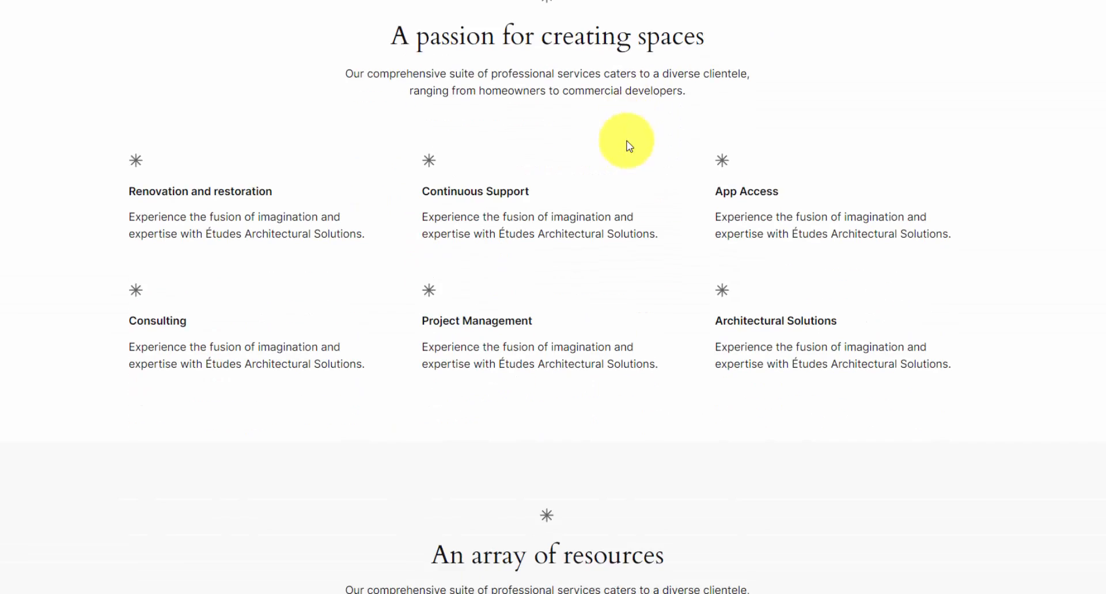
scroll(629, 145, "down", 14)
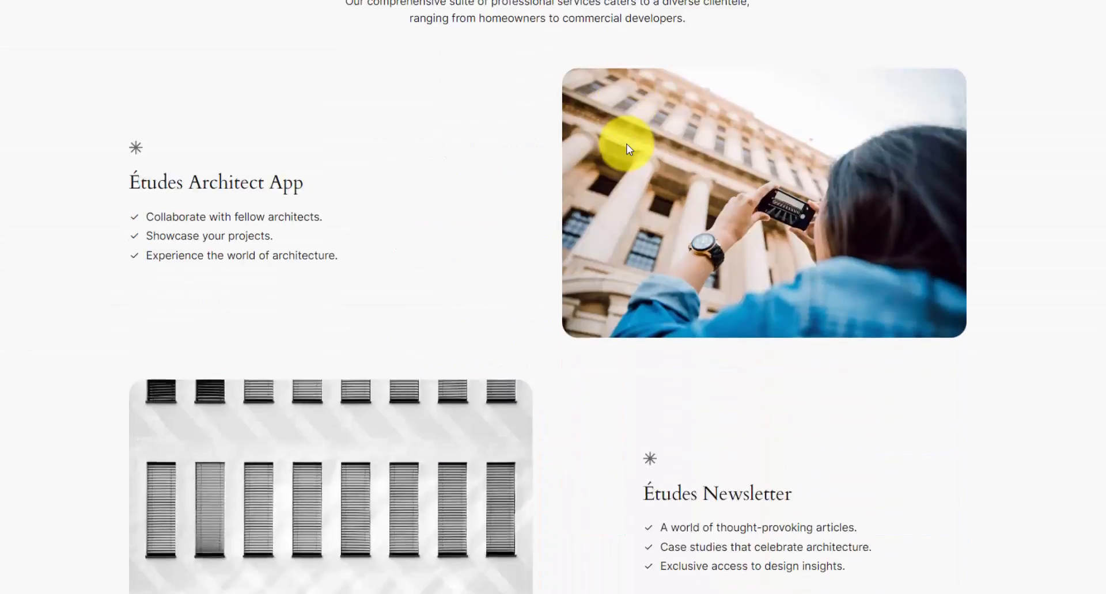
scroll(629, 145, "down", 7)
scroll(626, 147, "up", 13)
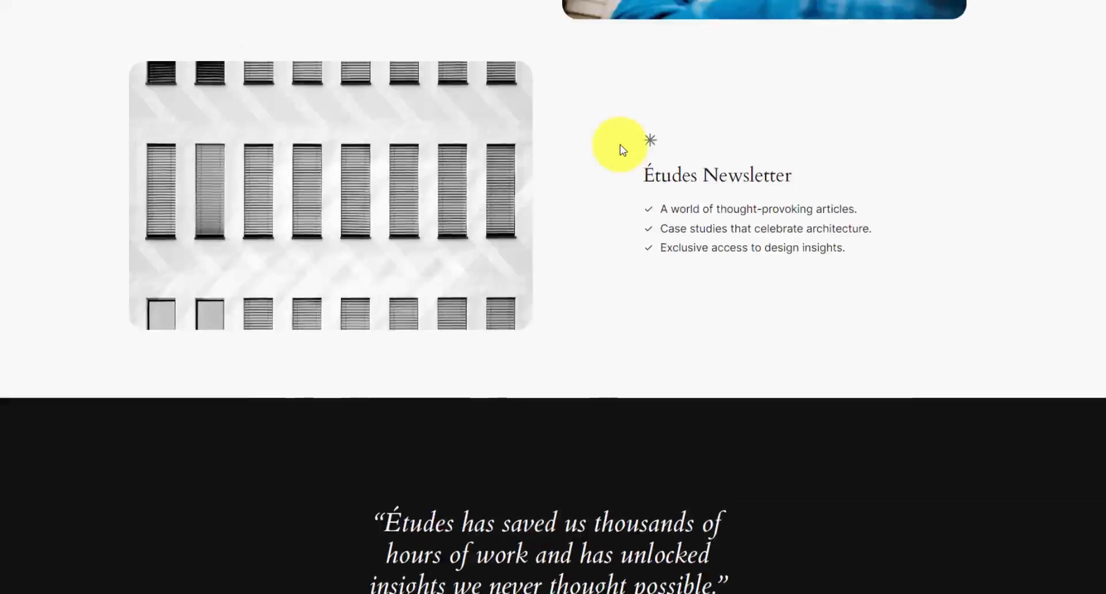
scroll(629, 146, "up", 20)
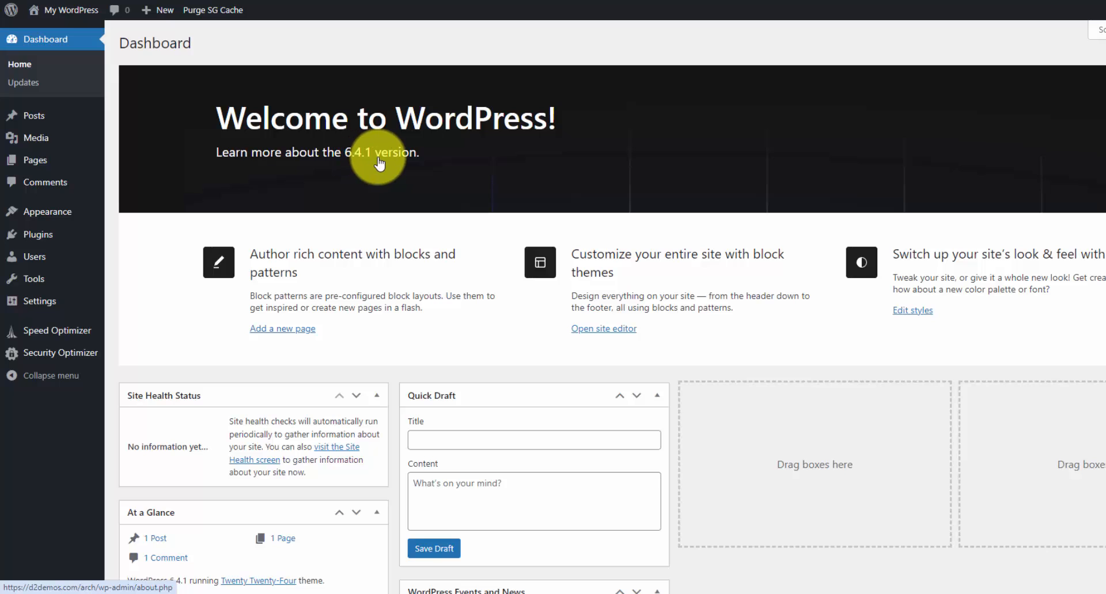
Open the site editor from the dashboard, apply the Maelstrom style variation to the theme and save it
scroll(374, 158, "down", 2)
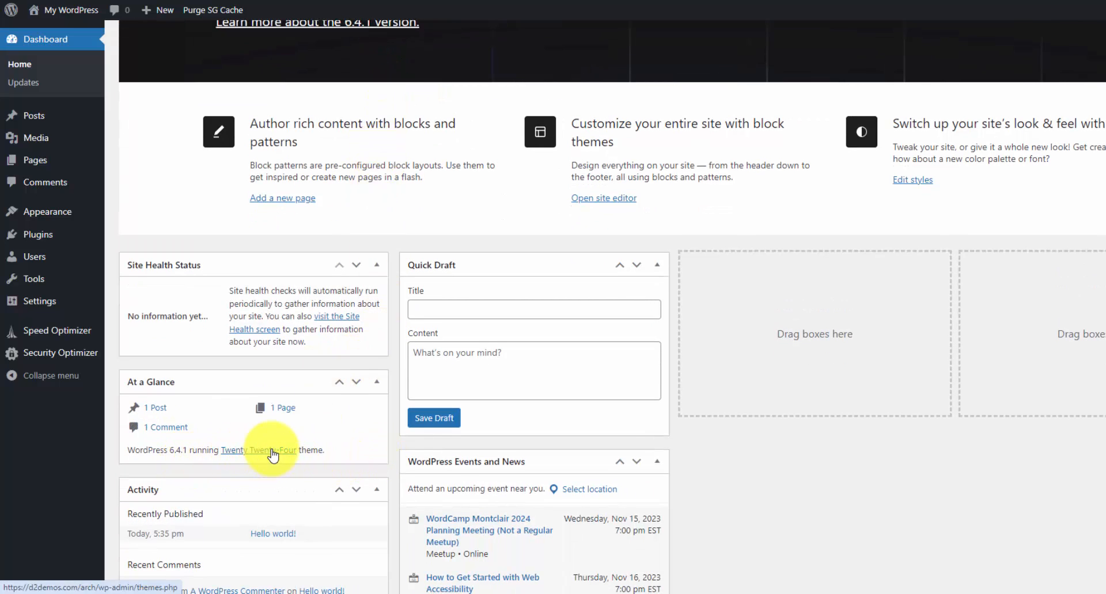
mouse_move(82, 211)
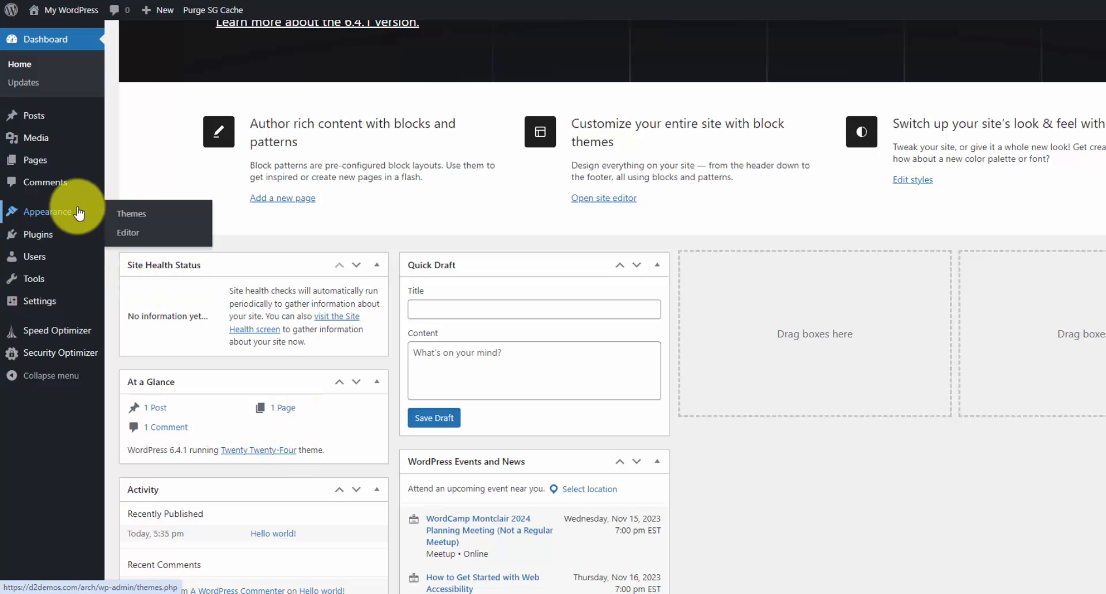
left_click(139, 229)
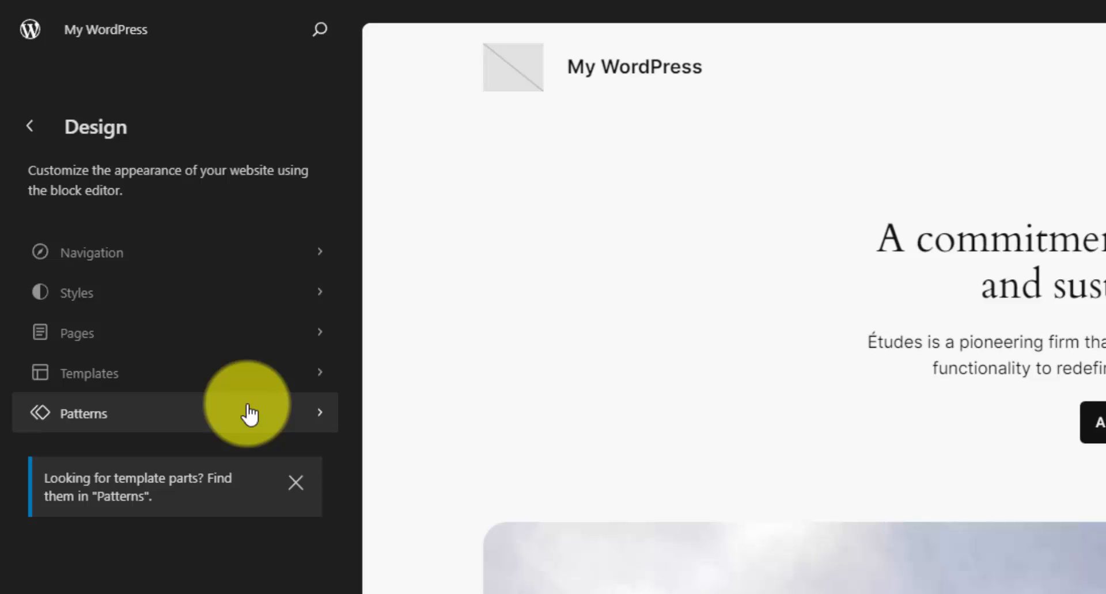
left_click(248, 297)
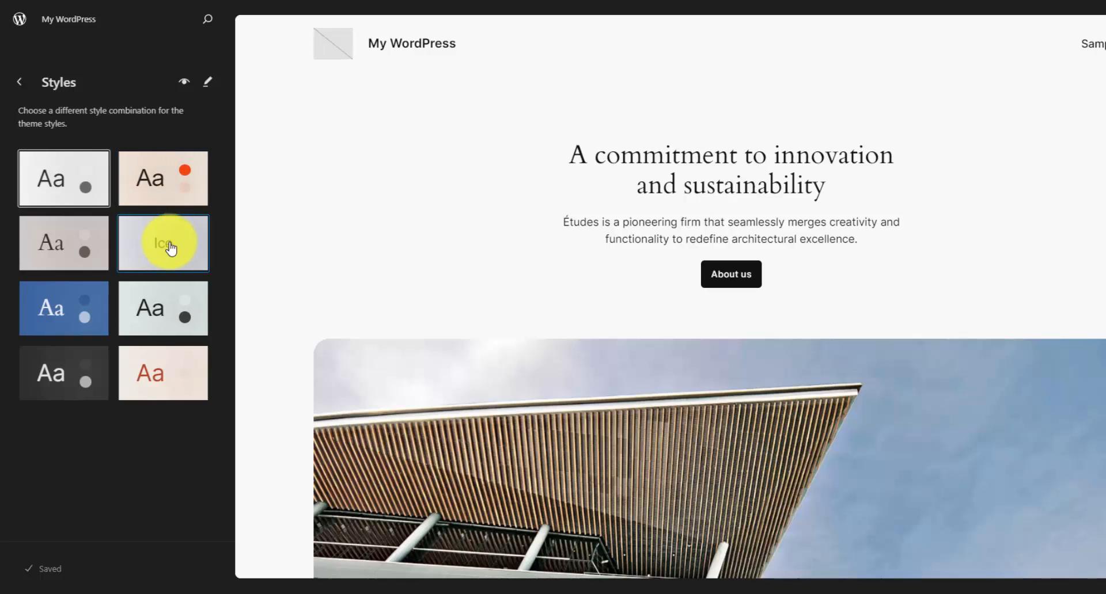
left_click(70, 302)
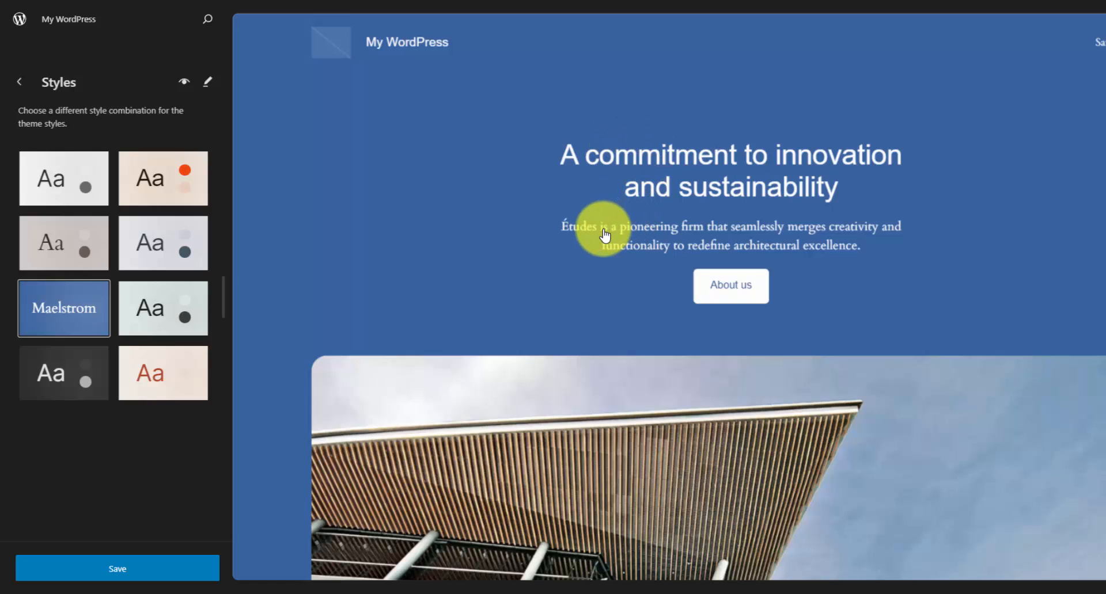
left_click(147, 571)
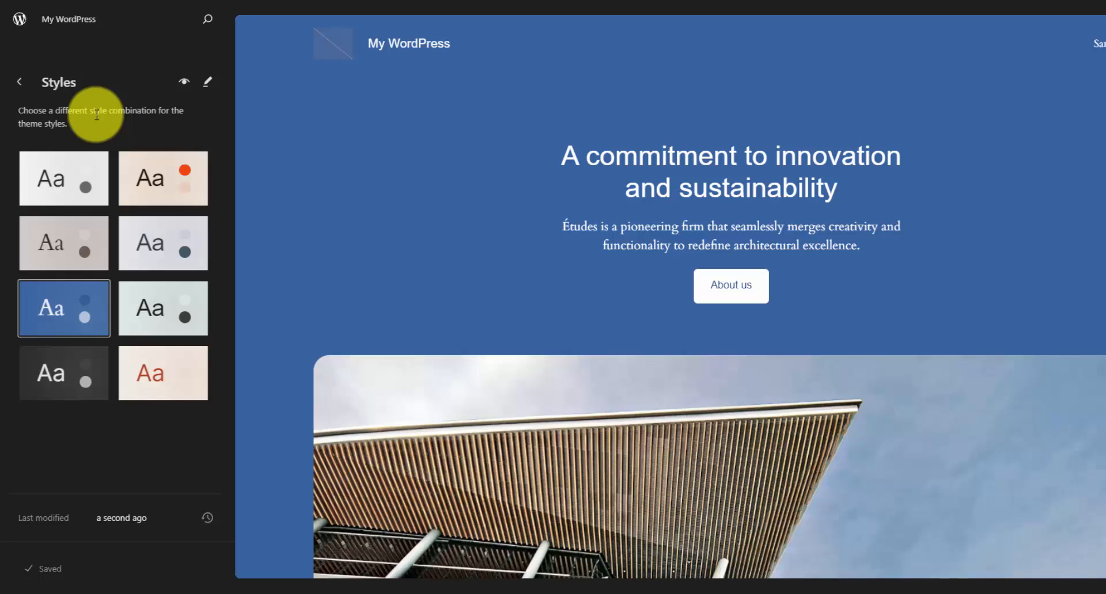
Leave the site editor for the admin dashboard and open the Media Library
left_click(20, 85)
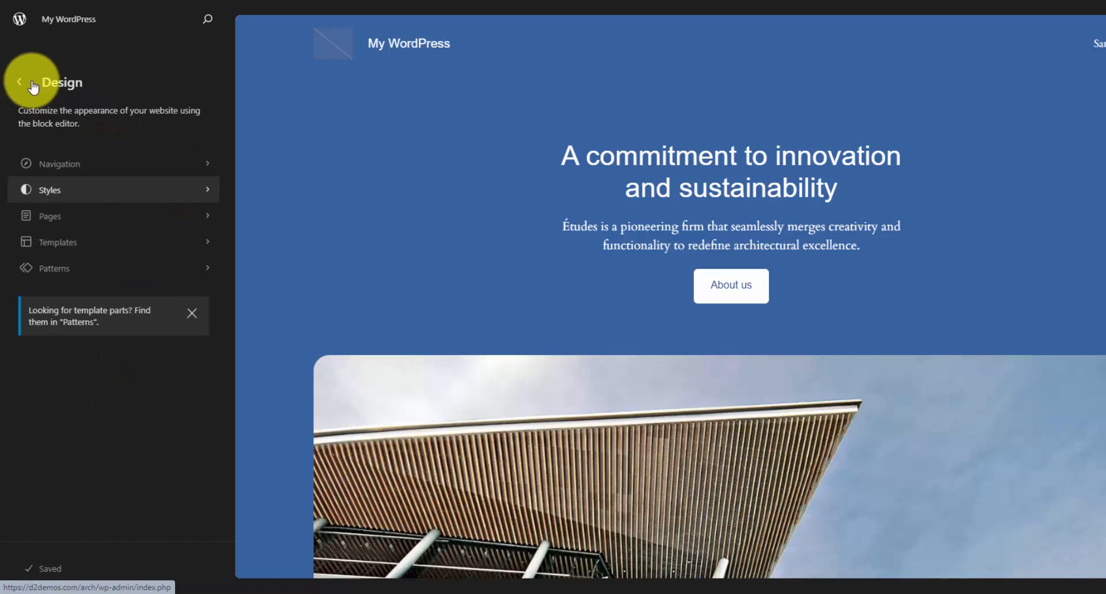
left_click(74, 23)
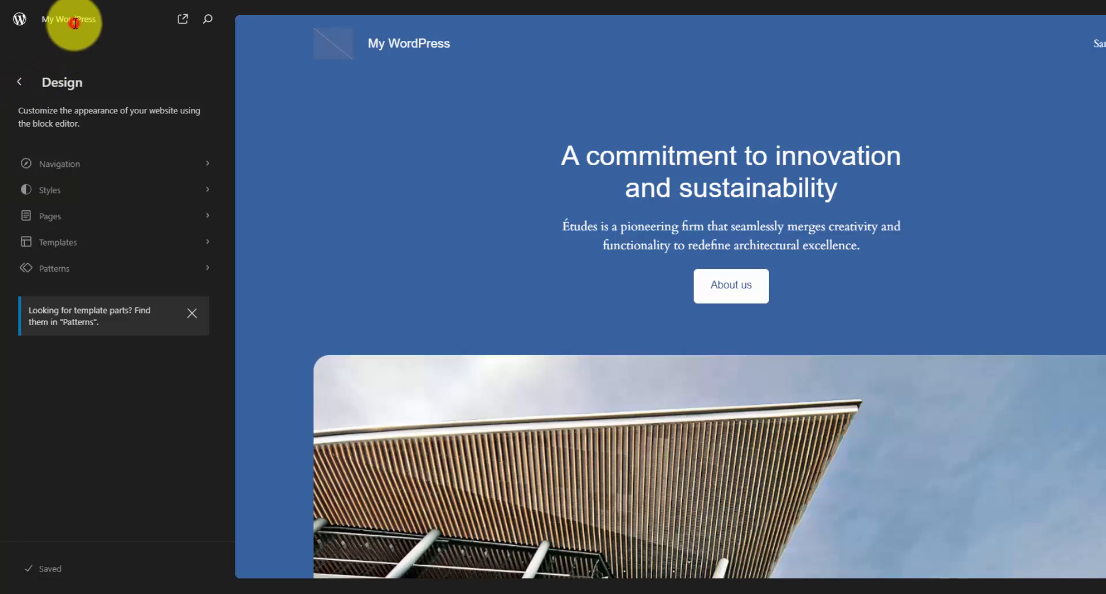
left_click(26, 21)
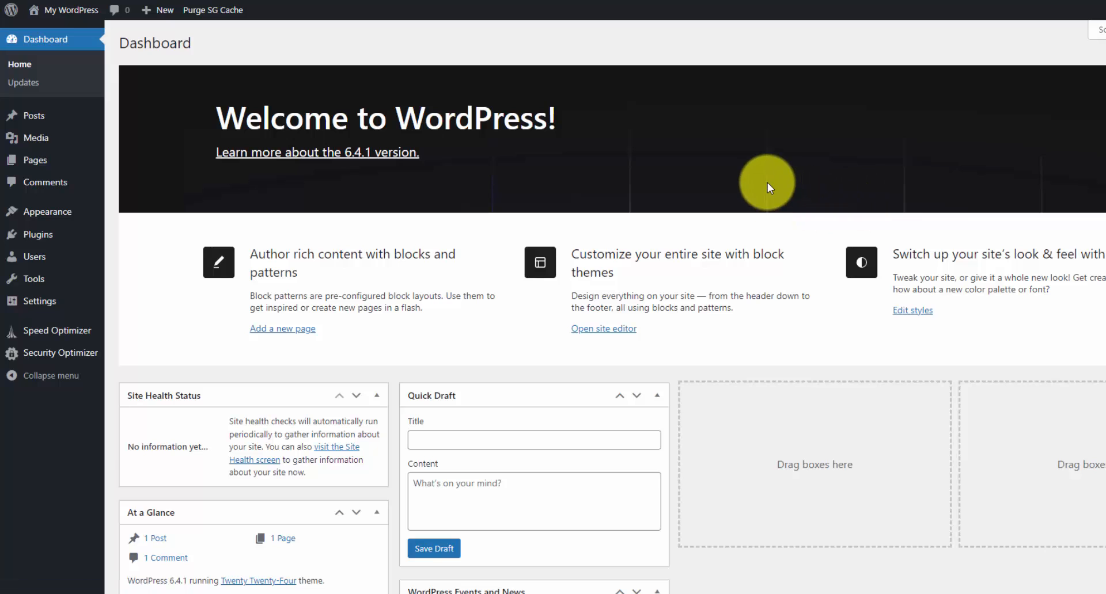
left_click(42, 140)
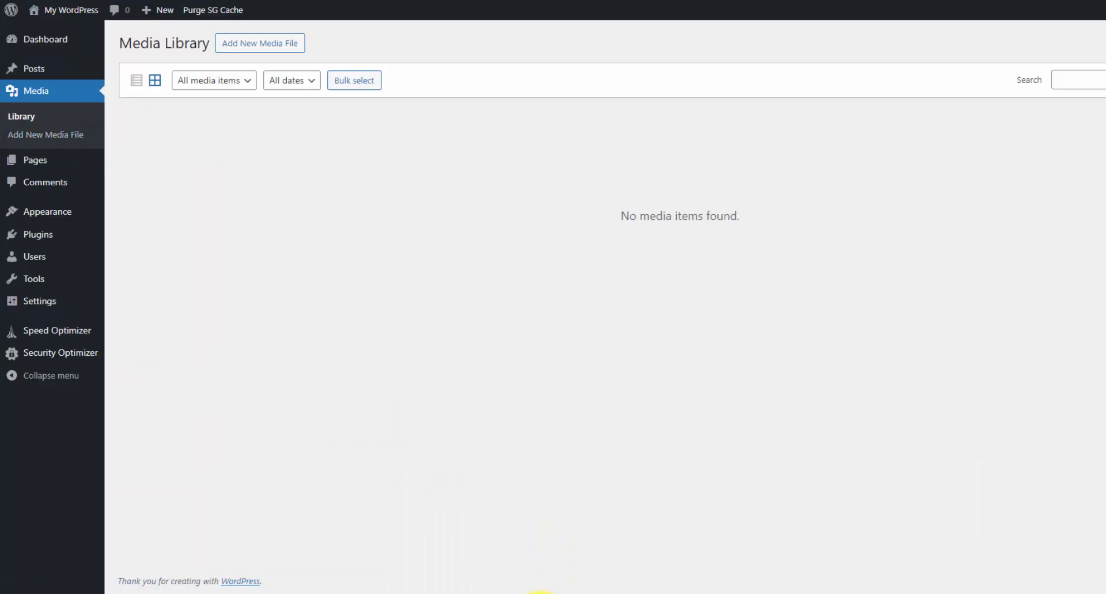
Switch to the Twenty Twenty-Four Tutorial Guide document and read its numbered steps, including the tutorial assets ZIP download
left_click(540, 593)
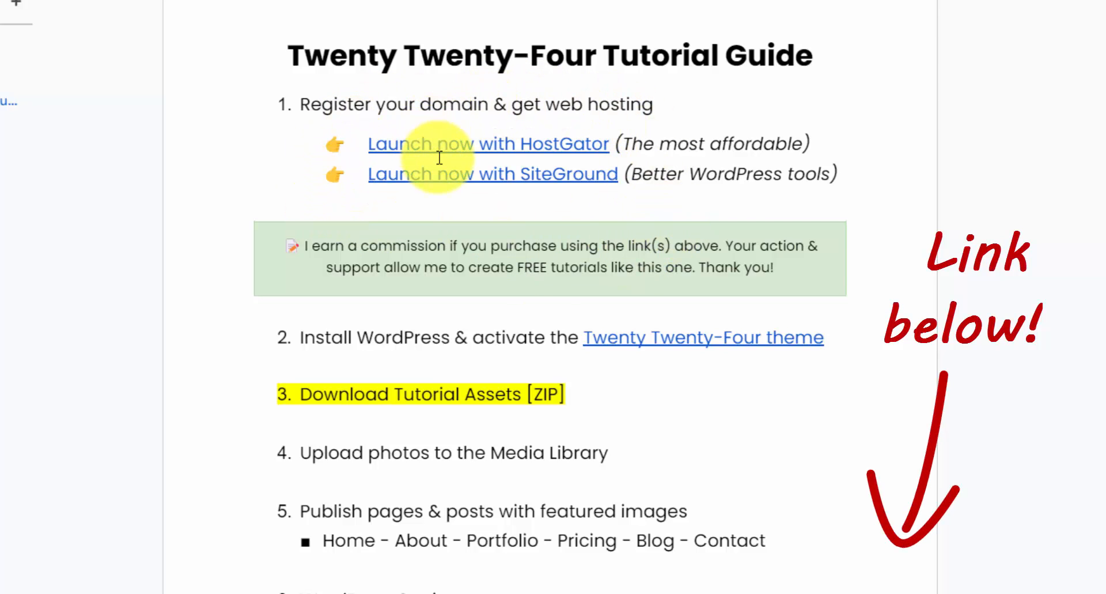
left_click_drag(521, 396, 304, 398)
left_click(303, 400)
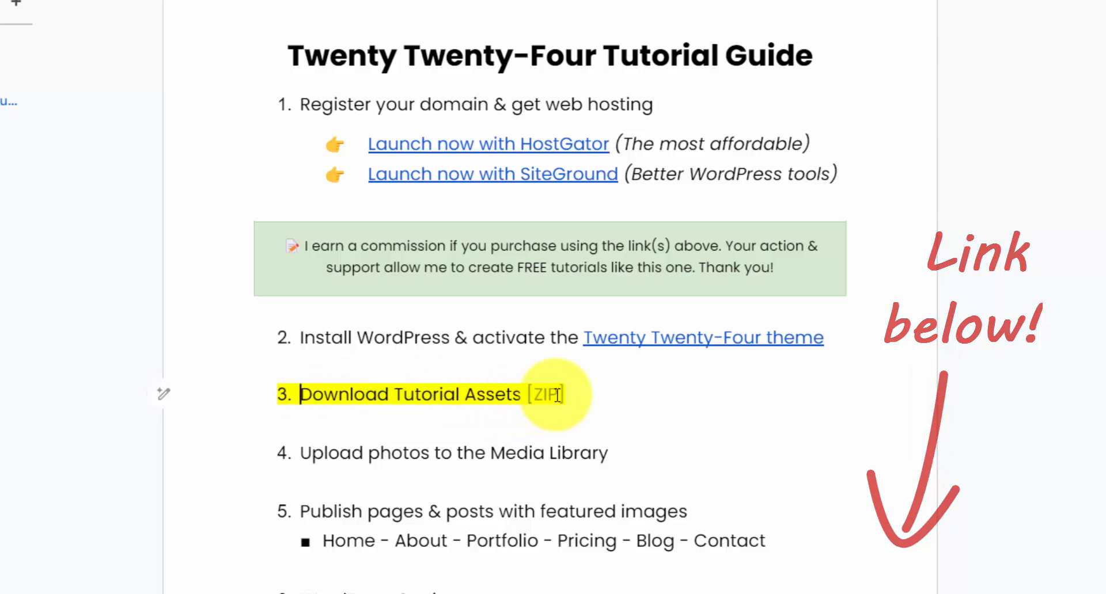
left_click(489, 593)
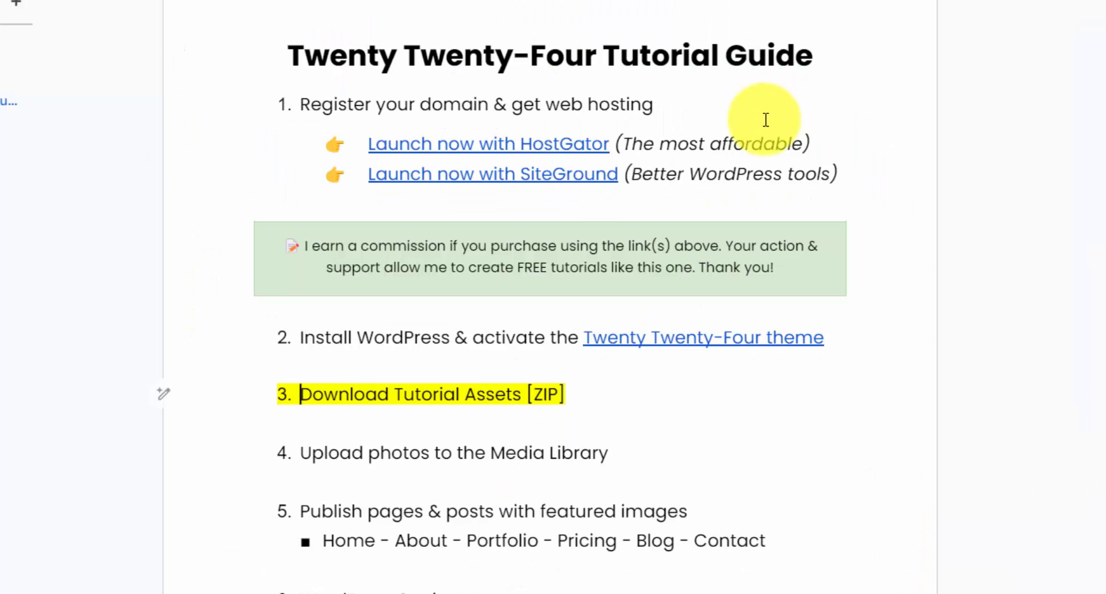
scroll(469, 106, "down", 5)
scroll(525, 278, "down", 3)
scroll(628, 278, "up", 9)
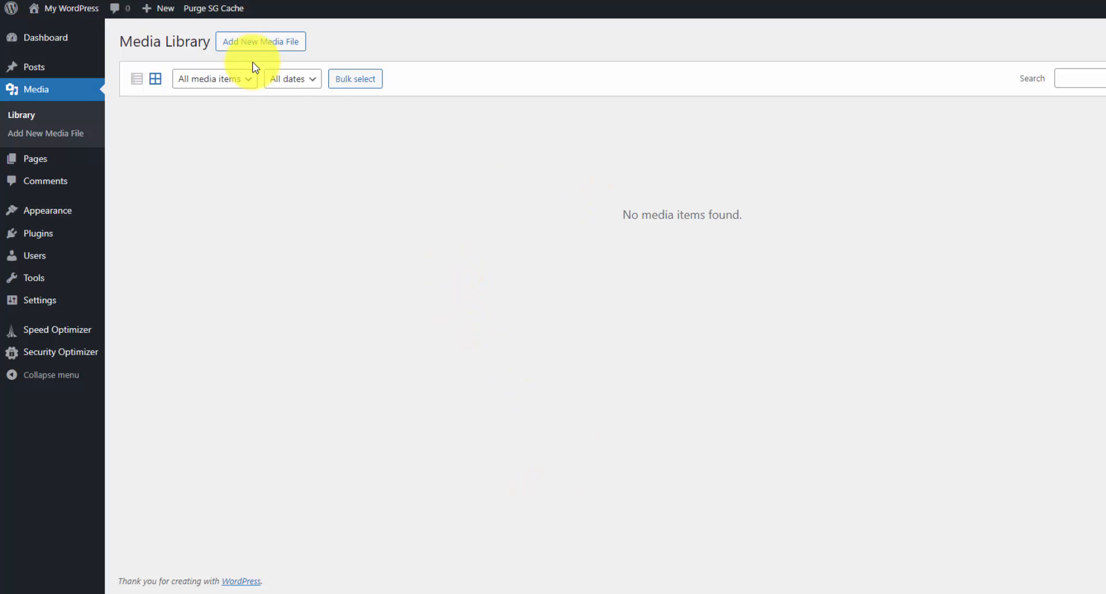
Upload all files from the assets folder except logo.psd to the Media Library
left_click(280, 45)
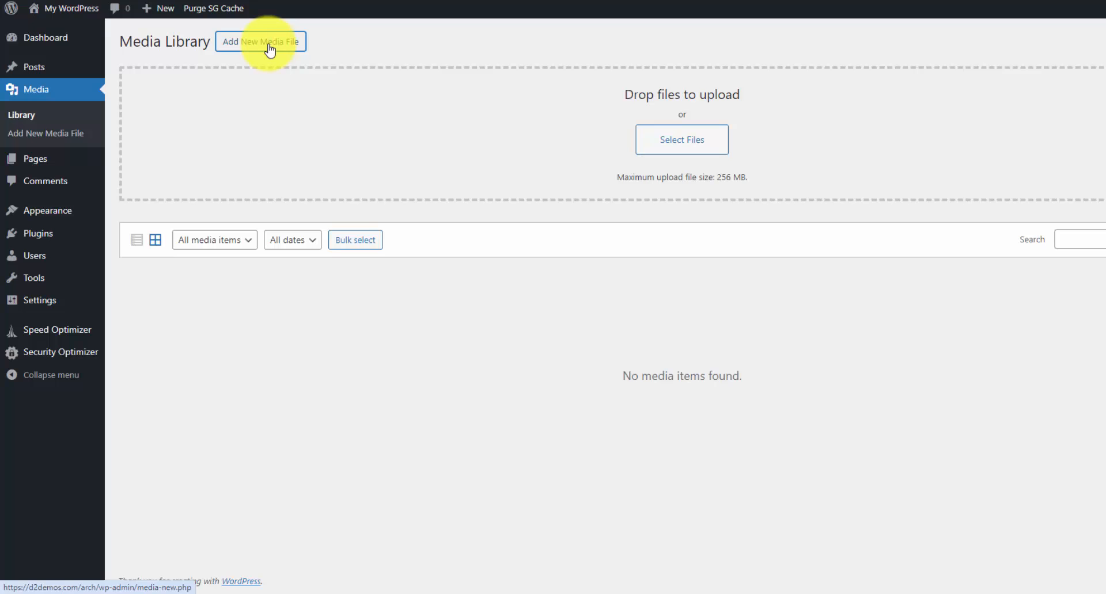
left_click(536, 593)
left_click_drag(403, 431, 1008, 153)
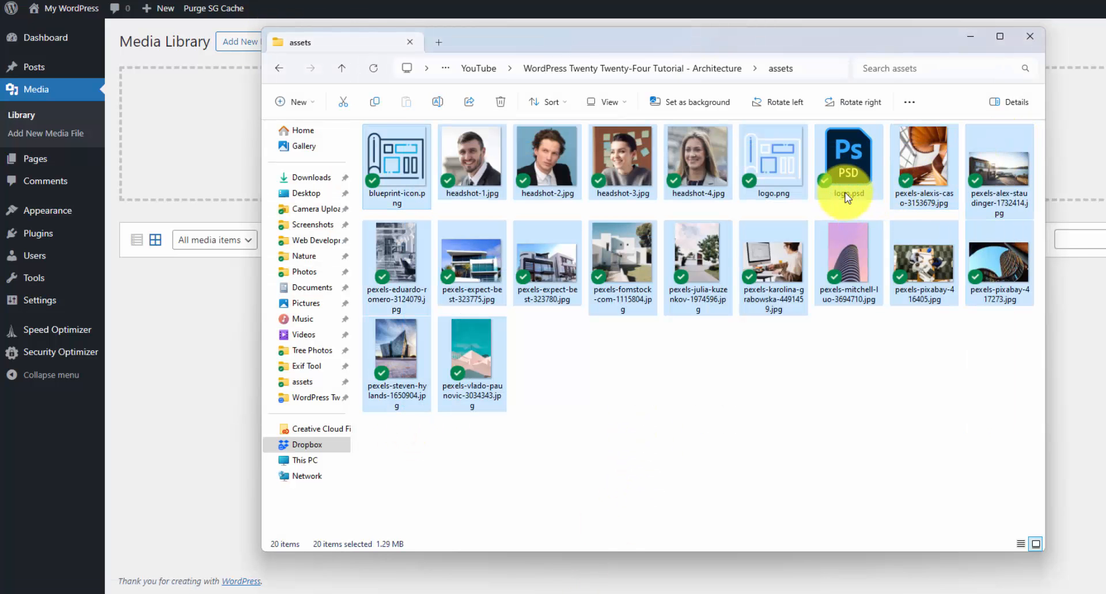
left_click(861, 172, "ctrl")
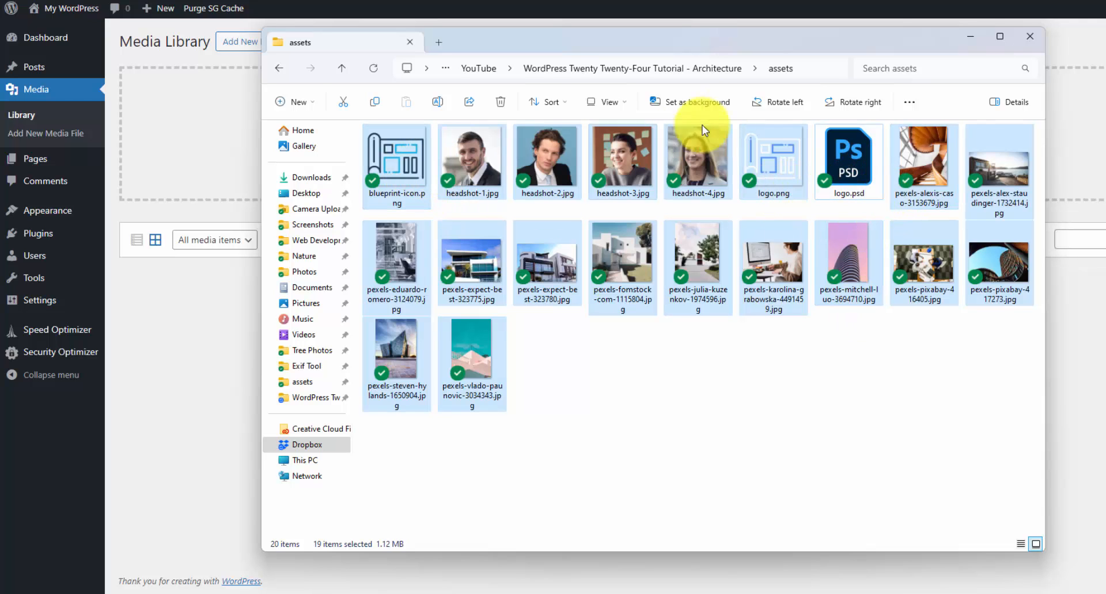
left_click_drag(999, 172, 1103, 195)
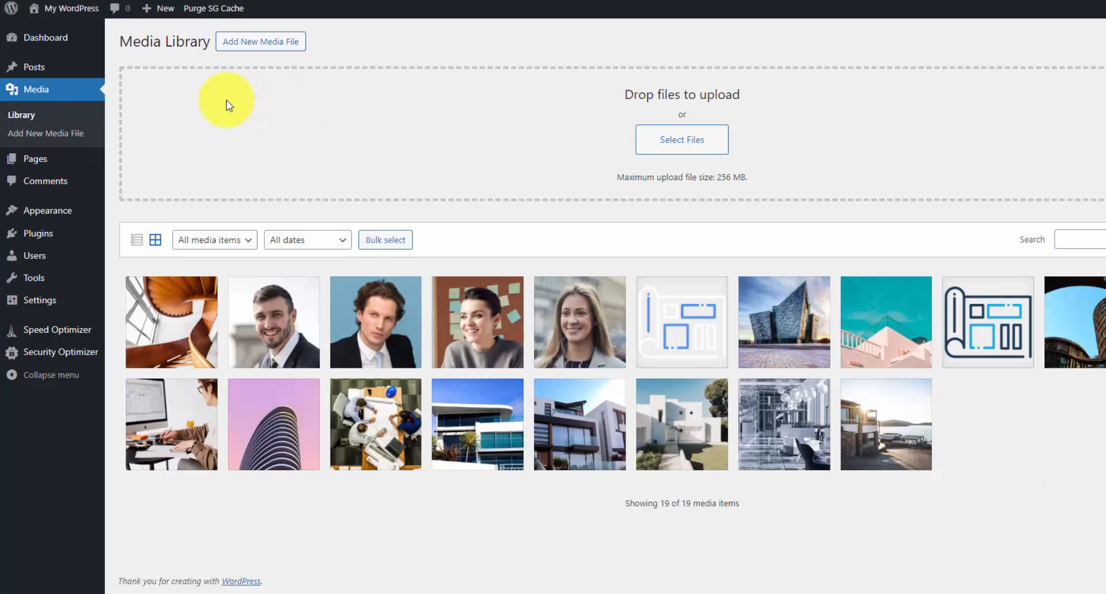
Create a new page from the About pattern and title it "About"
left_click(20, 157)
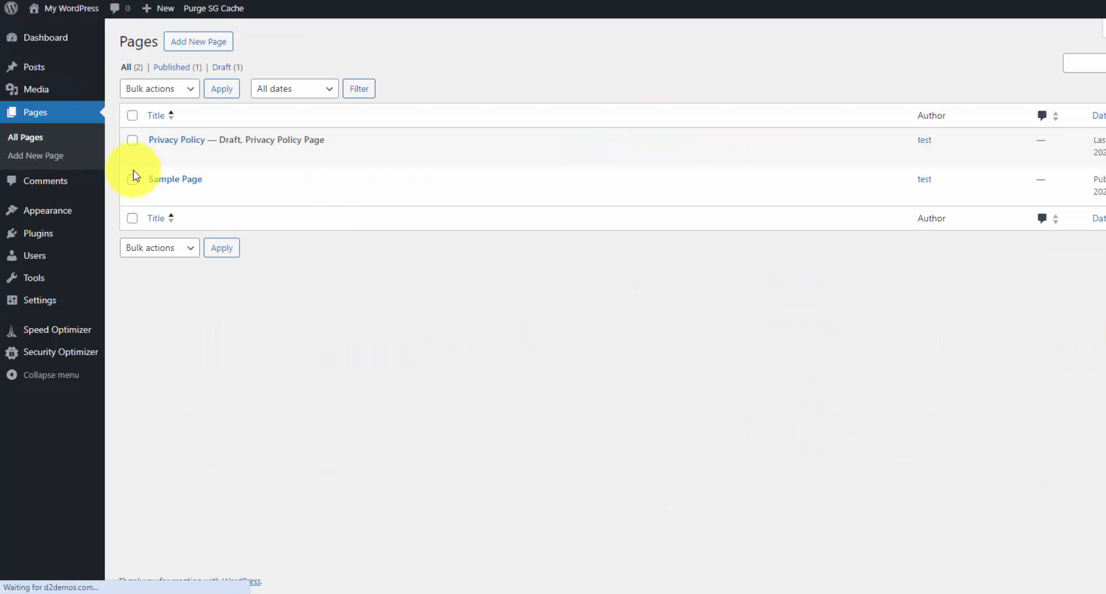
left_click(218, 46)
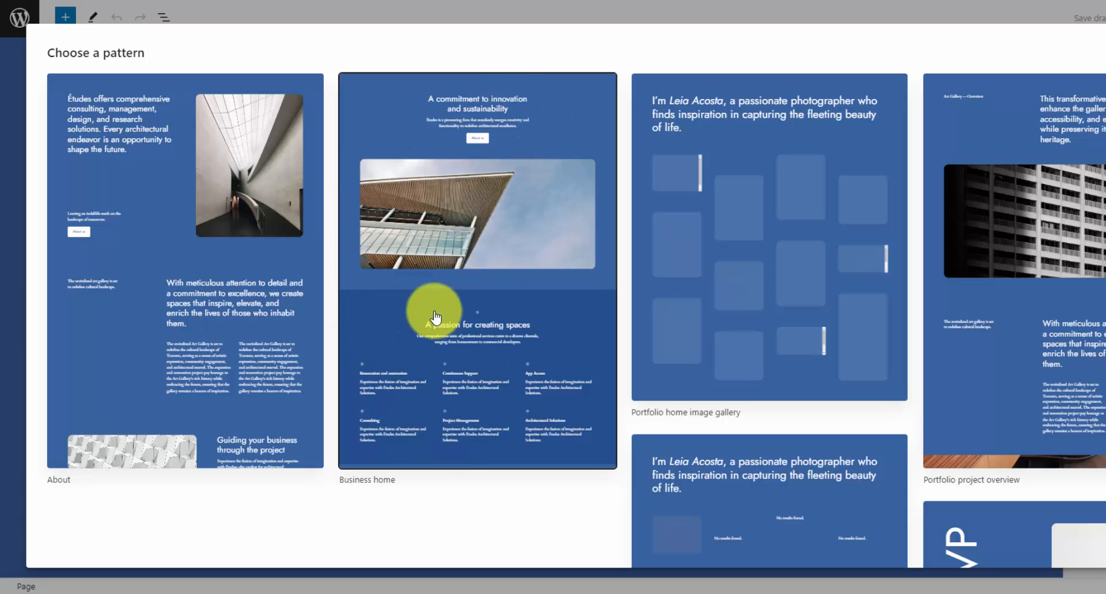
left_click(121, 241)
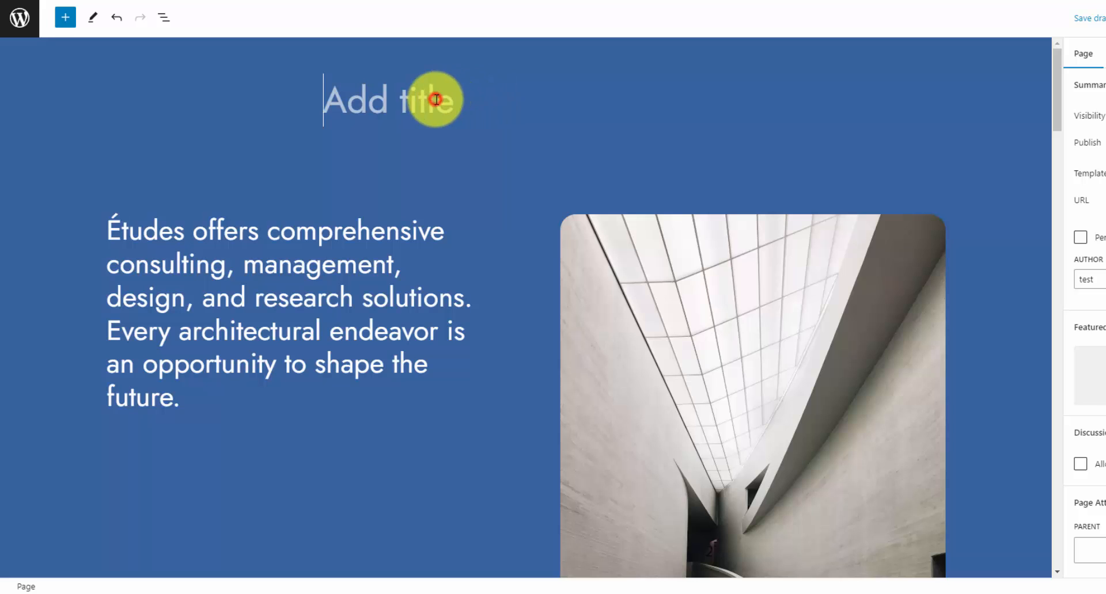
type("About")
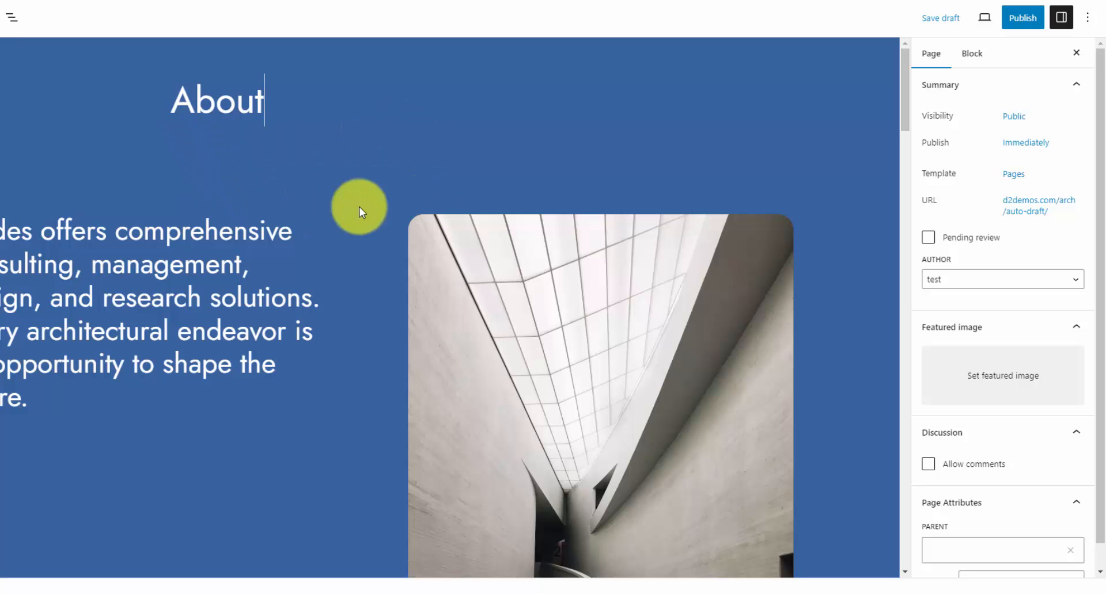
Check the About page's pattern content and publish the page
scroll(353, 250, "down", 3)
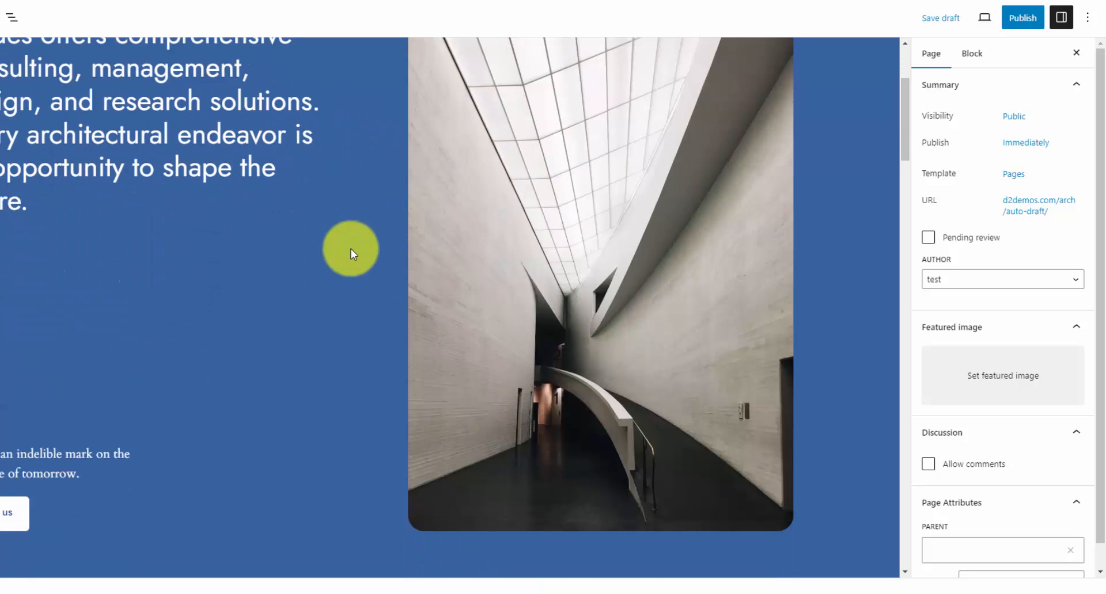
scroll(470, 257, "up", 3)
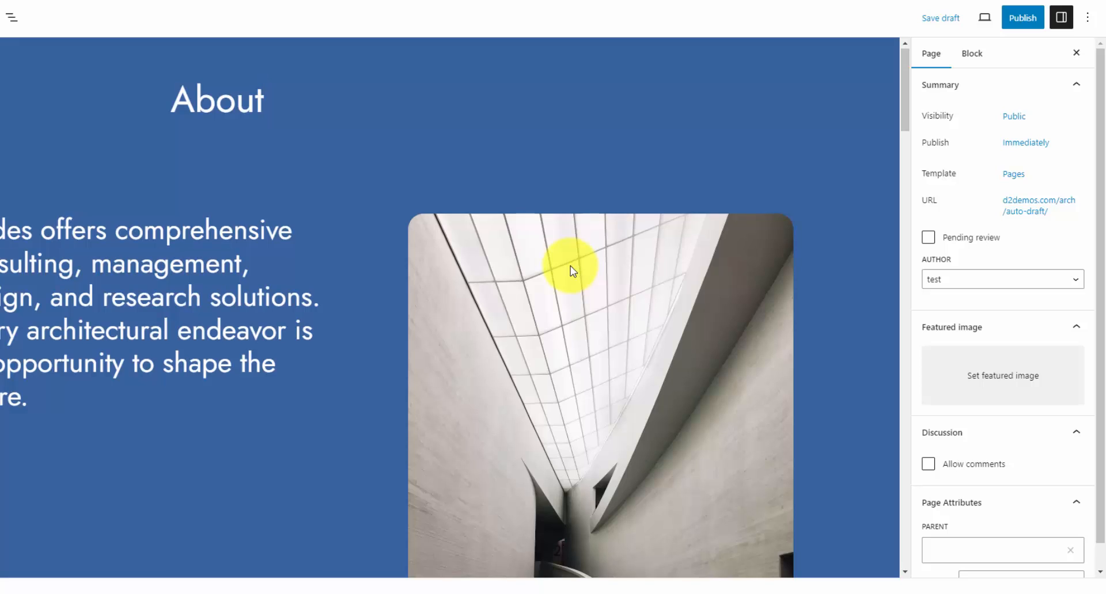
scroll(571, 269, "down", 4)
scroll(561, 264, "down", 9)
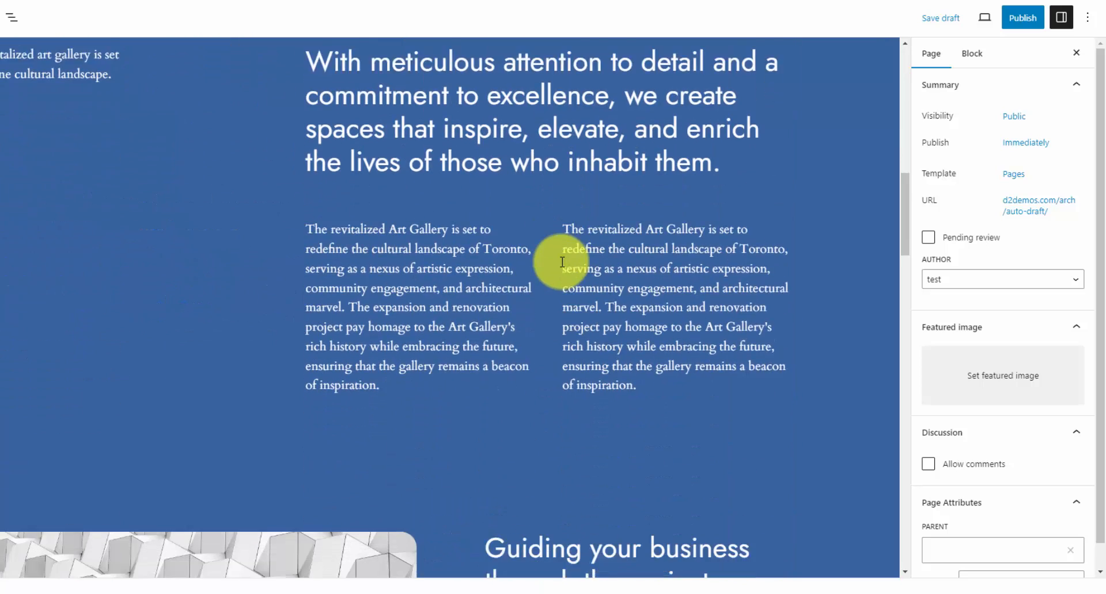
scroll(542, 262, "up", 5)
scroll(554, 264, "up", 8)
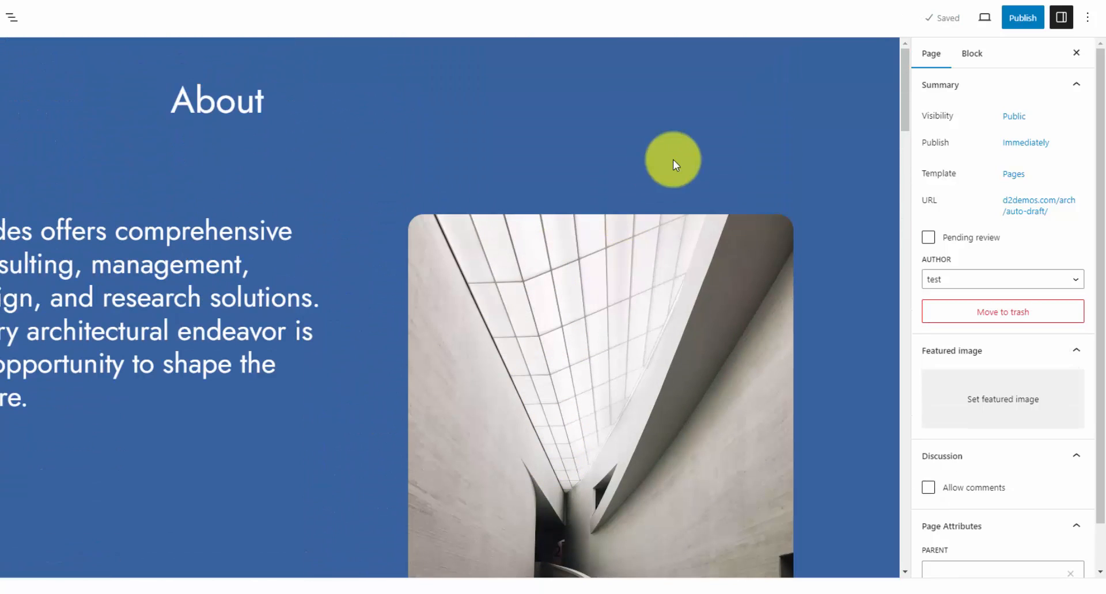
left_click(1023, 18)
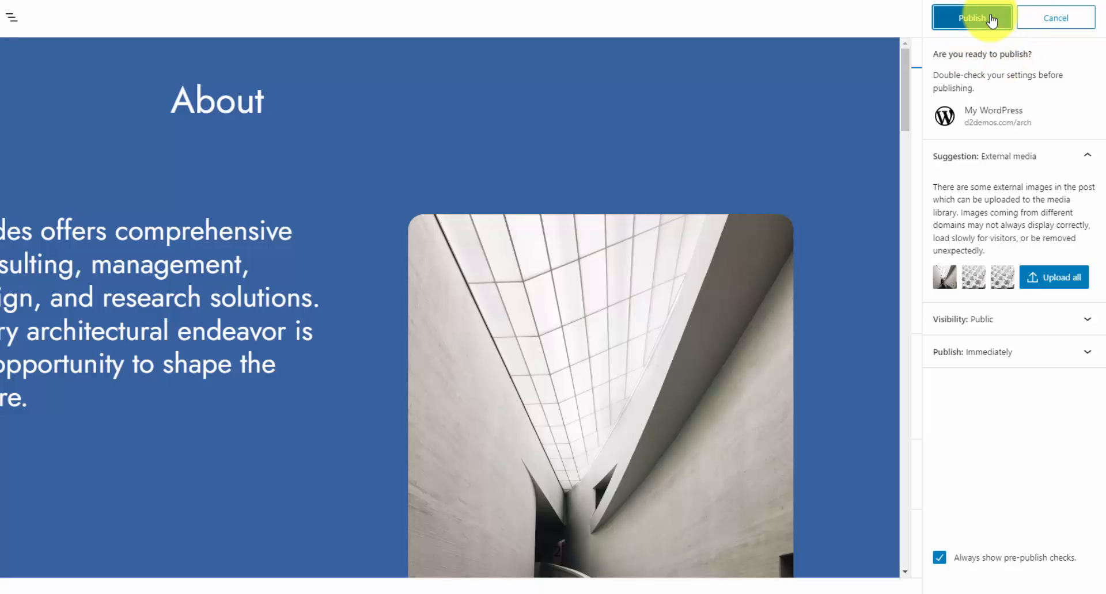
left_click(990, 20)
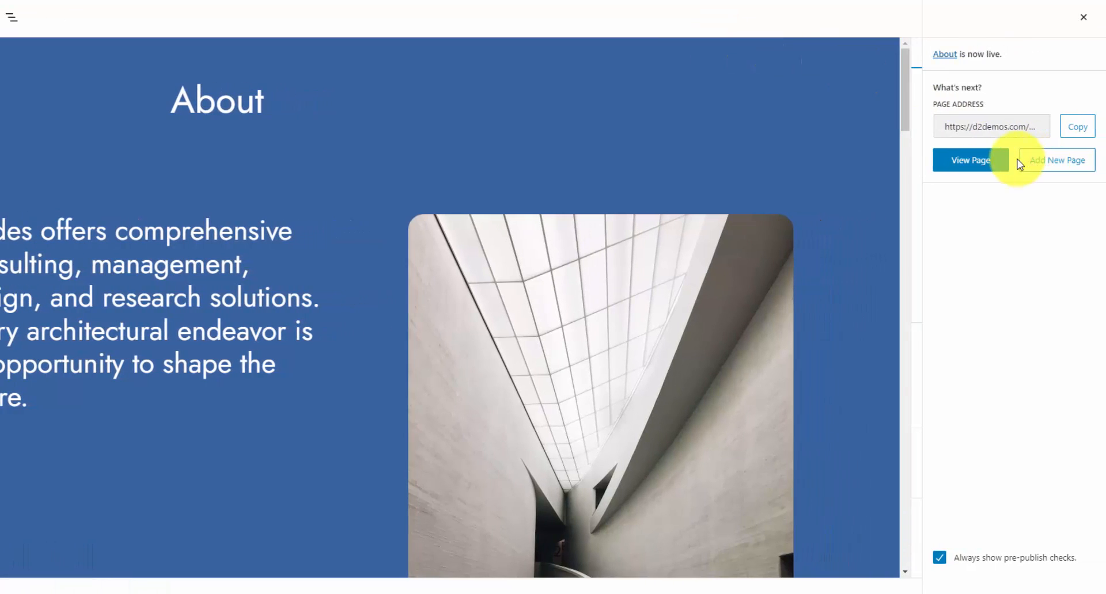
Create a new page from the Portfolio home image gallery pattern, title it "Portfolio" and publish it
left_click(1021, 163)
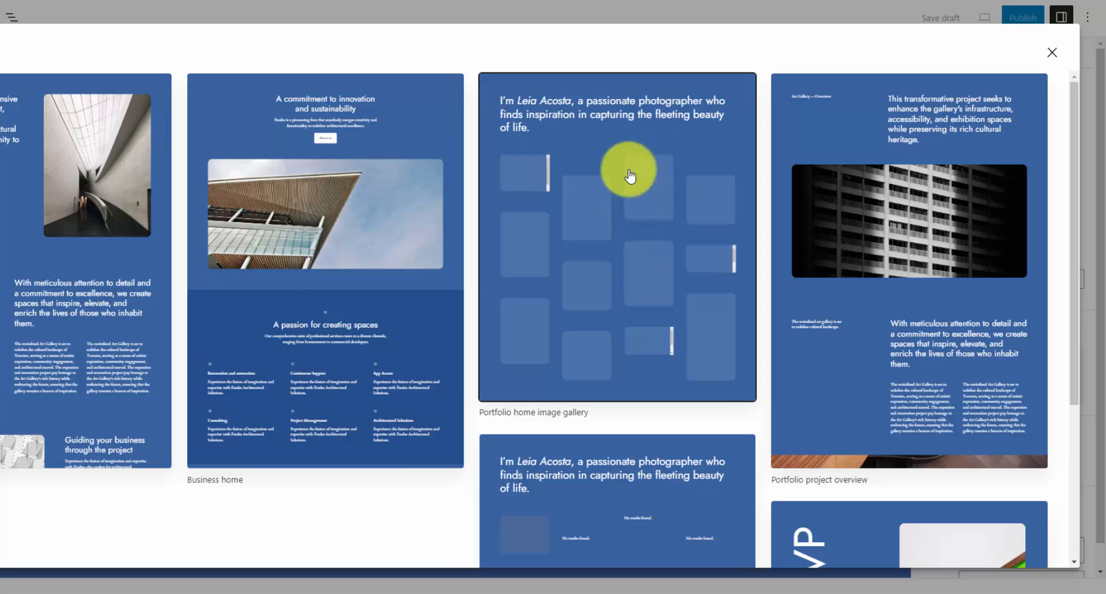
left_click(611, 279)
left_click(247, 98)
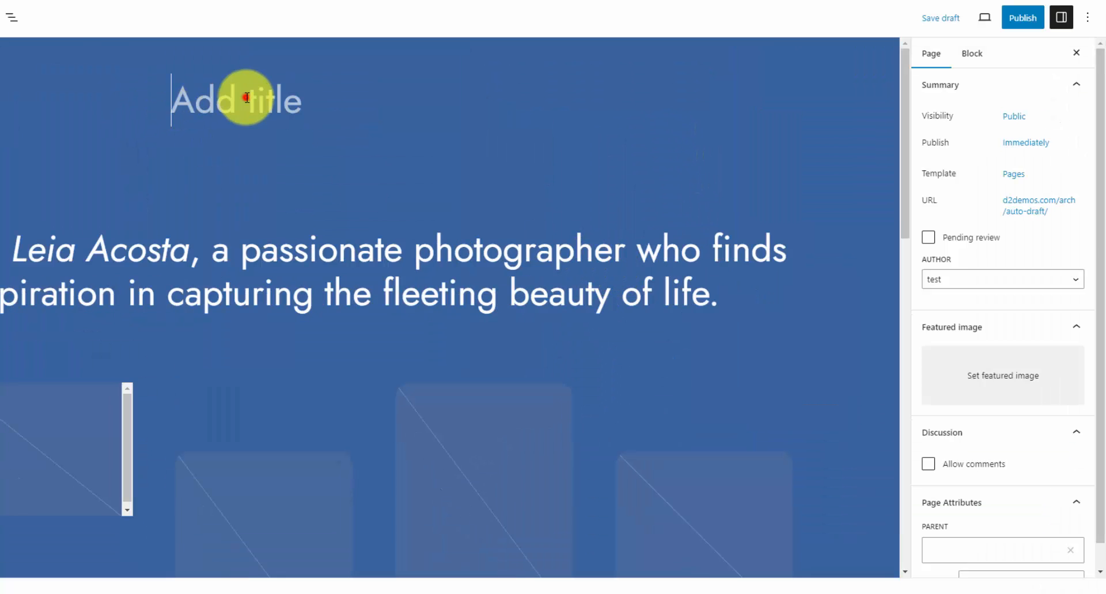
type("Portfolio")
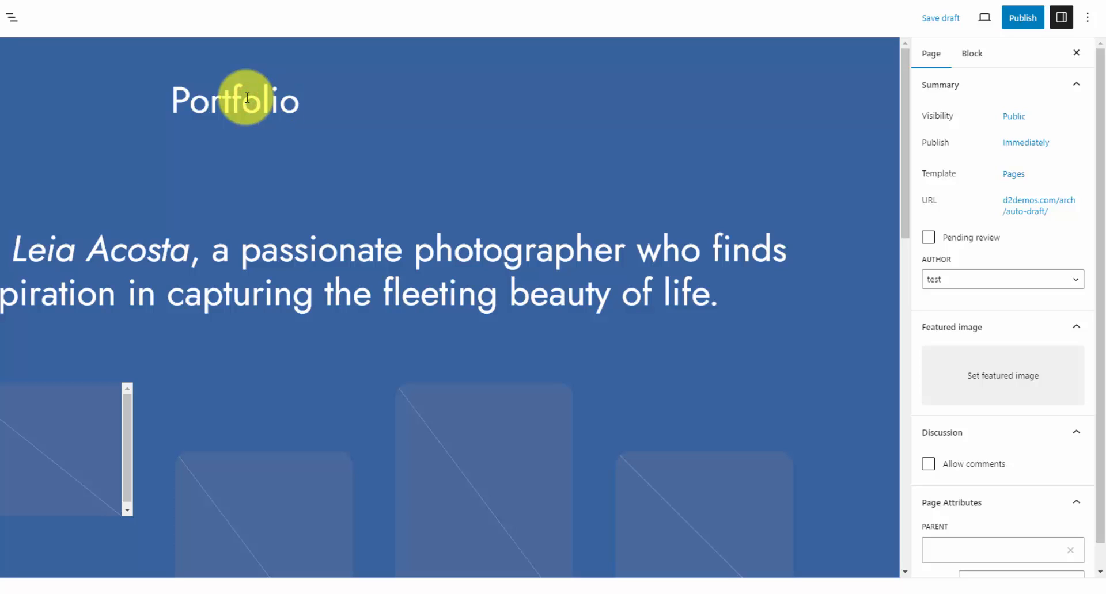
left_click(1021, 19)
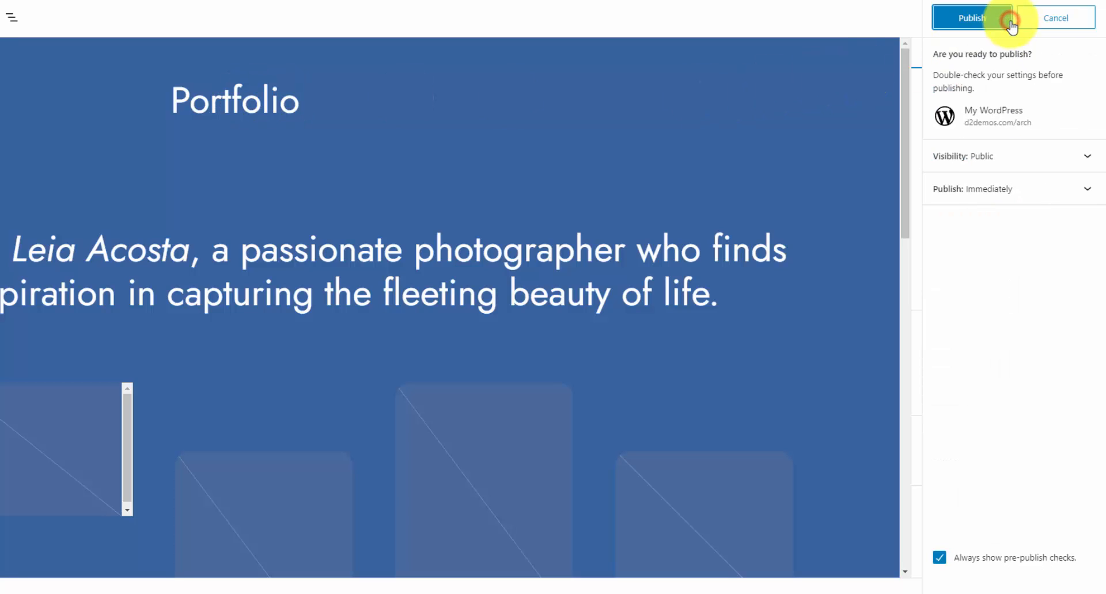
left_click(981, 19)
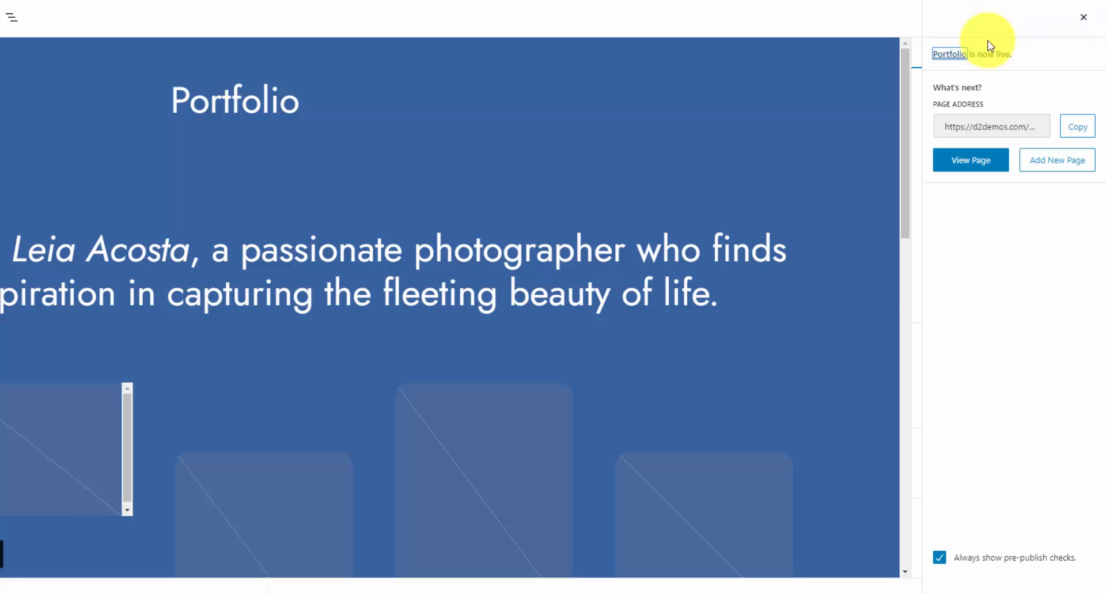
Create a new blank page without choosing any pattern, title it "Pricing" and publish it
left_click(1056, 163)
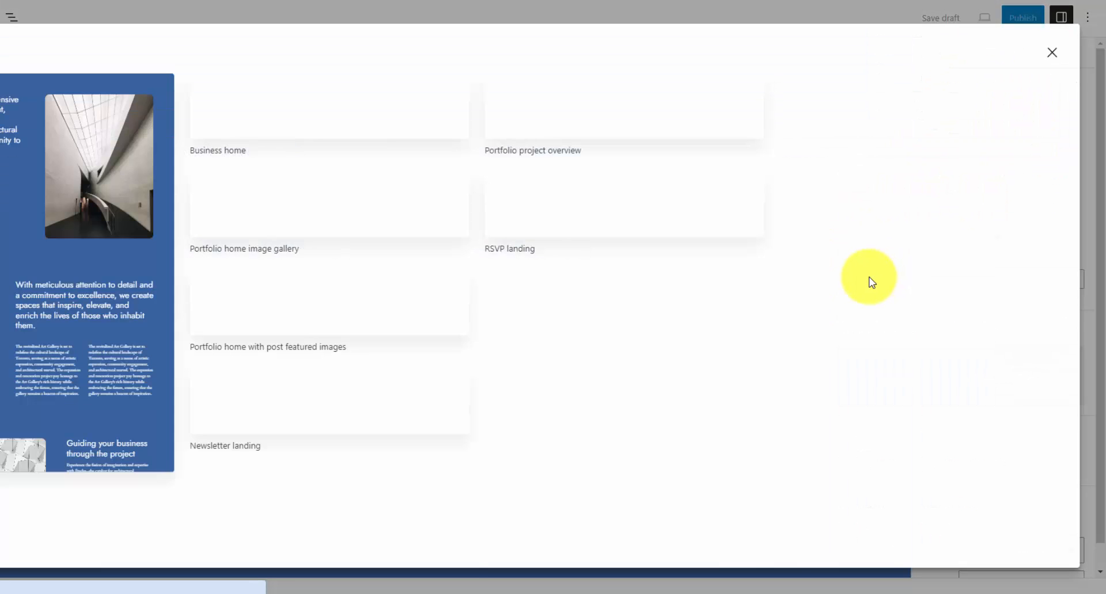
scroll(726, 265, "down", 4)
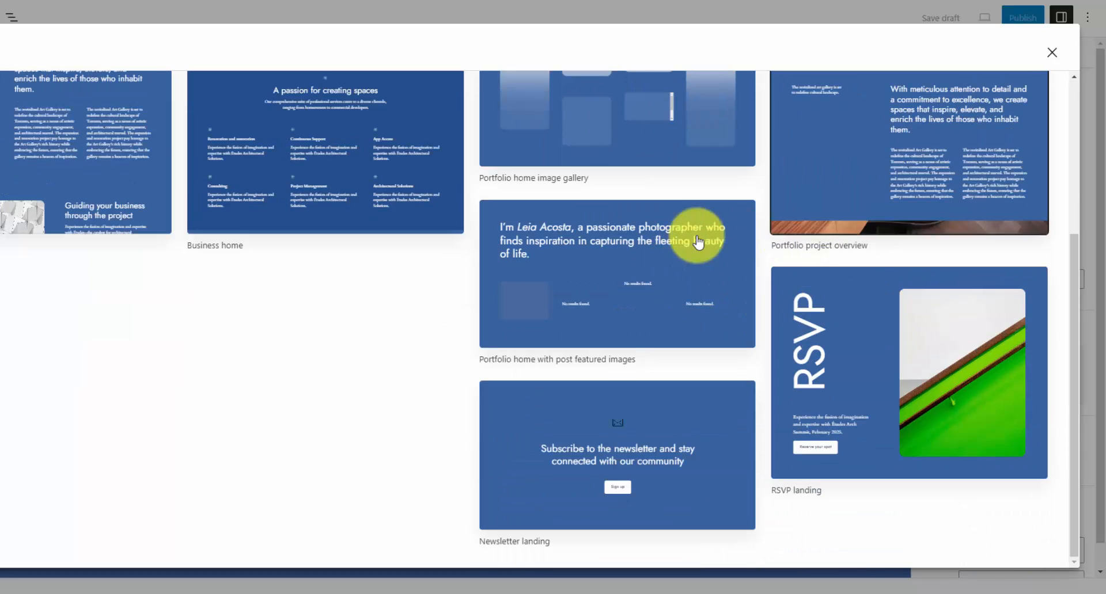
scroll(632, 296, "up", 4)
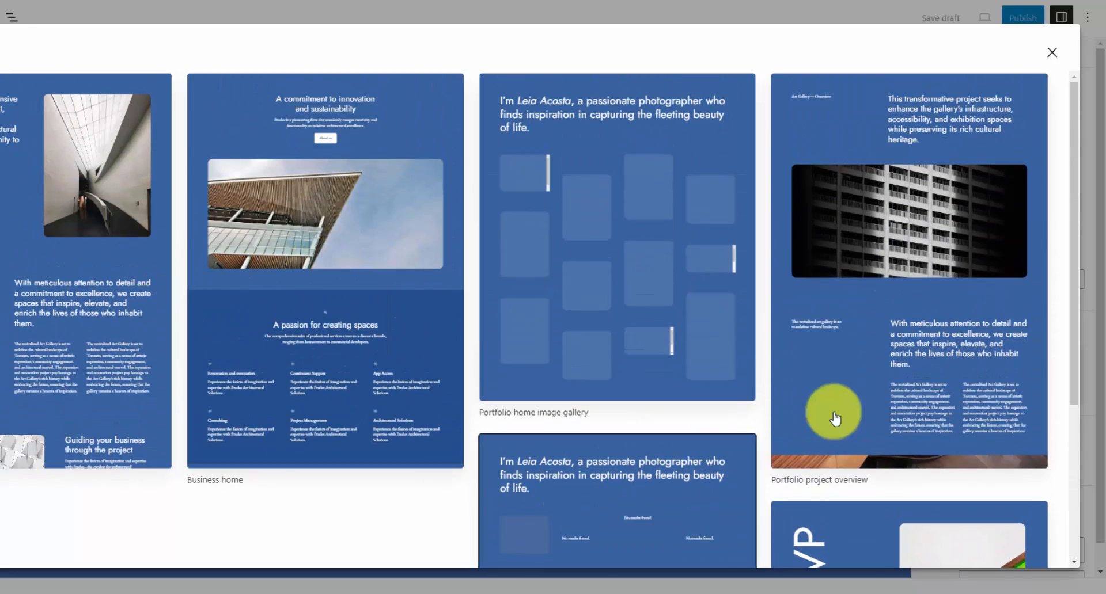
scroll(420, 210, "down", 4)
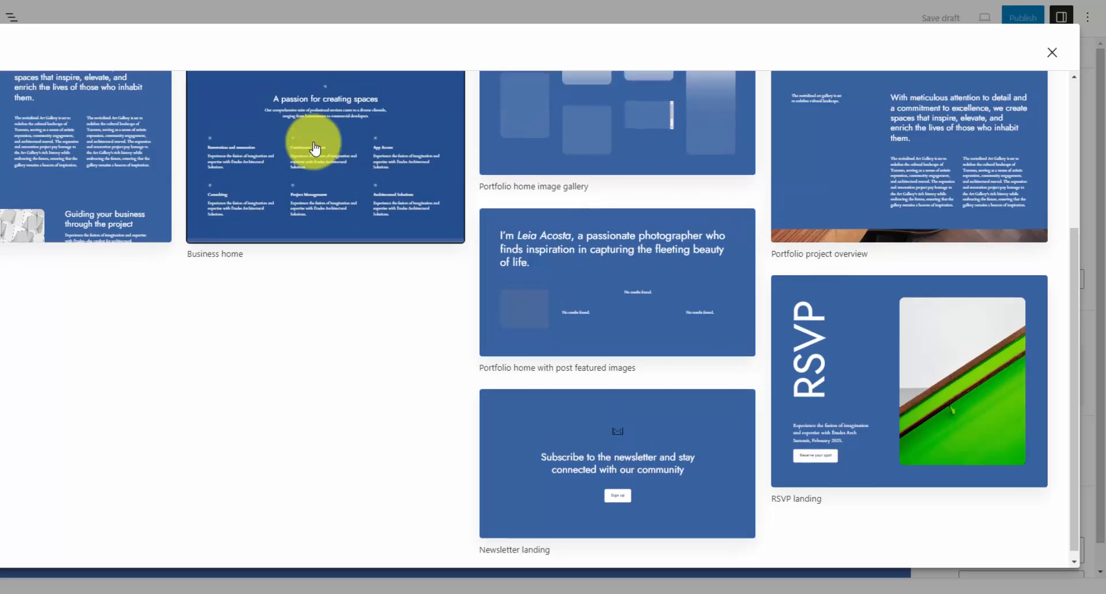
scroll(314, 143, "up", 4)
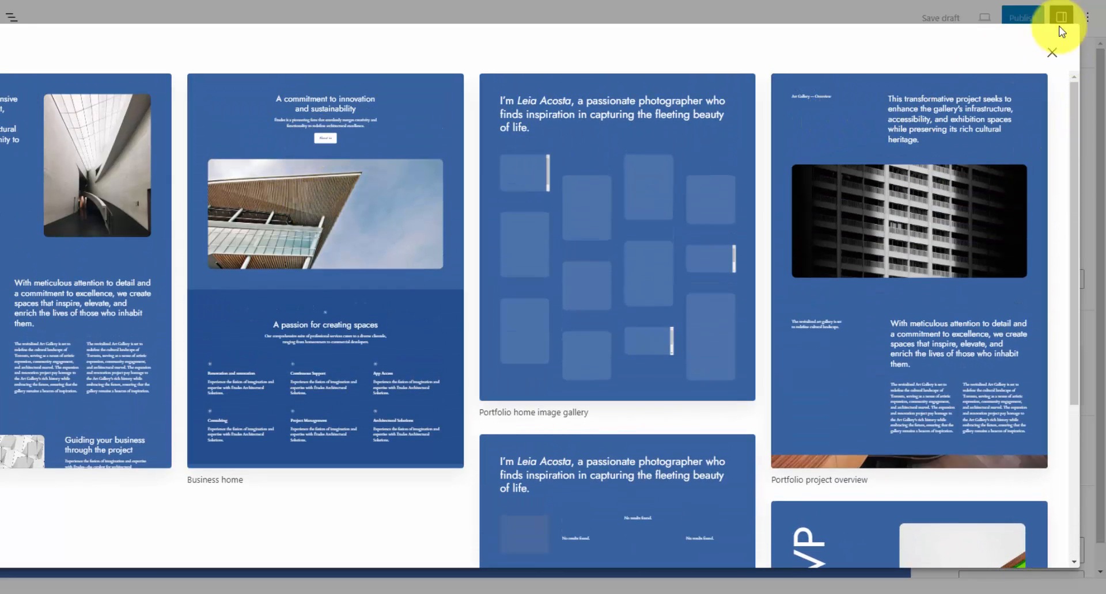
left_click(1052, 54)
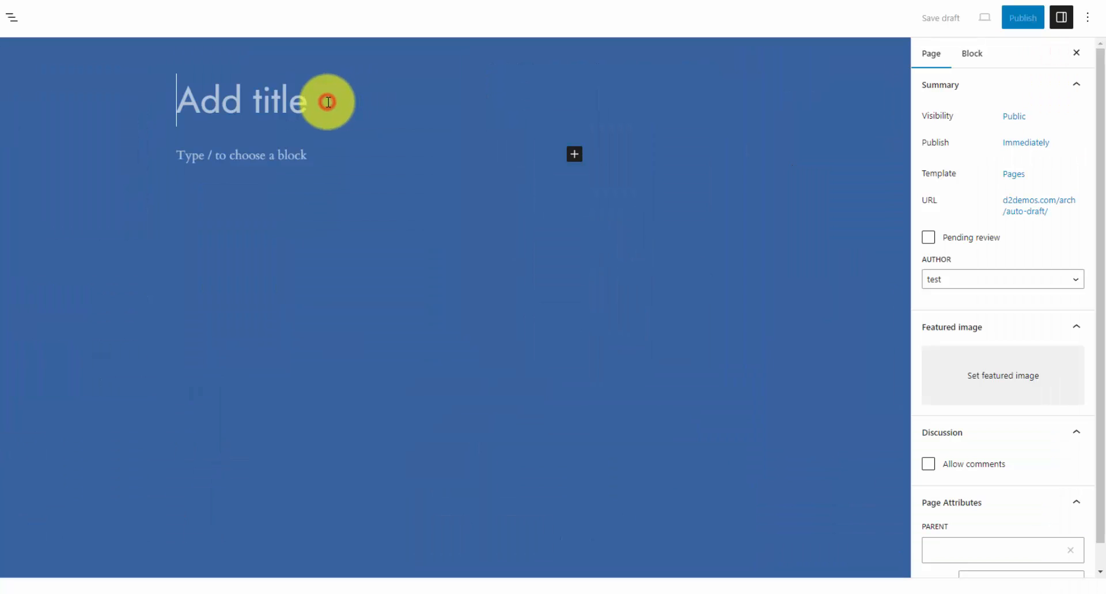
left_click(328, 102)
type("Pricing")
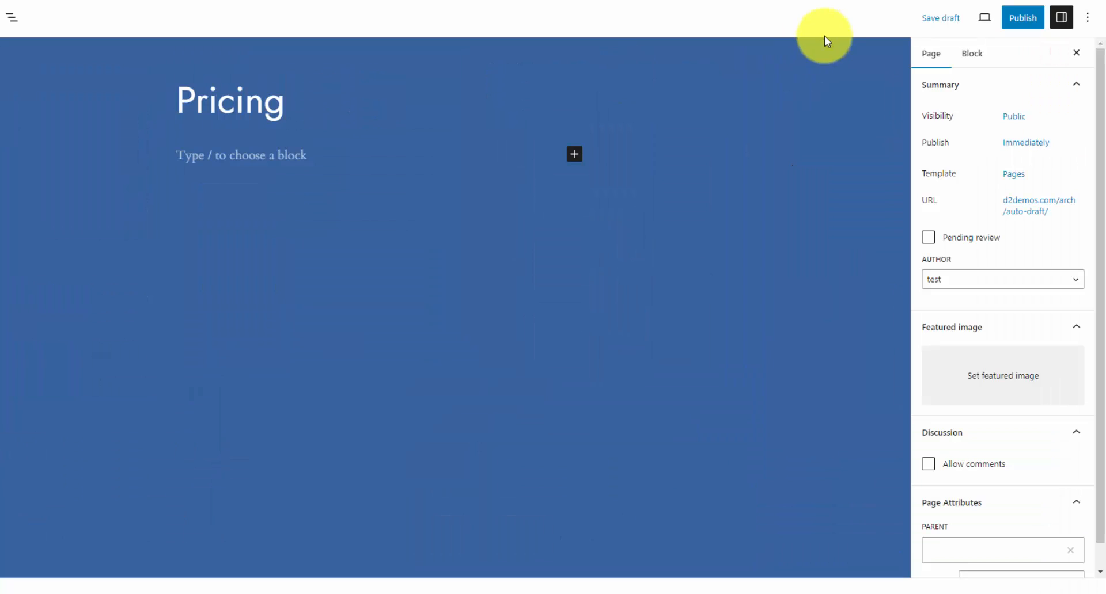
left_click(1022, 17)
left_click(1008, 22)
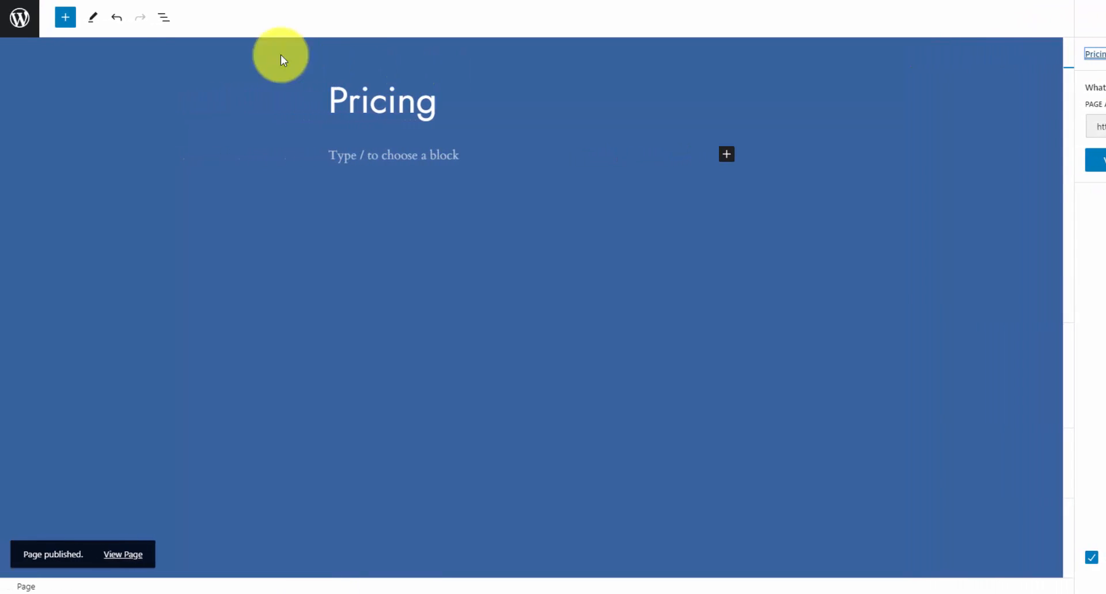
Leave the page editor and open the Blog Home template for editing in the Site Editor
left_click(20, 17)
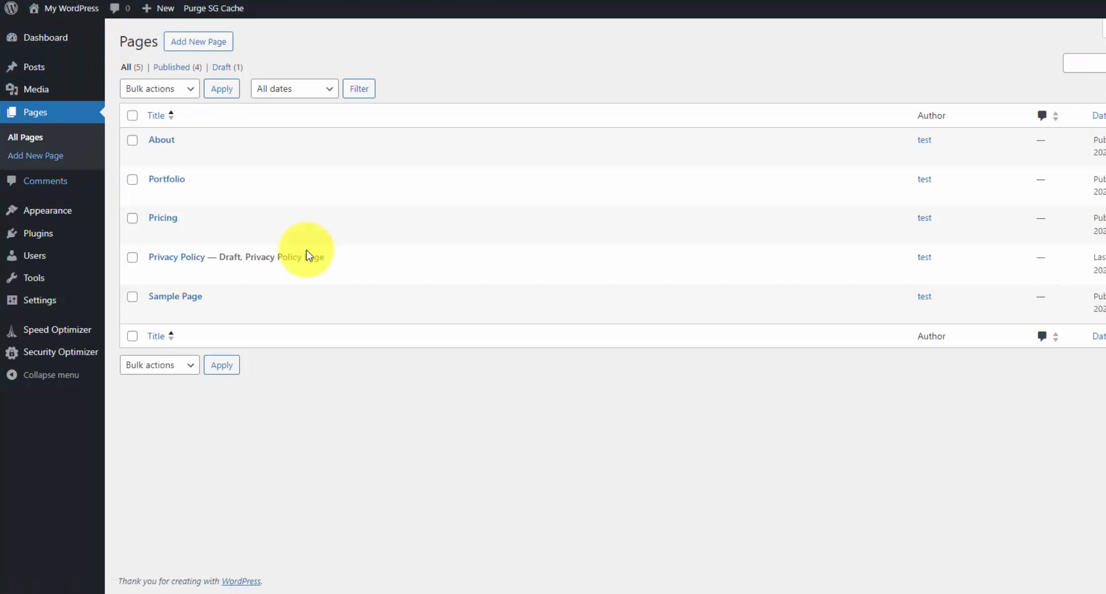
mouse_move(64, 216)
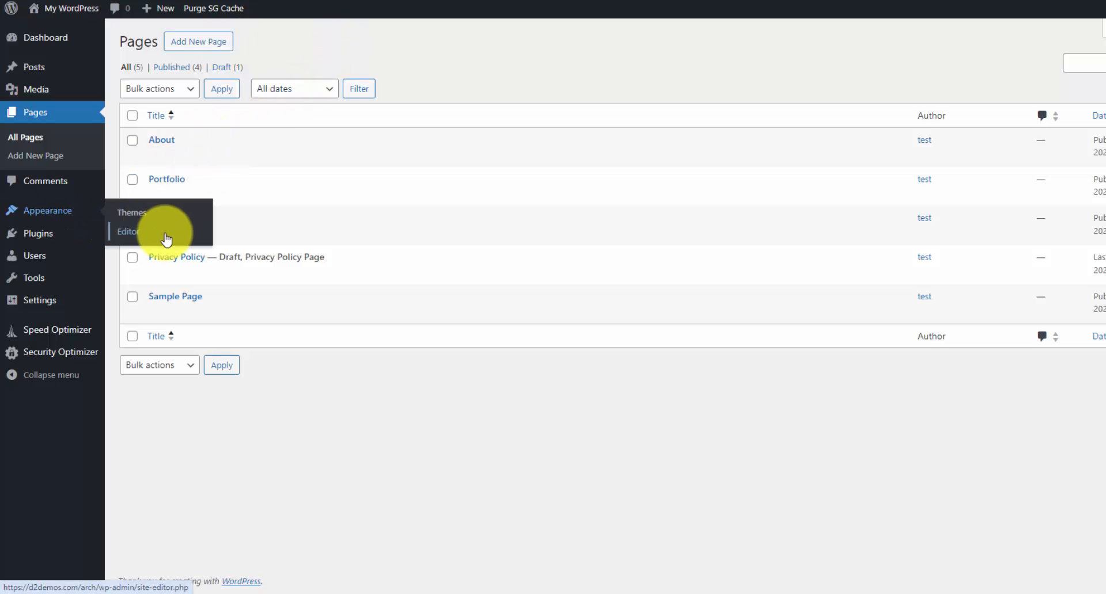
left_click(162, 233)
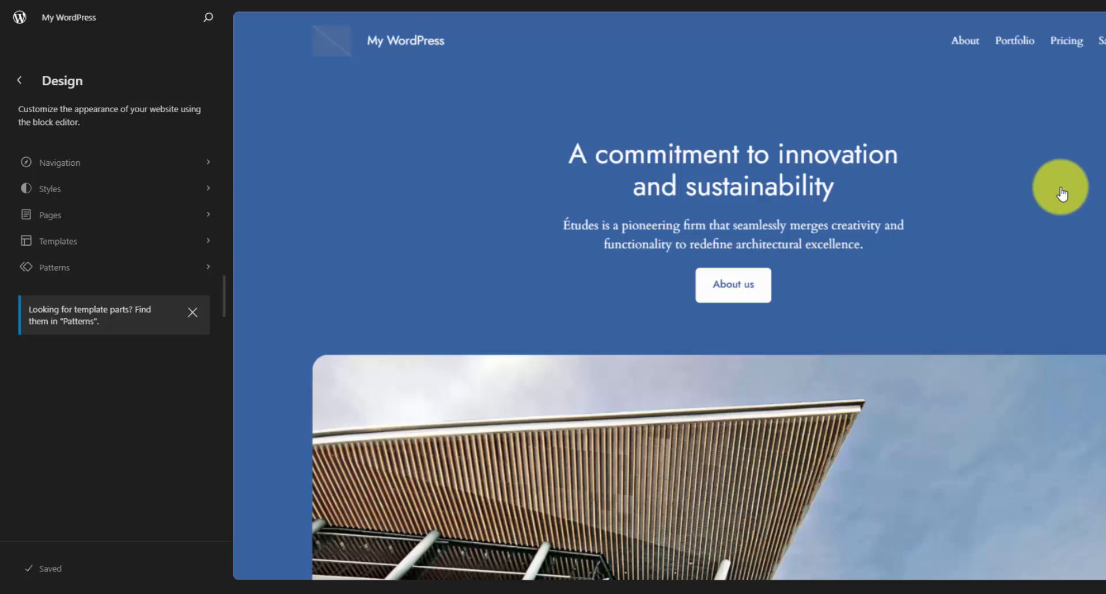
left_click(1062, 184)
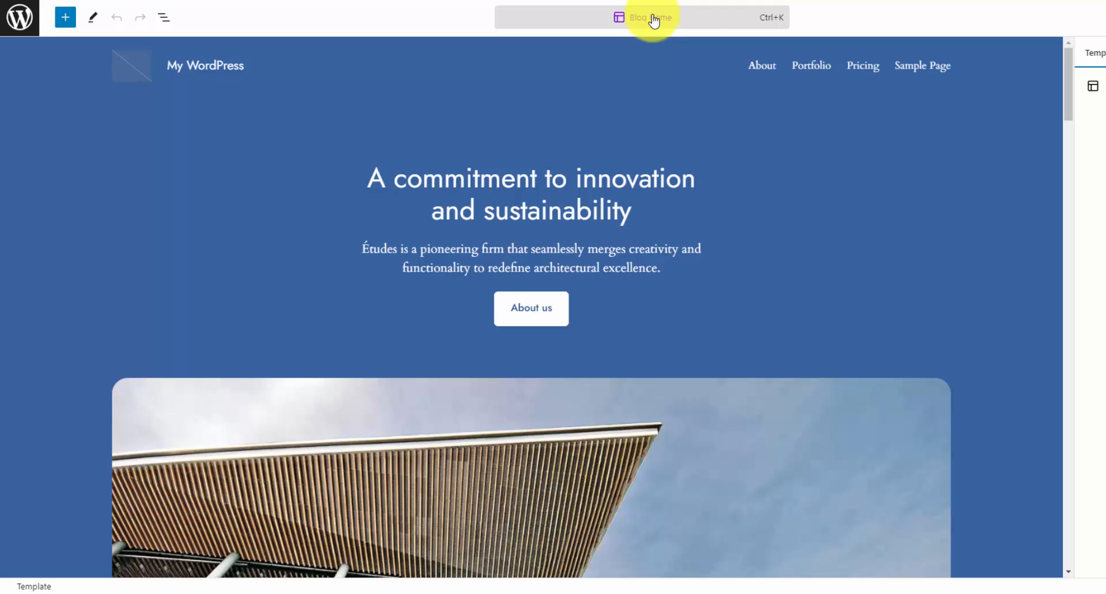
Search the command palette for "pages", "about" and "header" without running any result, and close it
left_click(694, 22)
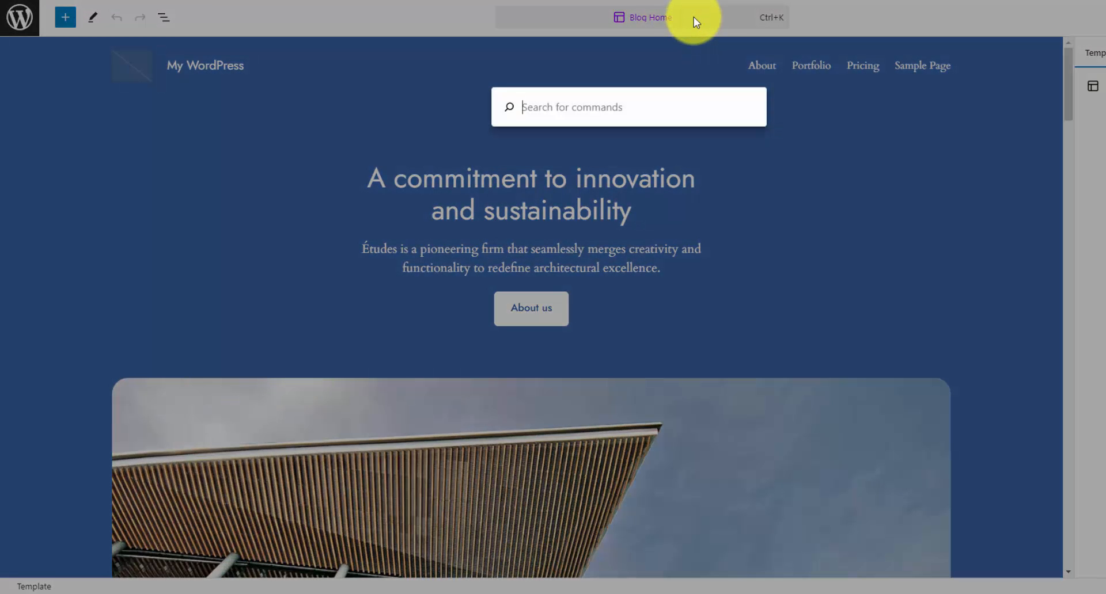
left_click(654, 52)
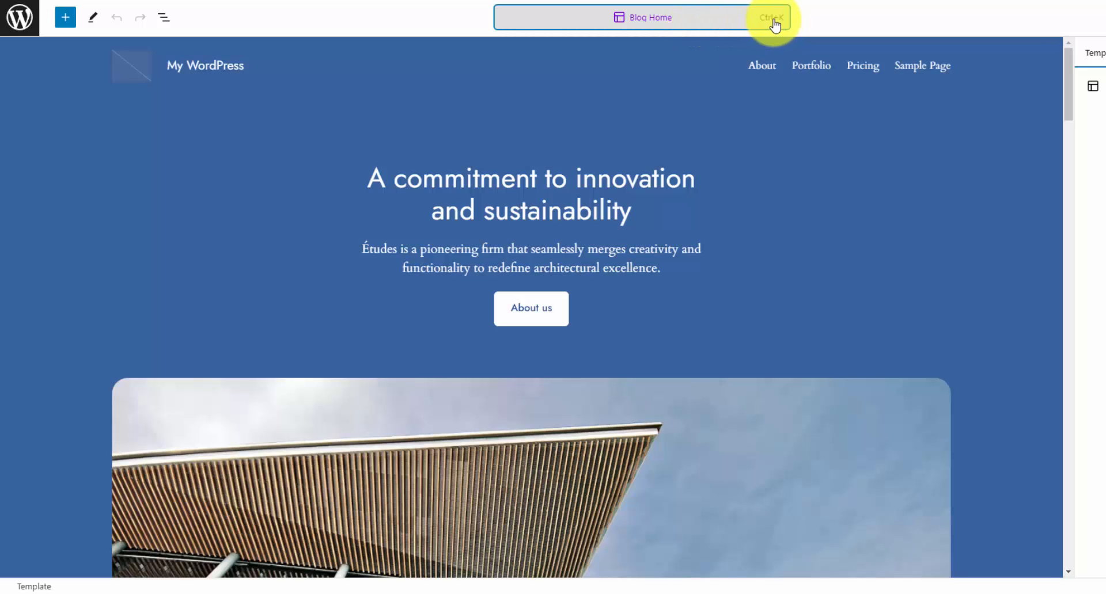
left_click(709, 21)
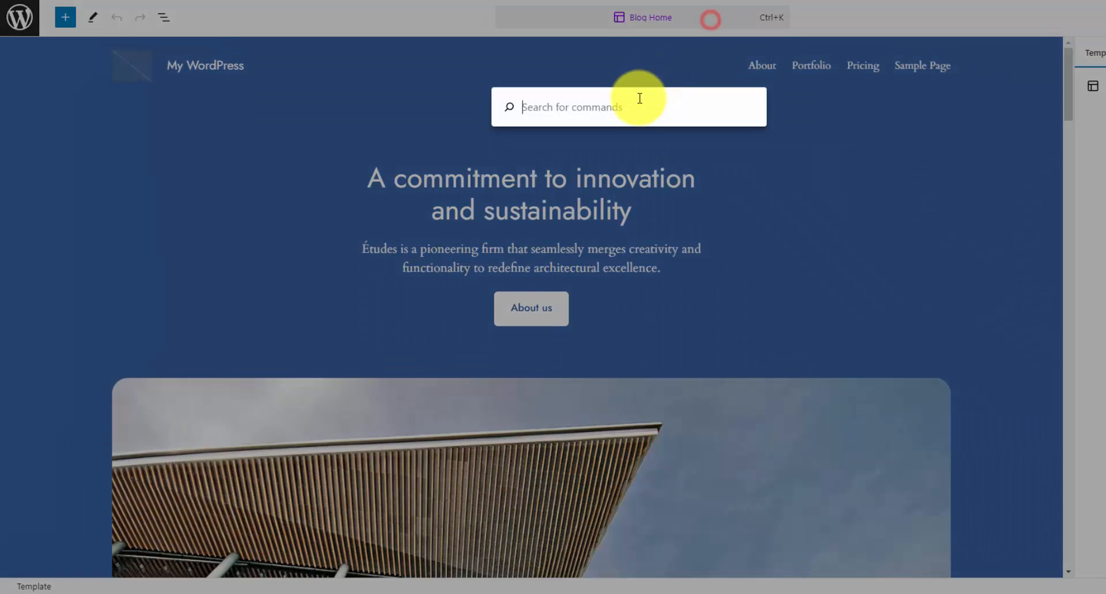
left_click(857, 27)
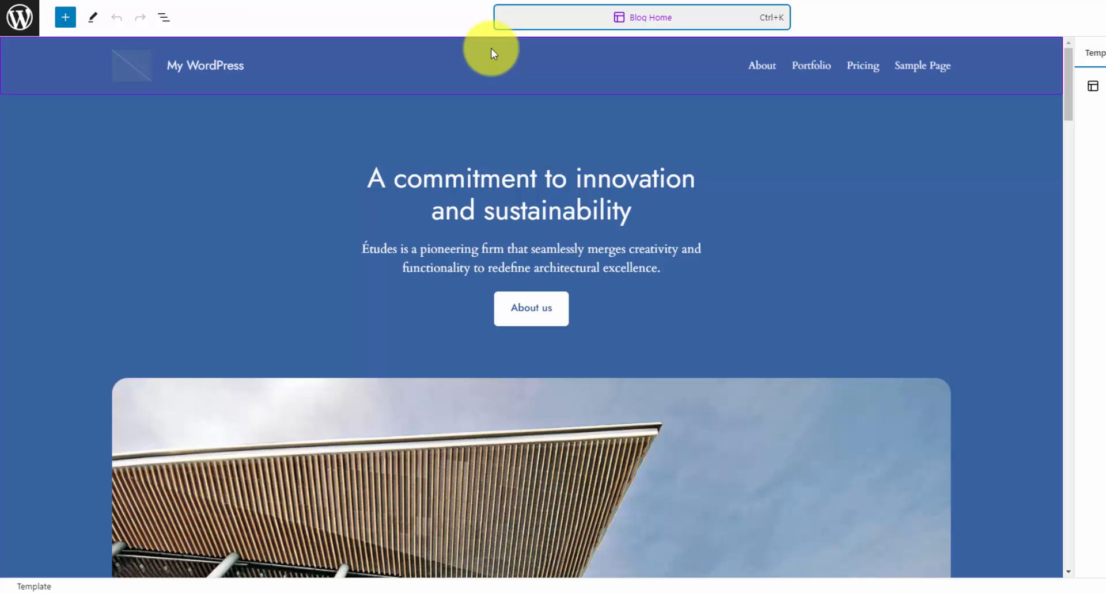
left_click(657, 22)
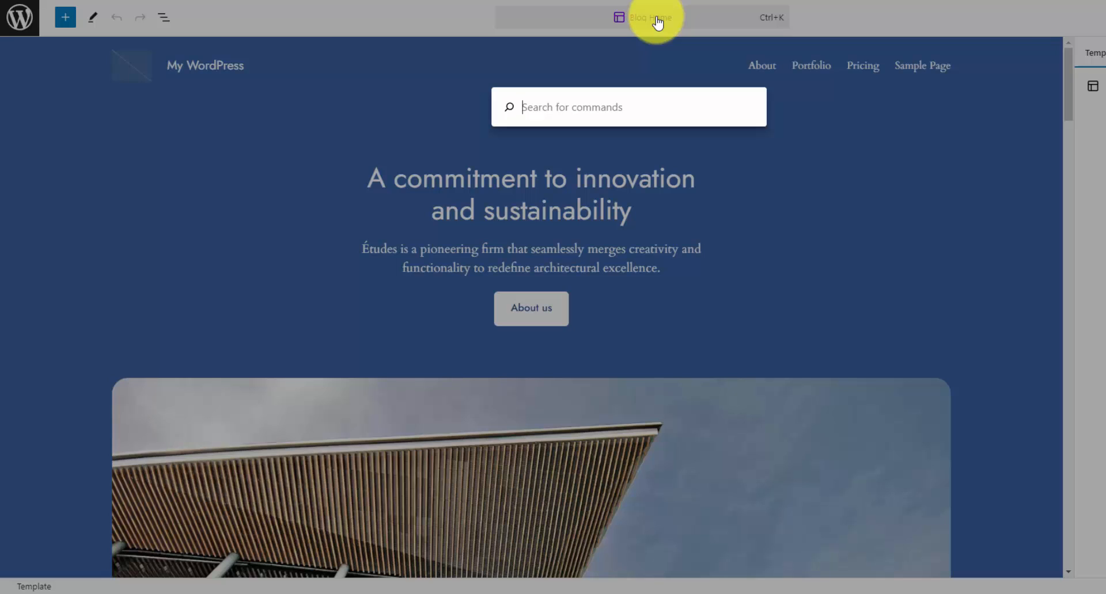
type("pag")
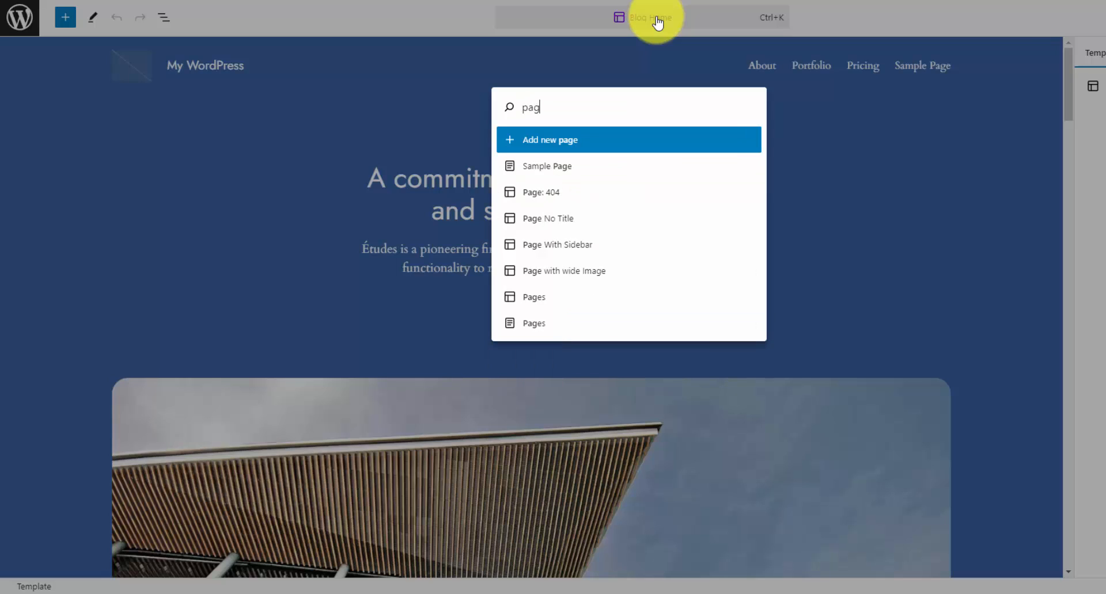
type("es")
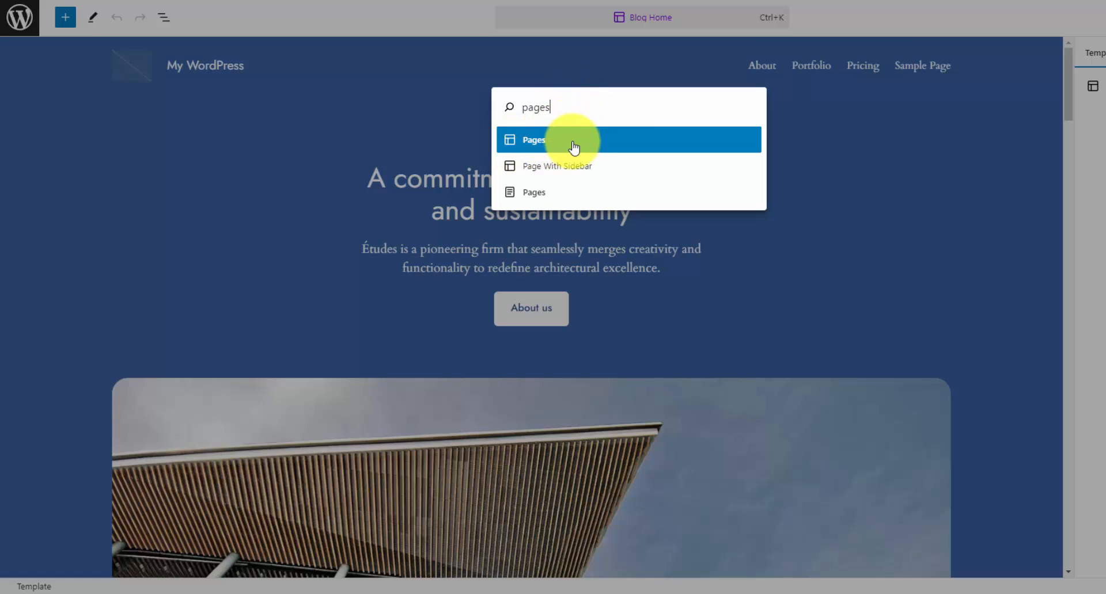
type("about")
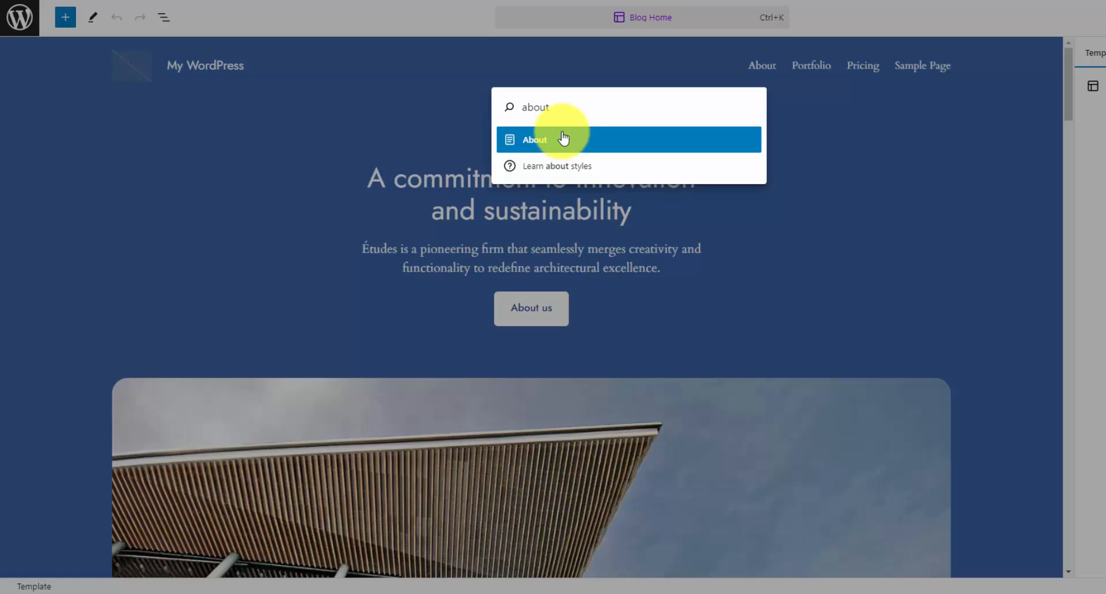
double_click(565, 107)
type("header")
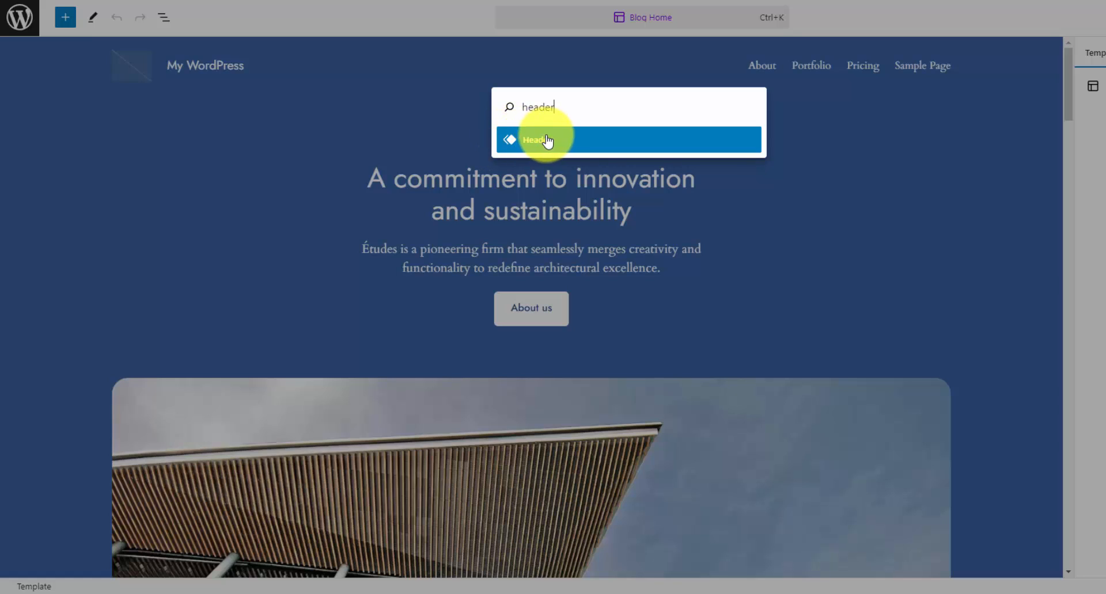
left_click_drag(582, 109, 513, 107)
key("BackSpace")
left_click(659, 42)
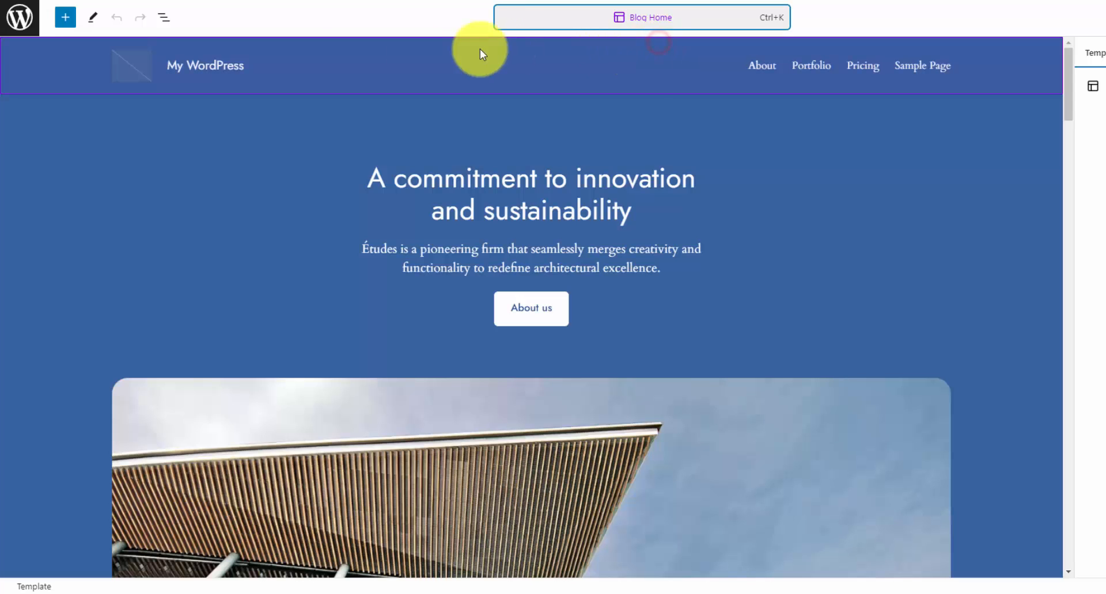
Show the template's block structure, expand the main Group between Header and Footer, and examine the matching page sections
left_click(165, 19)
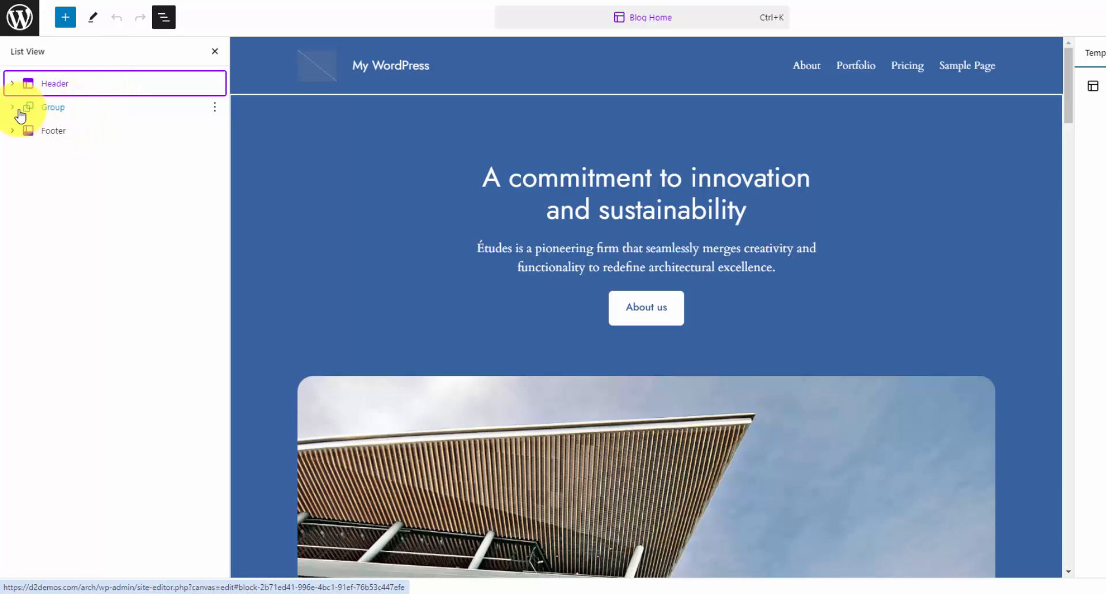
left_click(14, 109)
left_click(69, 108)
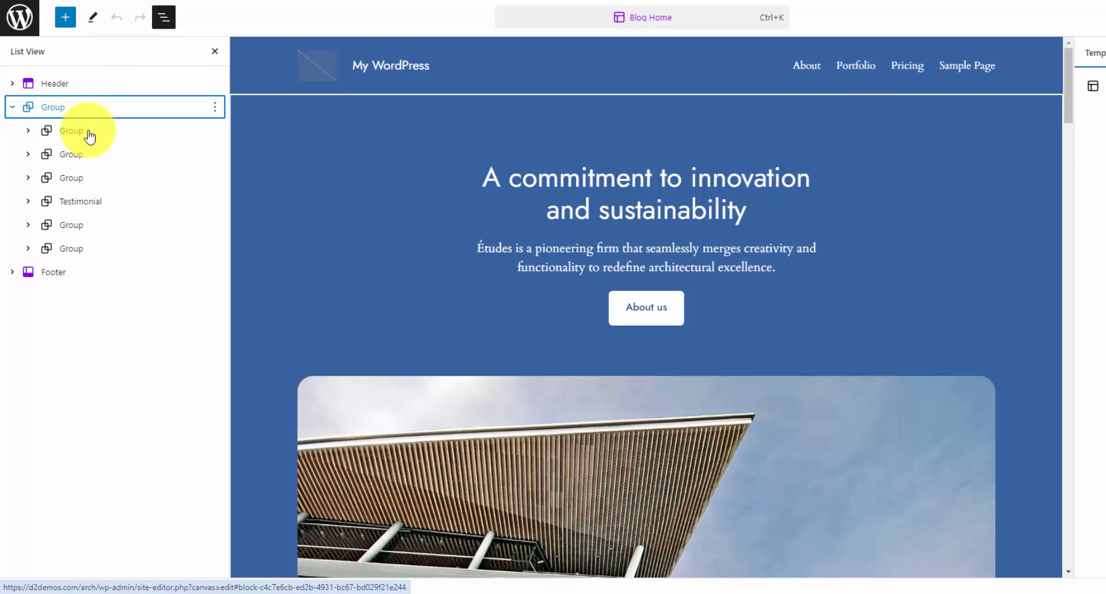
scroll(329, 218, "down", 9)
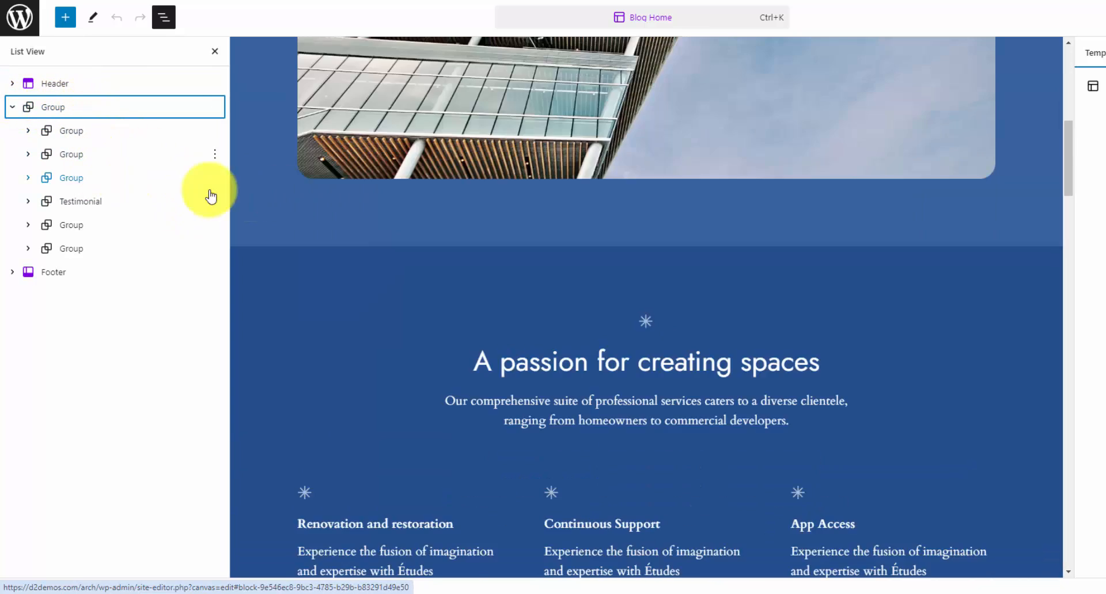
scroll(509, 202, "down", 3)
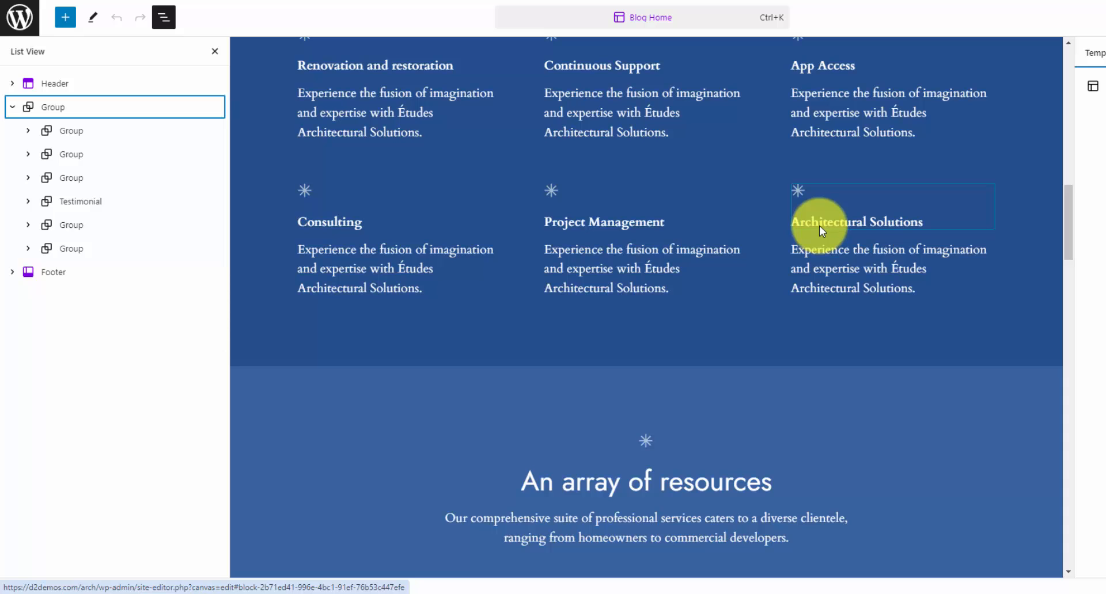
scroll(816, 226, "down", 4)
scroll(813, 223, "up", 15)
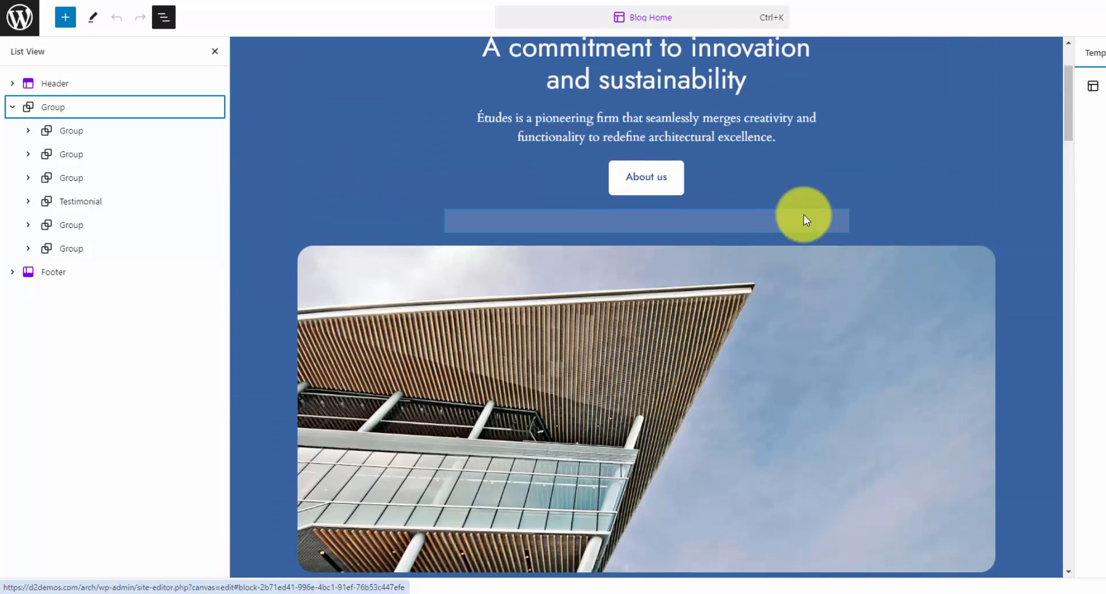
scroll(795, 212, "up", 1)
scroll(780, 222, "up", 1)
View the block settings of the paragraph below the hero heading, and open the site-wide Styles options
left_click(743, 262)
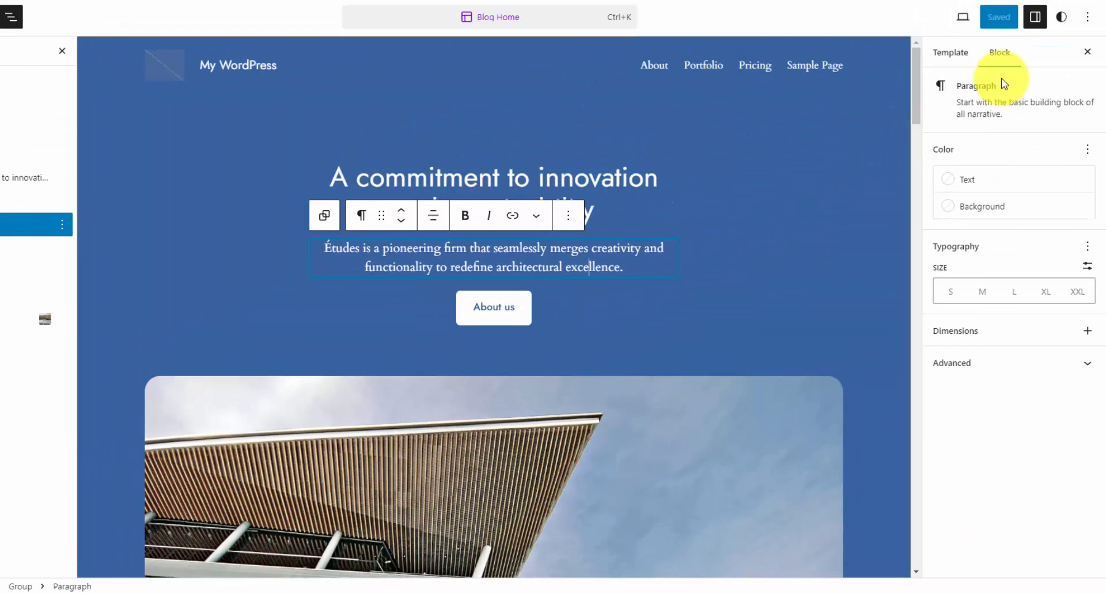
left_click(1042, 22)
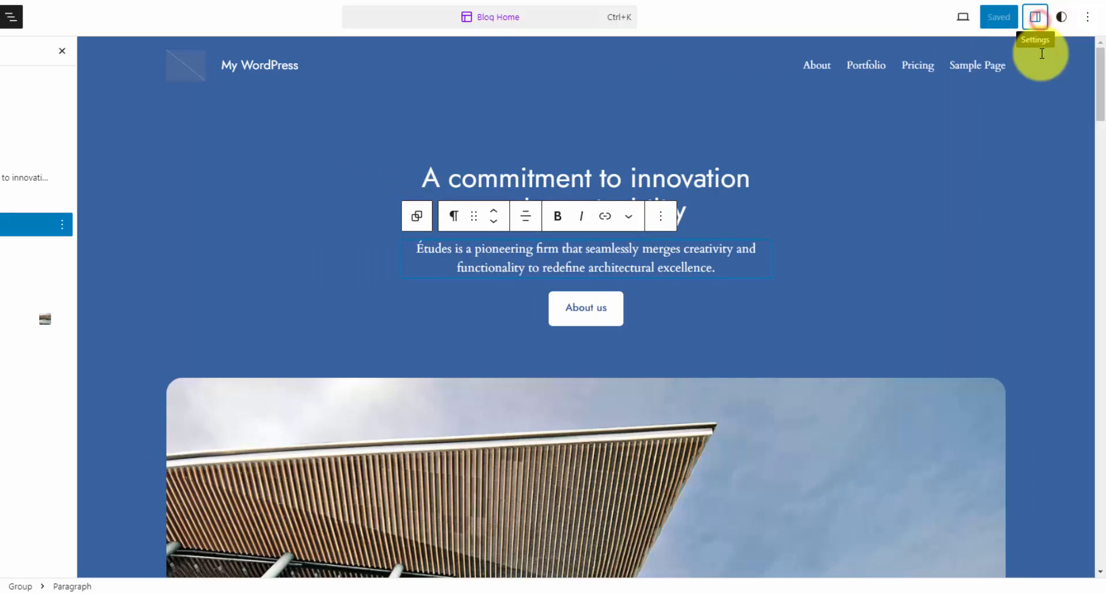
left_click(1060, 18)
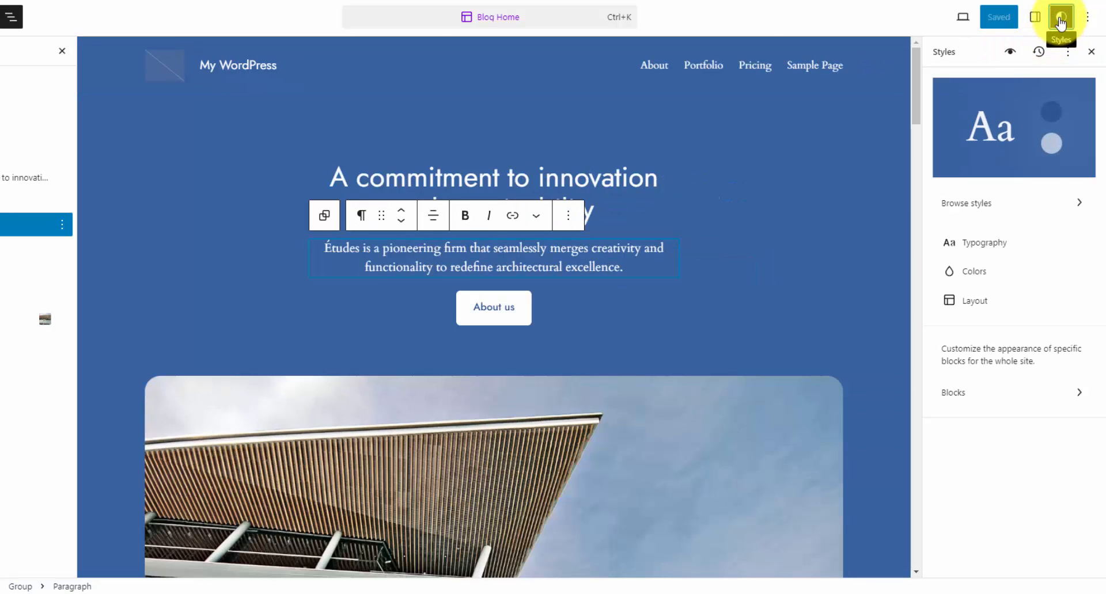
Show the settings of the paragraph below the hero heading, and view the Blog Home template's description and areas
left_click(1035, 17)
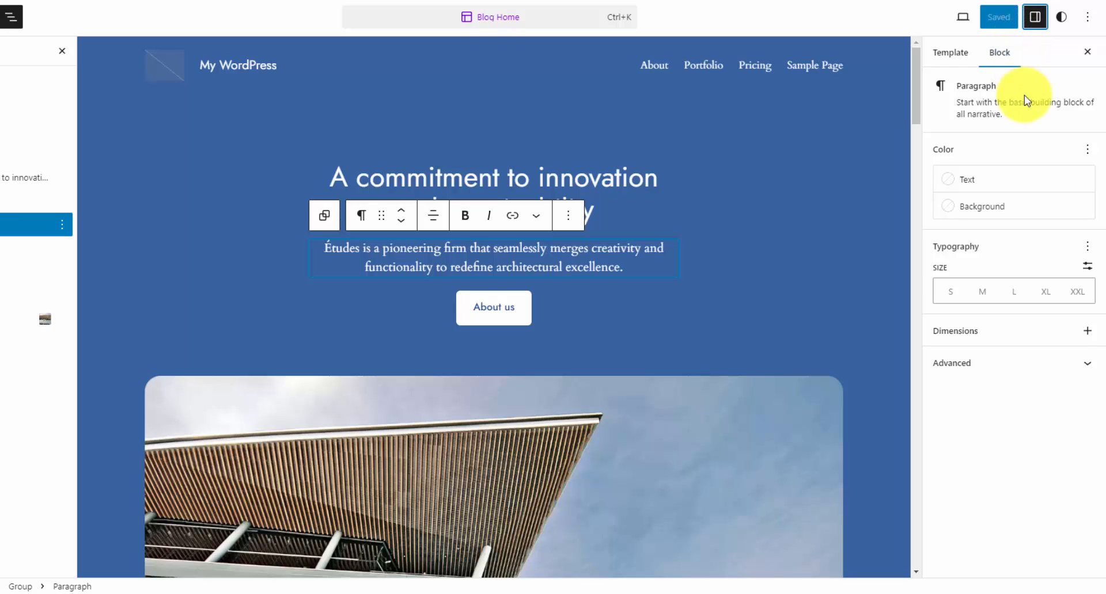
left_click(607, 259)
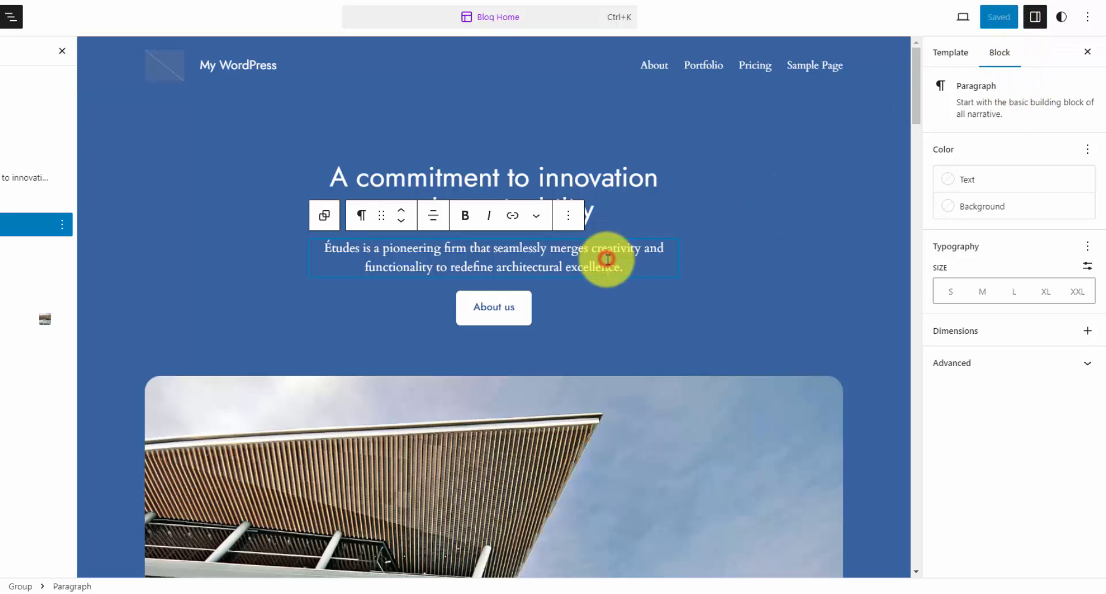
left_click_drag(637, 266, 403, 254)
left_click(387, 257)
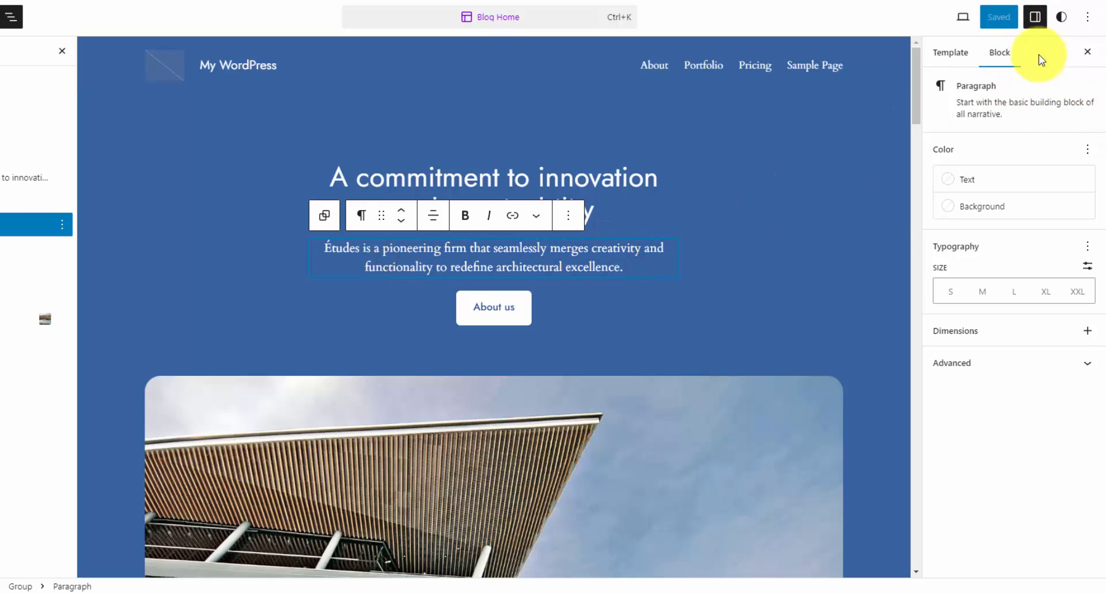
left_click(950, 52)
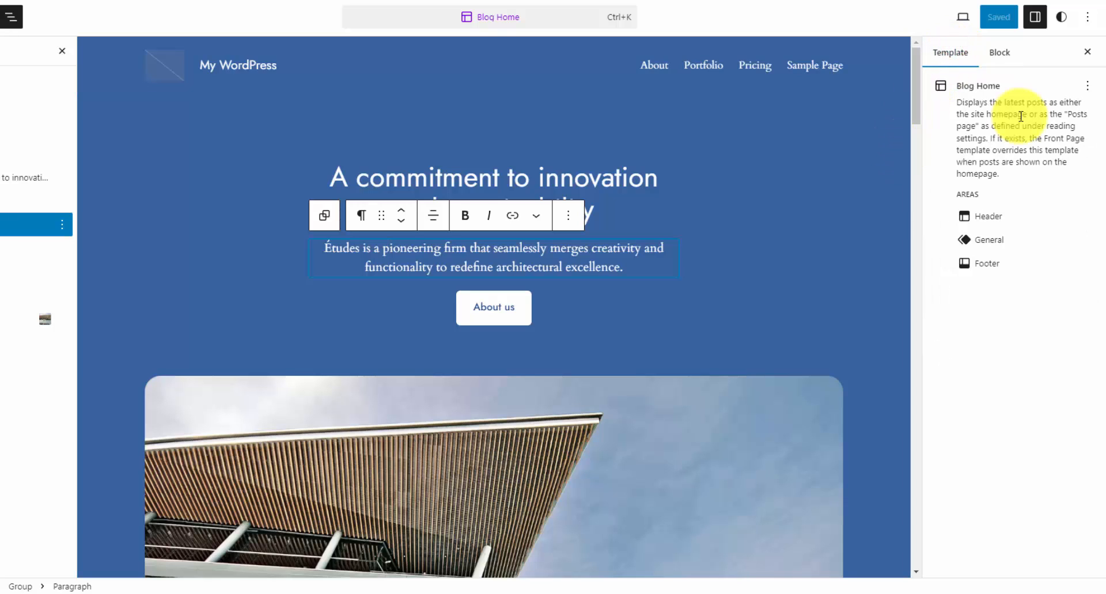
Preview the template at tablet and mobile widths, and return to the desktop view
left_click(962, 19)
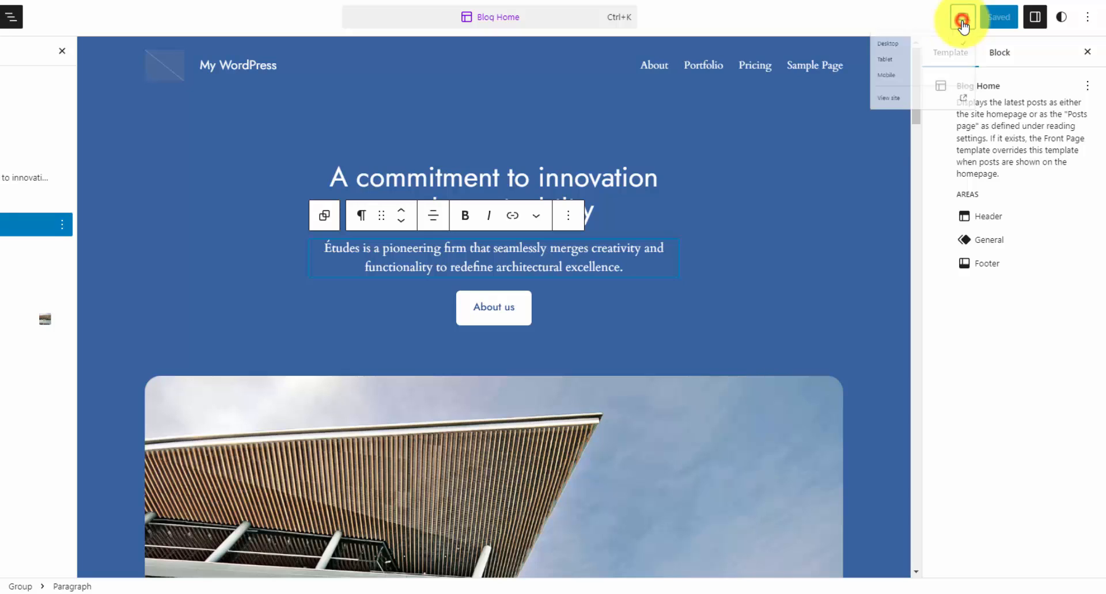
left_click(893, 79)
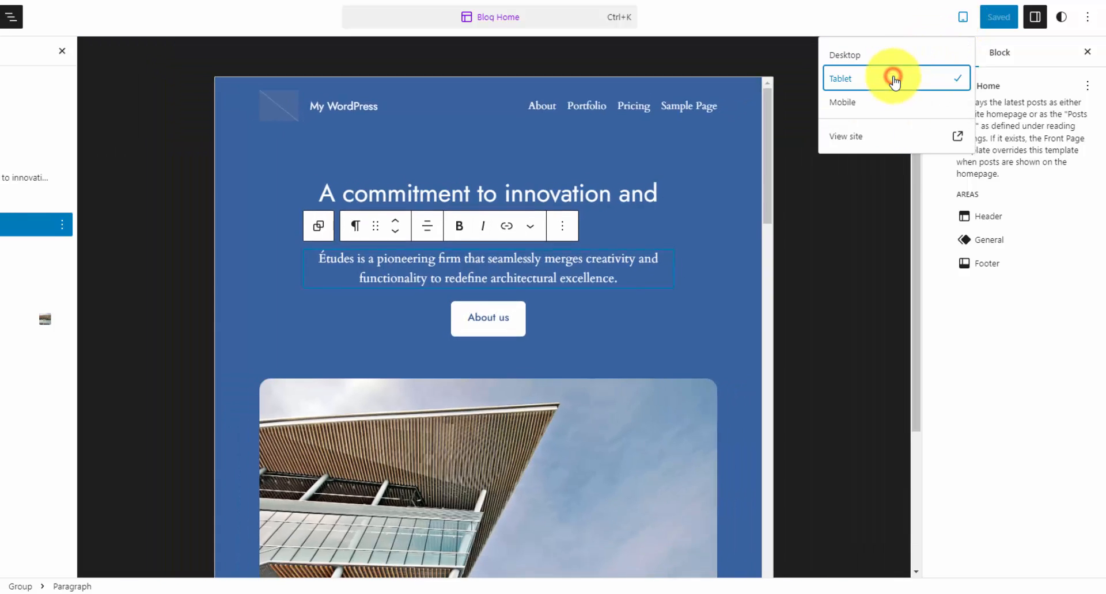
left_click(869, 102)
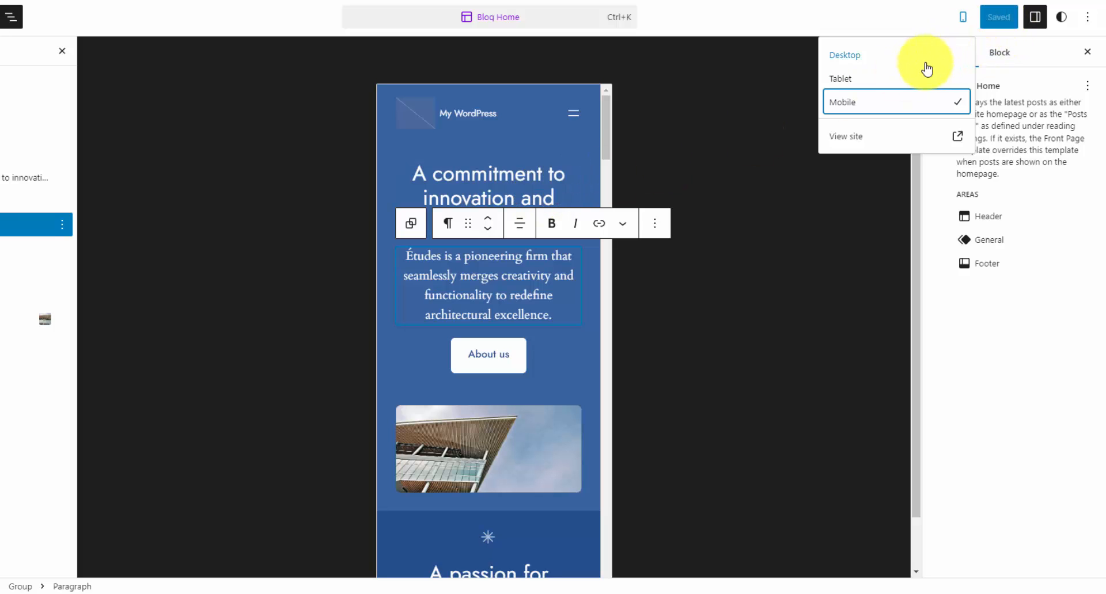
left_click(907, 54)
left_click(781, 140)
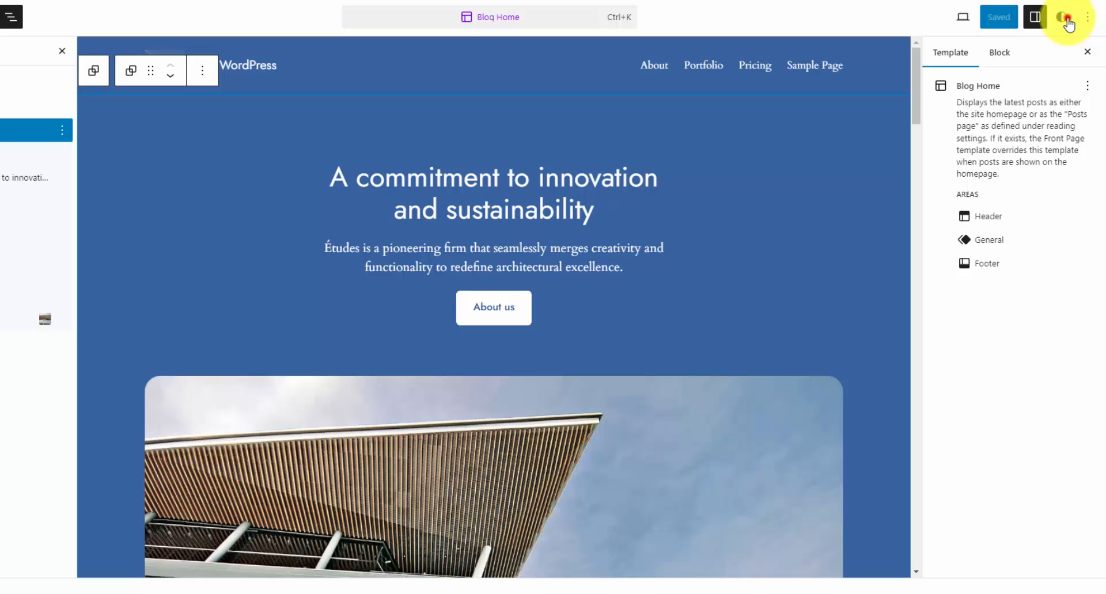
Open the site-wide Styles, browse the theme's style variations without applying one, and return to the Styles overview
left_click(1067, 21)
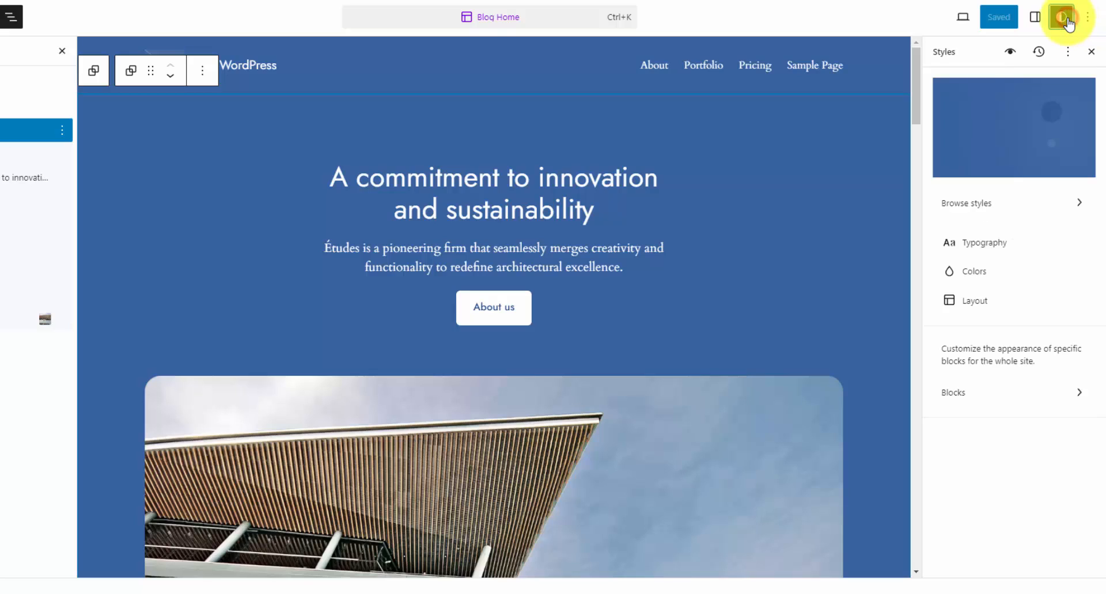
left_click(1002, 210)
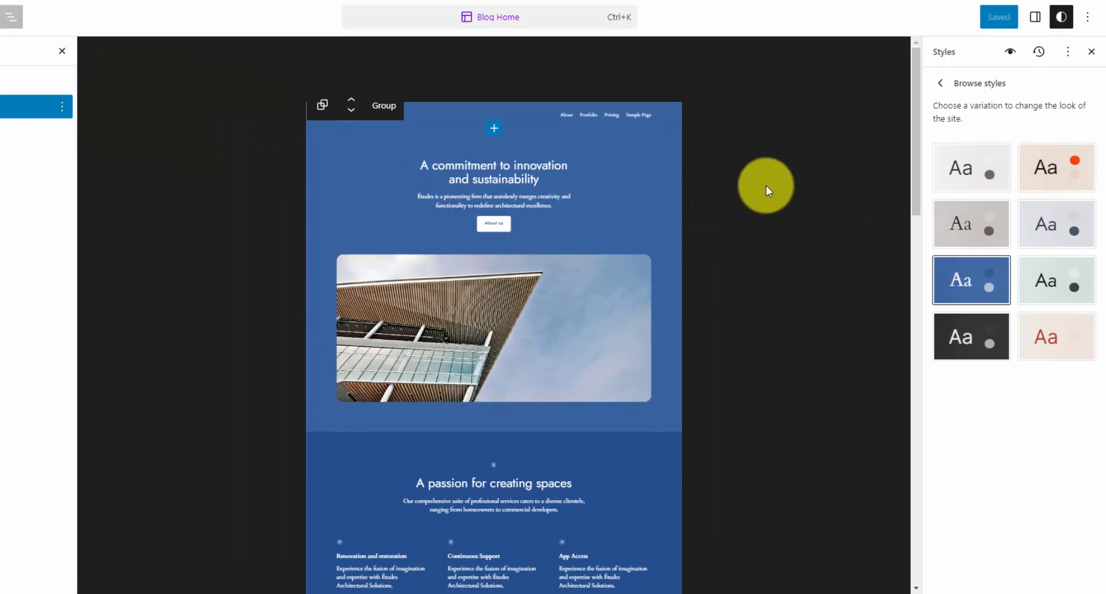
left_click(943, 85)
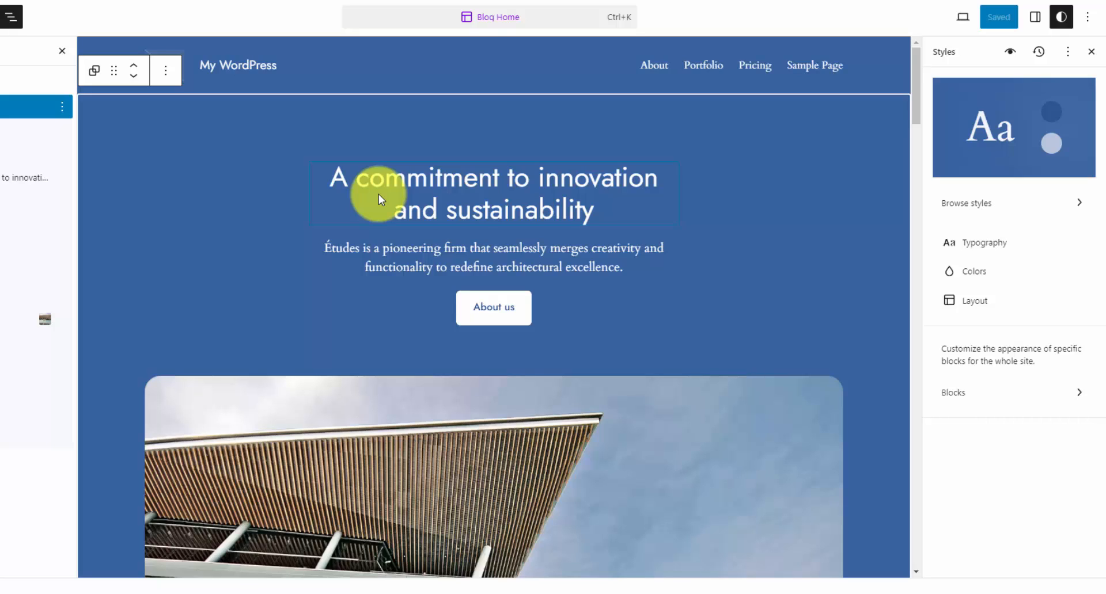
Open the Style Book and examine the text samples, from headings and paragraphs through quote, code and preformatted blocks
left_click(1011, 57)
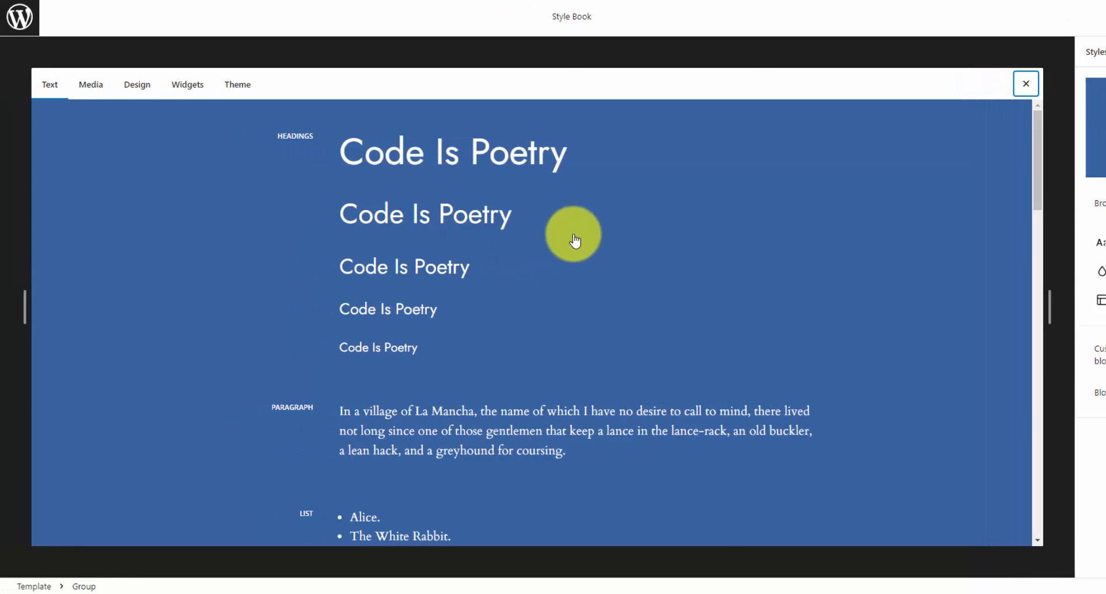
scroll(514, 214, "down", 5)
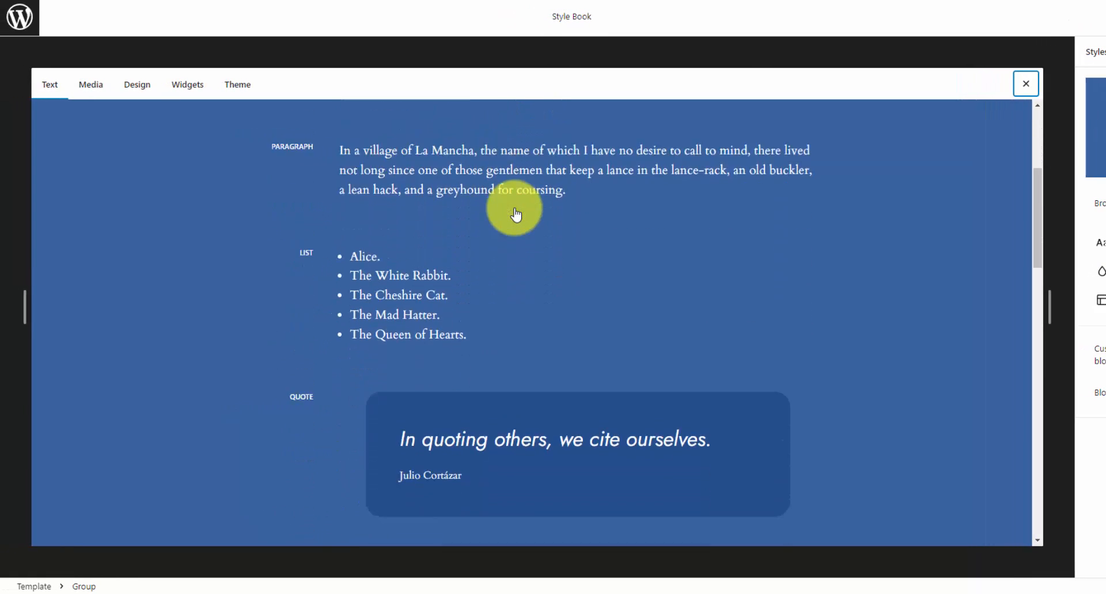
scroll(516, 215, "down", 6)
scroll(517, 212, "up", 3)
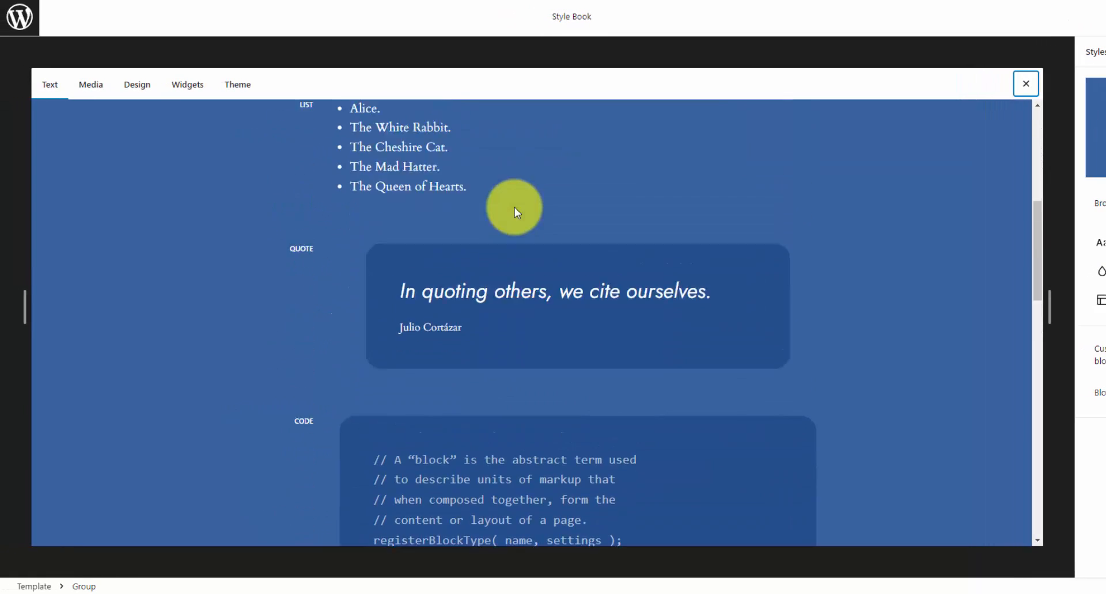
scroll(528, 280, "down", 1)
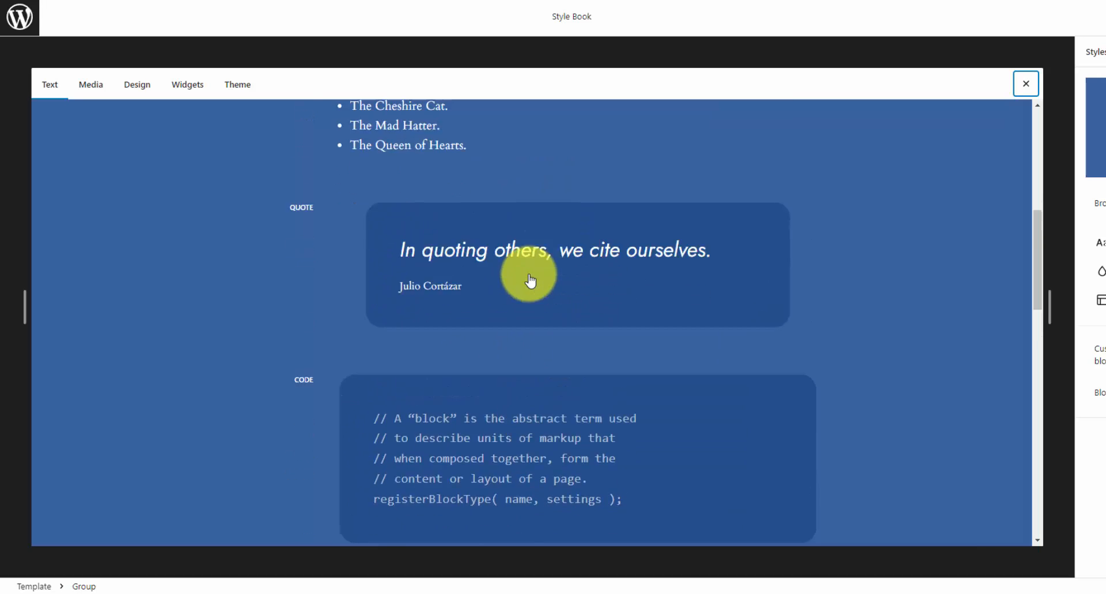
scroll(501, 242, "up", 1)
scroll(426, 254, "down", 7)
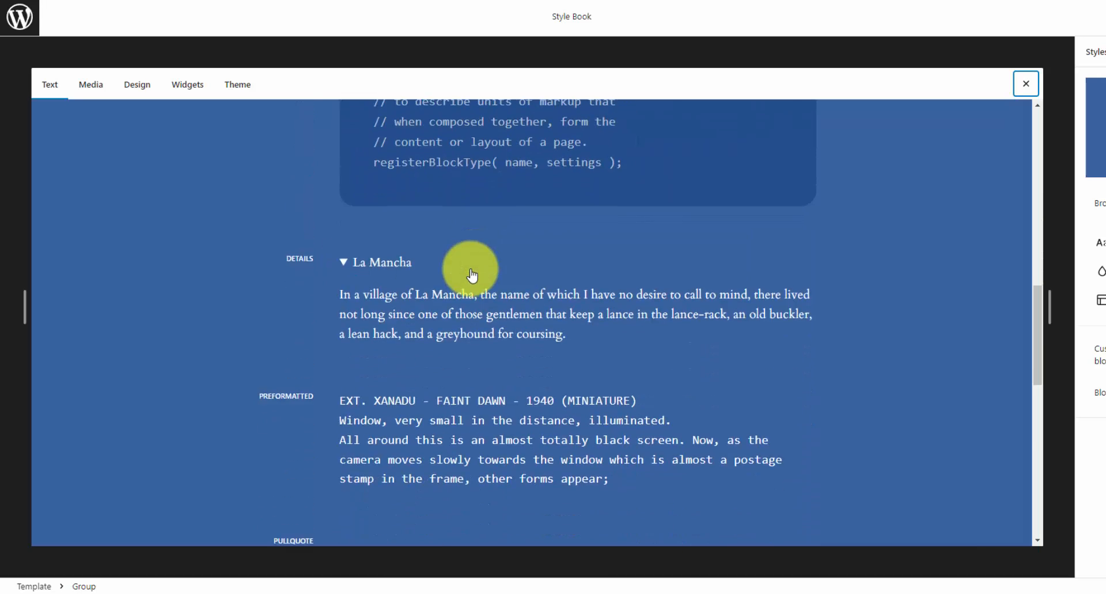
scroll(403, 241, "down", 4)
scroll(321, 190, "up", 5)
Examine the Style Book's Media, Design, Widgets and Theme samples, and close the Style Book
left_click(91, 84)
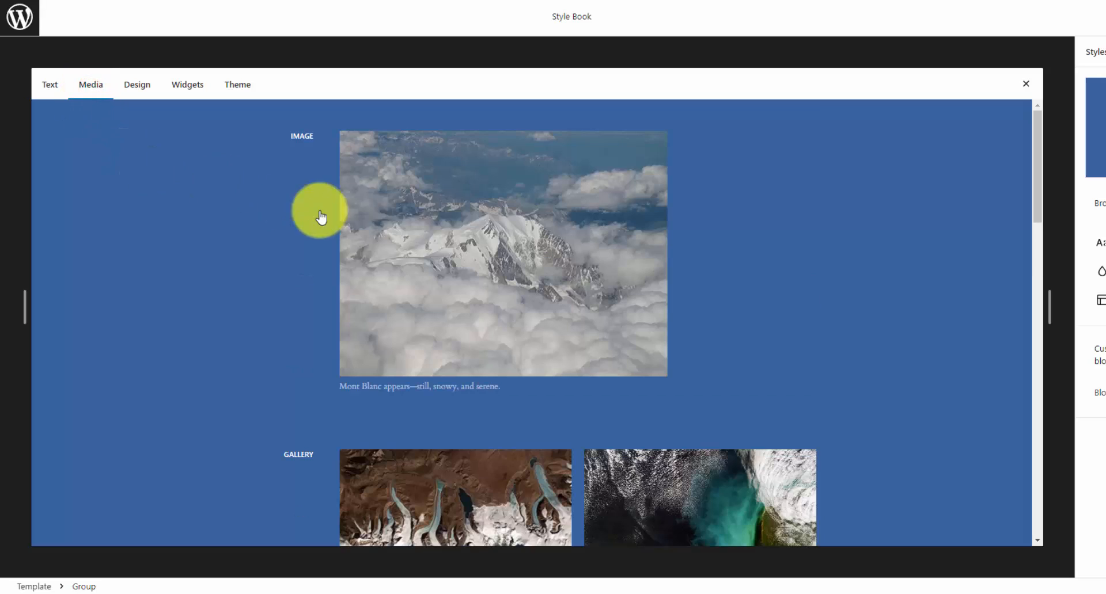
left_click(137, 87)
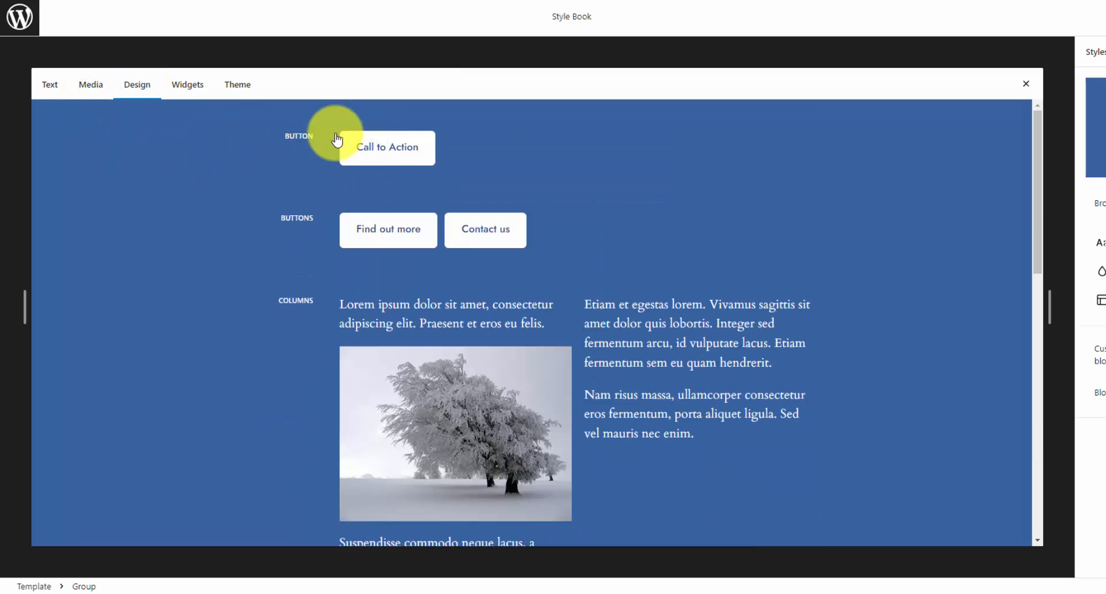
scroll(322, 256, "down", 3)
scroll(323, 255, "down", 7)
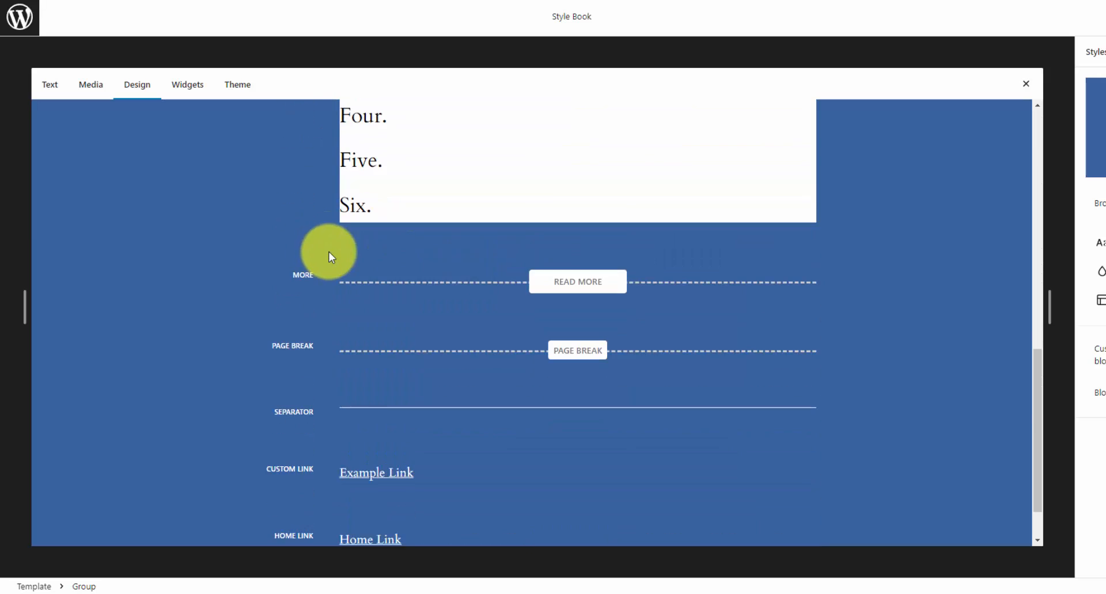
left_click(200, 88)
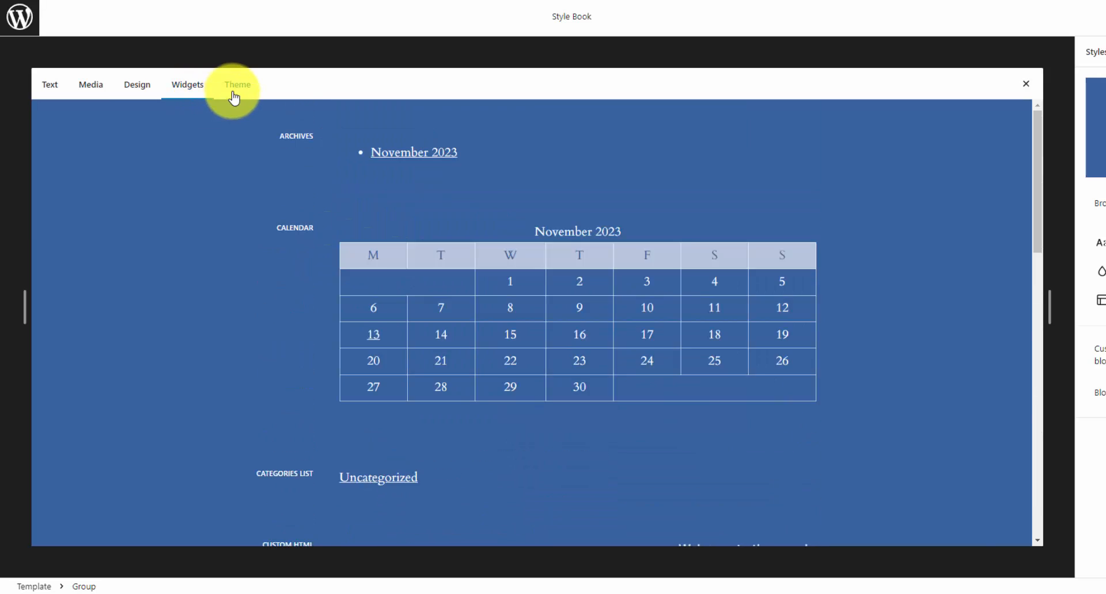
left_click(233, 95)
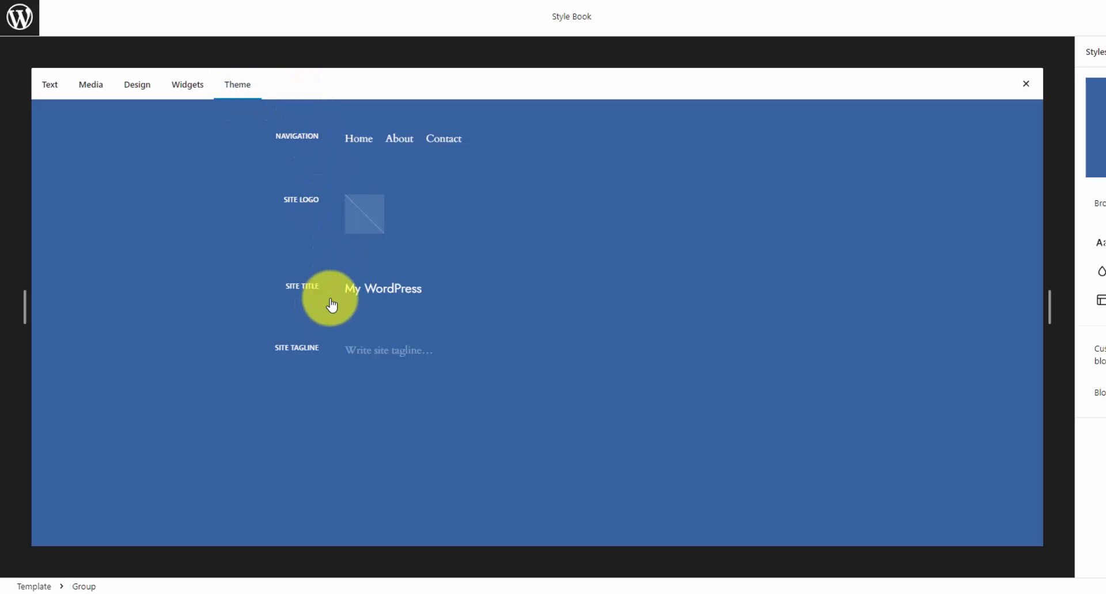
left_click(1026, 84)
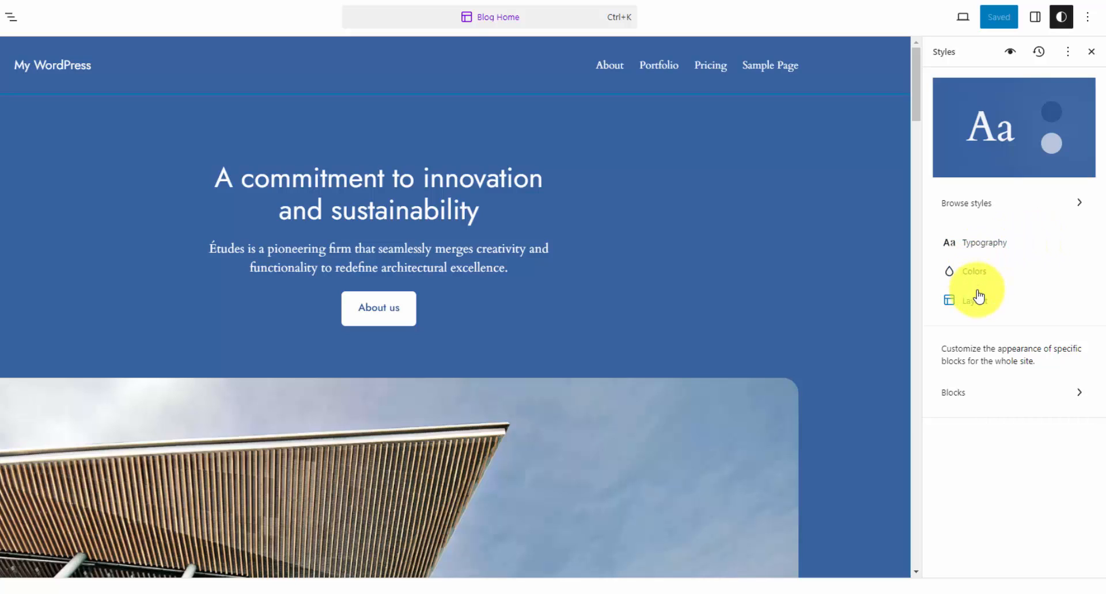
Set the site-wide button typography to Medium size and Bold appearance, and return to the Styles overview
left_click(986, 250)
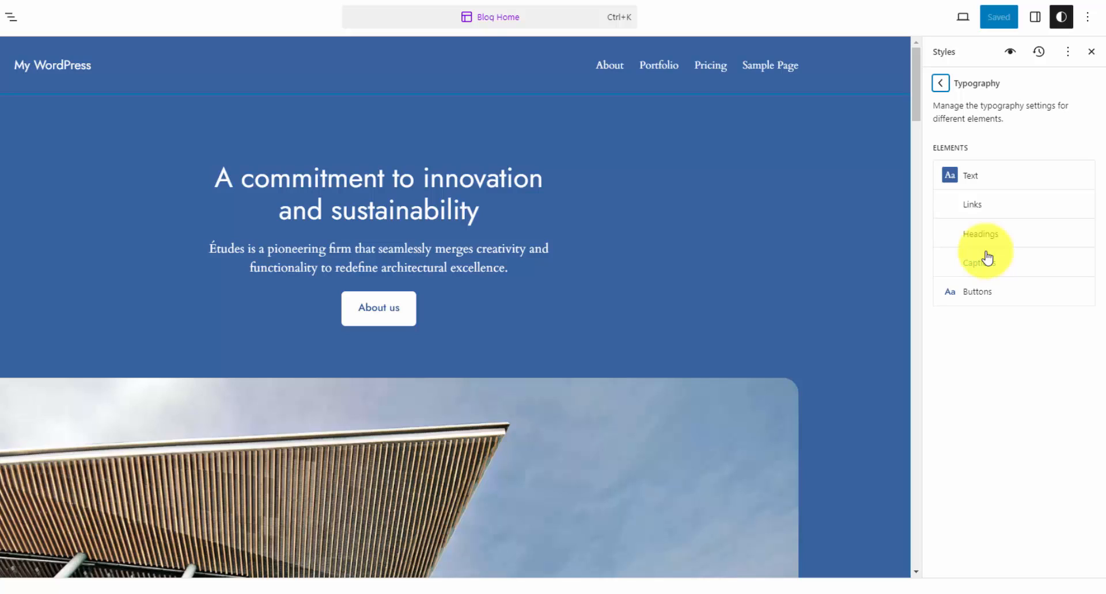
left_click(1003, 297)
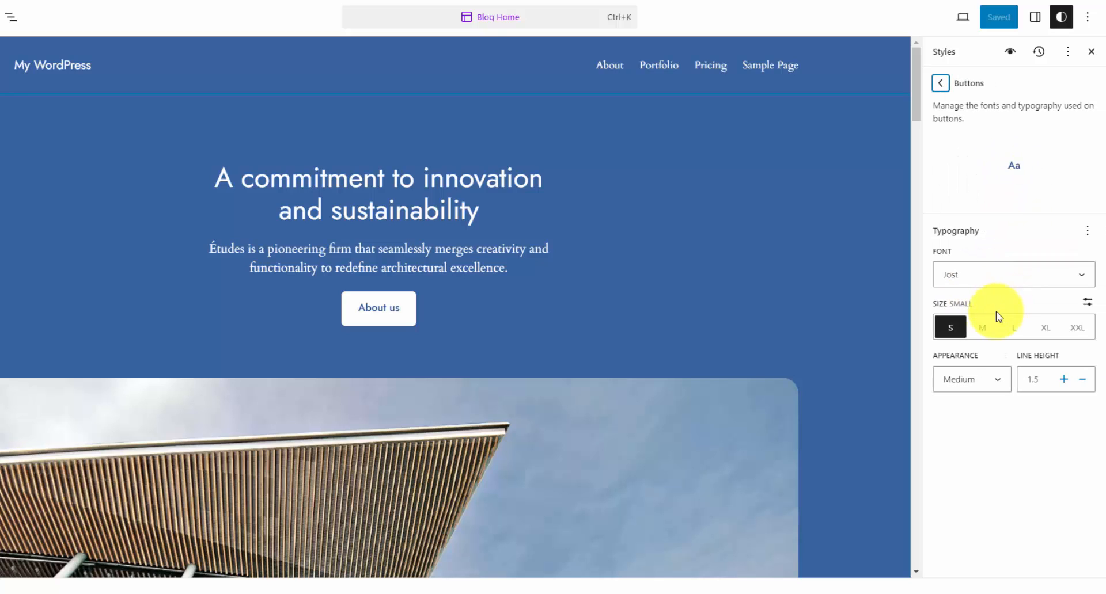
left_click(984, 328)
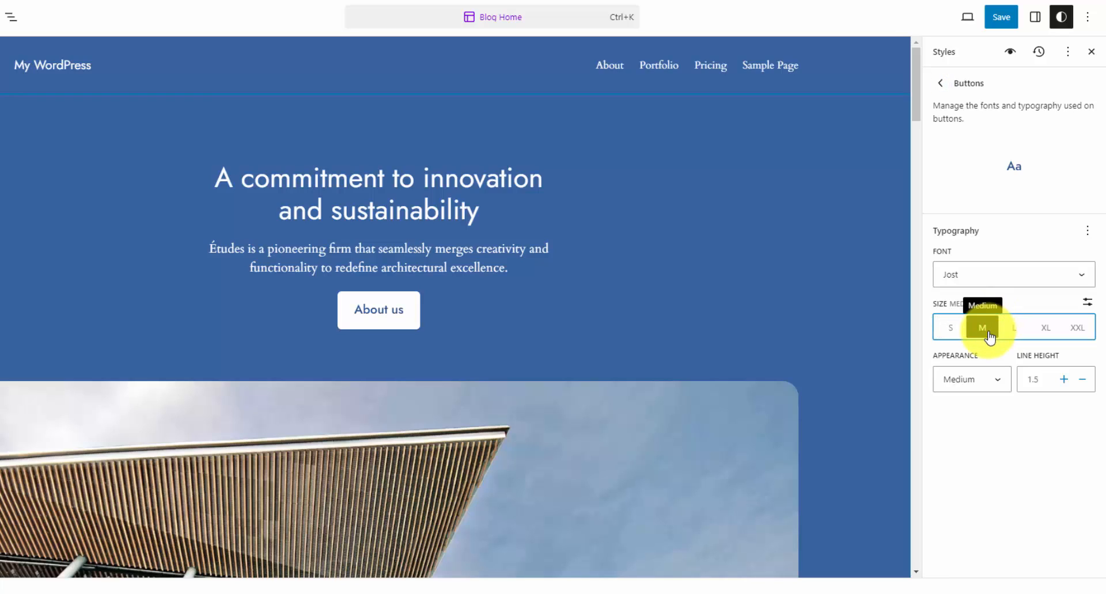
left_click(1003, 381)
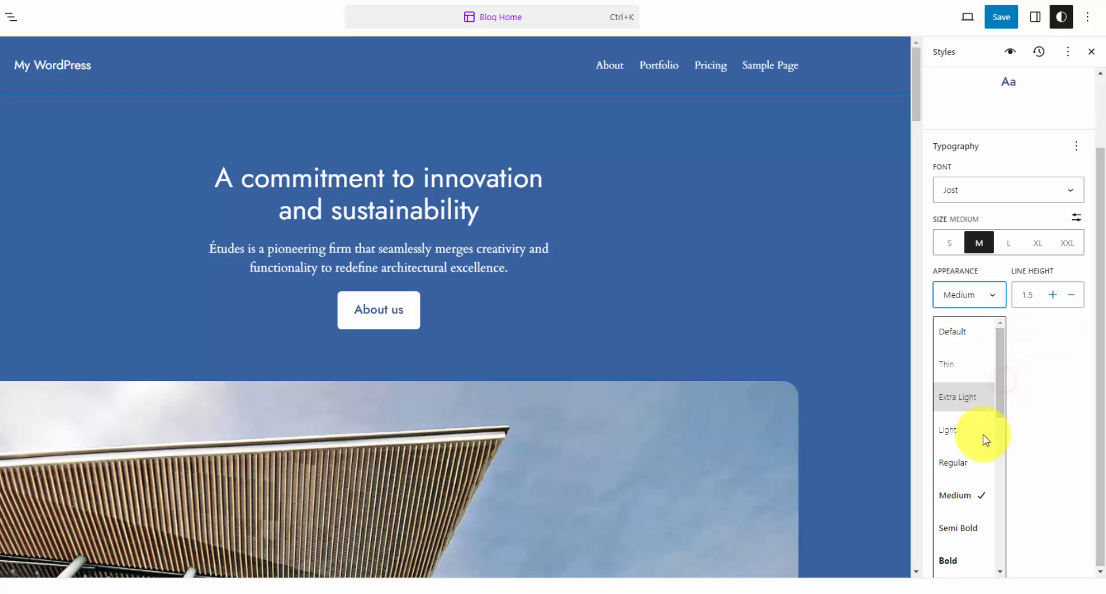
left_click(958, 568)
left_click(989, 432)
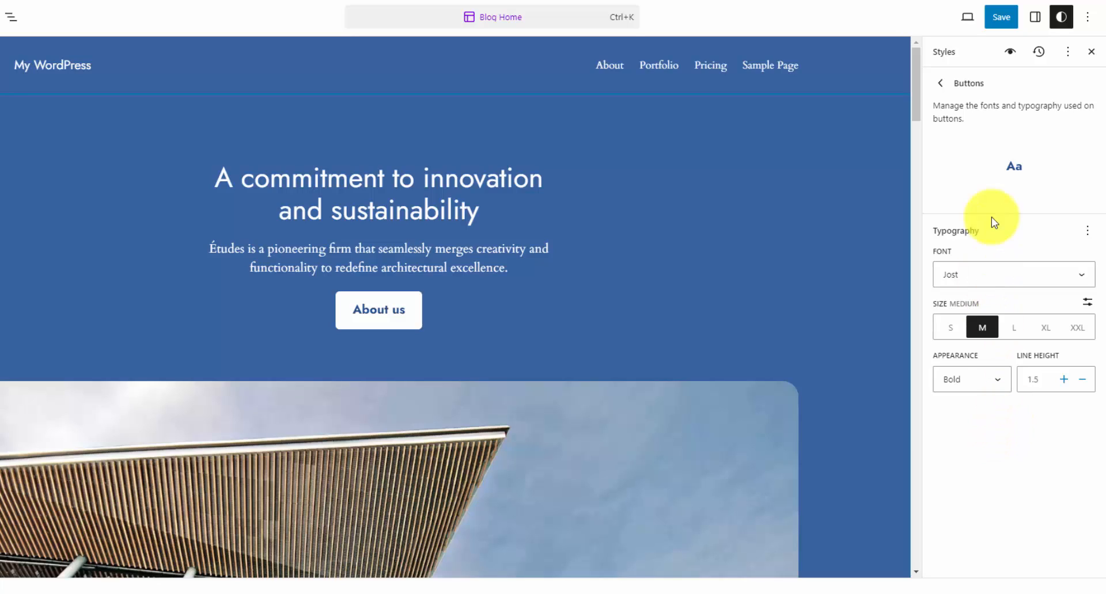
left_click(938, 85)
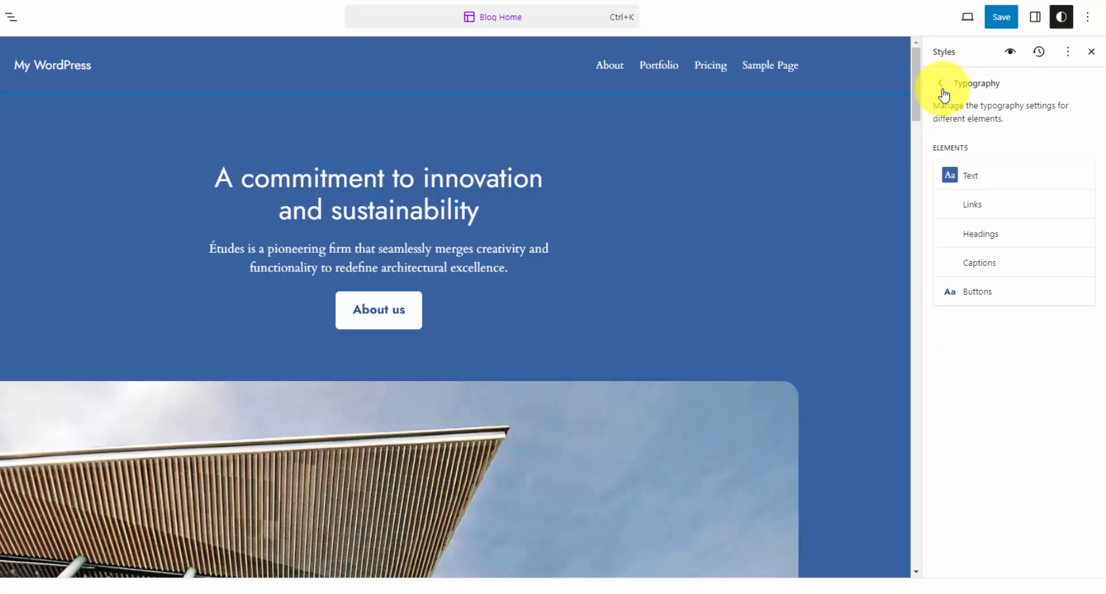
left_click(941, 86)
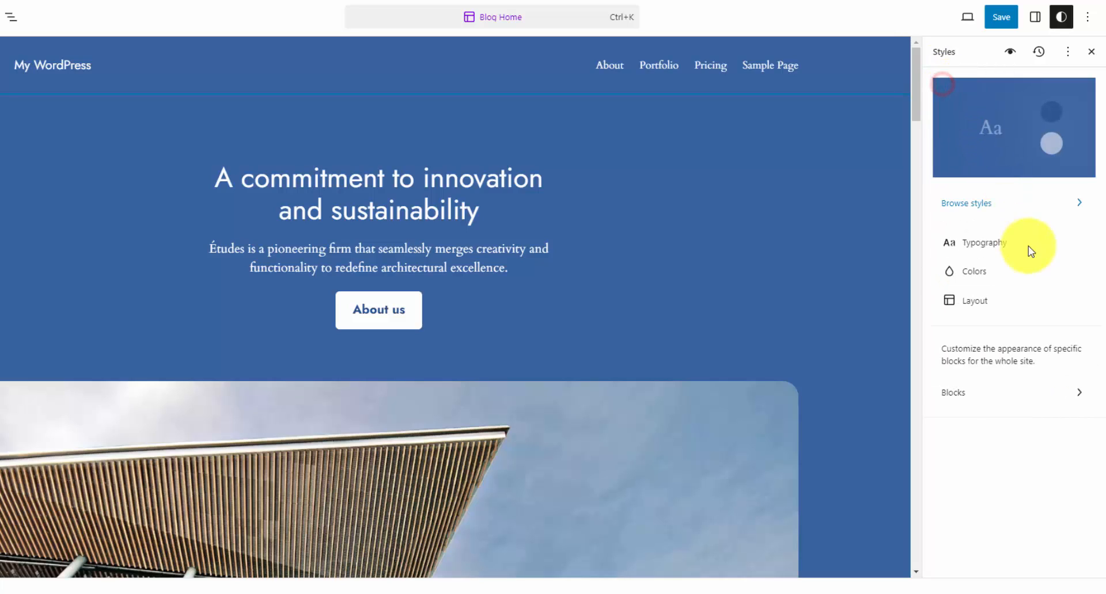
Find the Button block by searching the block styles for "button", and examine its Outline variation and its default style options
left_click(1075, 395)
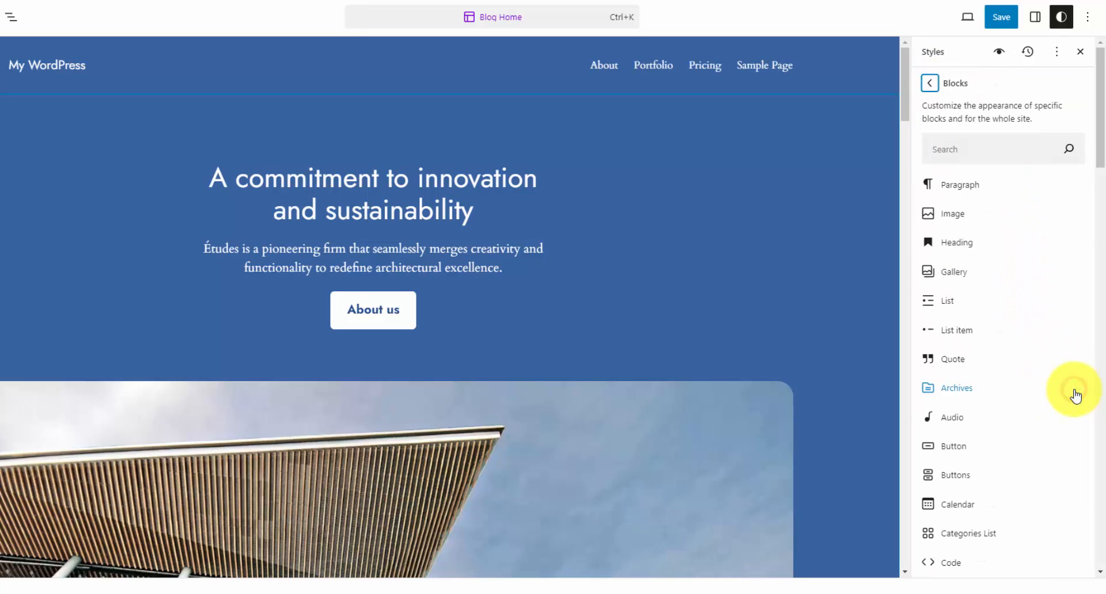
left_click(1015, 150)
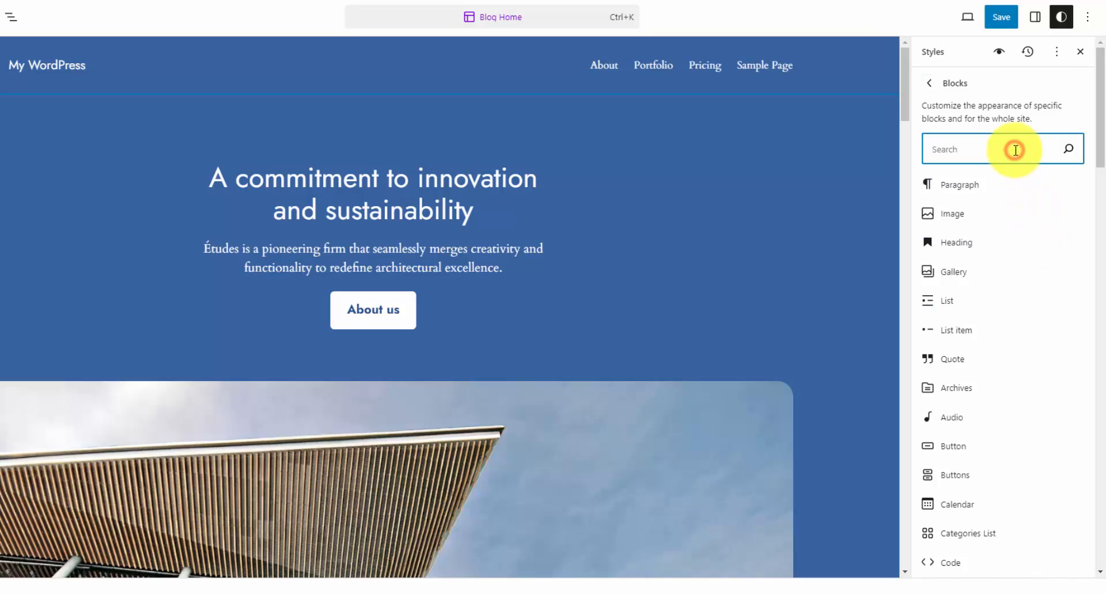
type("button")
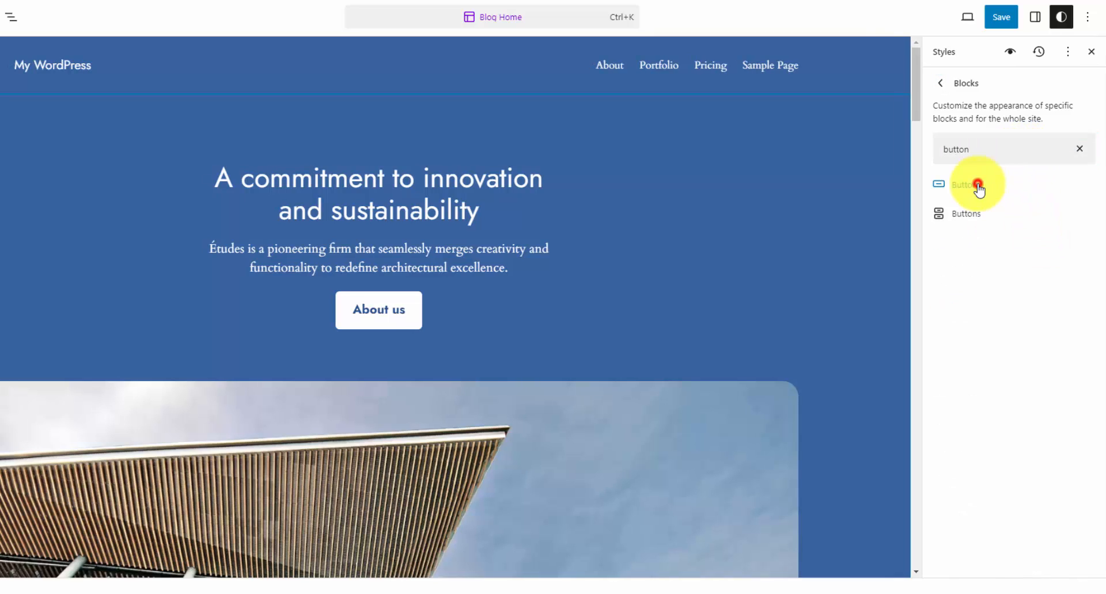
left_click(976, 185)
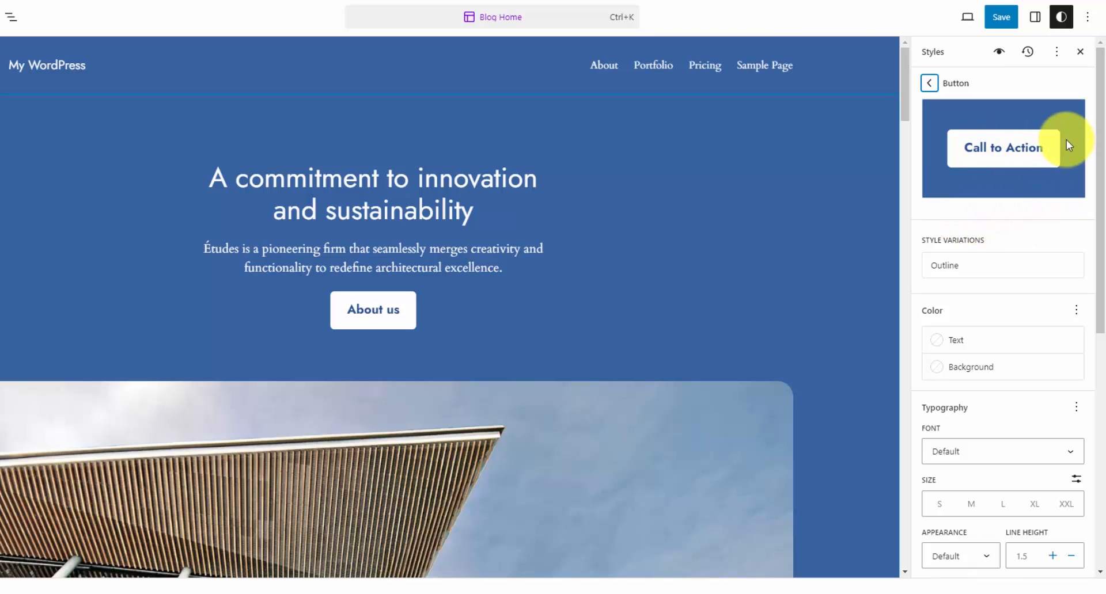
left_click(956, 272)
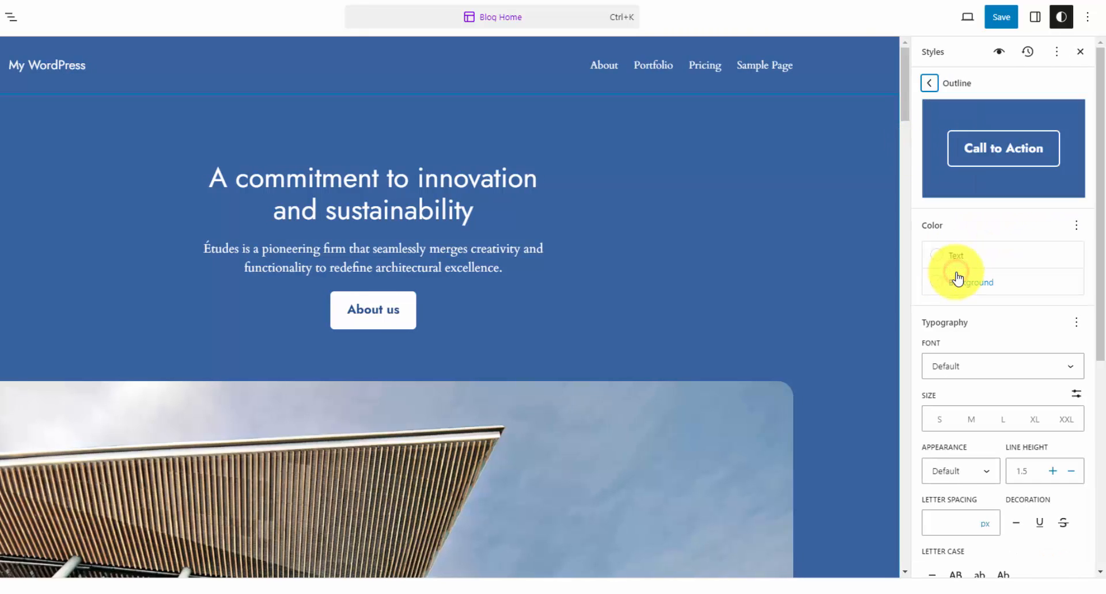
left_click(933, 84)
scroll(1034, 288, "down", 3)
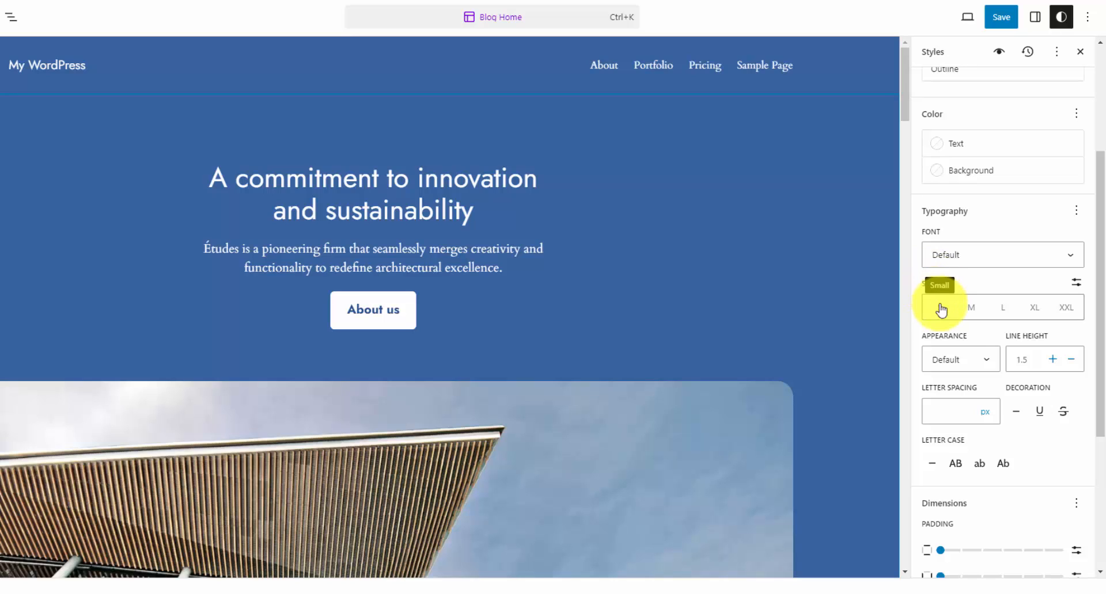
Set the site-wide Button block letter case to uppercase, and return to the Styles overview
left_click(956, 466)
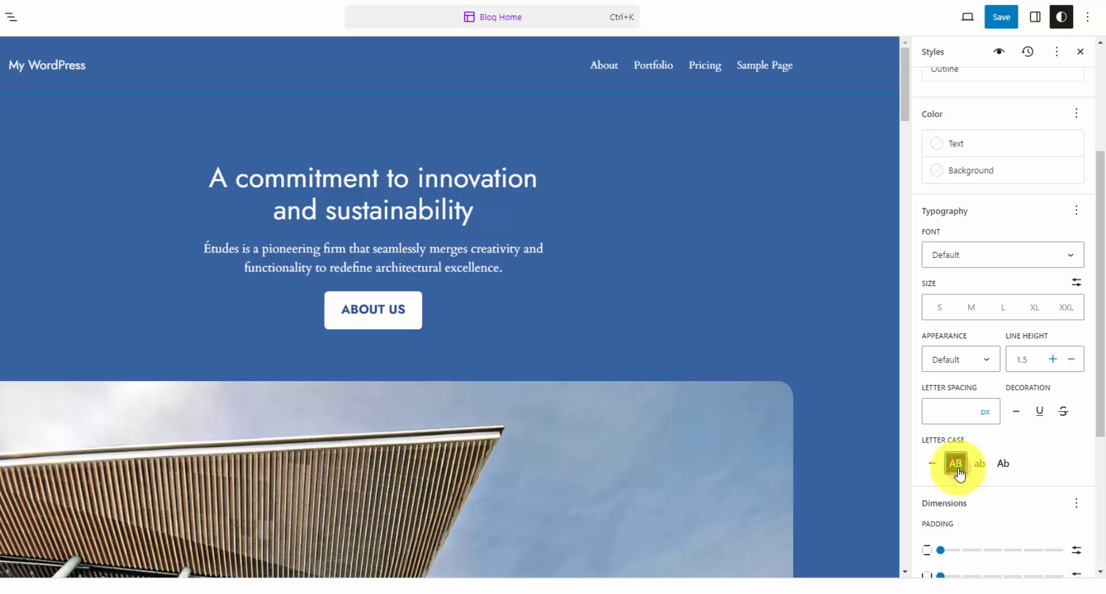
scroll(1008, 127, "up", 5)
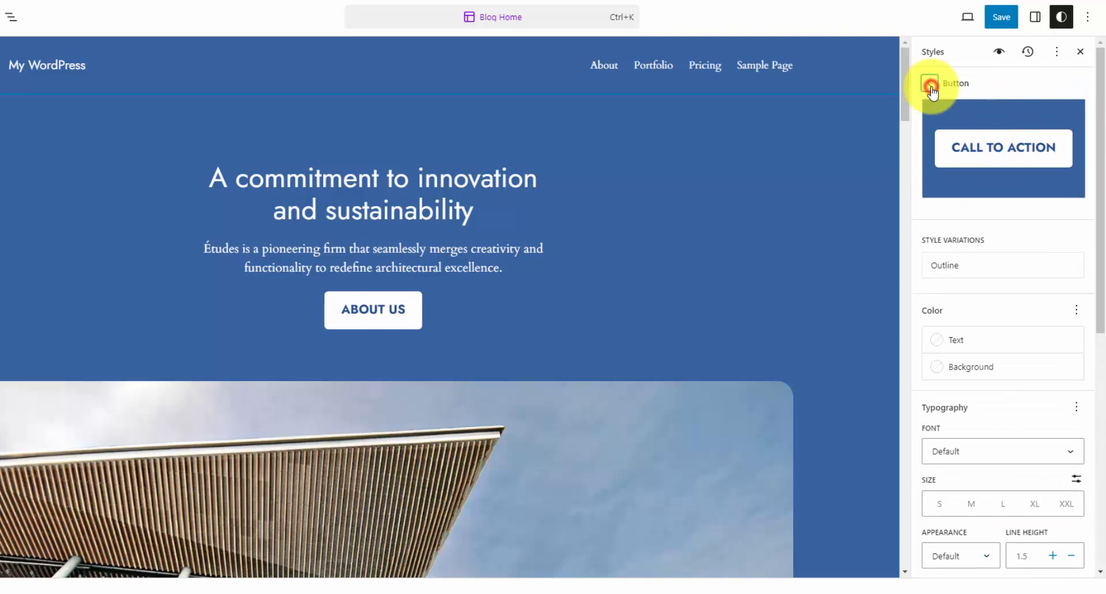
left_click(930, 85)
left_click(931, 86)
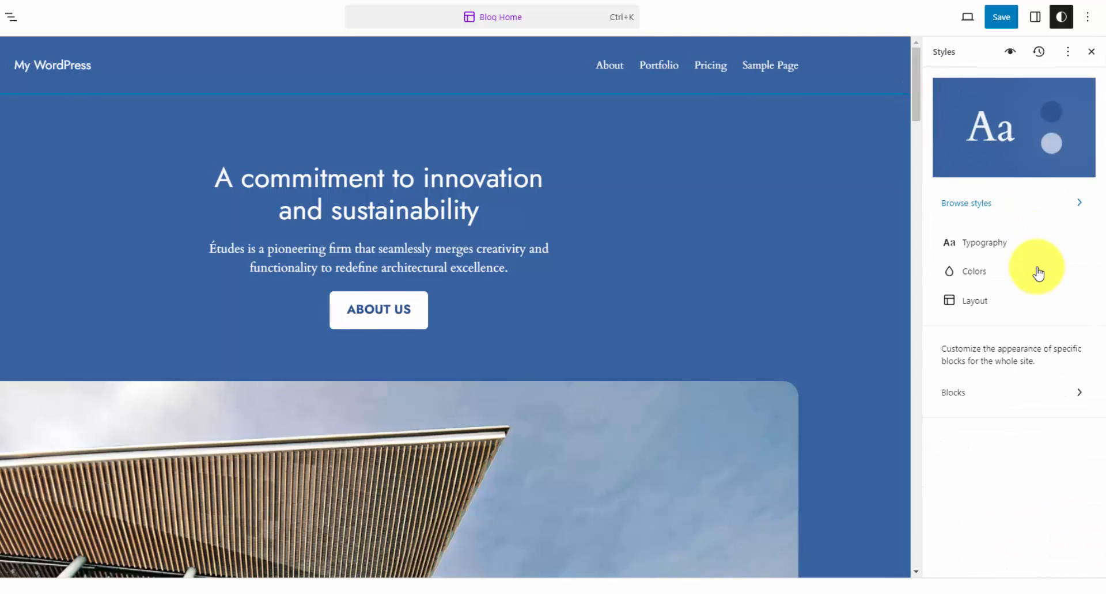
Examine the site-wide color palette and element color settings, and return to the Styles overview
left_click(995, 284)
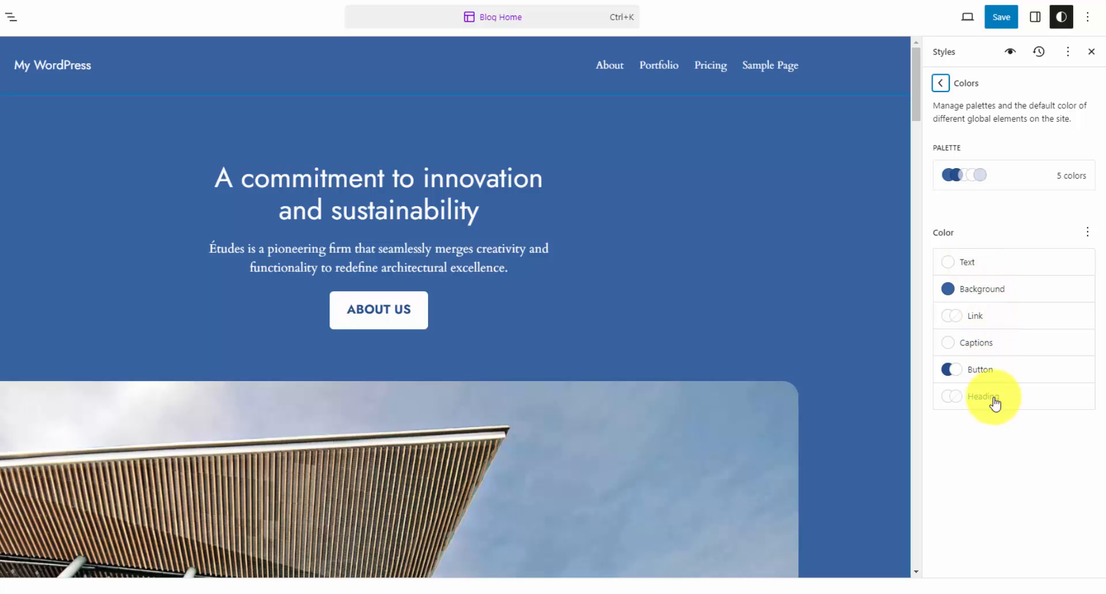
left_click(943, 86)
Add logo.png from the media library as the site logo in the header
left_click(12, 156)
left_click(214, 69)
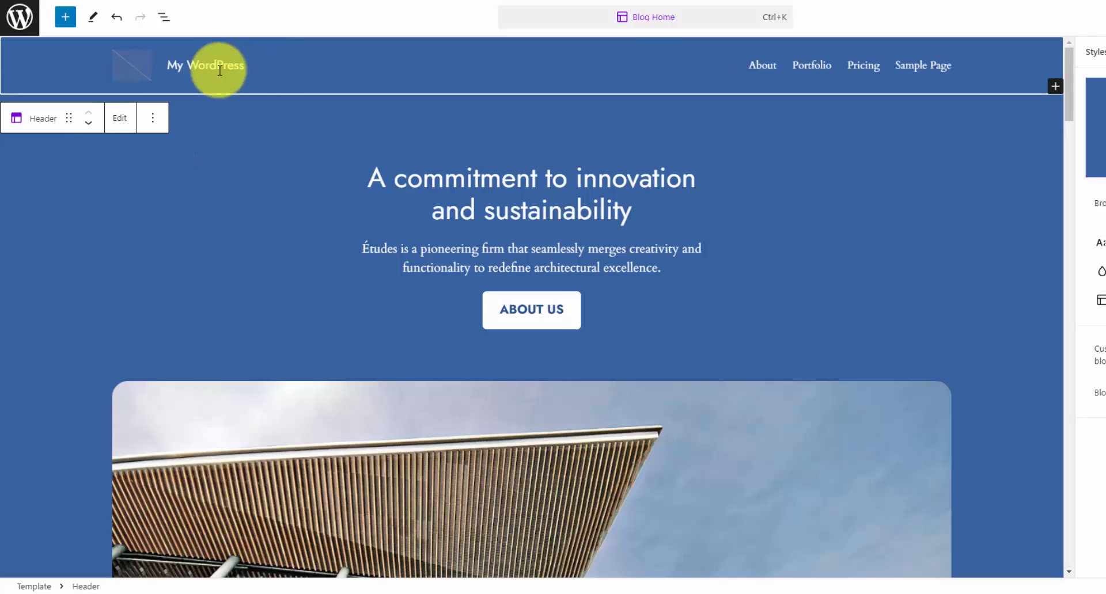
left_click(132, 70)
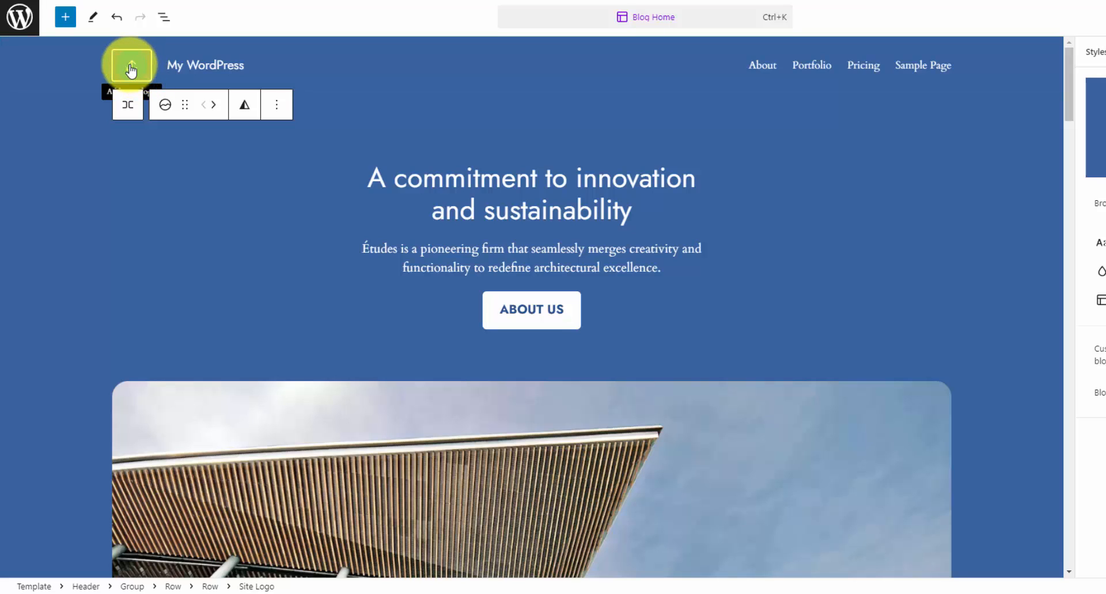
left_click(137, 74)
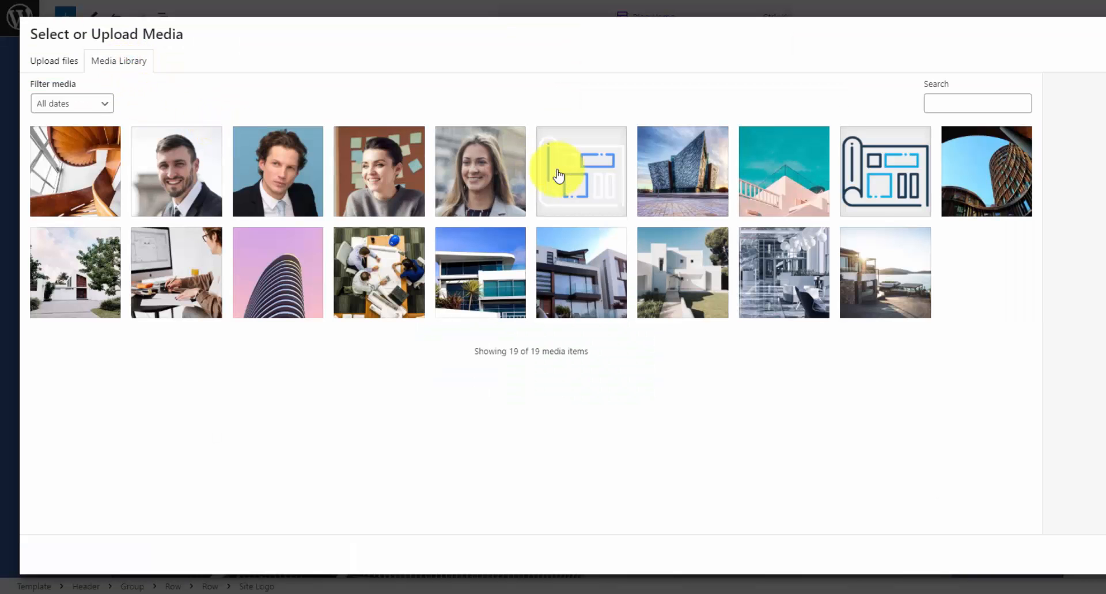
left_click(433, 184)
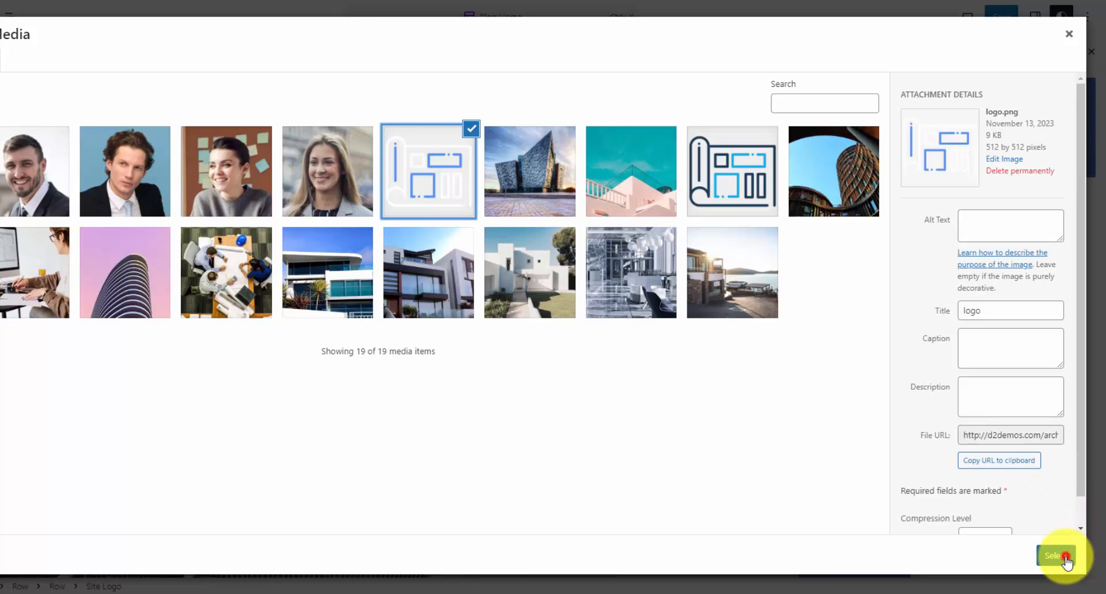
left_click(1057, 556)
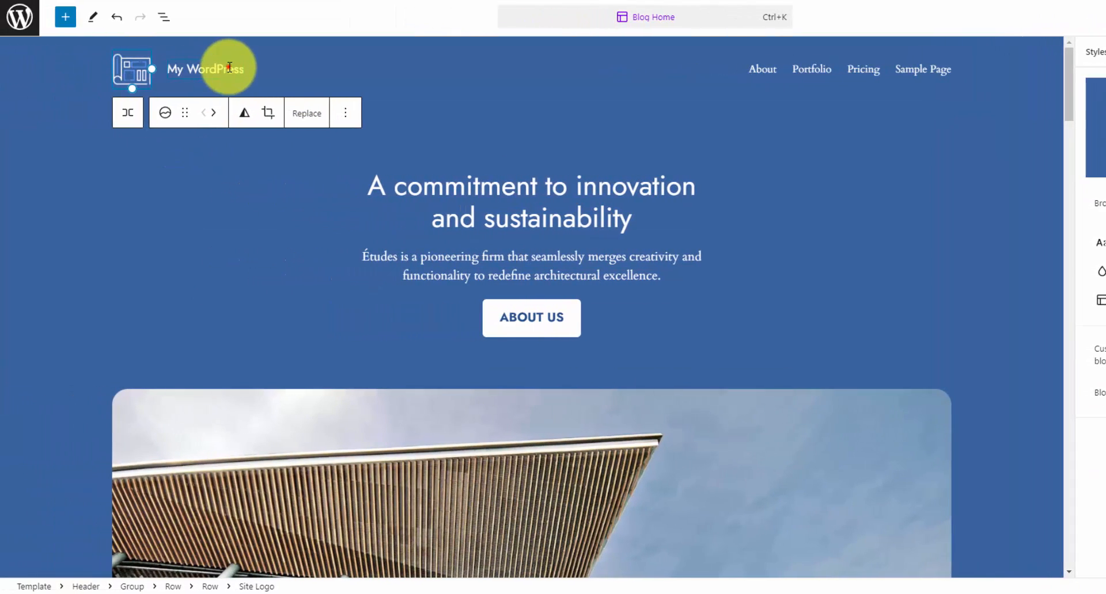
Change the site title in the header to "Études Architecture"
left_click(163, 67)
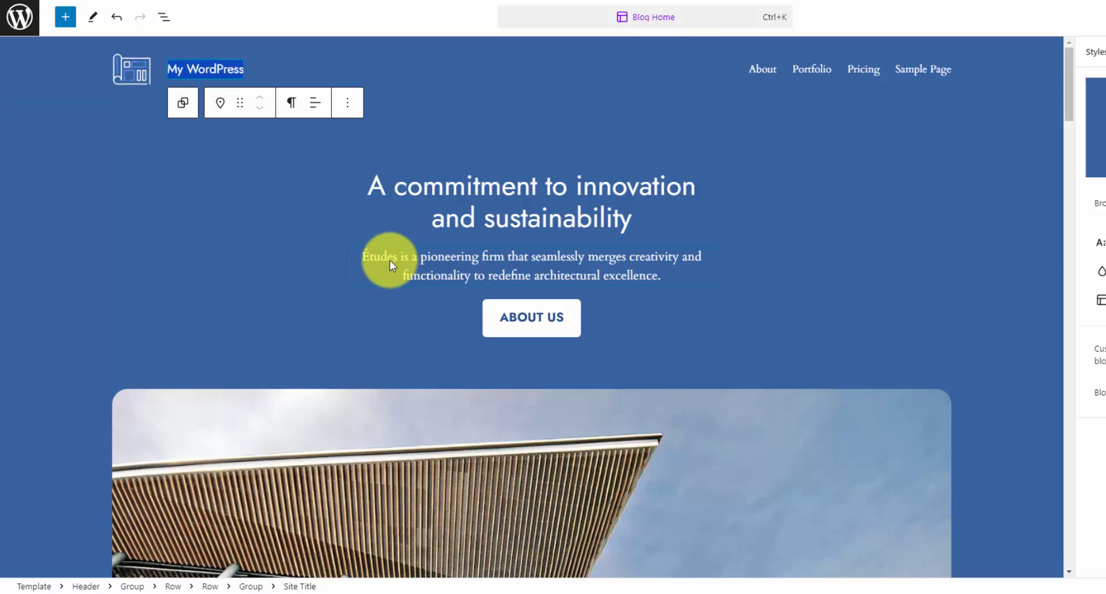
left_click(369, 258)
left_click_drag(363, 256, 397, 262)
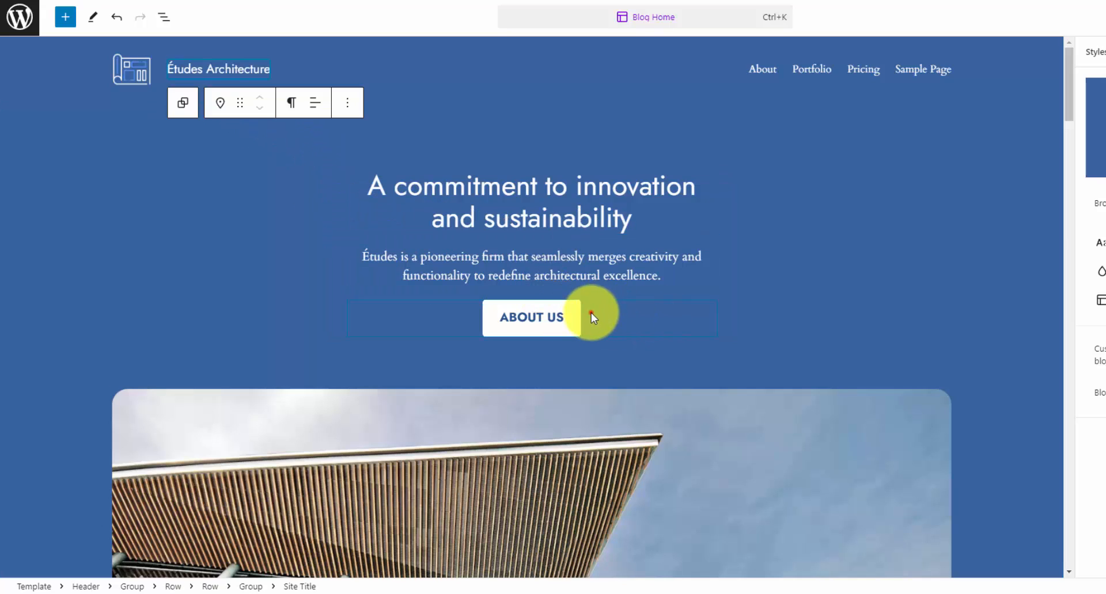
Link the hero section's About us button to the About page, found by searching for "about"
left_click(591, 313)
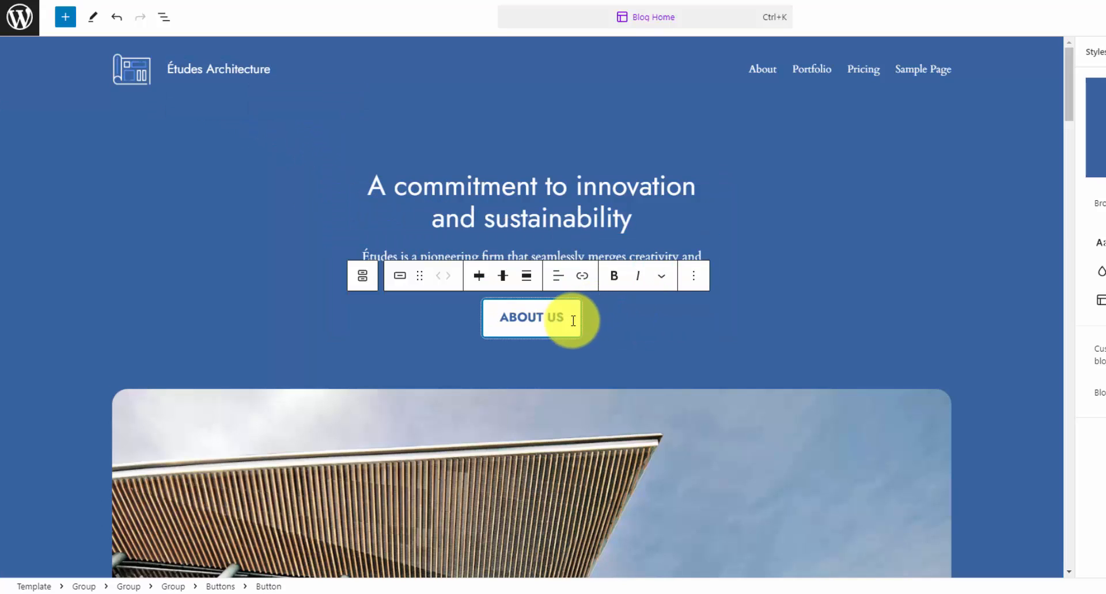
left_click(583, 279)
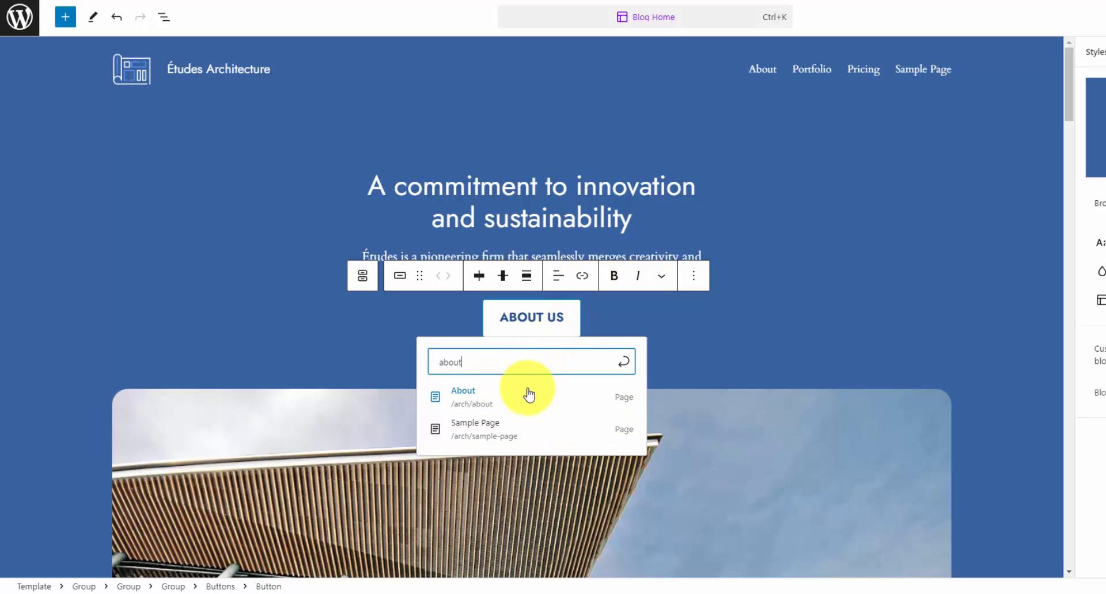
left_click(494, 404)
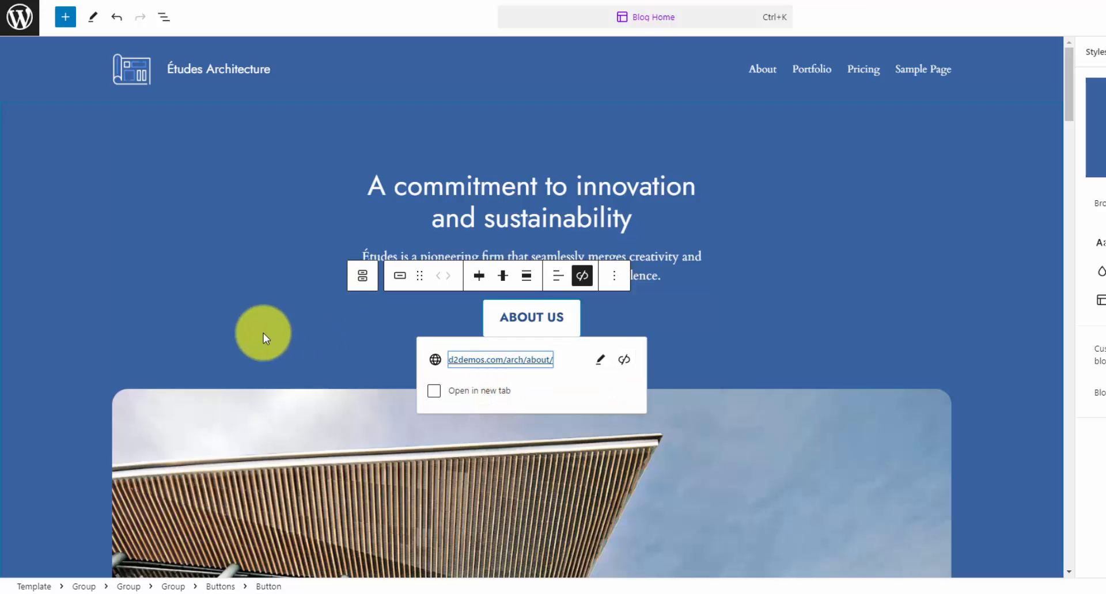
left_click(264, 333)
Replace the image beside the Études Architect App list with pexels-pixabay-416405.jpg from the media library
scroll(350, 281, "down", 8)
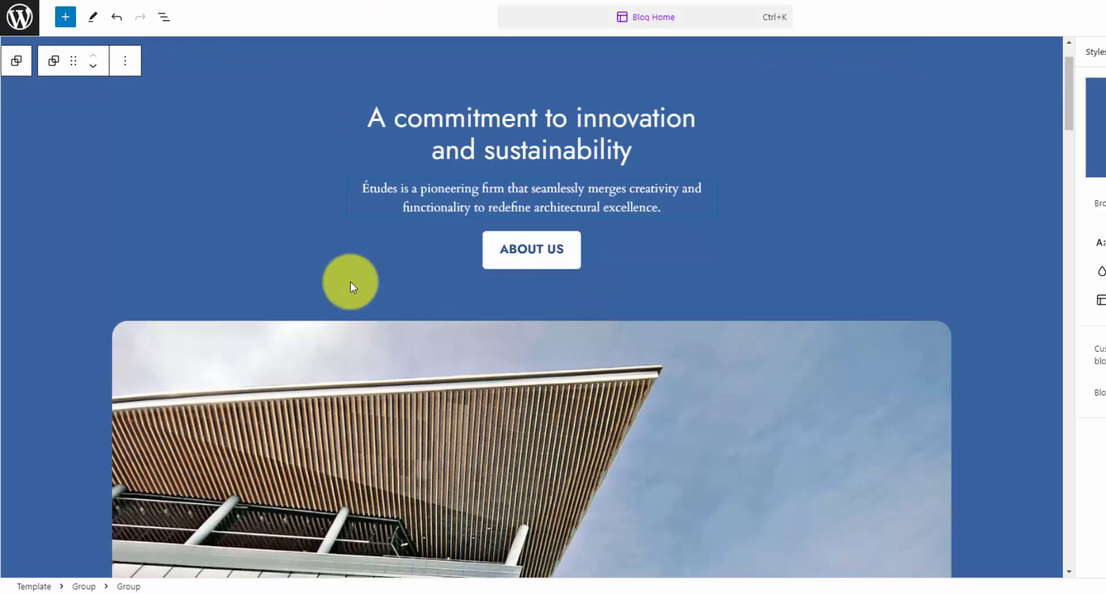
scroll(372, 279, "up", 4)
scroll(548, 264, "down", 13)
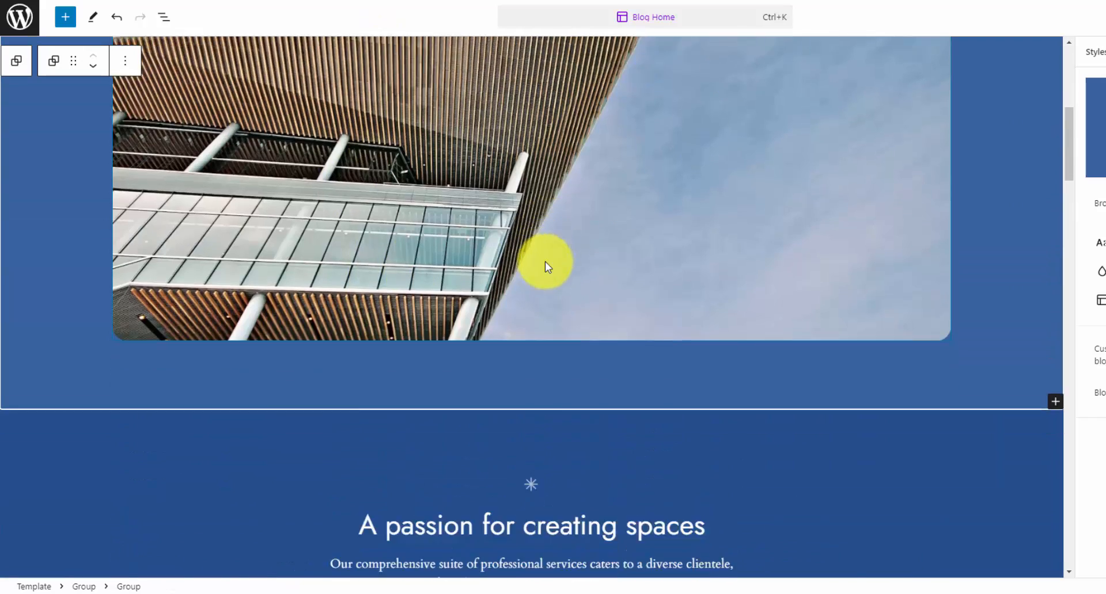
scroll(533, 248, "down", 4)
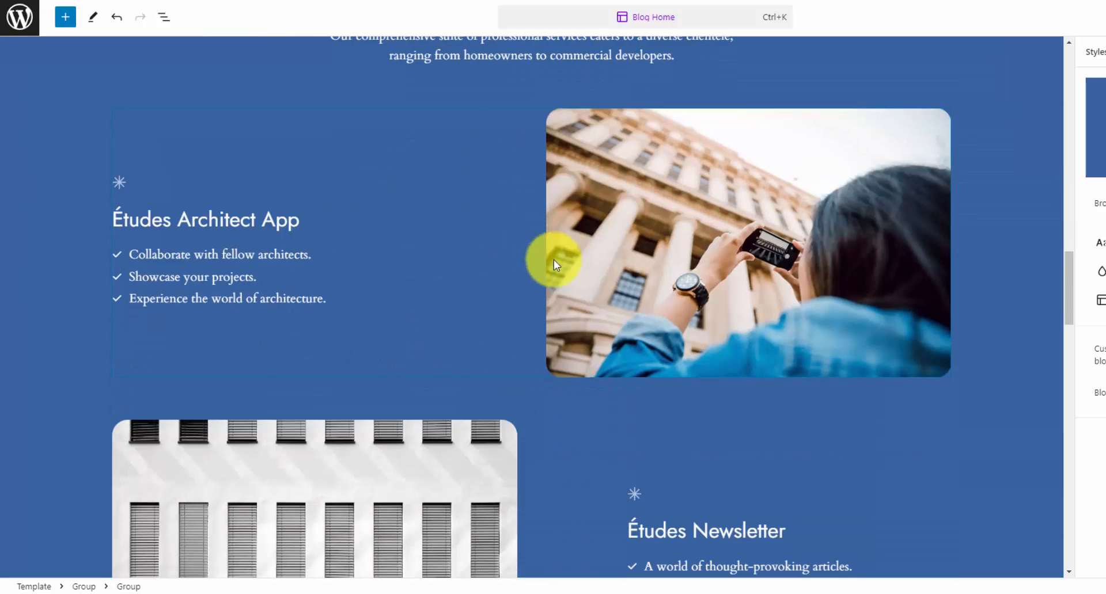
left_click(694, 253)
left_click(835, 86)
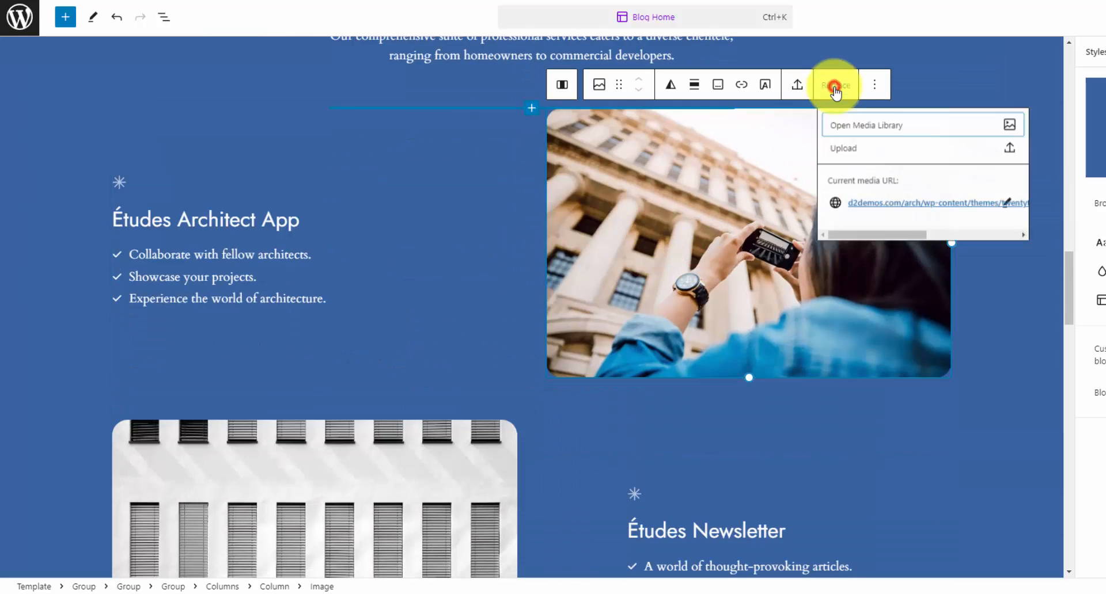
left_click(876, 135)
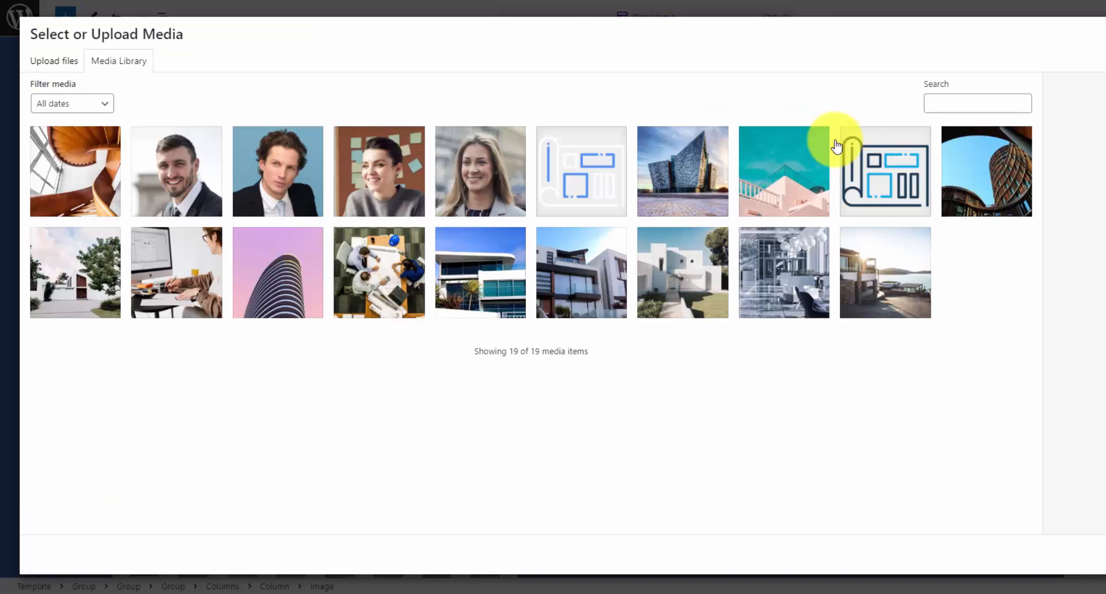
left_click(395, 257)
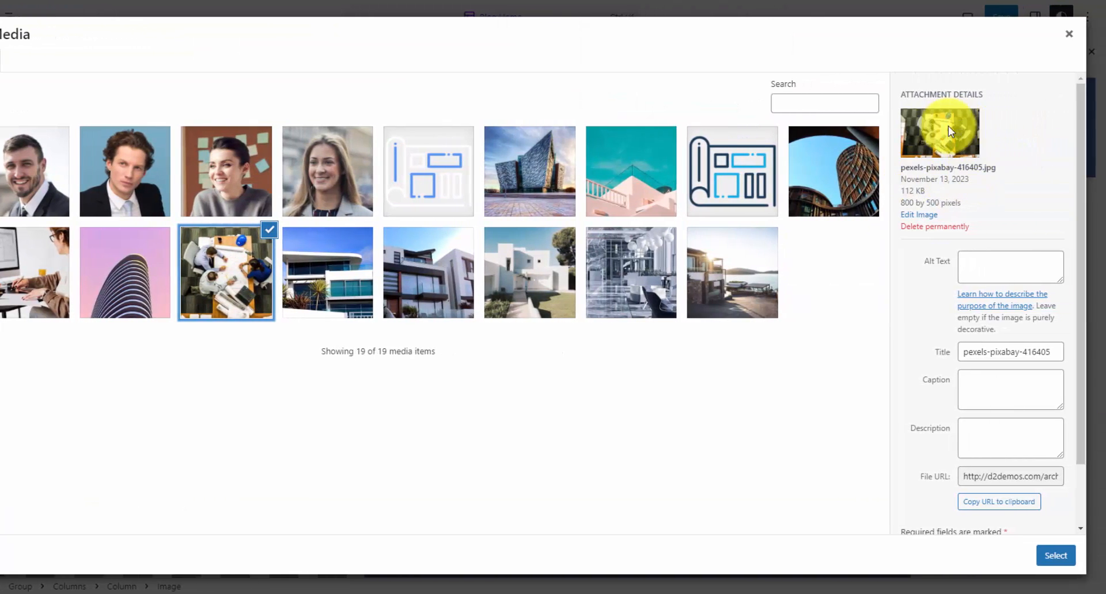
left_click(906, 169)
left_click_drag(905, 168, 925, 169)
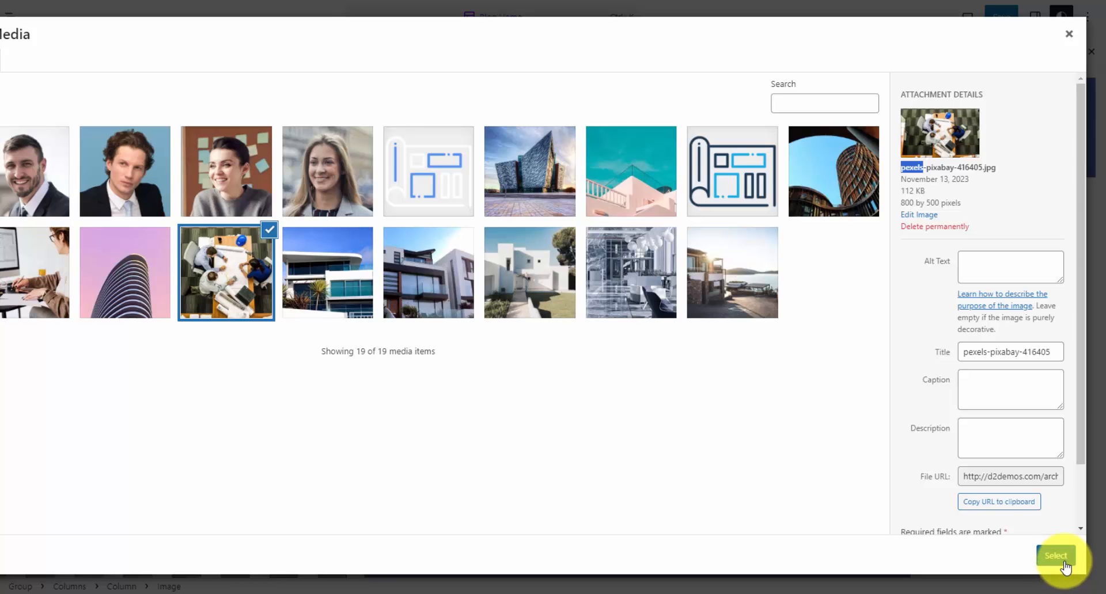
left_click(1063, 559)
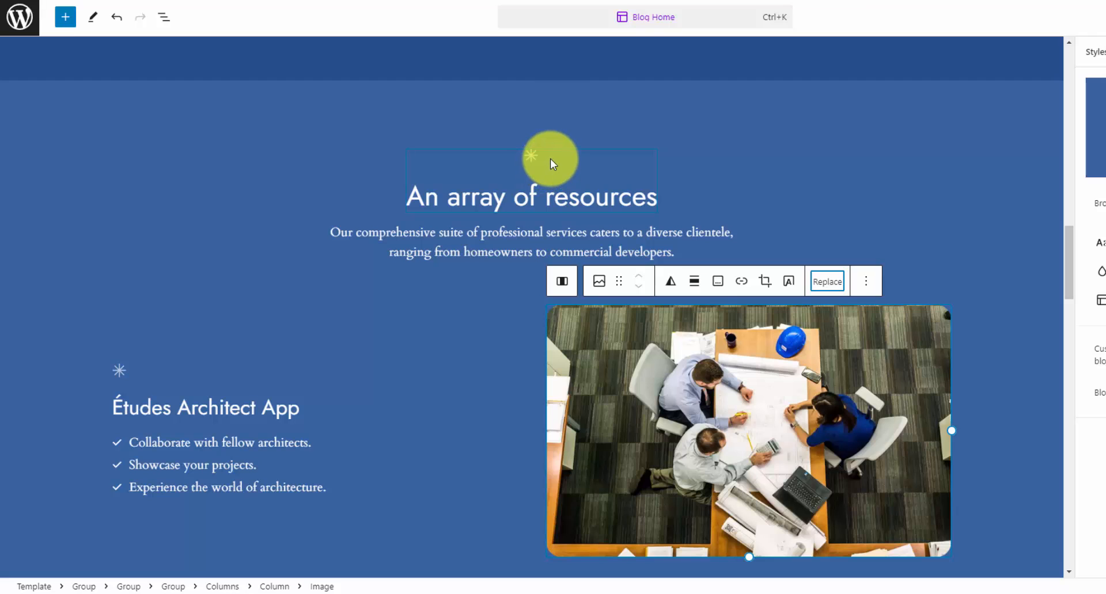
Examine the block style options of the "An array of resources" heading, including the With asterisk preview
left_click(551, 159)
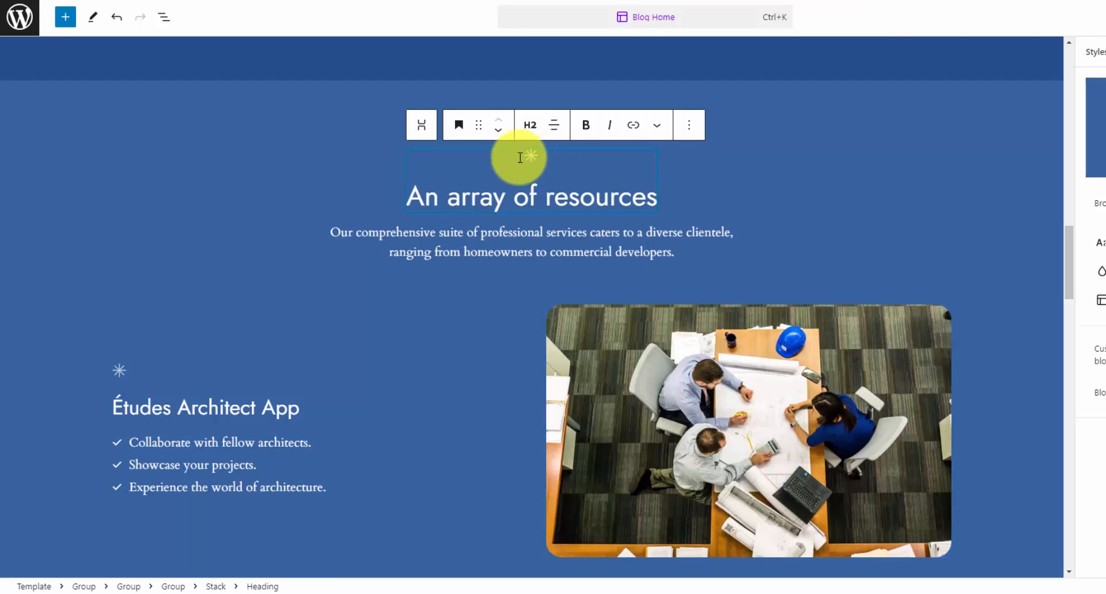
left_click(479, 195)
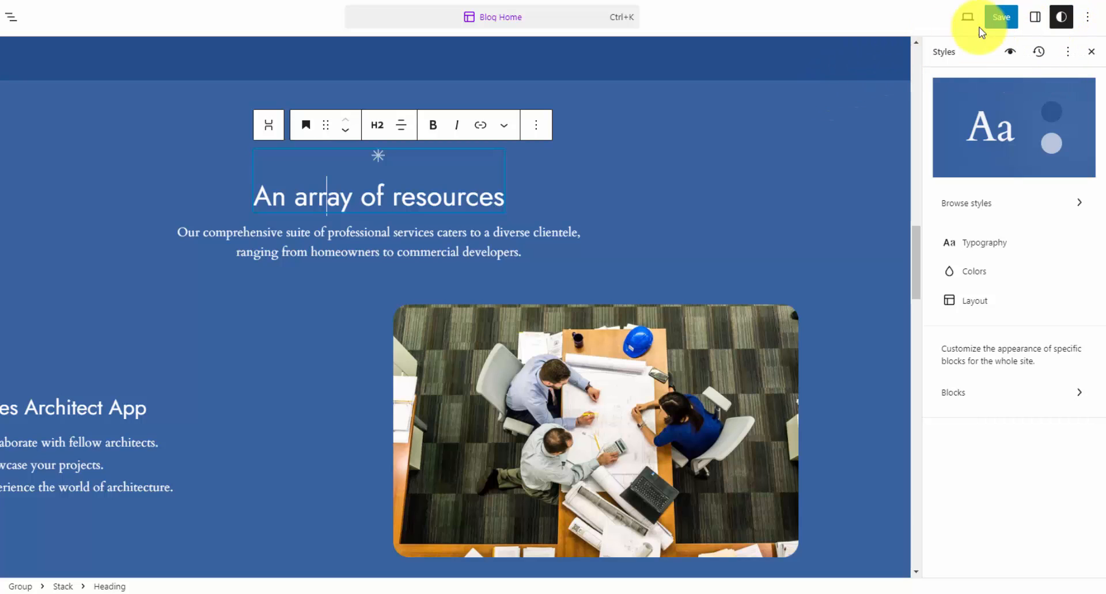
left_click(1034, 19)
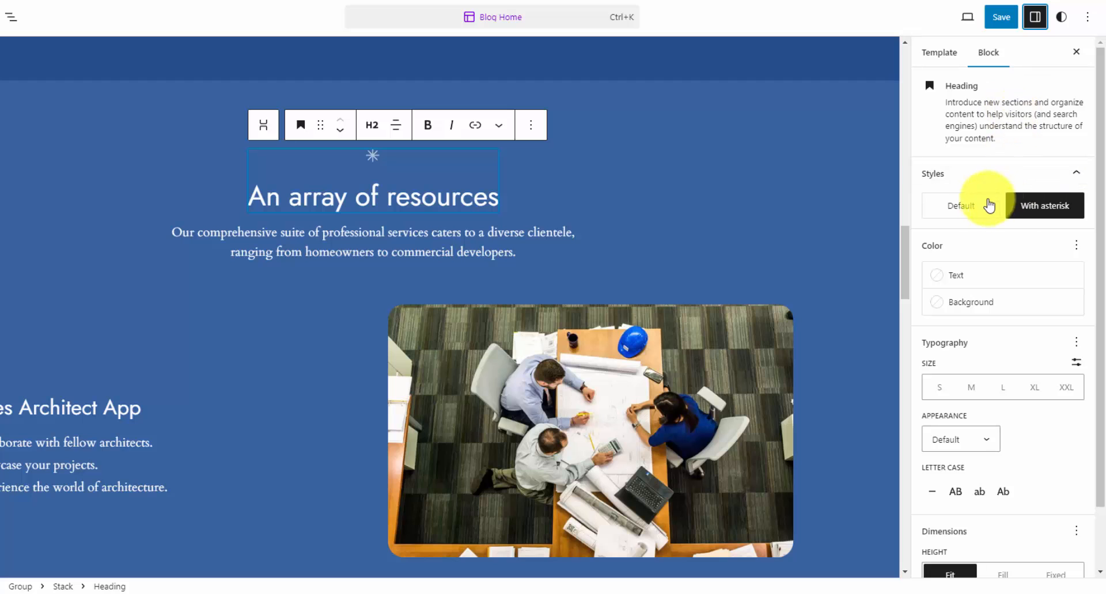
mouse_move(1059, 211)
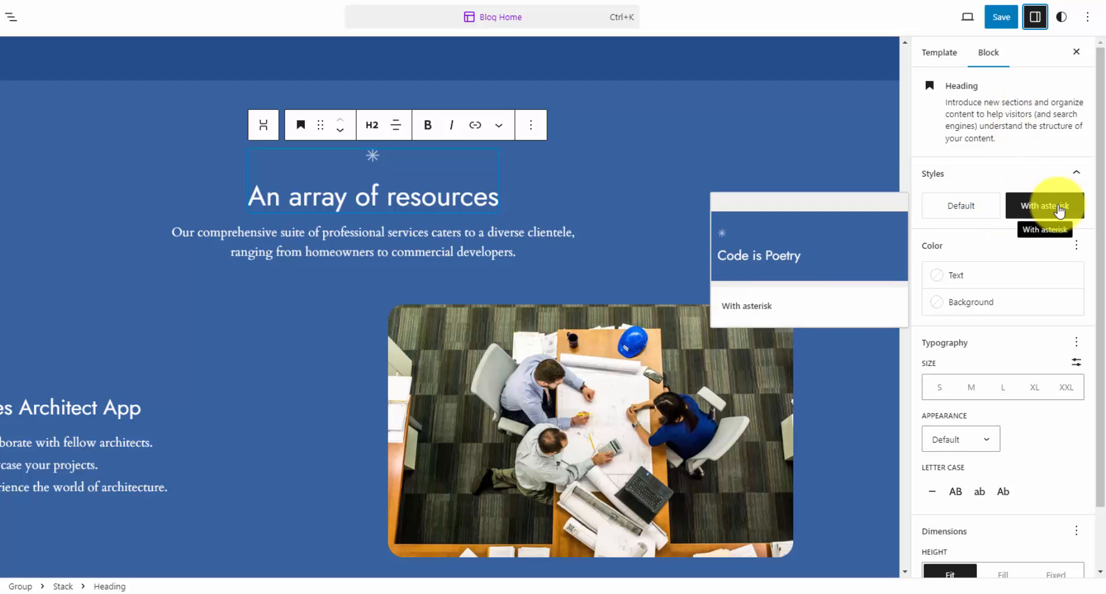
Fill the empty round portrait image below the testimonial quote with headshot-3.jpg from the media library
scroll(481, 199, "down", 12)
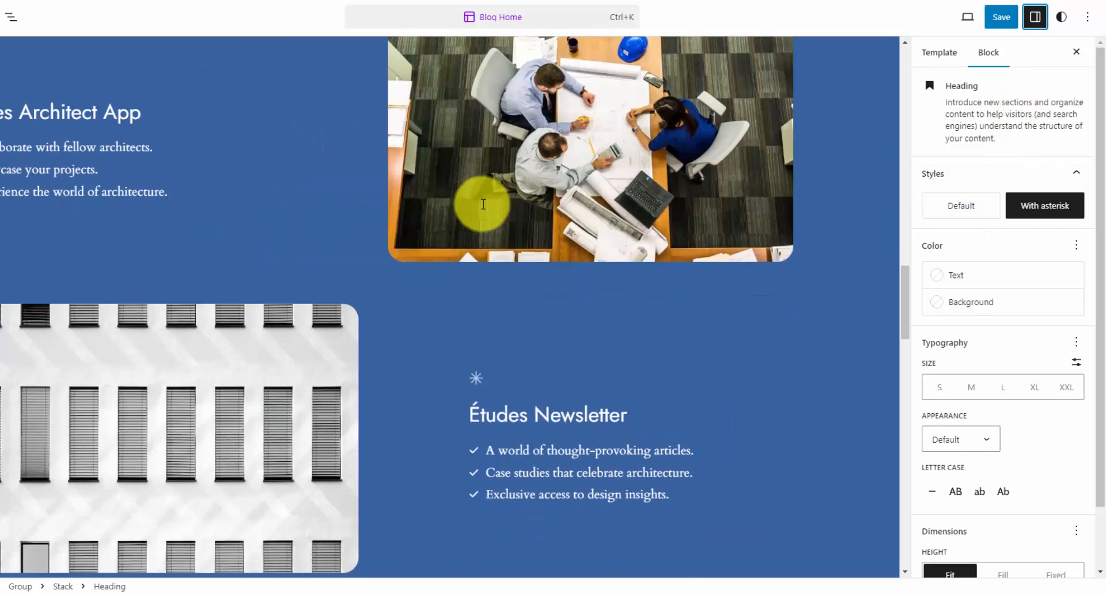
scroll(482, 209, "down", 4)
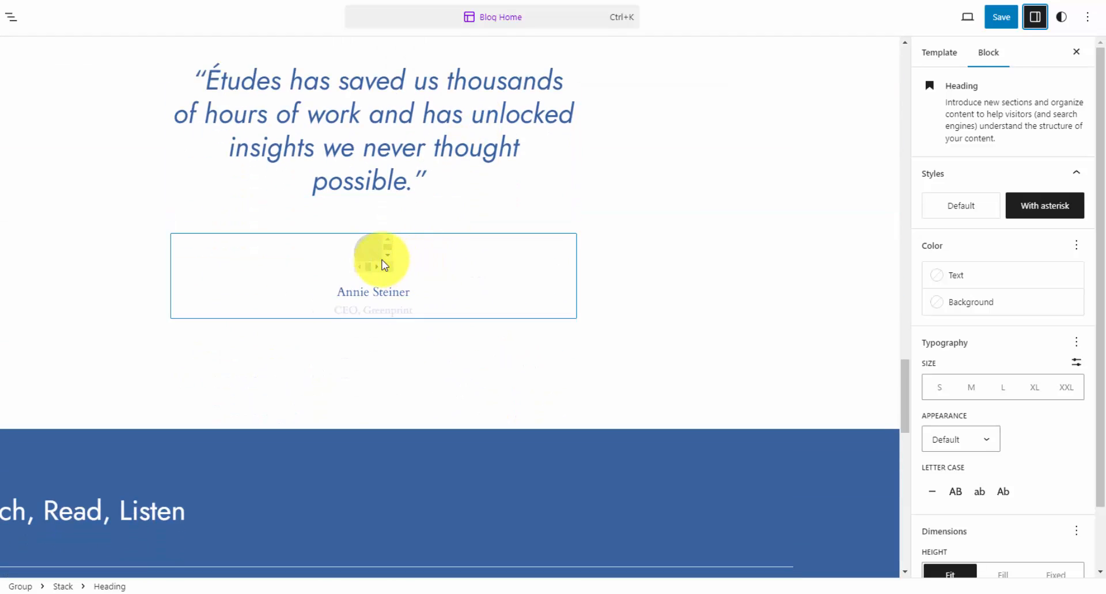
left_click(377, 257)
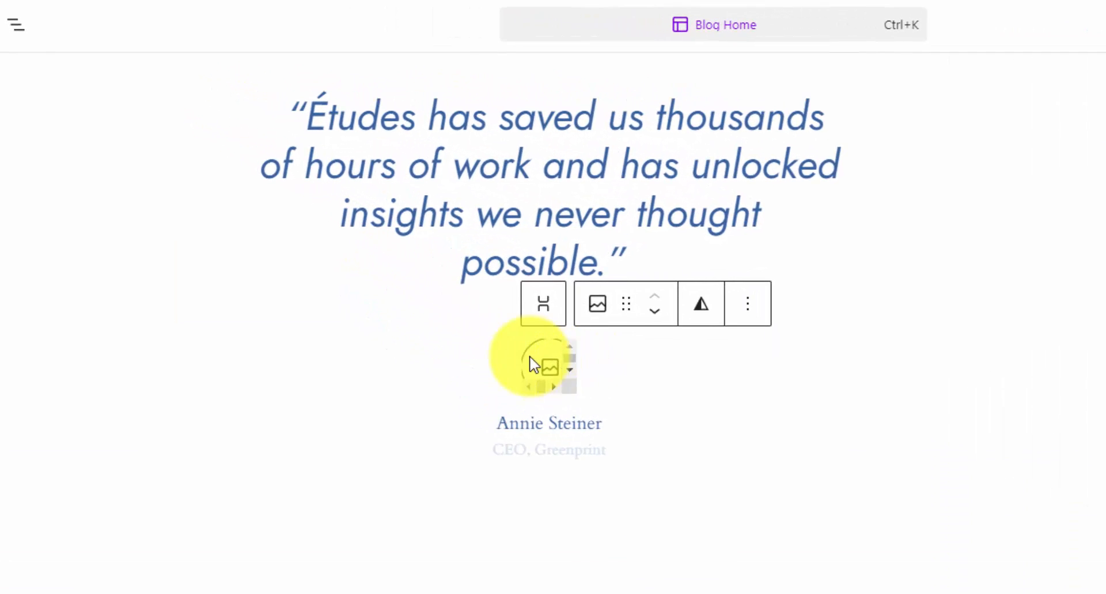
left_click(568, 371)
left_click(568, 368)
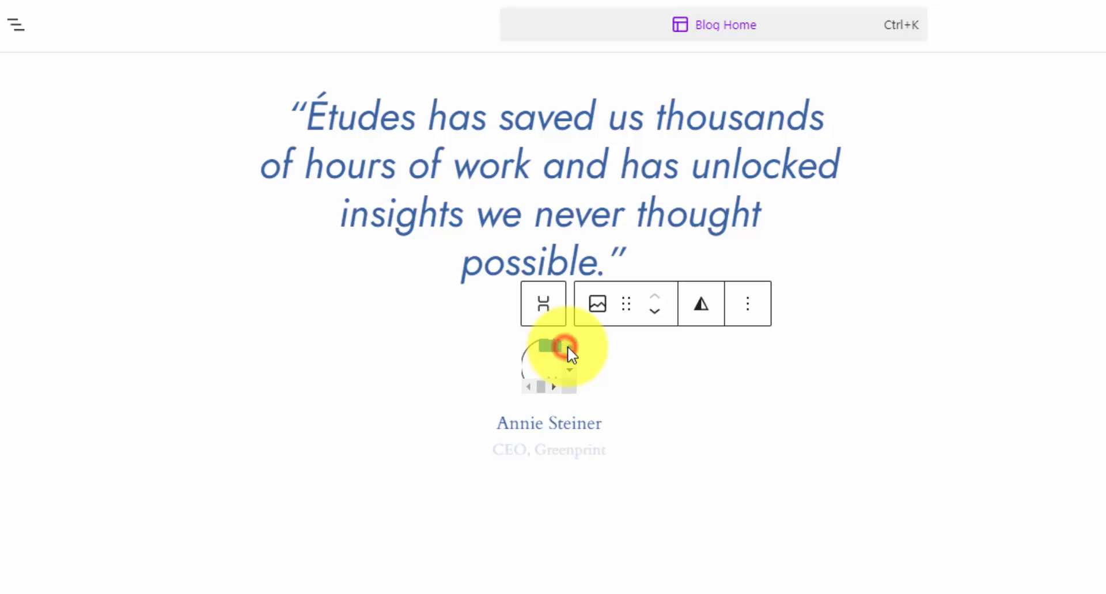
left_click(568, 347)
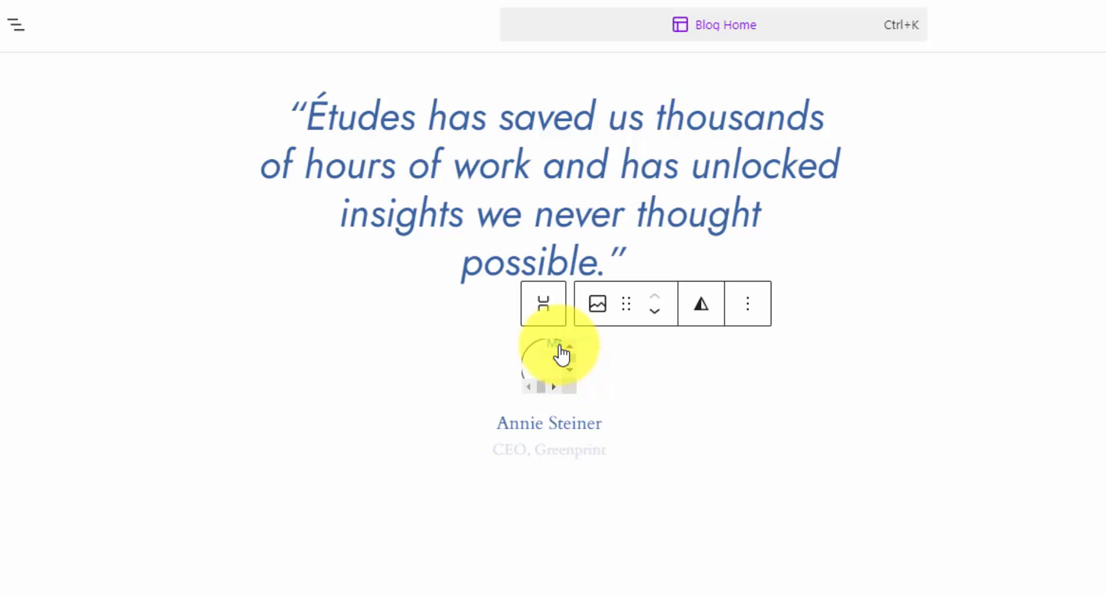
left_click(551, 347)
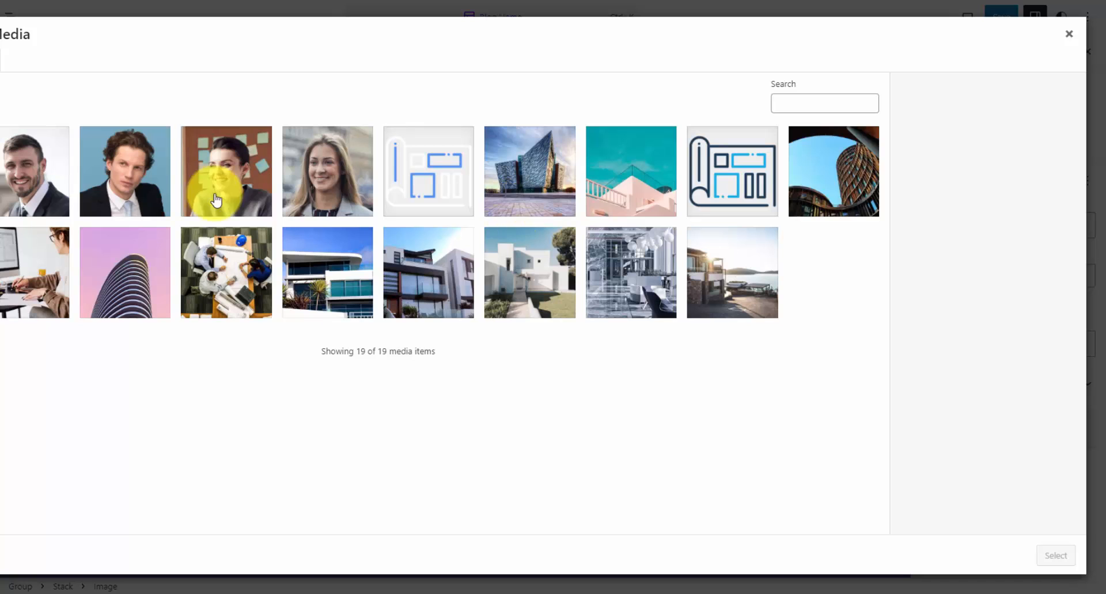
left_click(239, 184)
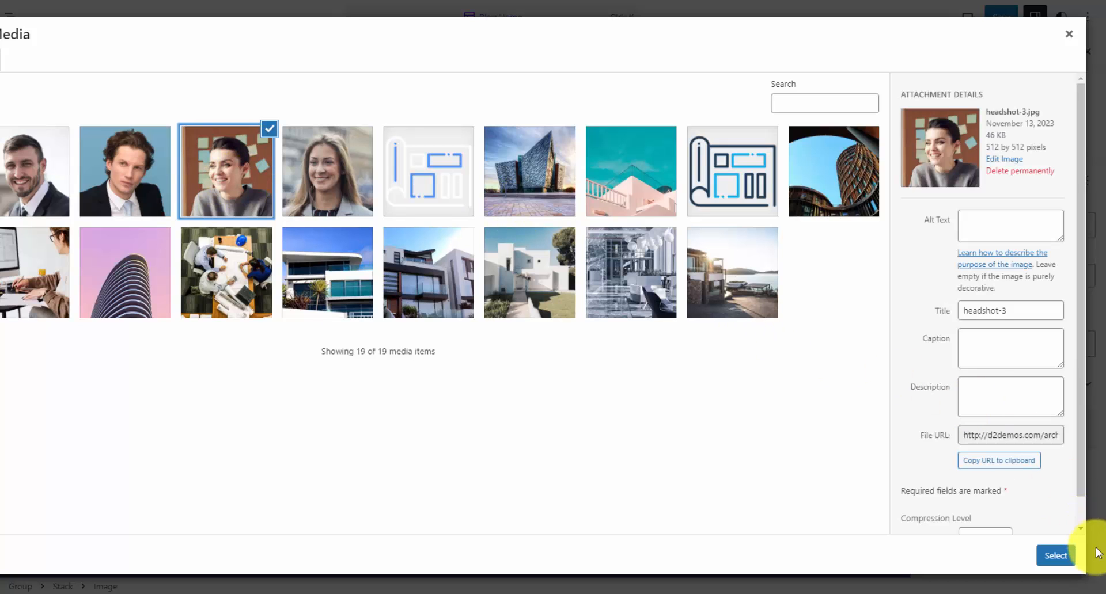
left_click(1056, 555)
left_click(683, 386)
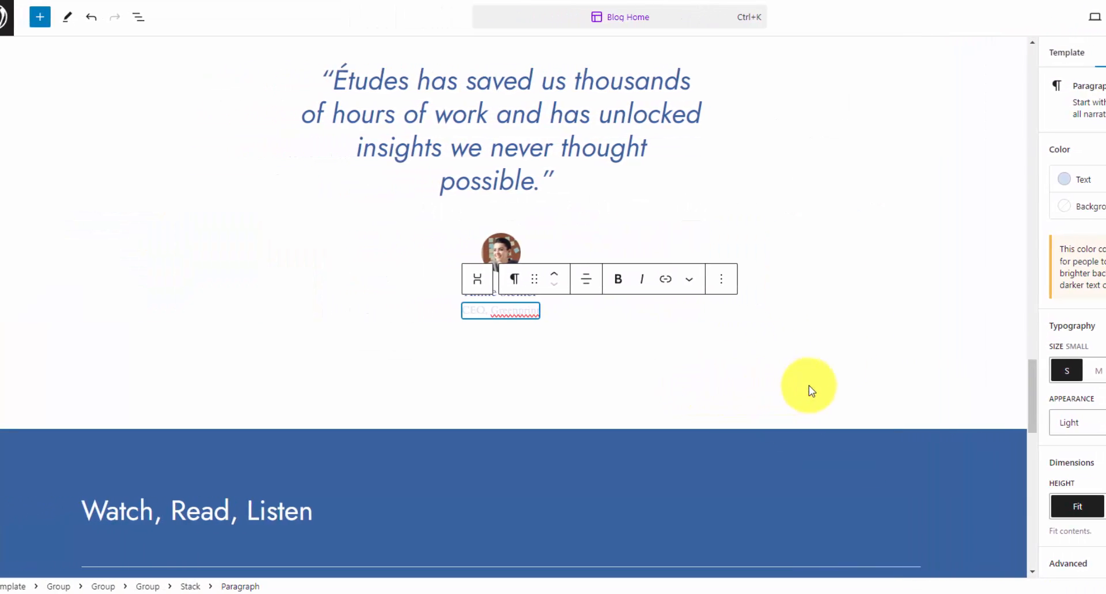
Open the footer's block structure in the list view and expand its last column down to the three link stacks
scroll(644, 363, "down", 8)
scroll(795, 367, "down", 9)
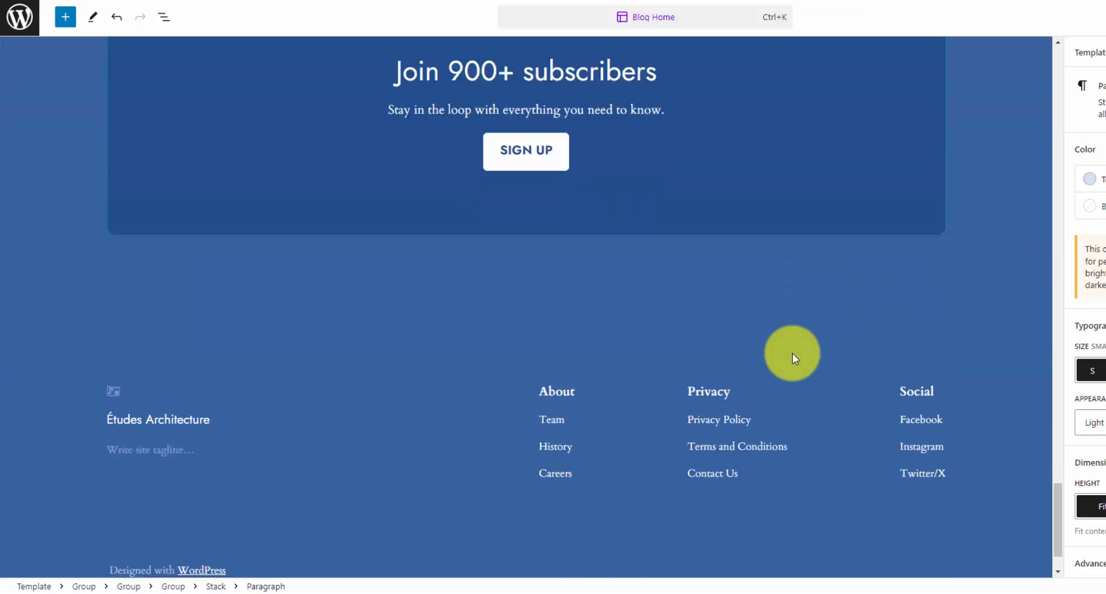
left_click(374, 319)
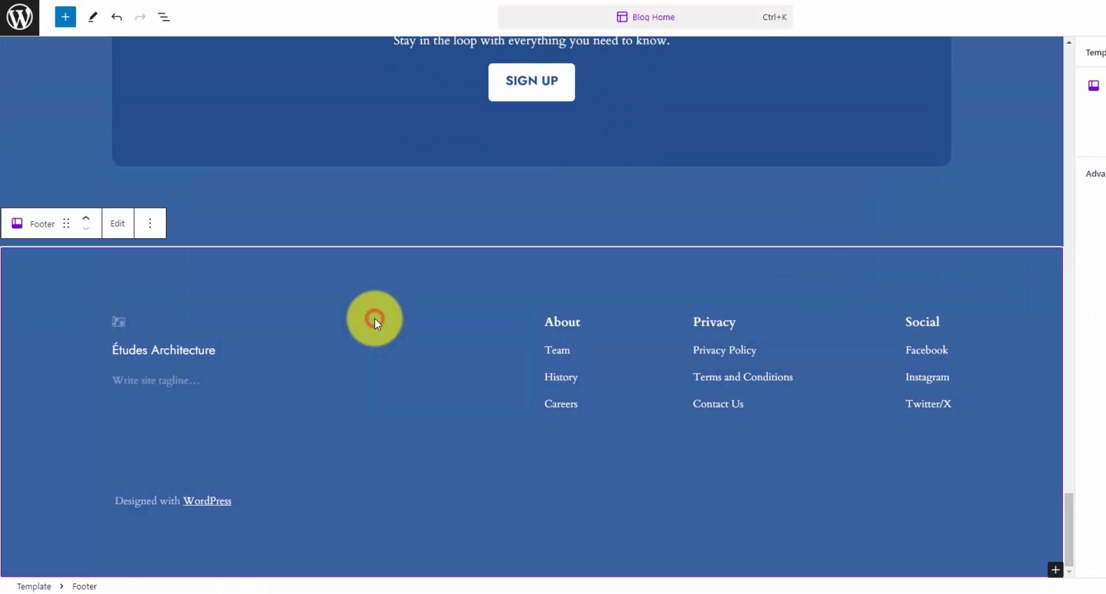
left_click(382, 280)
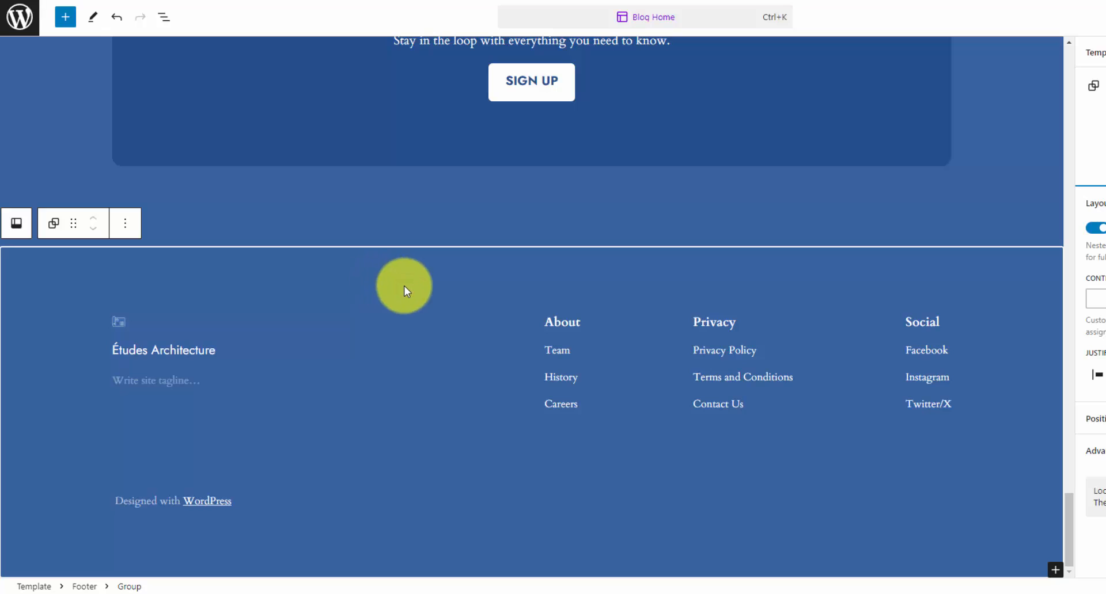
left_click(162, 18)
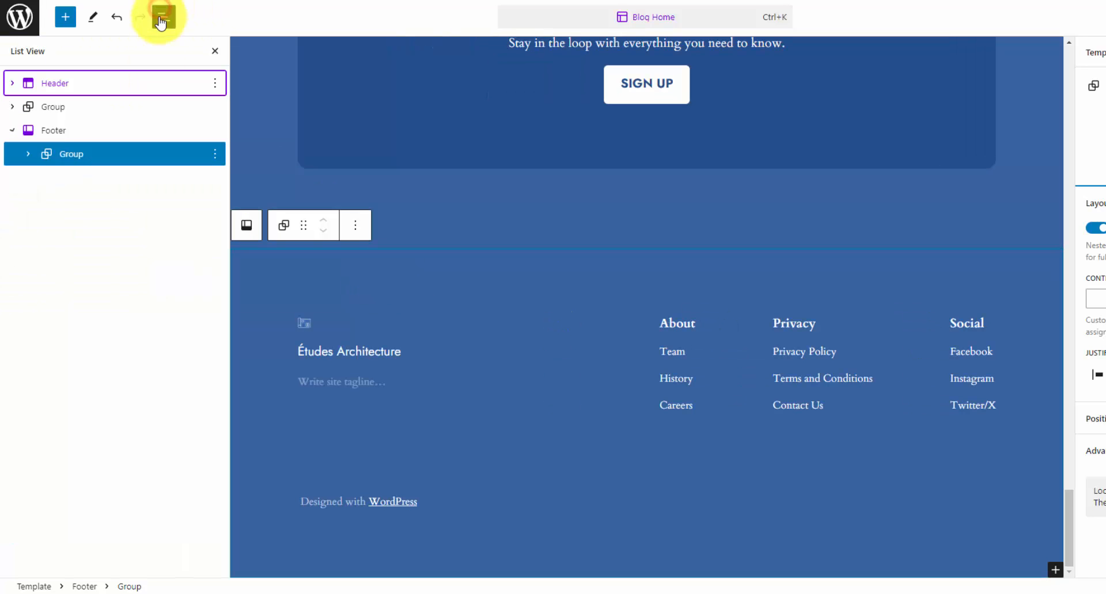
left_click(27, 154)
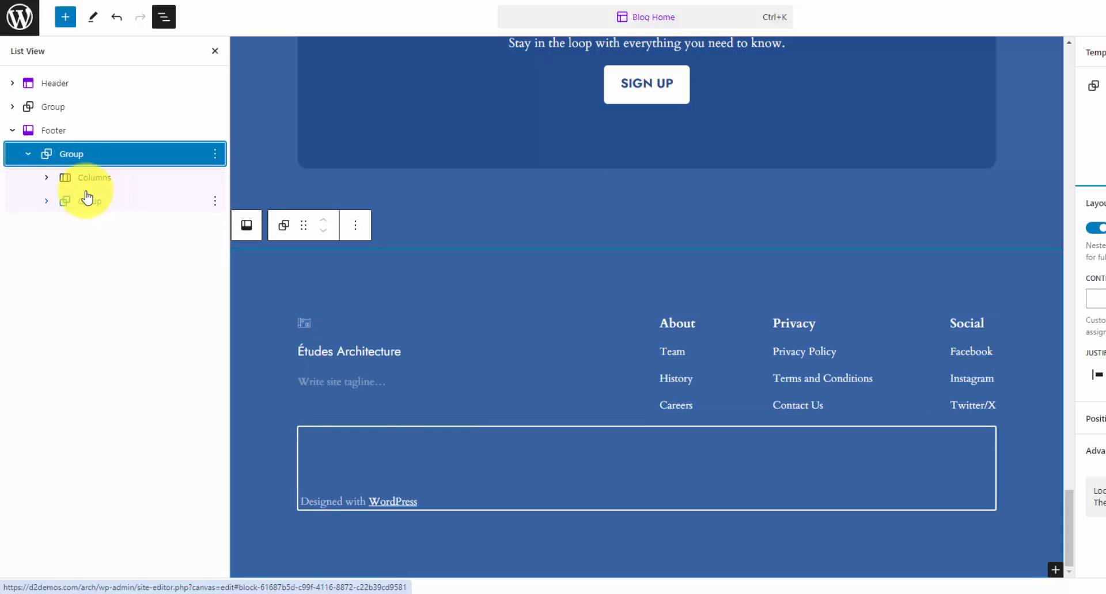
left_click(49, 179)
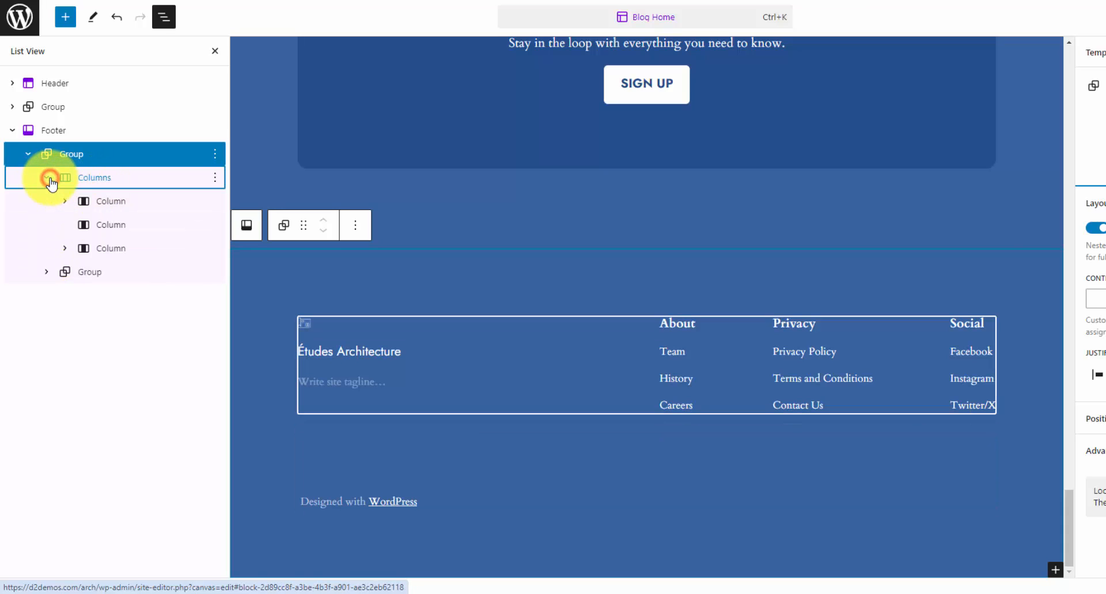
left_click(126, 232)
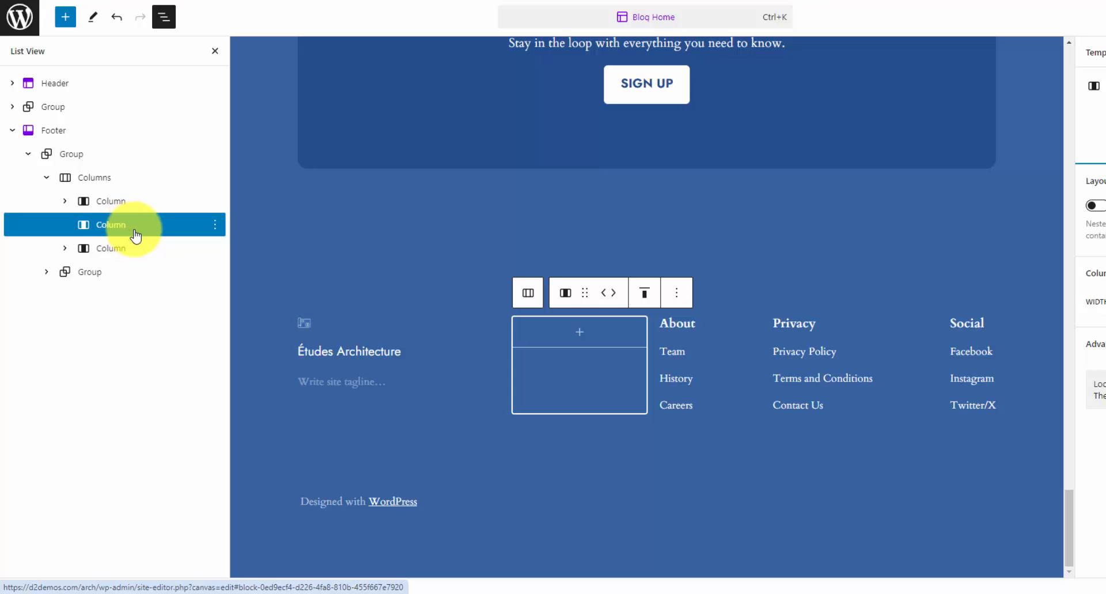
left_click(133, 249)
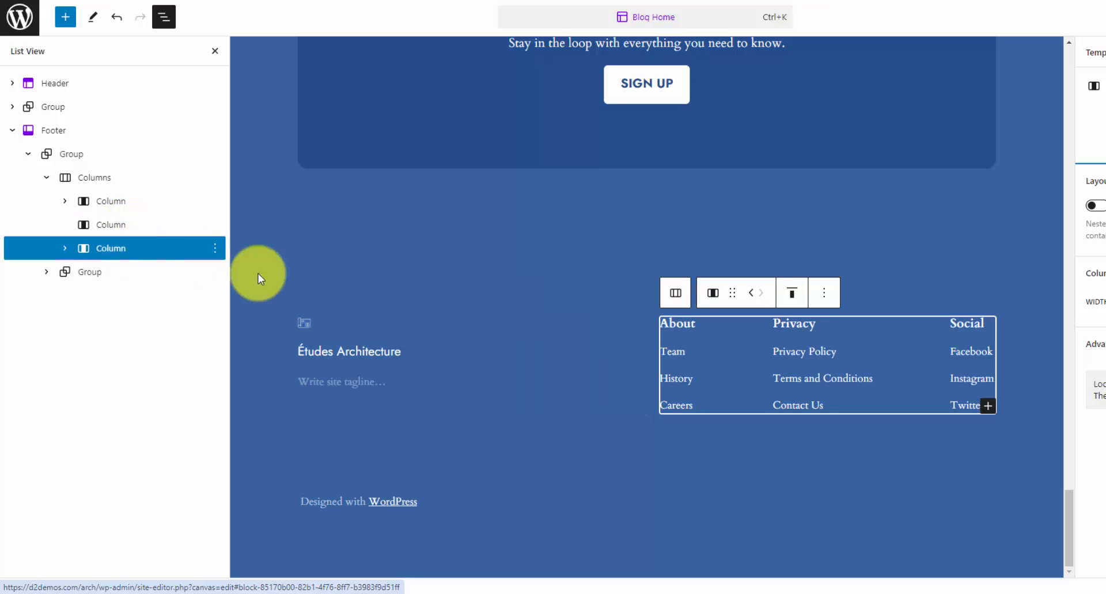
left_click(64, 250)
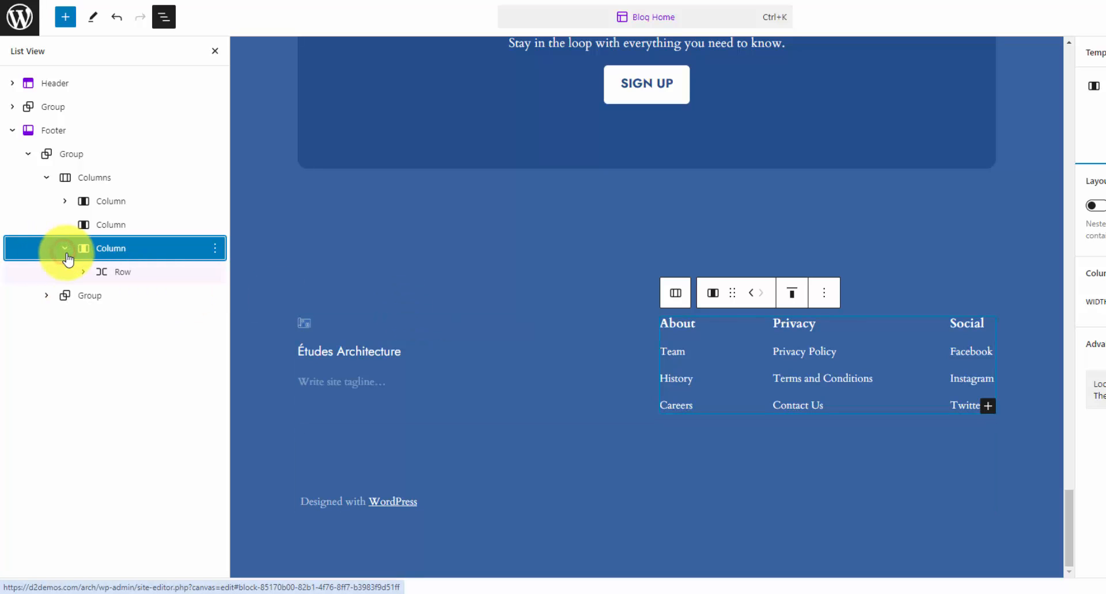
left_click(83, 271)
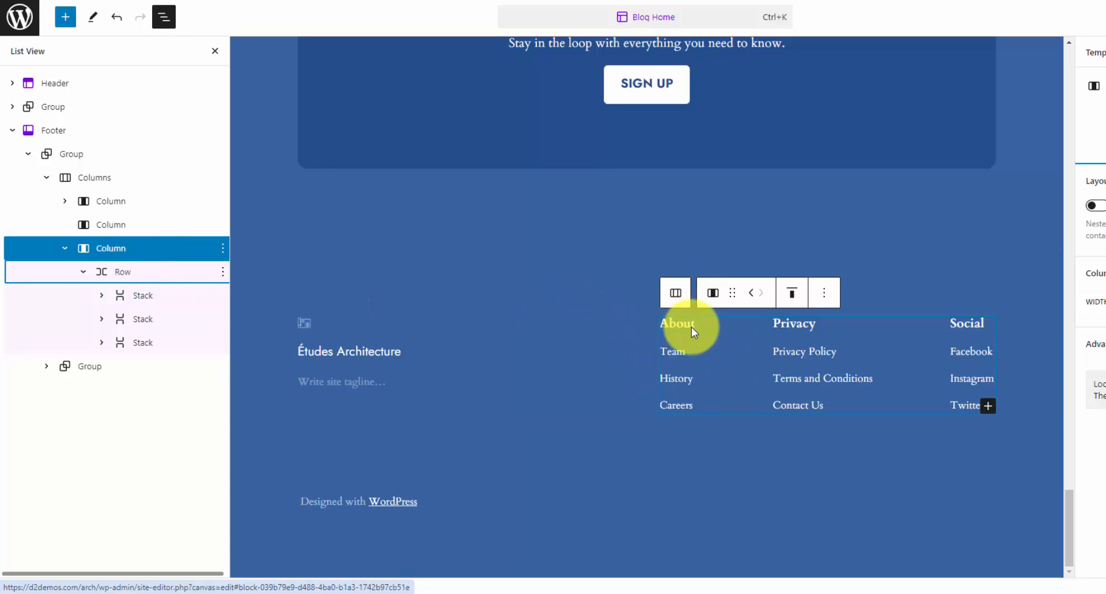
Delete the About link stack from the row in the footer's last column
left_click(104, 295)
left_click(148, 297)
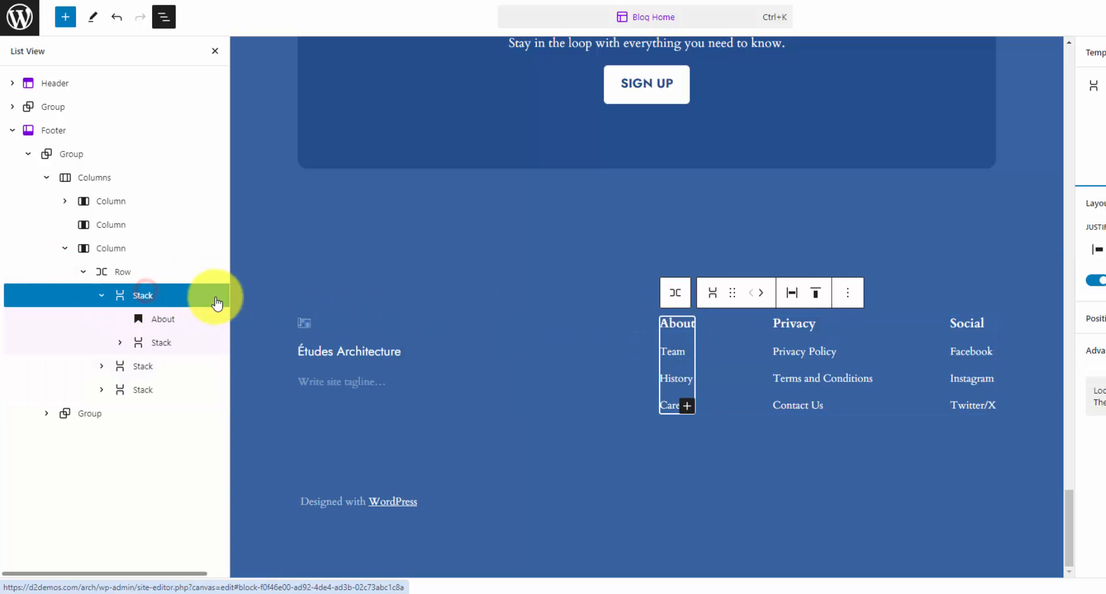
left_click(172, 297)
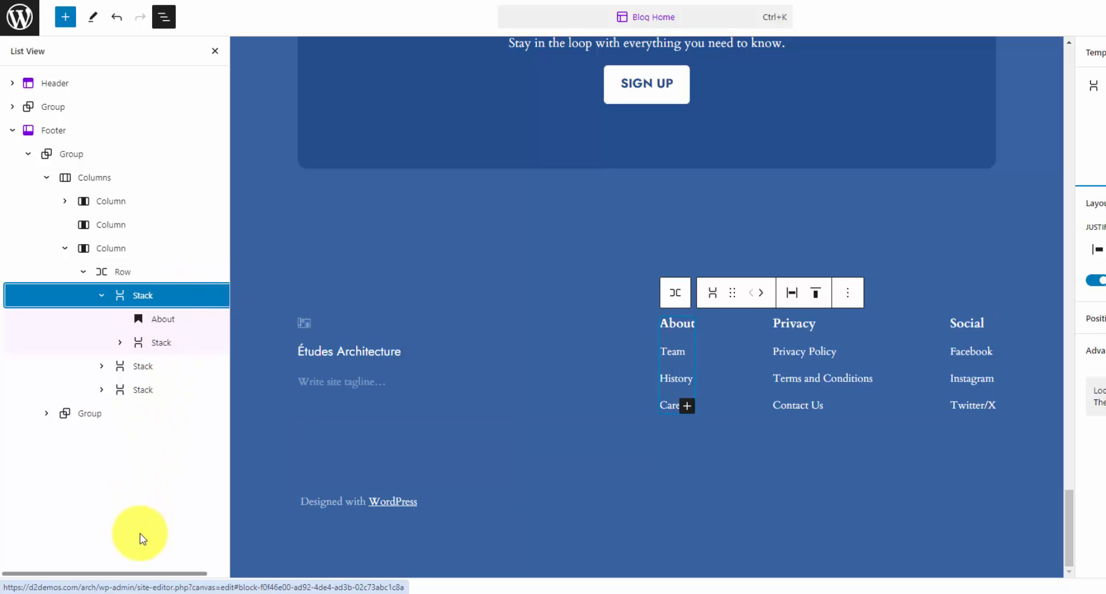
left_click_drag(140, 575, 186, 576)
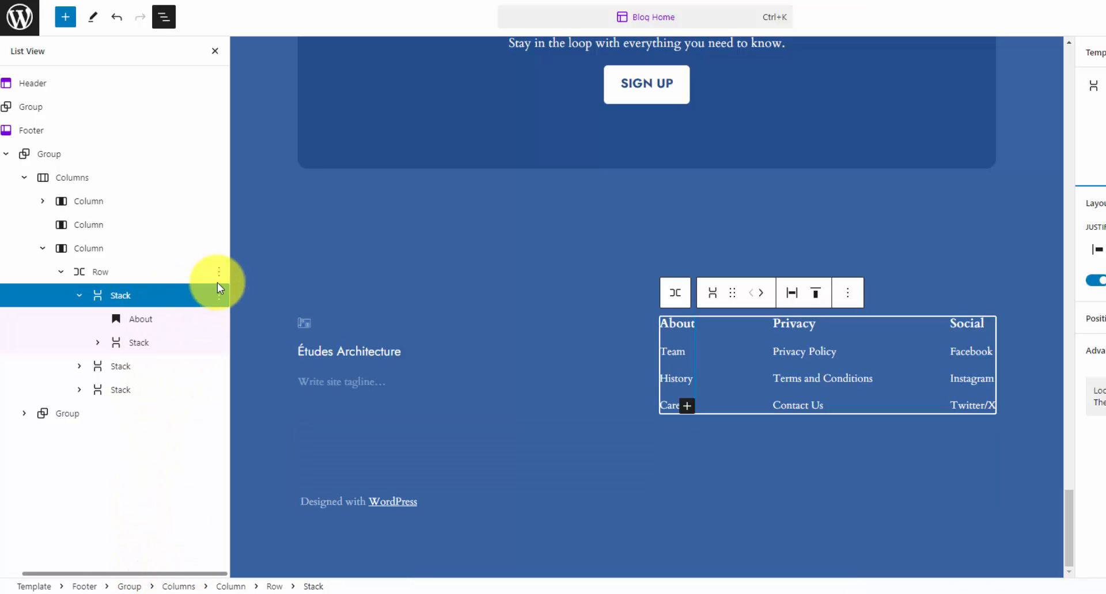
left_click(219, 297)
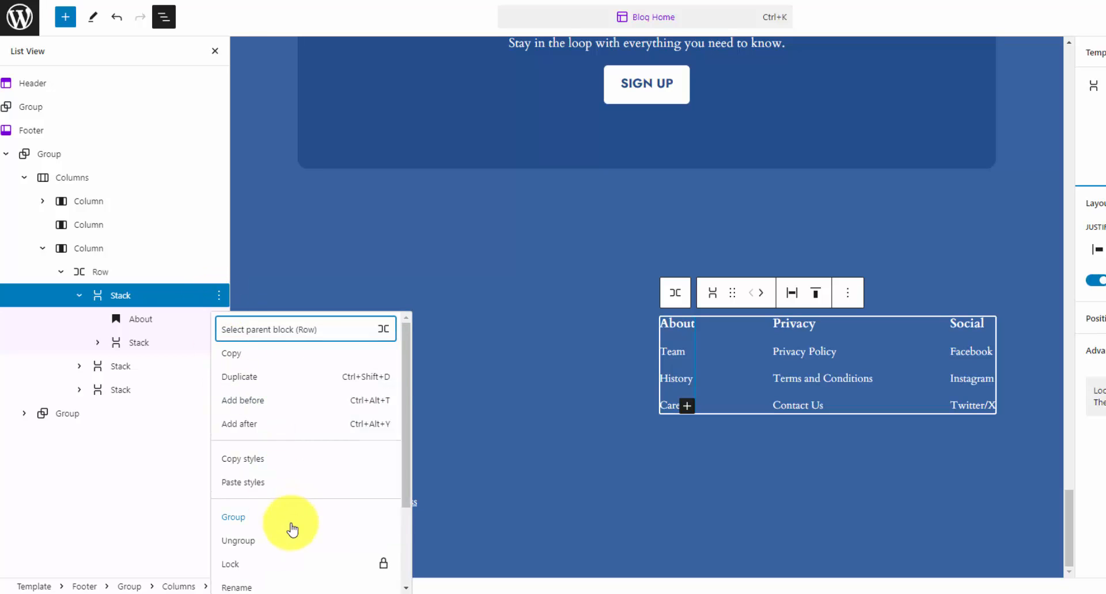
scroll(291, 524, "down", 2)
left_click(280, 571)
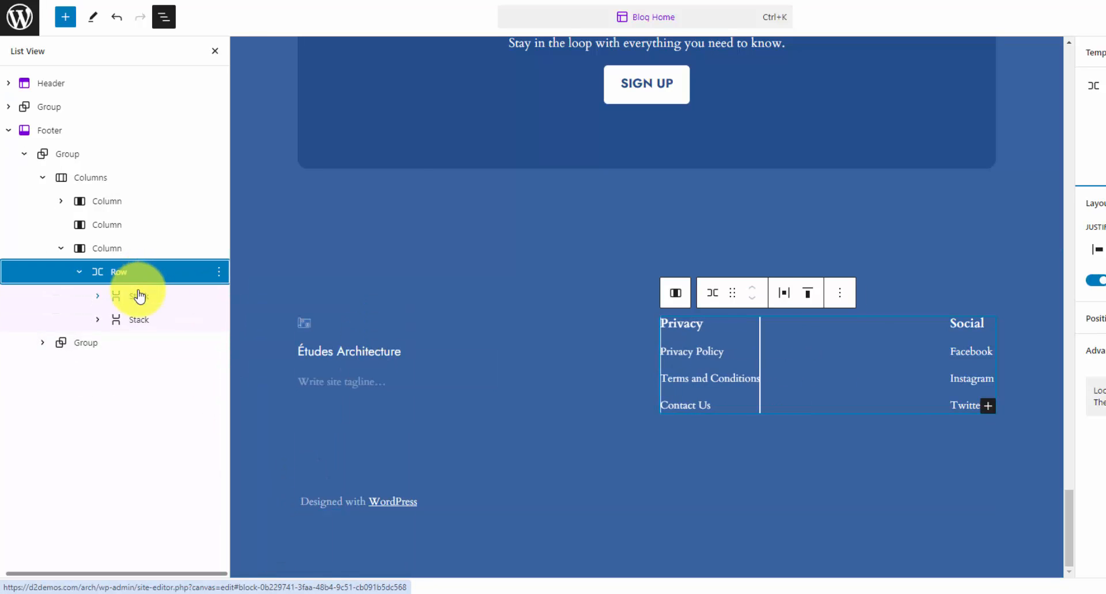
Move the Privacy stack into the footer's empty middle column and the Social stack out of its row directly into the third column
left_click(138, 296)
left_click_drag(153, 300, 133, 229)
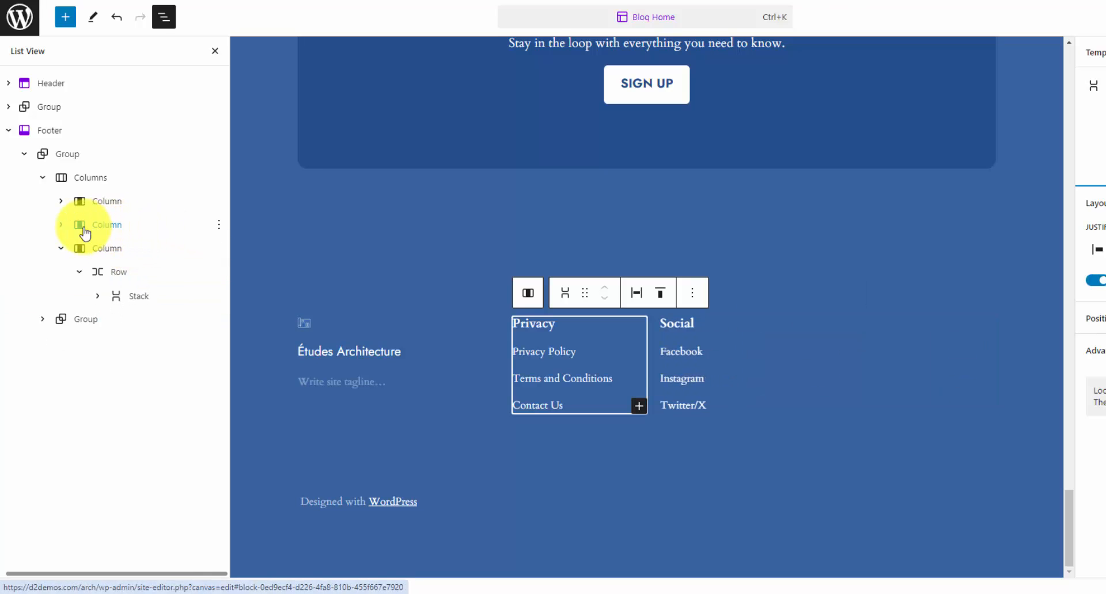
left_click(99, 296)
left_click(99, 297)
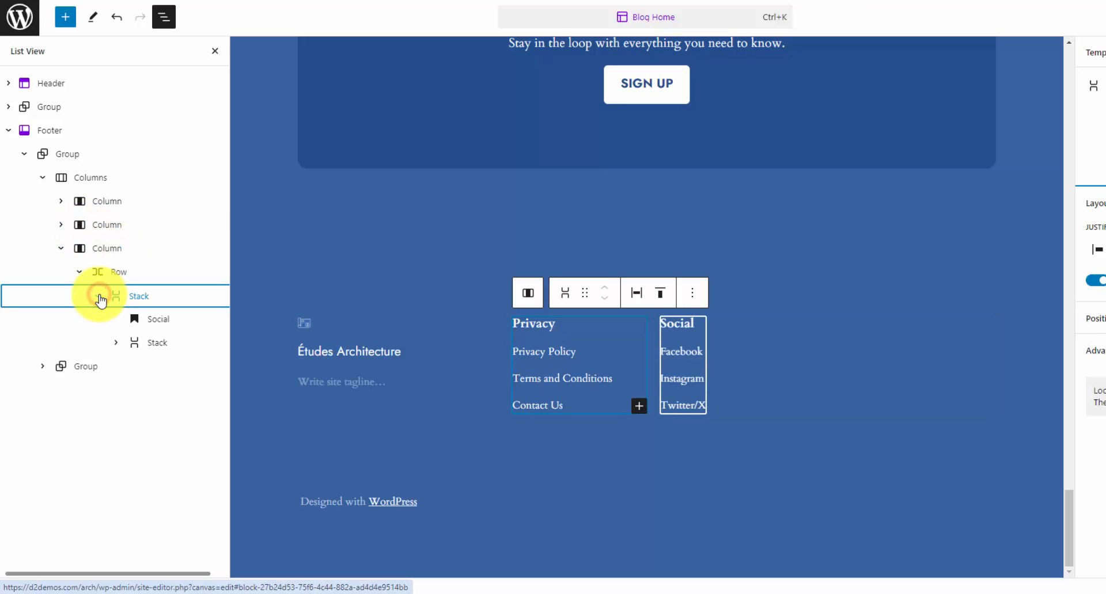
left_click(161, 298)
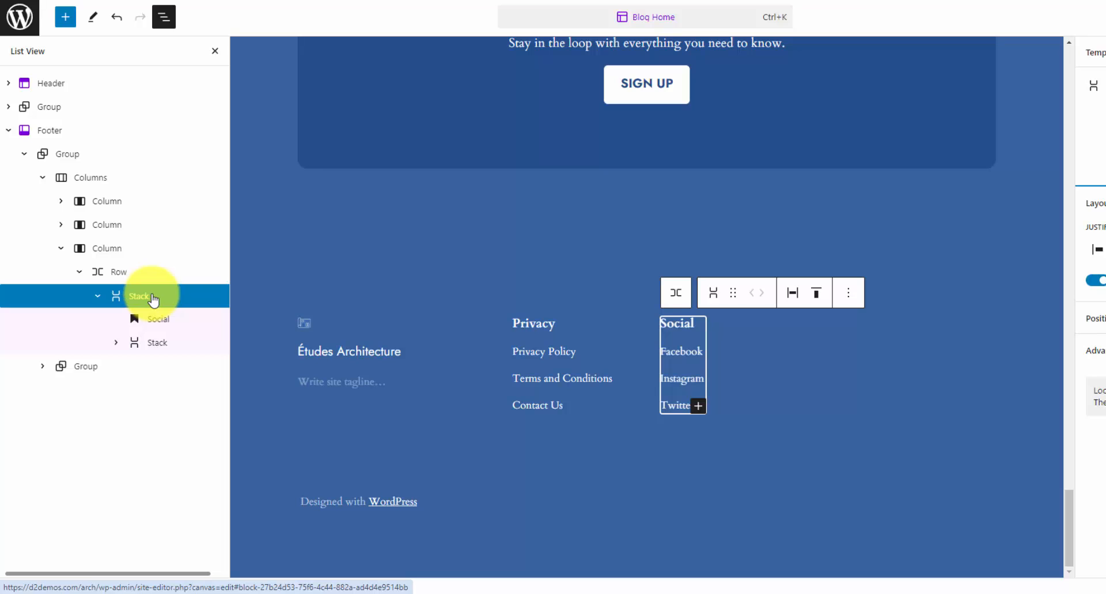
left_click_drag(153, 298, 143, 270)
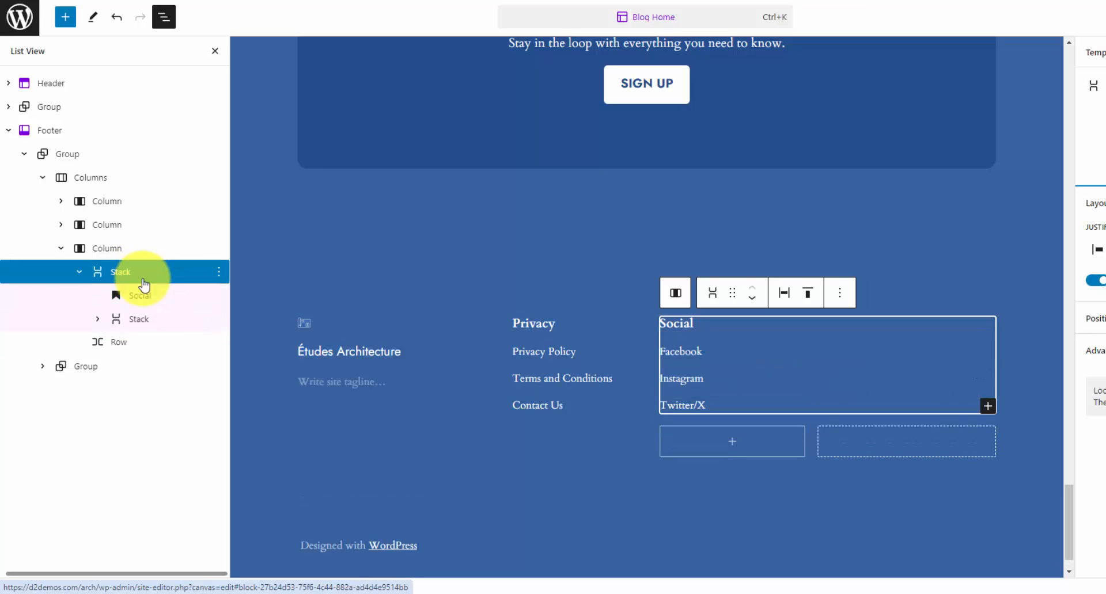
Delete the empty row below the Social stack in the footer's third column
left_click(132, 342)
left_click(219, 342)
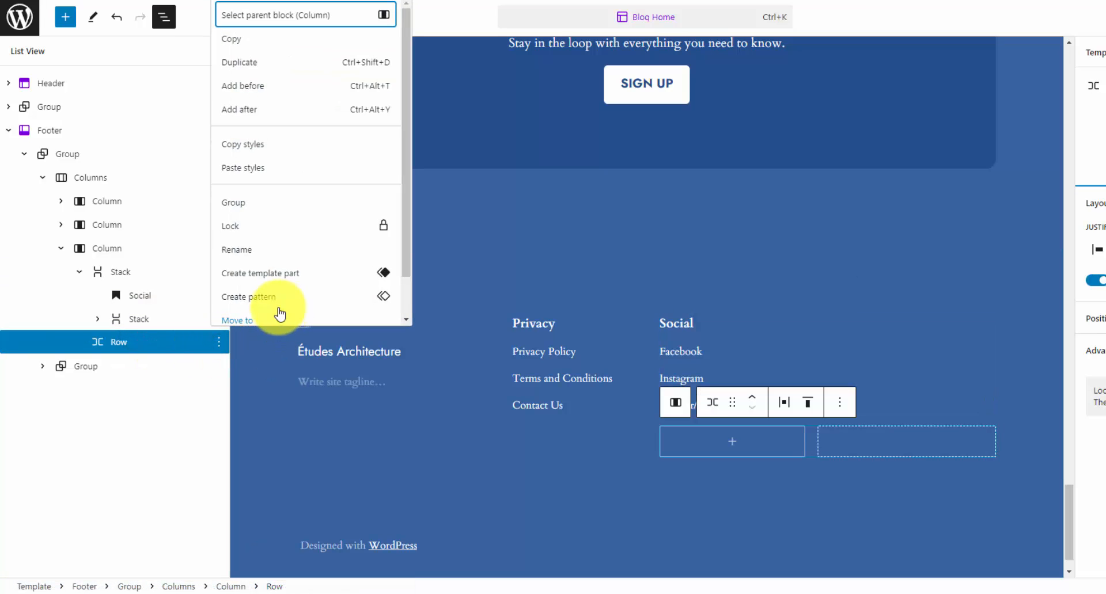
scroll(262, 307, "down", 1)
left_click(259, 309)
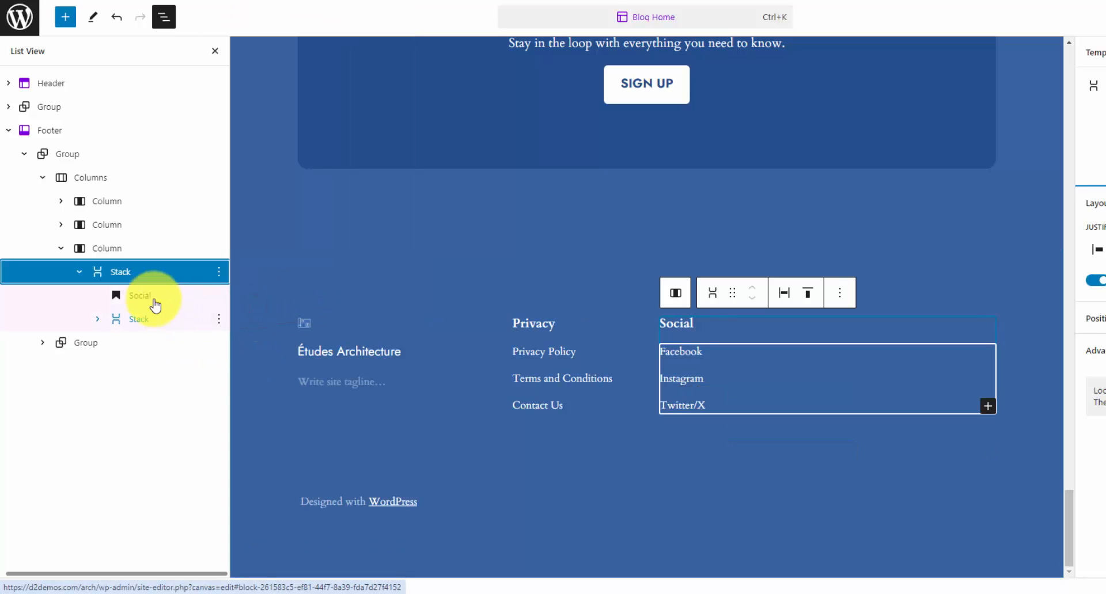
Check the widths of the three footer columns and set the first column, holding the site title, to 34%
left_click(133, 202)
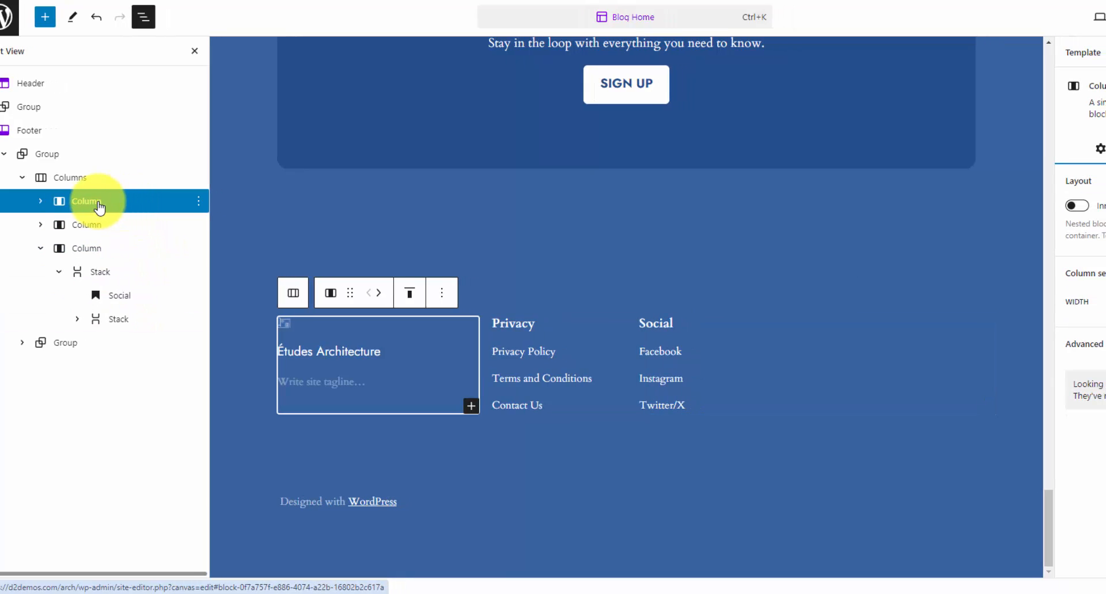
left_click(1062, 303)
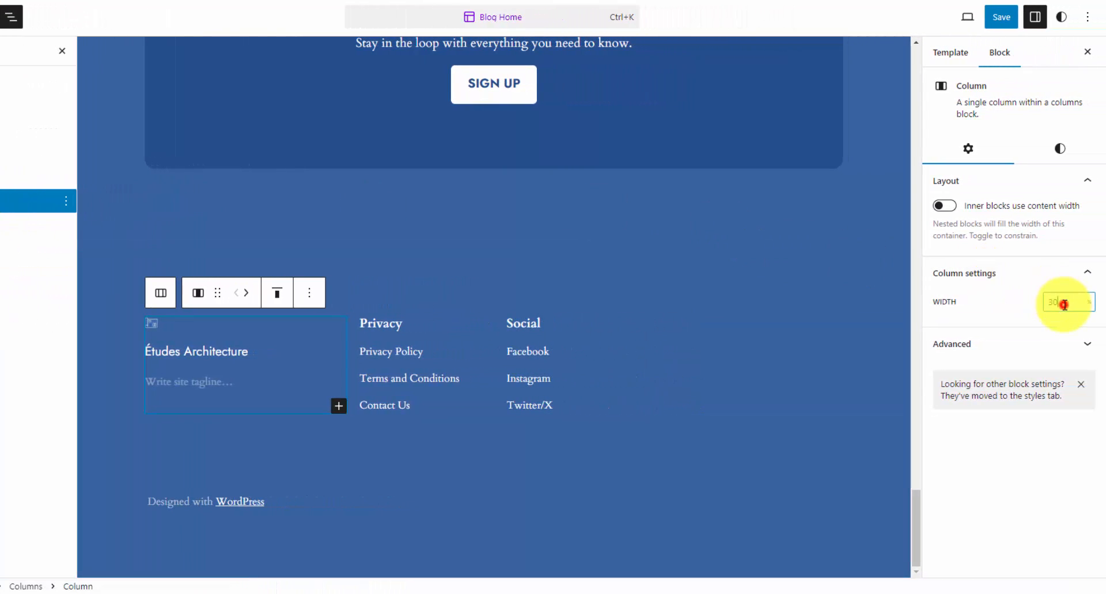
left_click(2, 224)
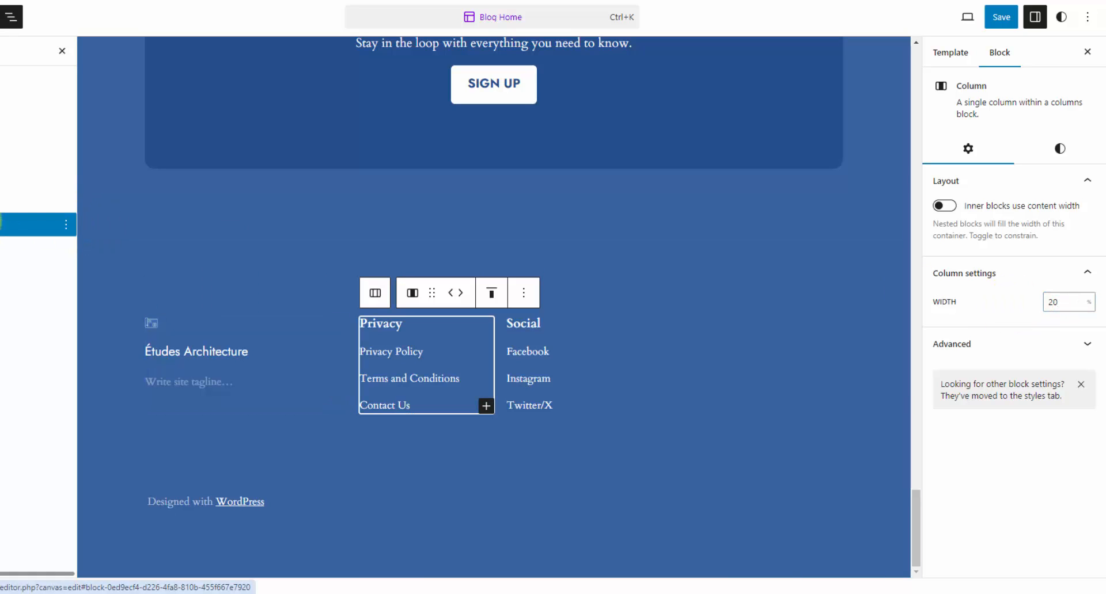
left_click(2, 248)
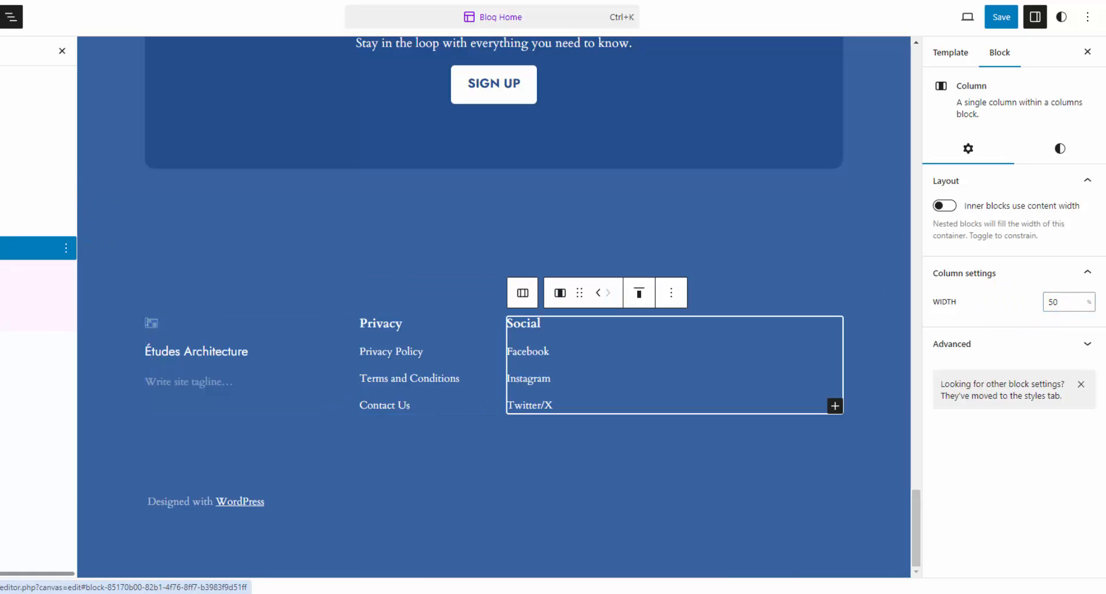
left_click(3, 201)
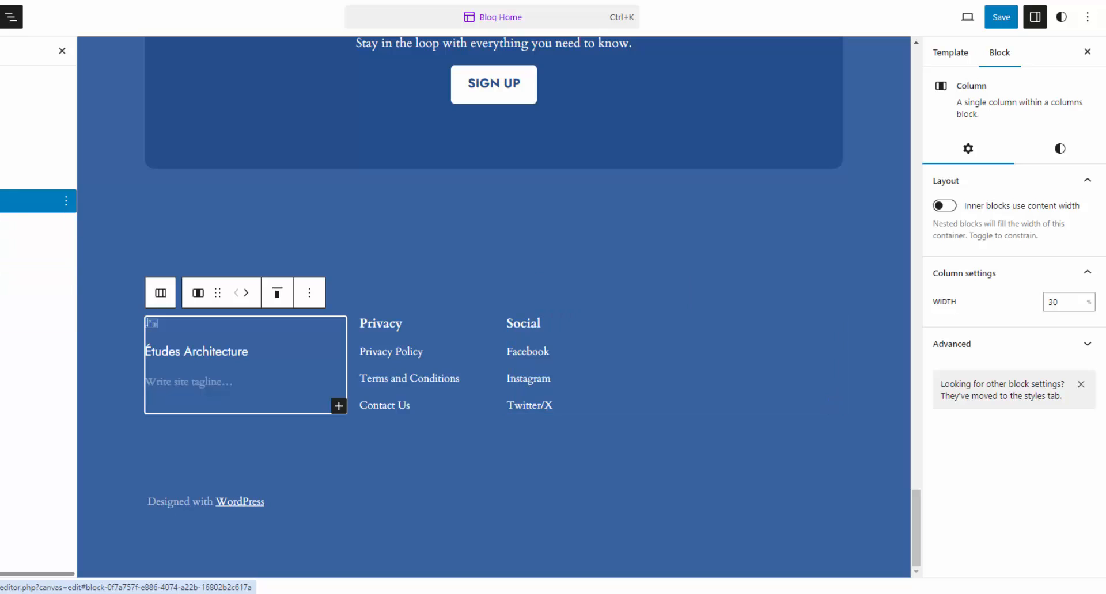
left_click(1067, 301)
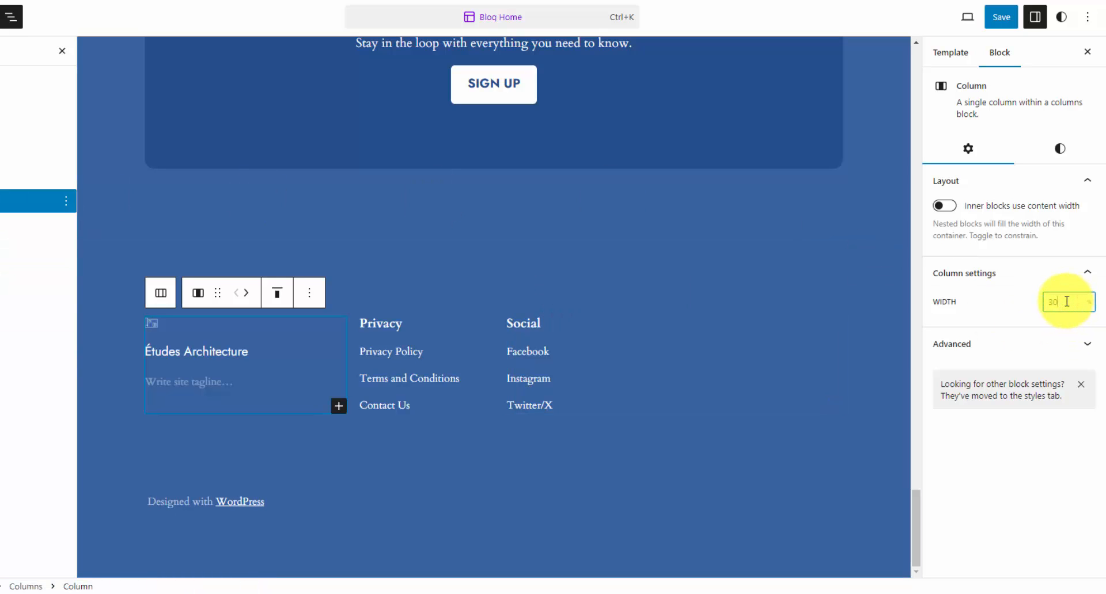
key("BackSpace")
key("BackSpace")
type("40")
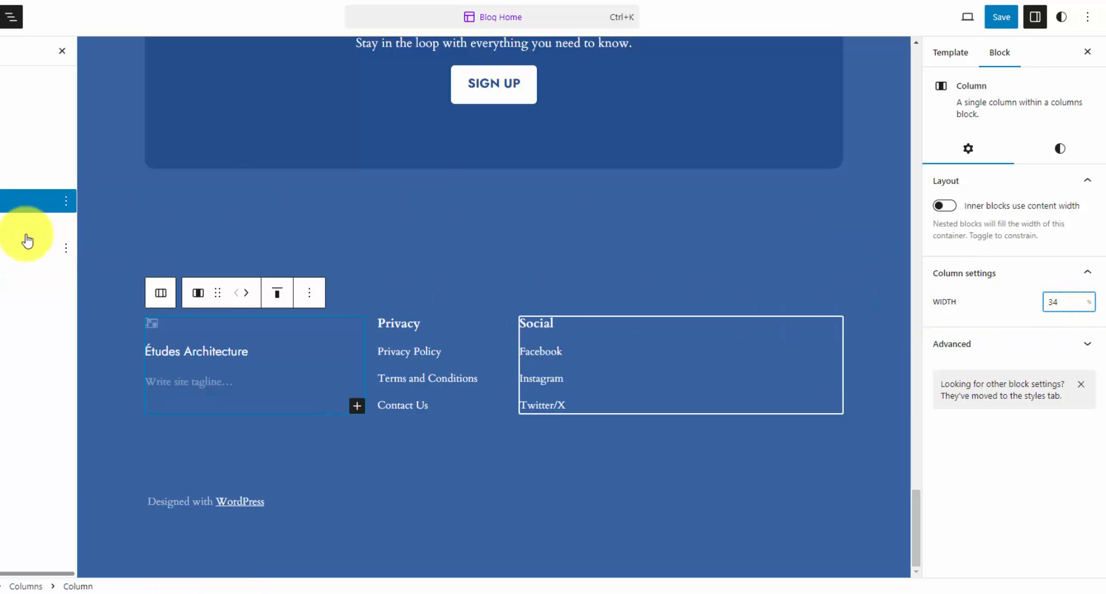
Set the widths of the footer's Privacy and Social columns to 33% each
left_click(3, 224)
left_click(1063, 304)
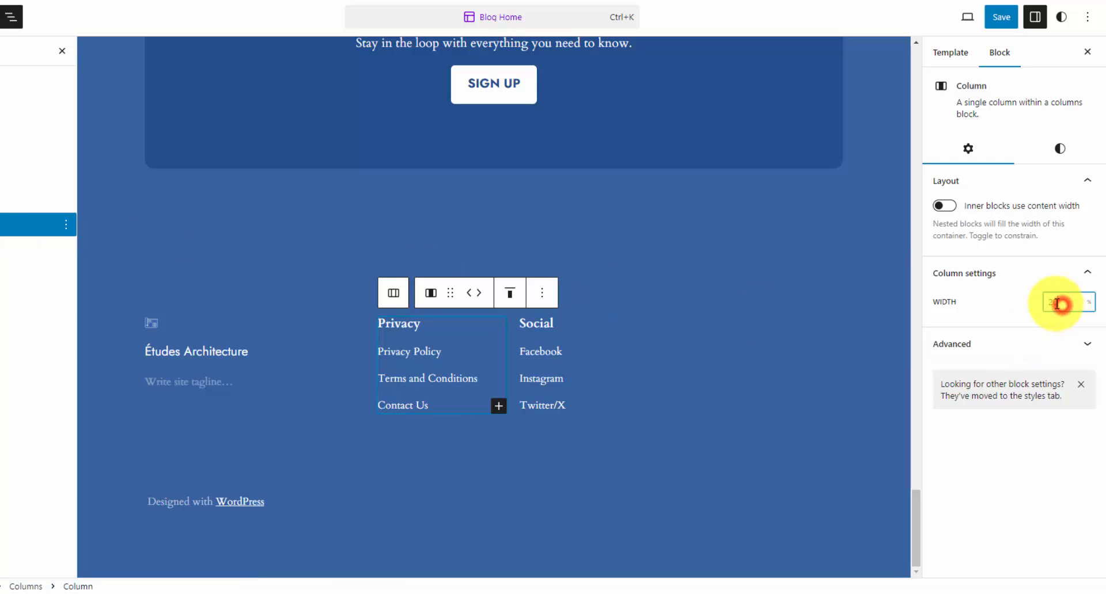
key("BackSpace")
key("BackSpace")
type("33")
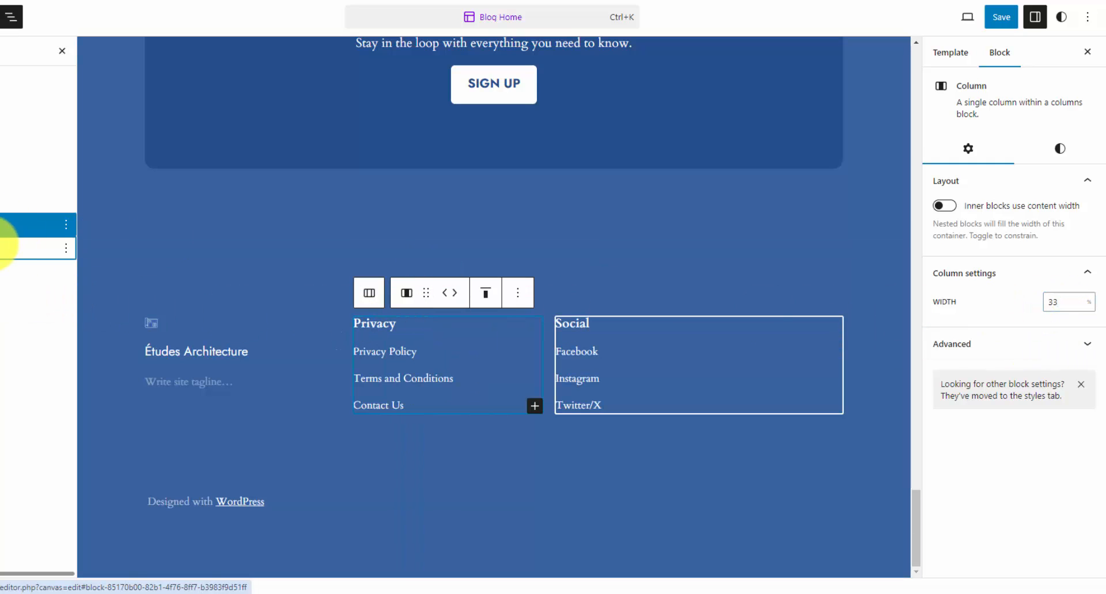
left_click(1, 246)
double_click(1053, 298)
type("33")
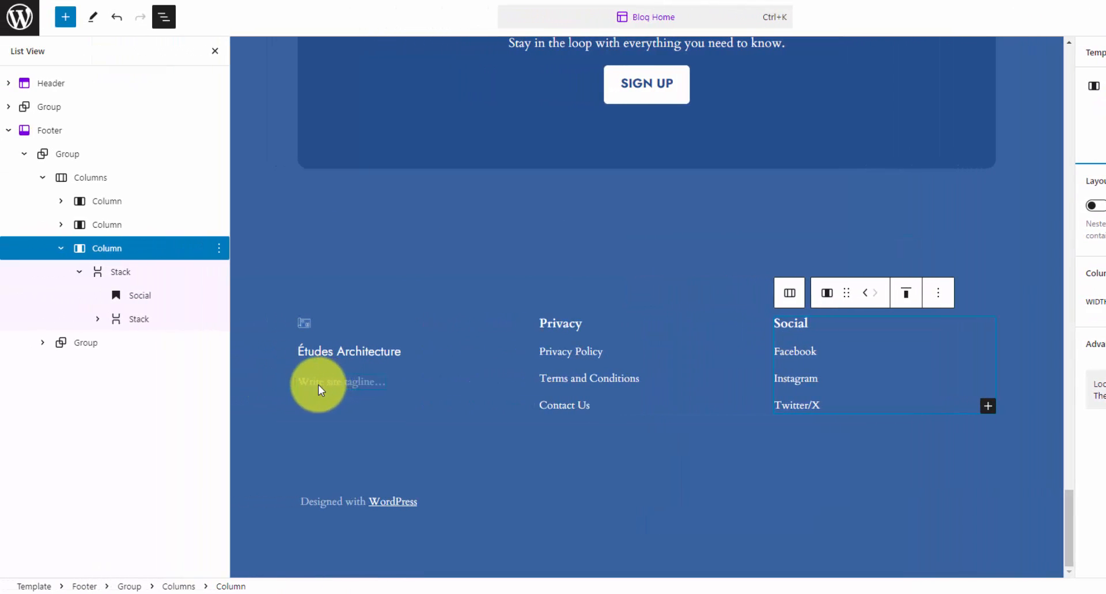
Insert a Social Icons block directly after the Social heading in the footer's third column
left_click(327, 383)
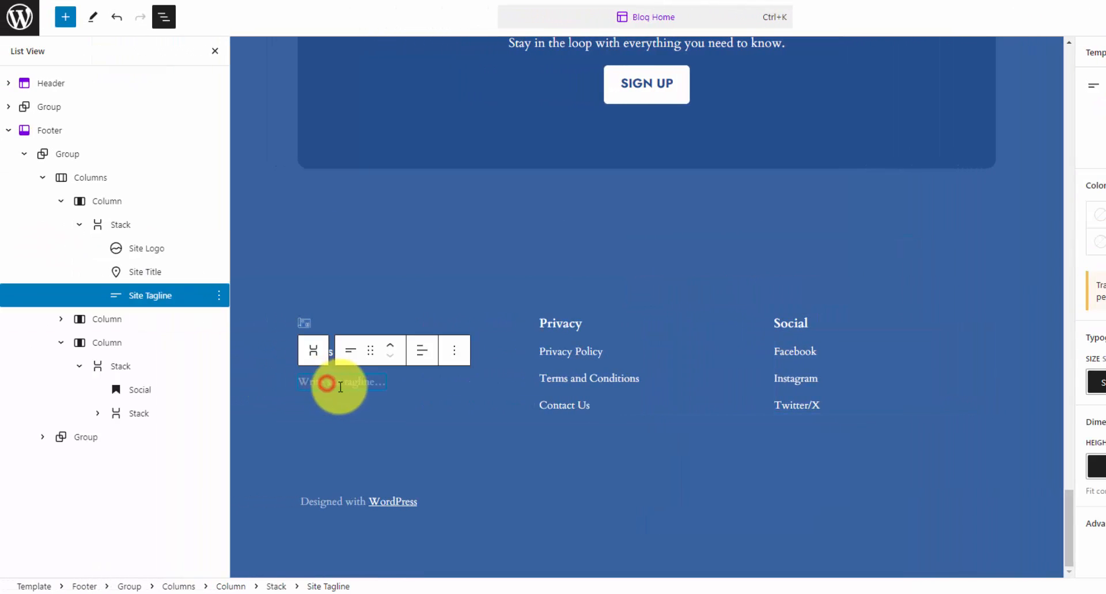
left_click(822, 323)
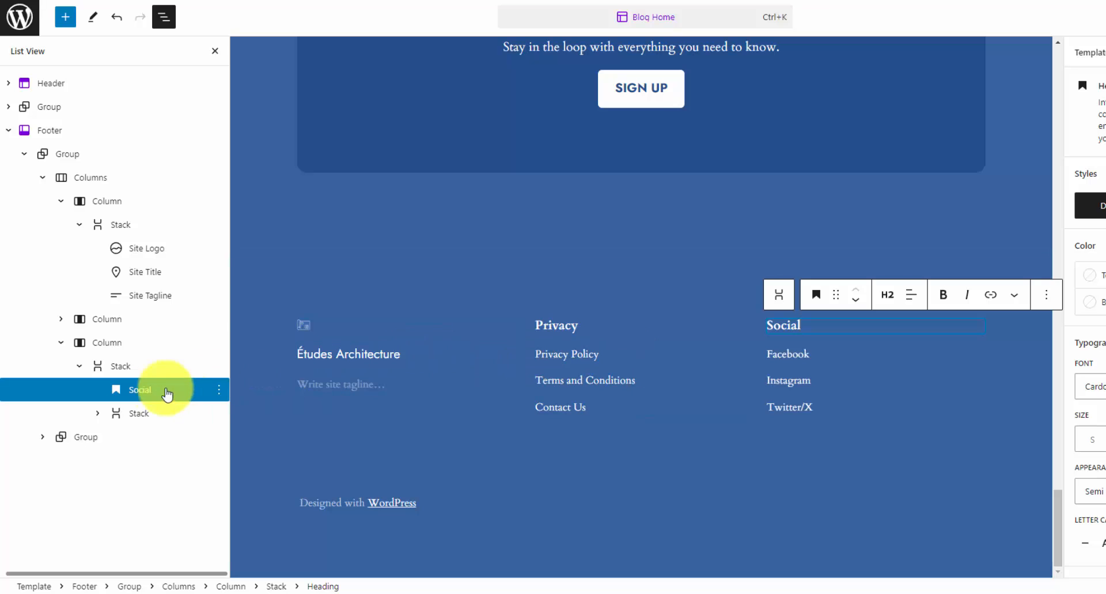
left_click(98, 414)
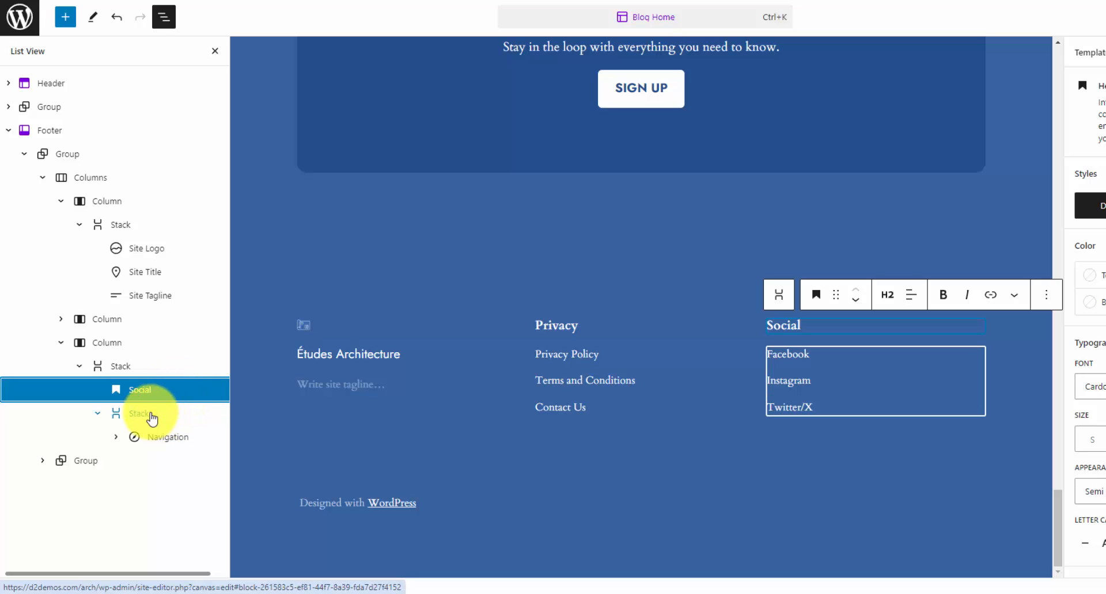
left_click_drag(158, 574, 167, 496)
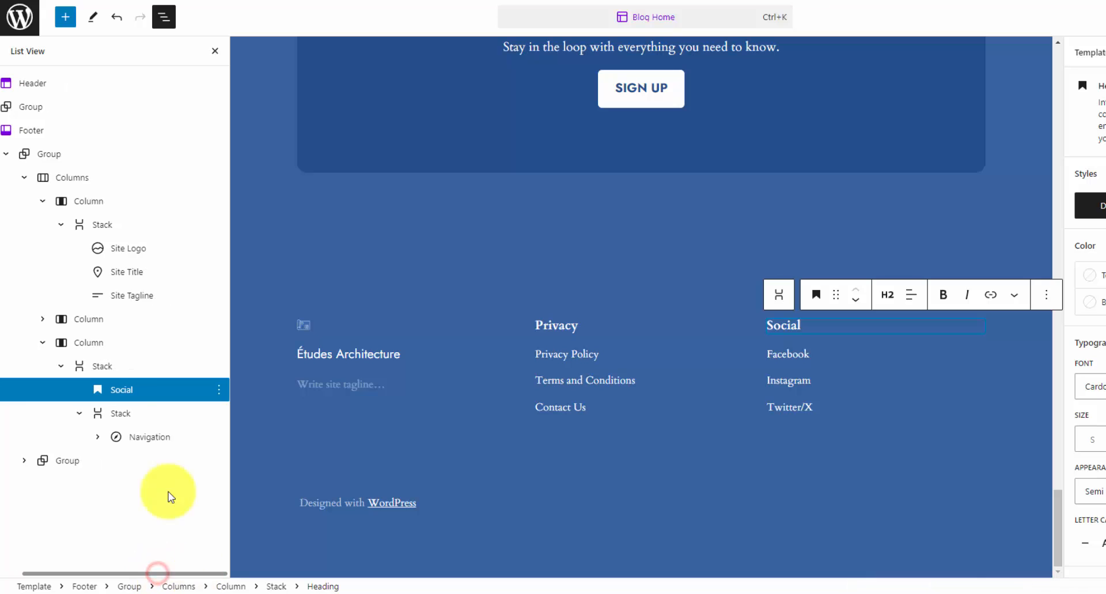
left_click(220, 390)
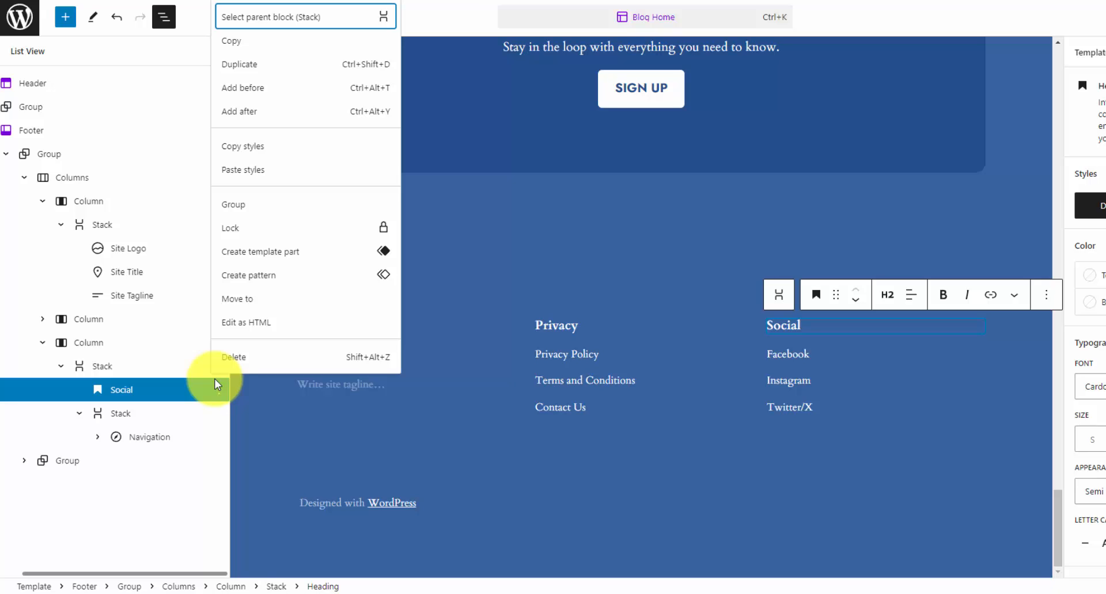
left_click(260, 113)
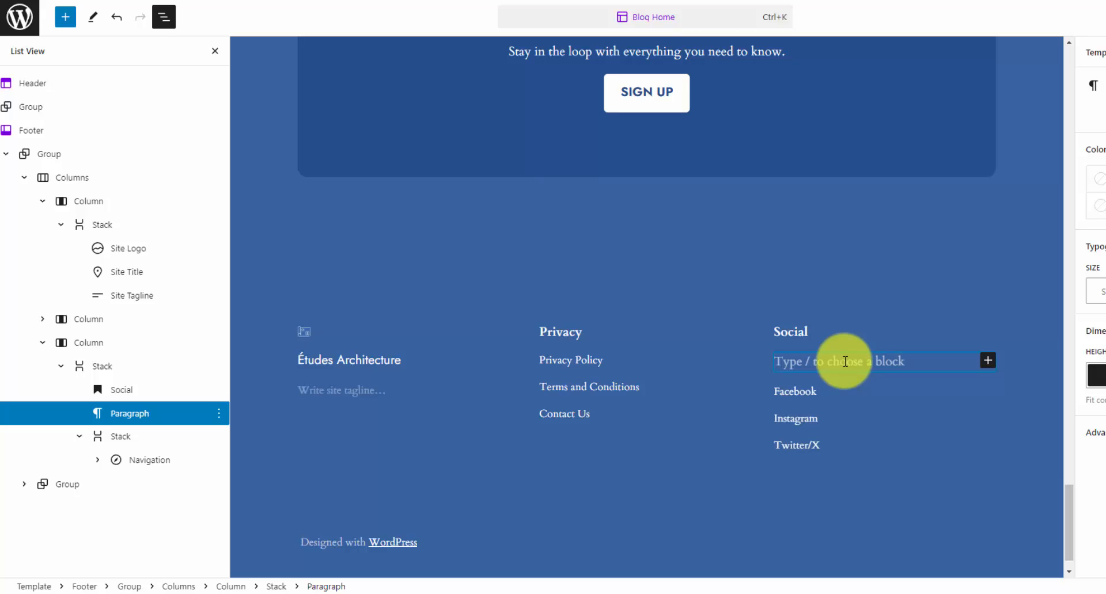
type("/")
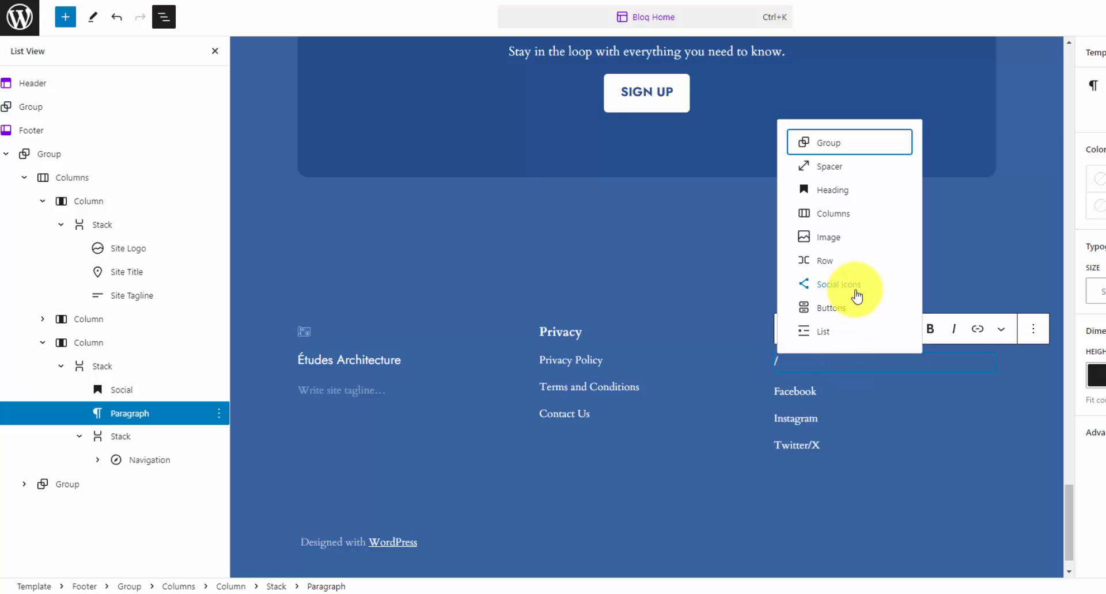
left_click(838, 291)
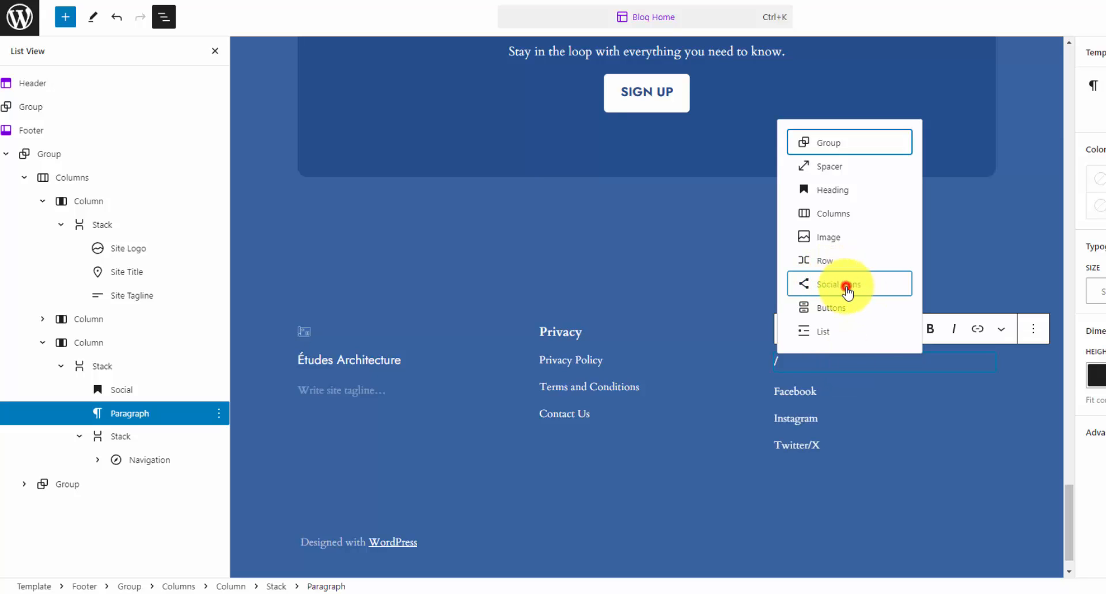
Add Facebook, Instagram and X icons to the footer's Social Icons block
left_click(986, 361)
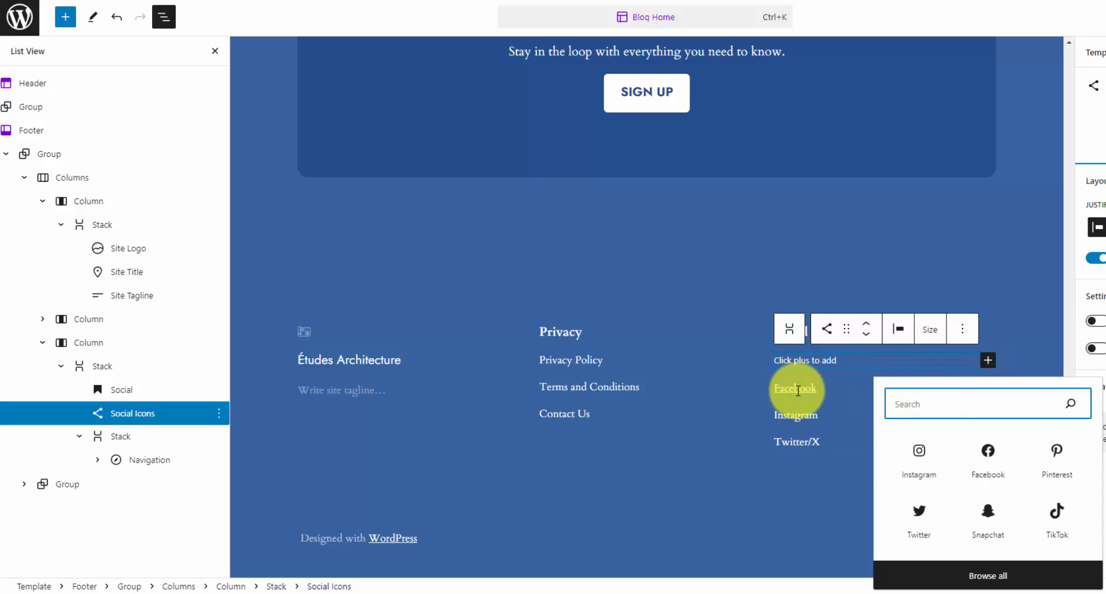
left_click(988, 451)
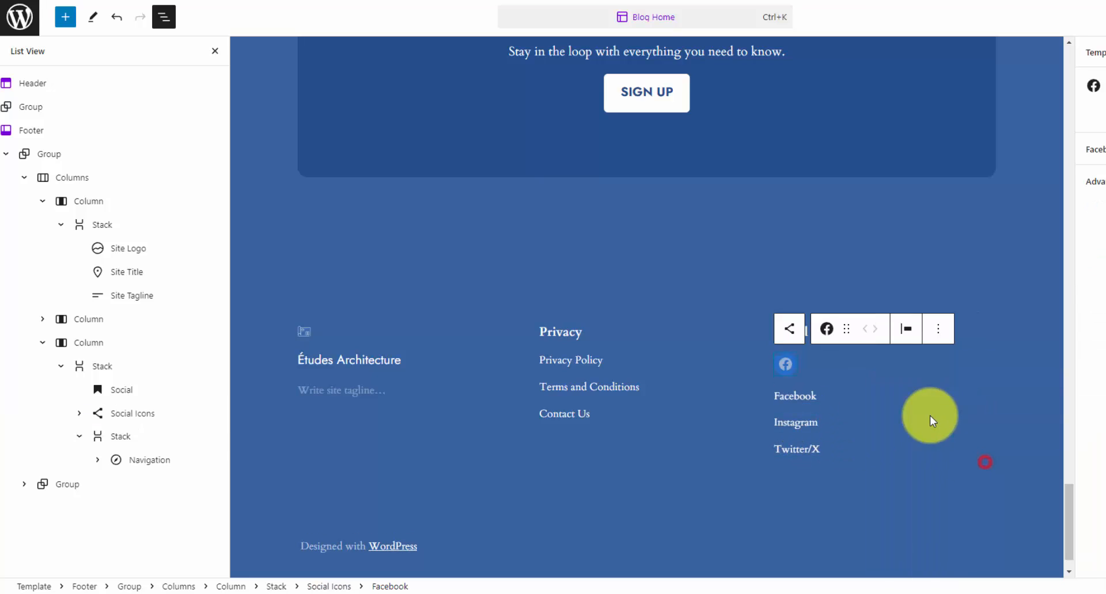
left_click(944, 363)
left_click(987, 368)
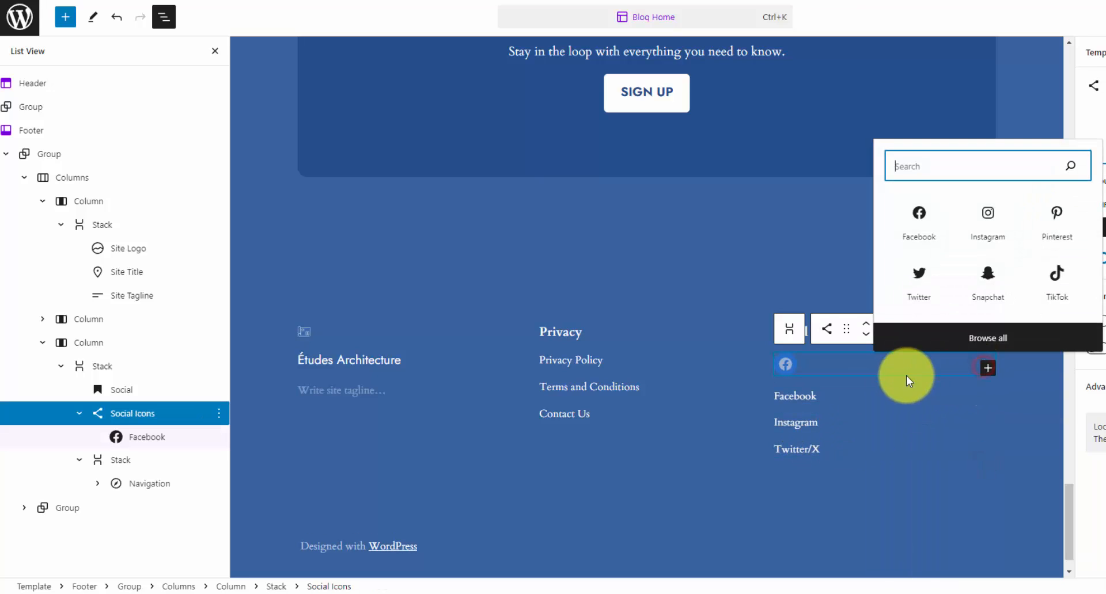
left_click(998, 234)
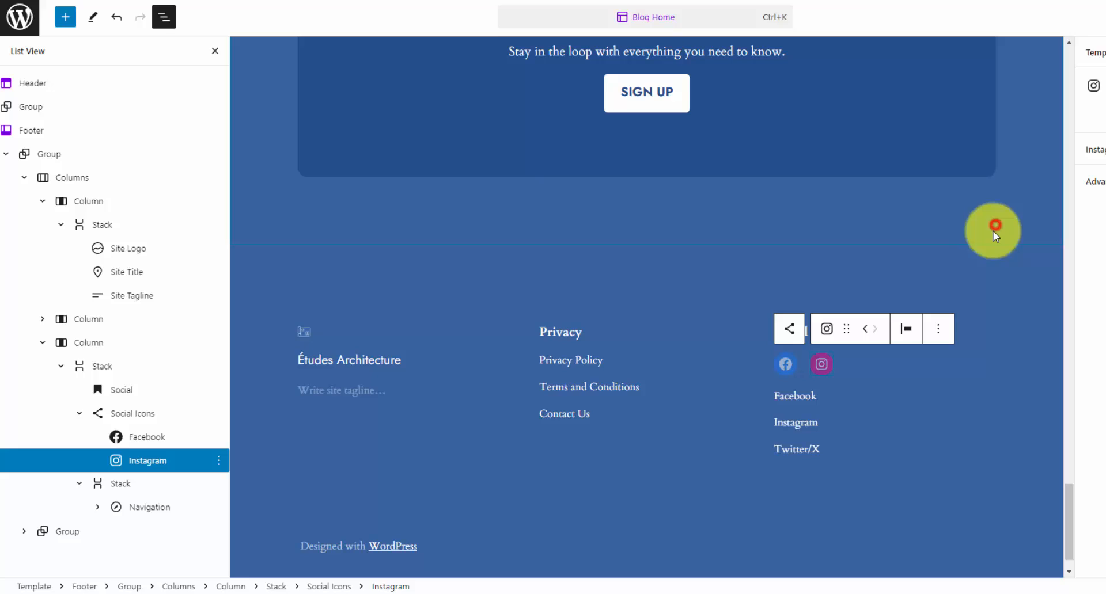
left_click(892, 369)
left_click(988, 368)
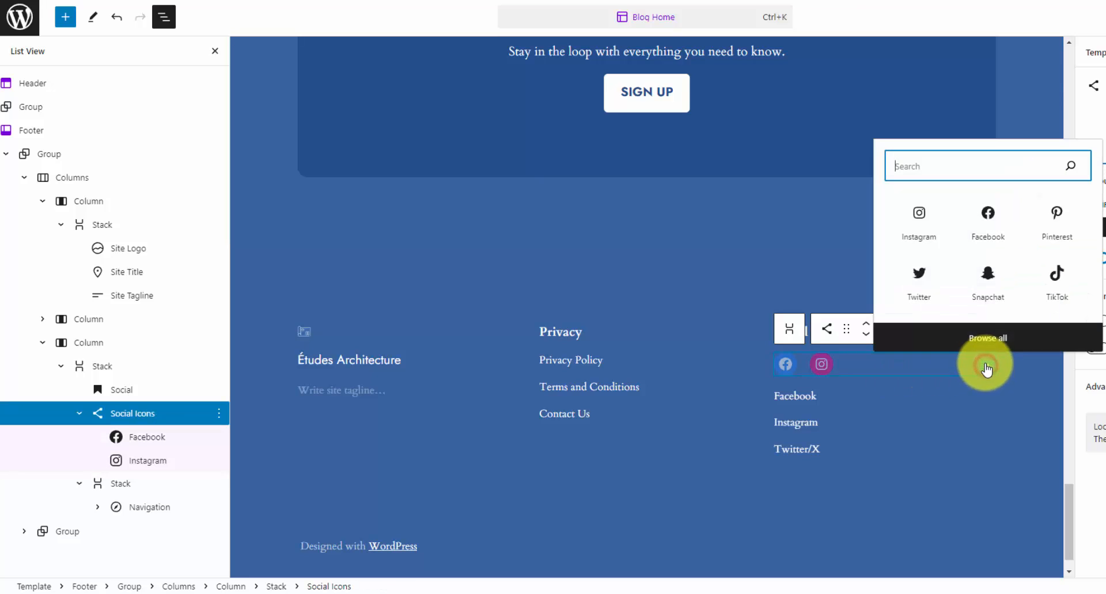
left_click(977, 170)
type("tw")
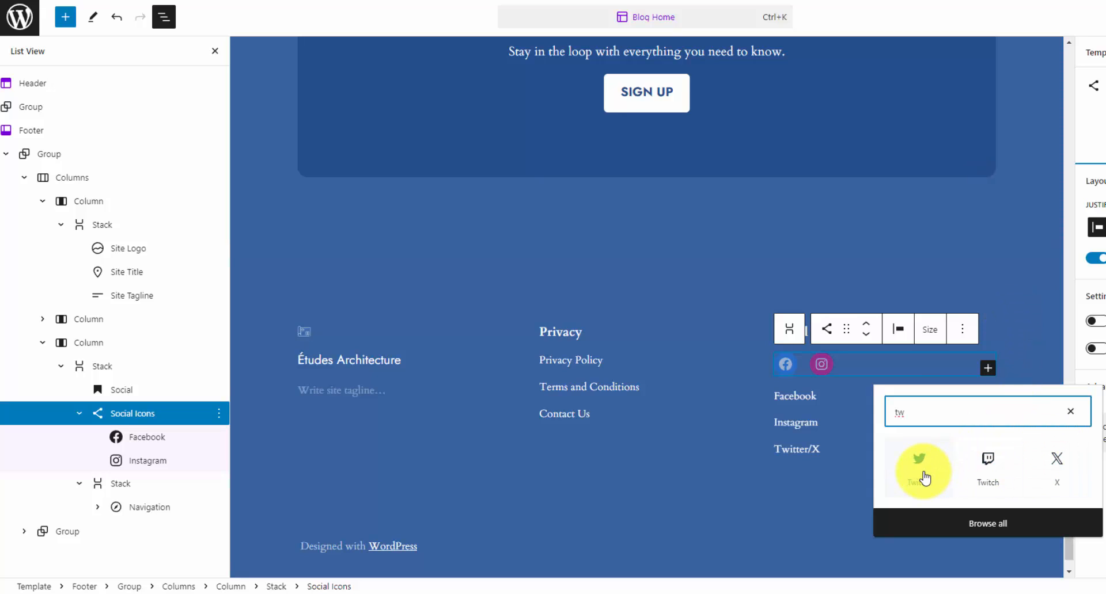
left_click(1059, 465)
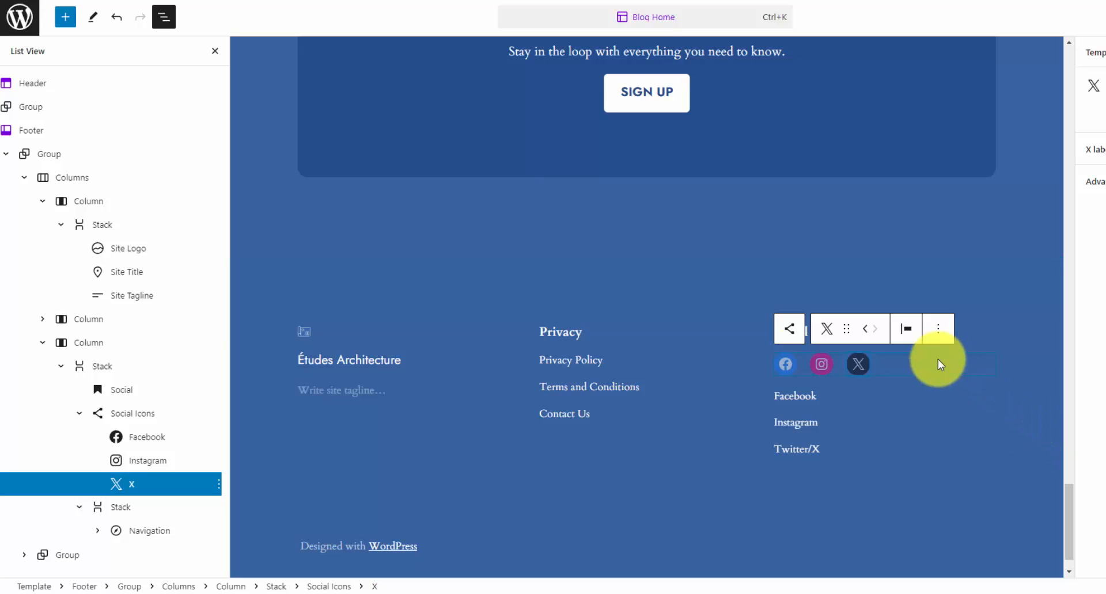
left_click(786, 366)
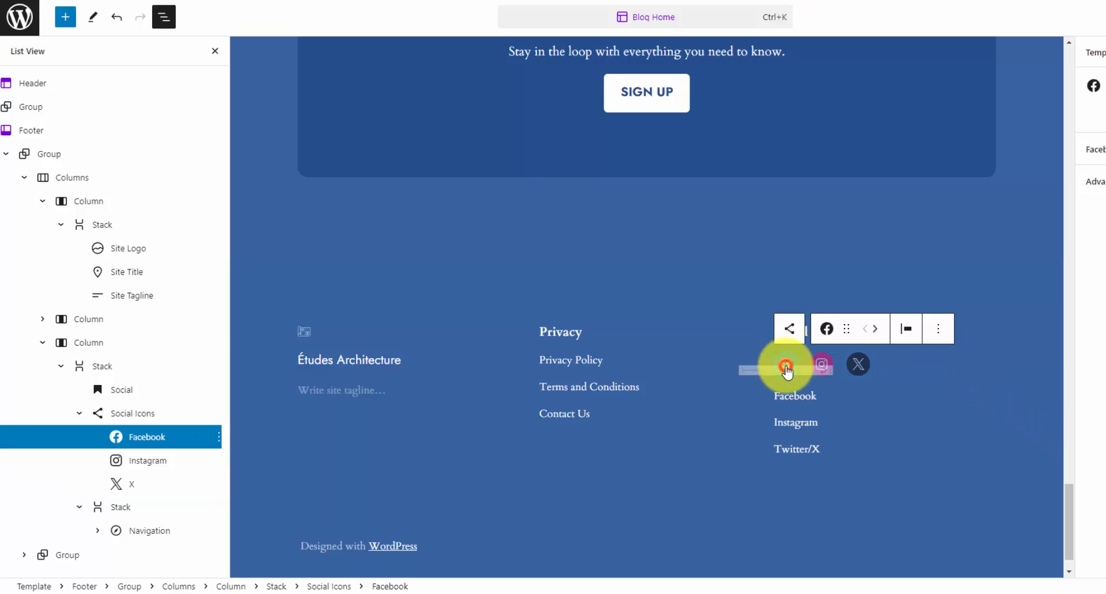
type("https:")
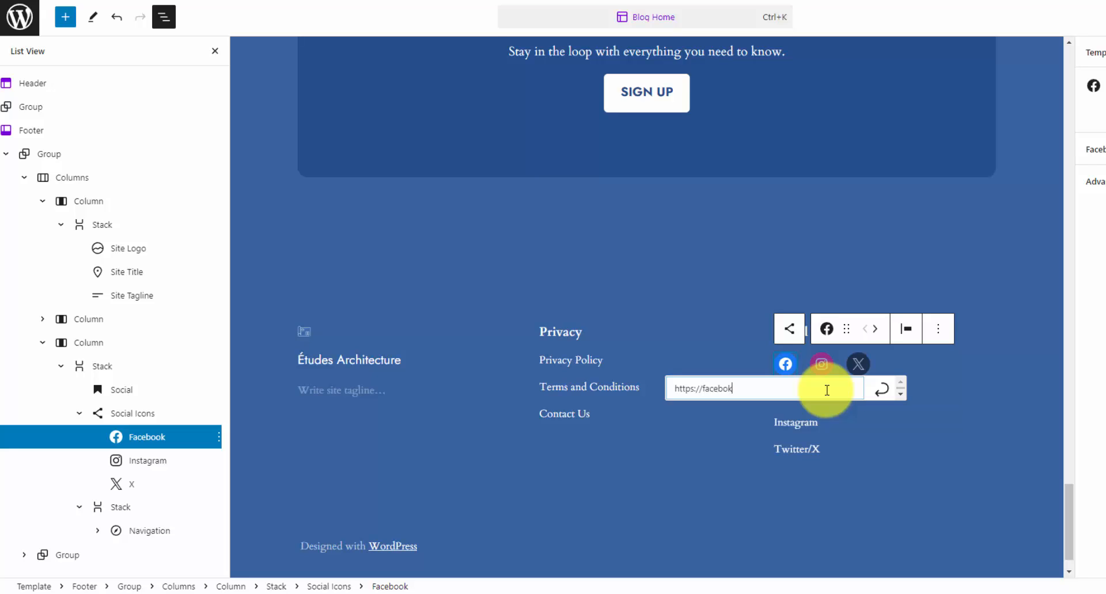
type("//facebook.com")
triple_click(826, 390)
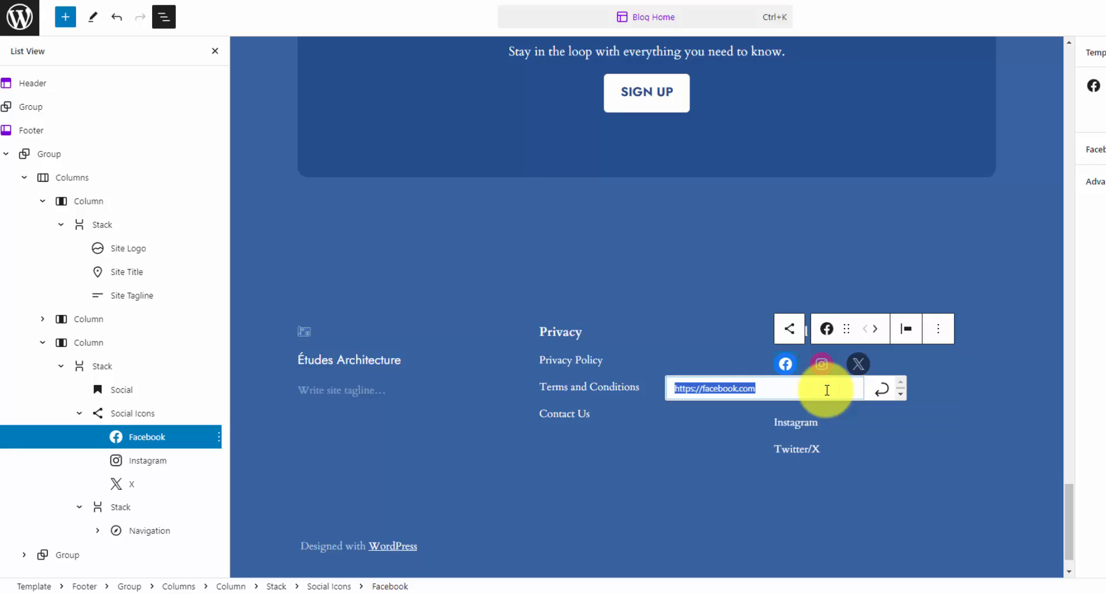
key("ctrl+c")
left_click(822, 369)
key("ctrl+v")
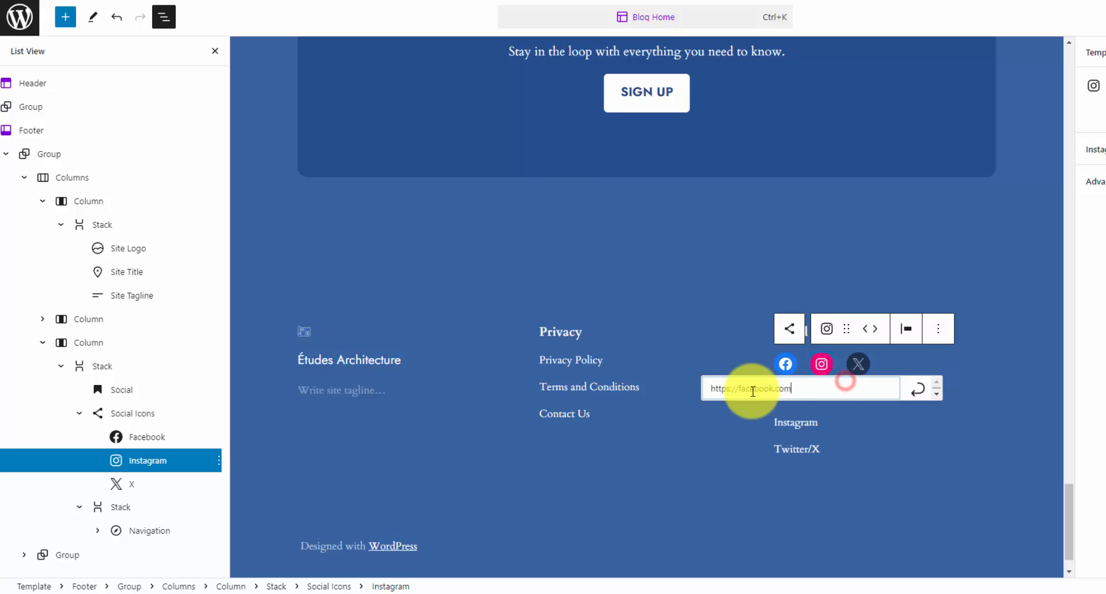
double_click(752, 391)
key("BackSpace")
type("ins")
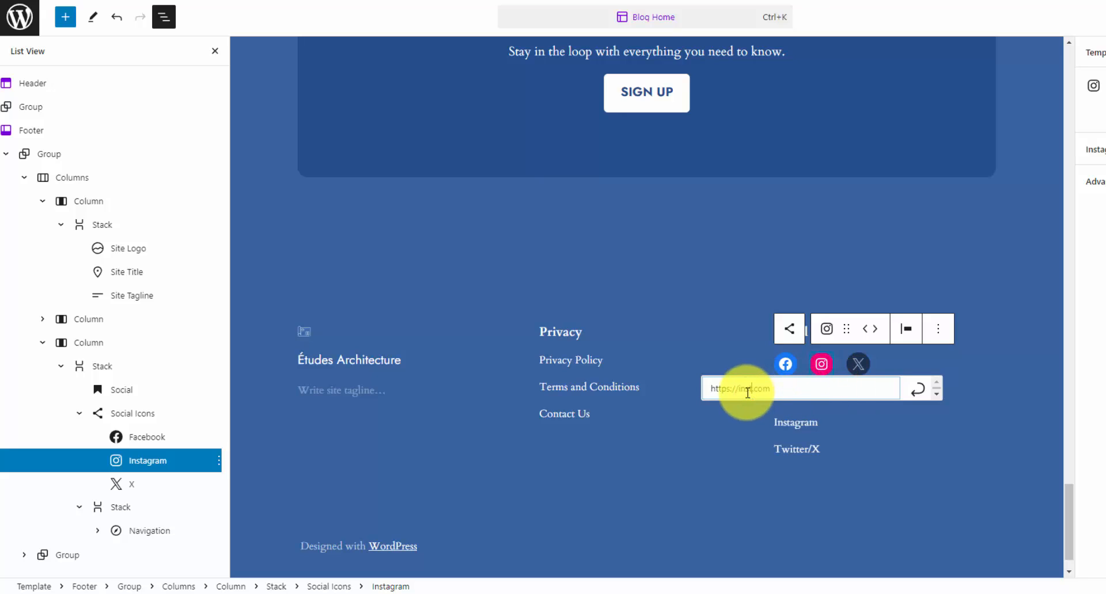
type("tagram")
left_click(862, 367)
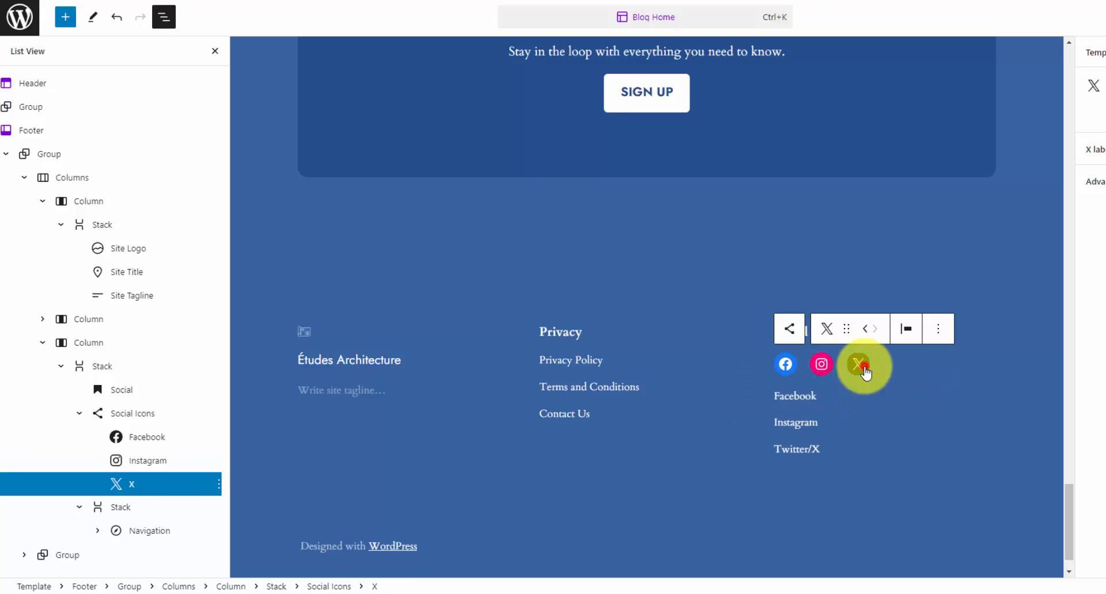
left_click(831, 389)
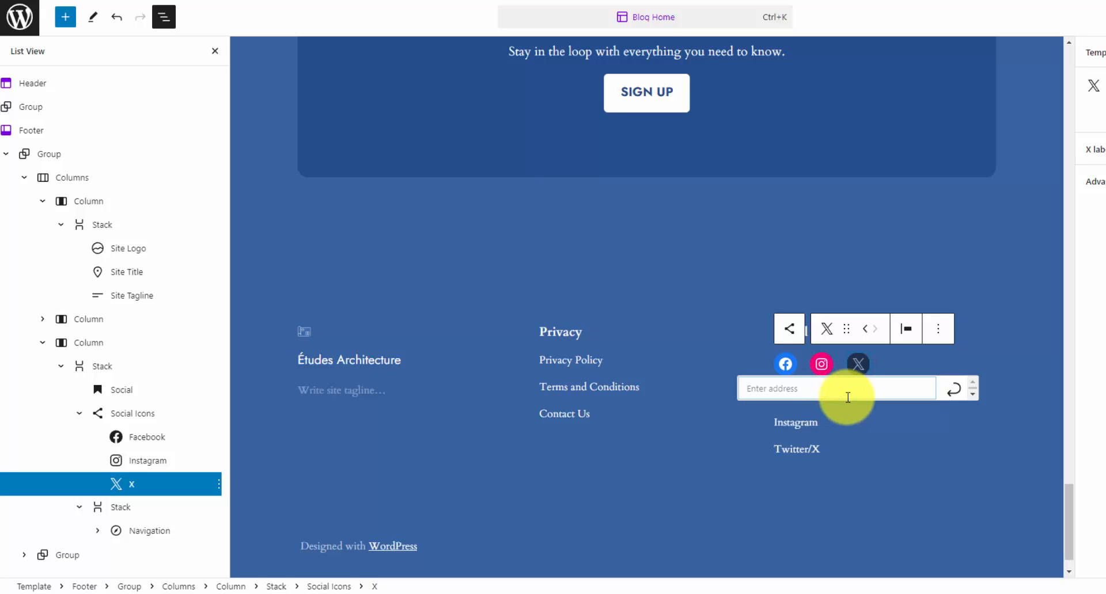
key("ctrl+v")
double_click(798, 389)
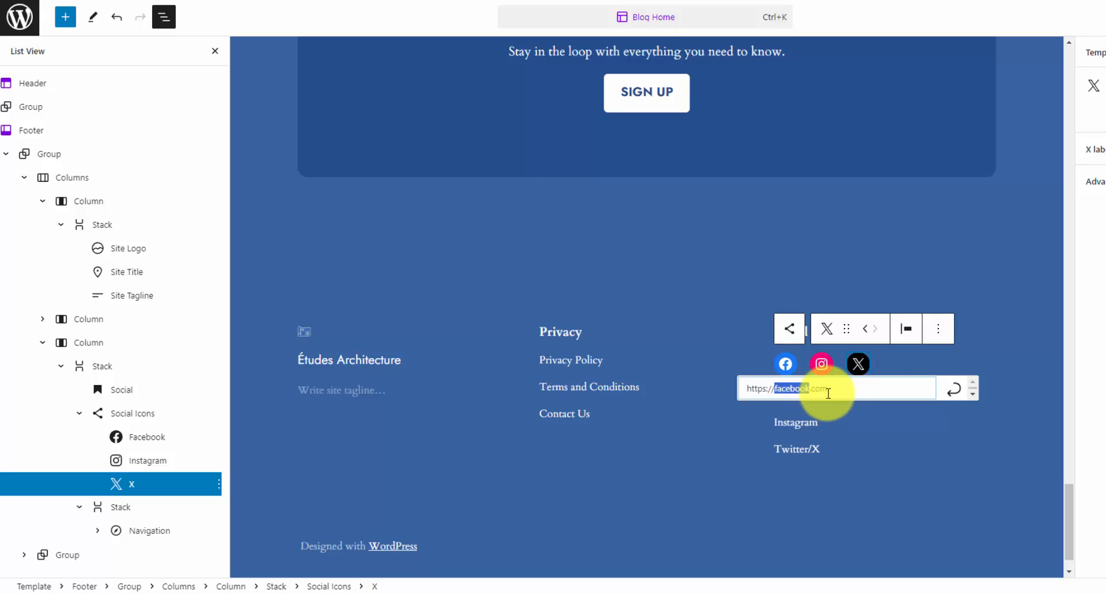
type("x")
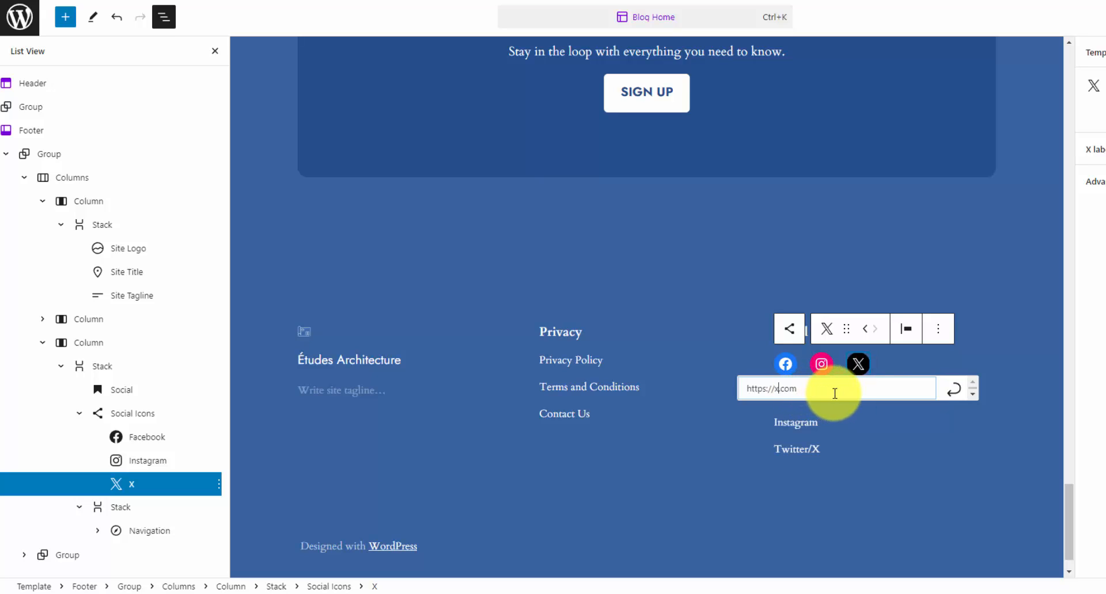
left_click(955, 391)
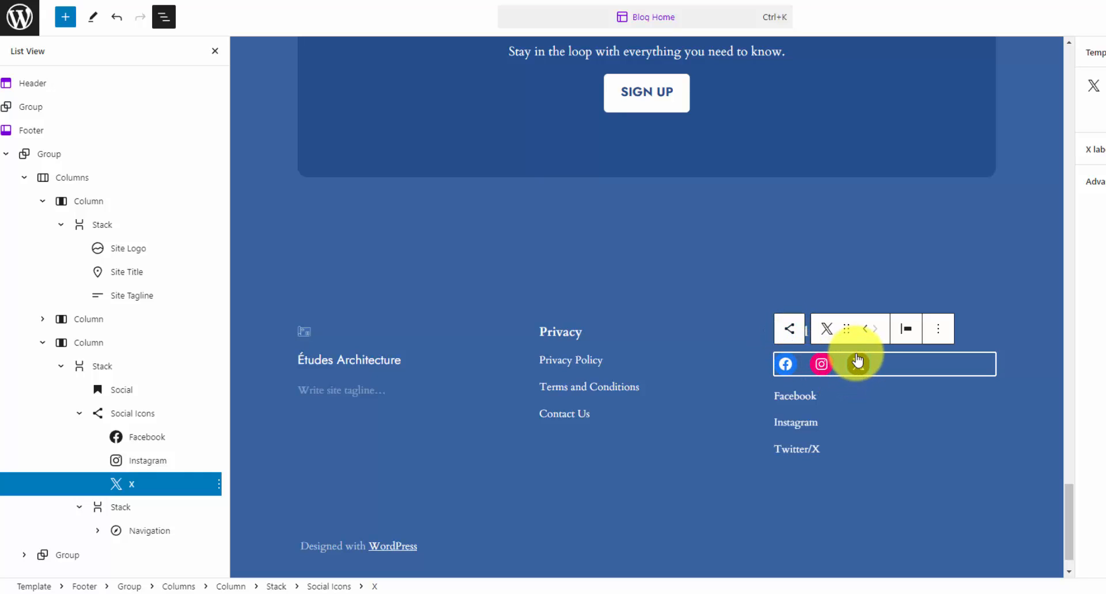
Set the Social Icons block's size to Large and make its links open in a new tab
left_click(788, 334)
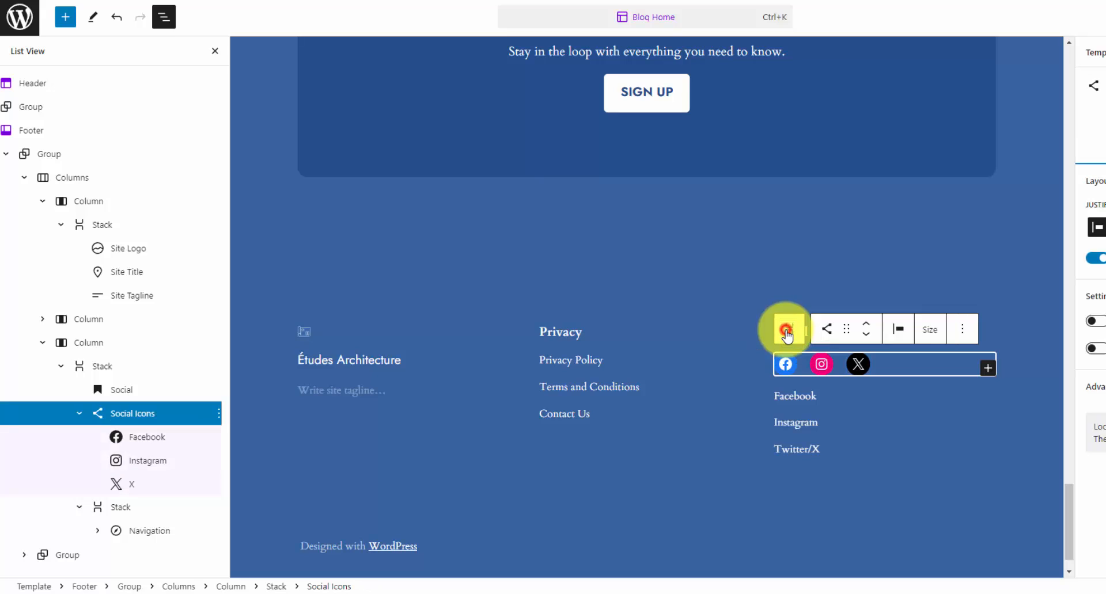
left_click(929, 327)
left_click(969, 420)
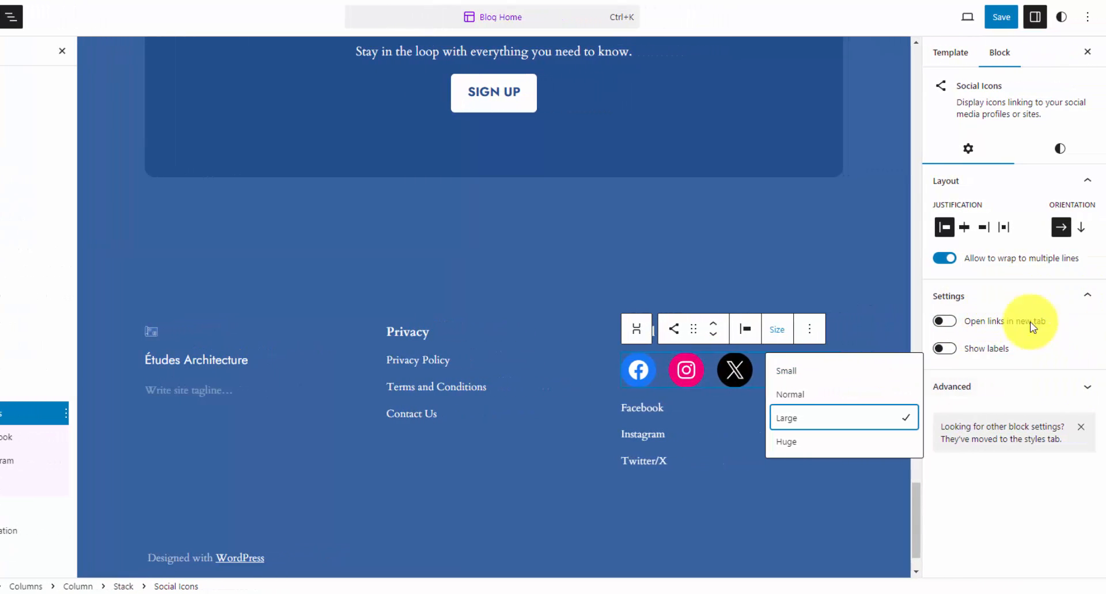
left_click(1077, 292)
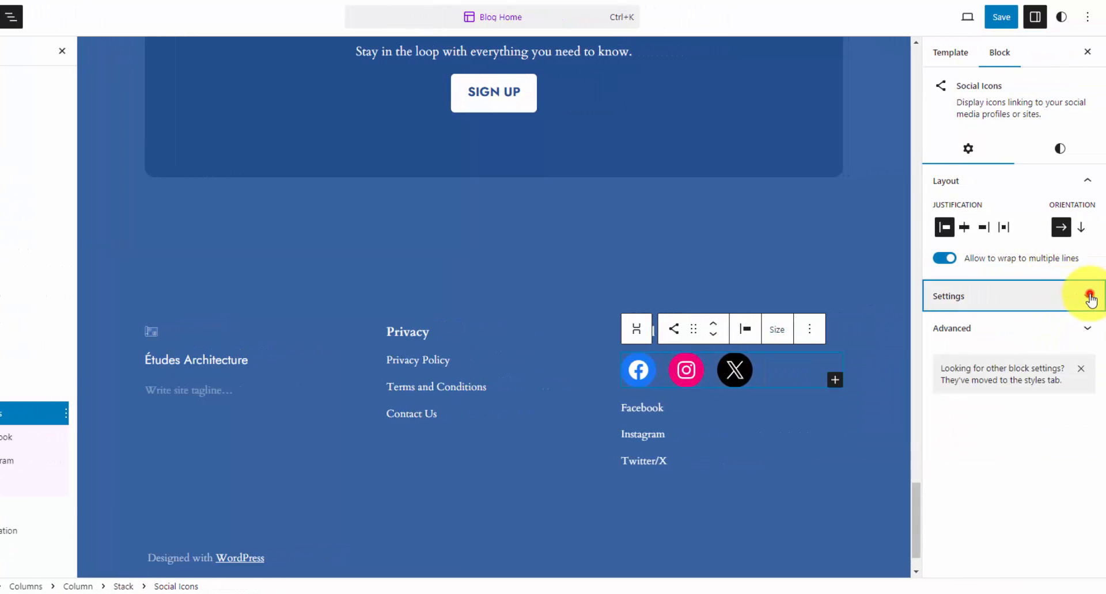
left_click(1080, 292)
left_click(946, 323)
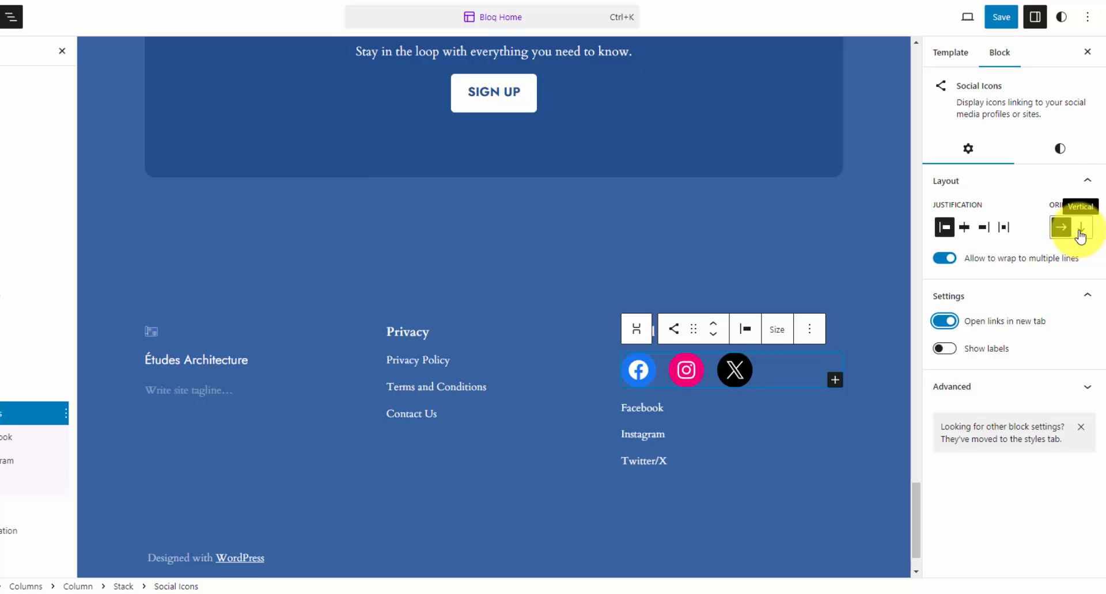
Save all pending changes to the site, the Blog Home template, the Footer and Header parts and the custom styles
left_click(1004, 21)
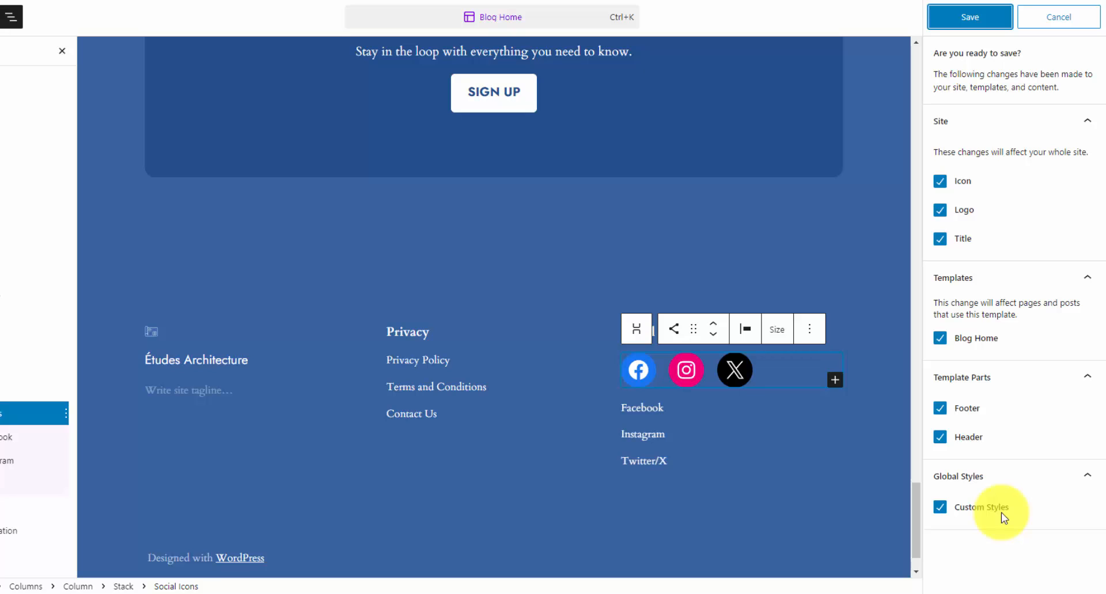
left_click(995, 19)
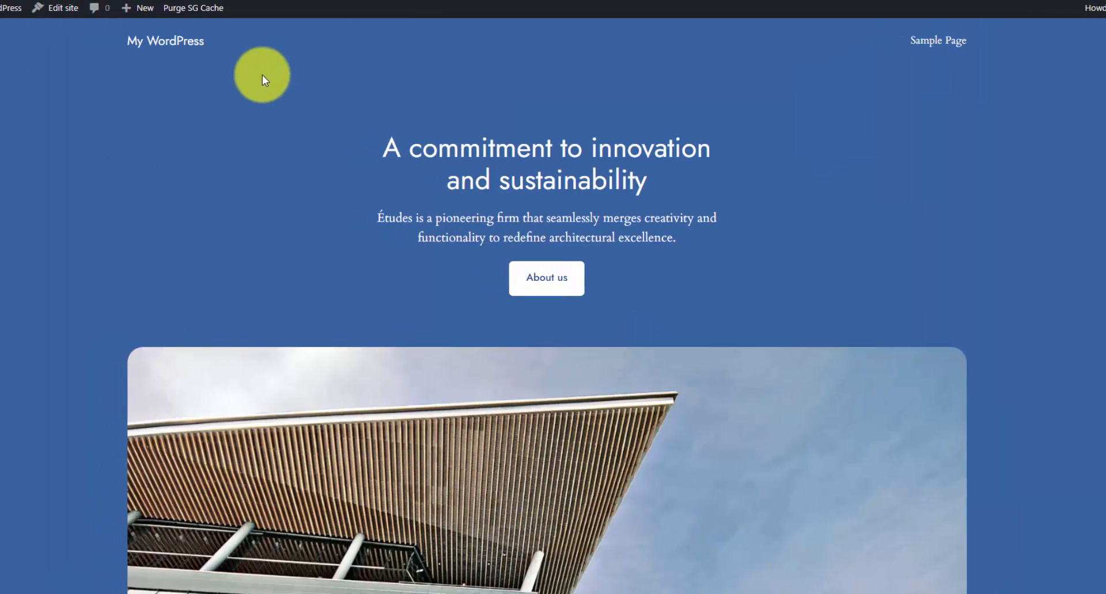
Reload the live homepage and review it from the hero section down to the footer's columns and social icons
right_click(268, 75)
left_click(324, 121)
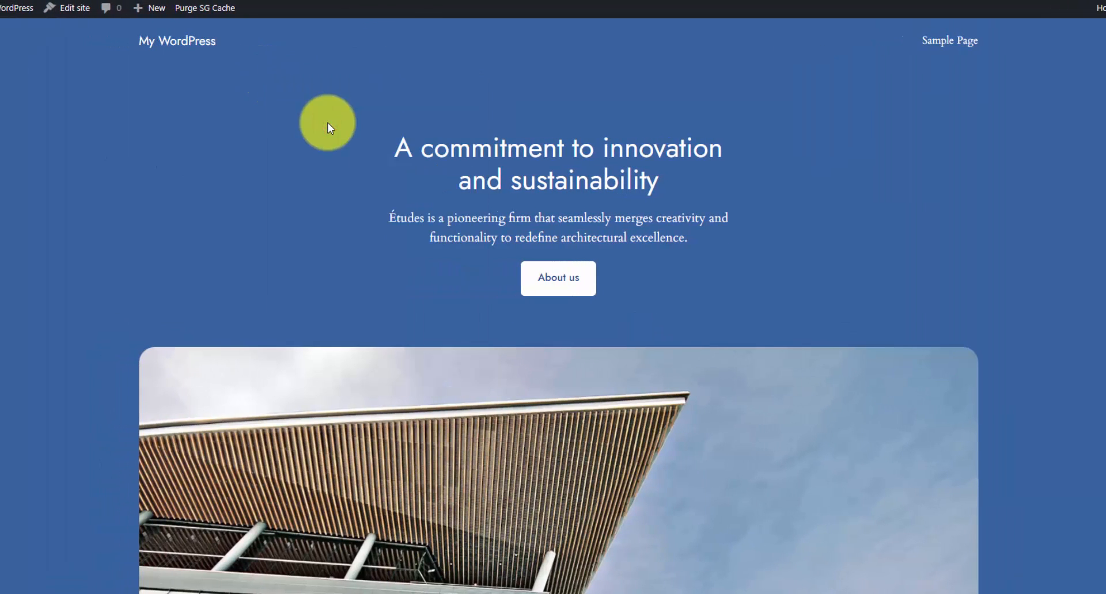
scroll(448, 138, "down", 12)
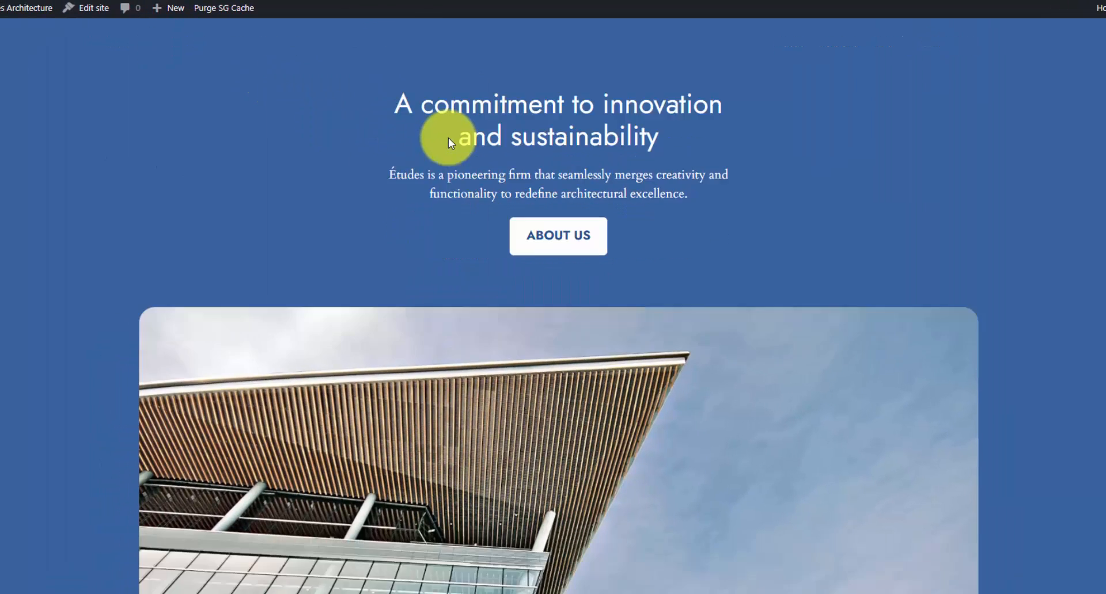
scroll(449, 140, "down", 20)
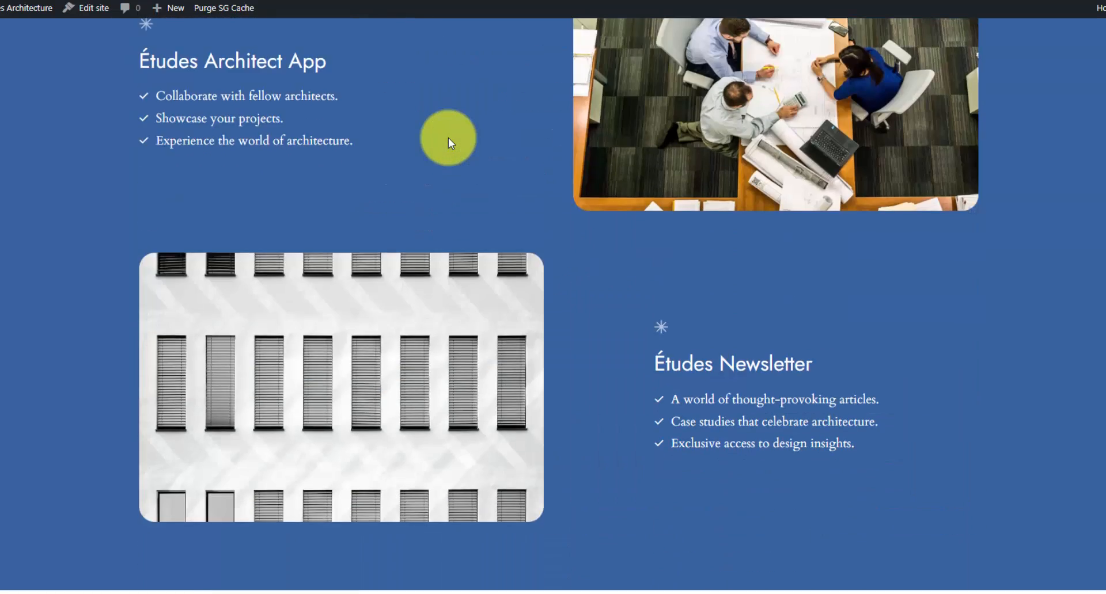
scroll(448, 143, "down", 15)
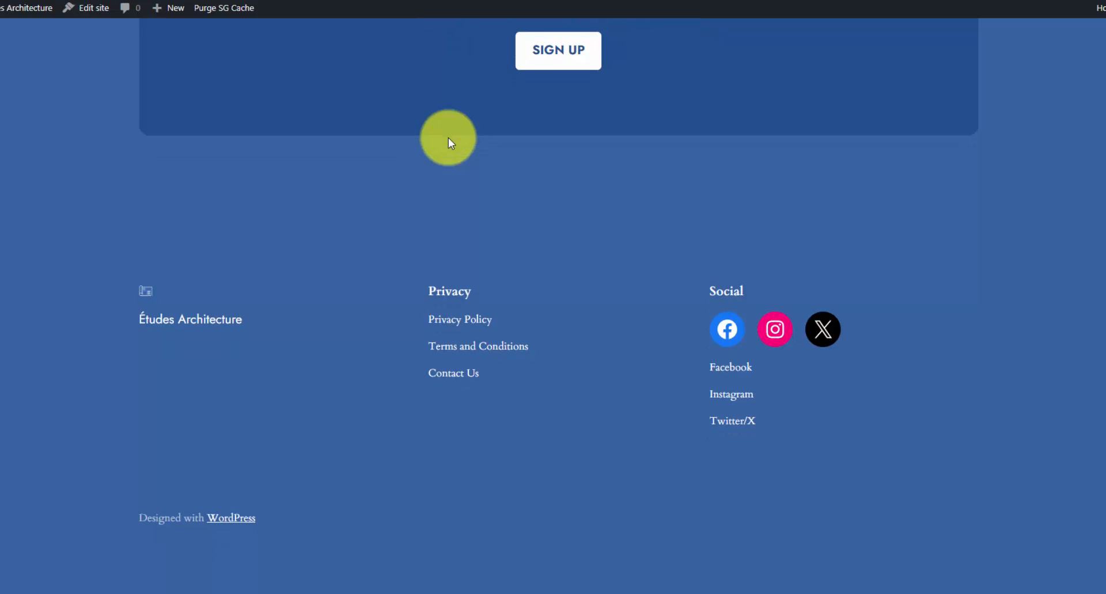
Review the live homepage from the subscriber sign-up section back up to the hero section and its About Us button
scroll(475, 178, "up", 5)
scroll(476, 177, "down", 2)
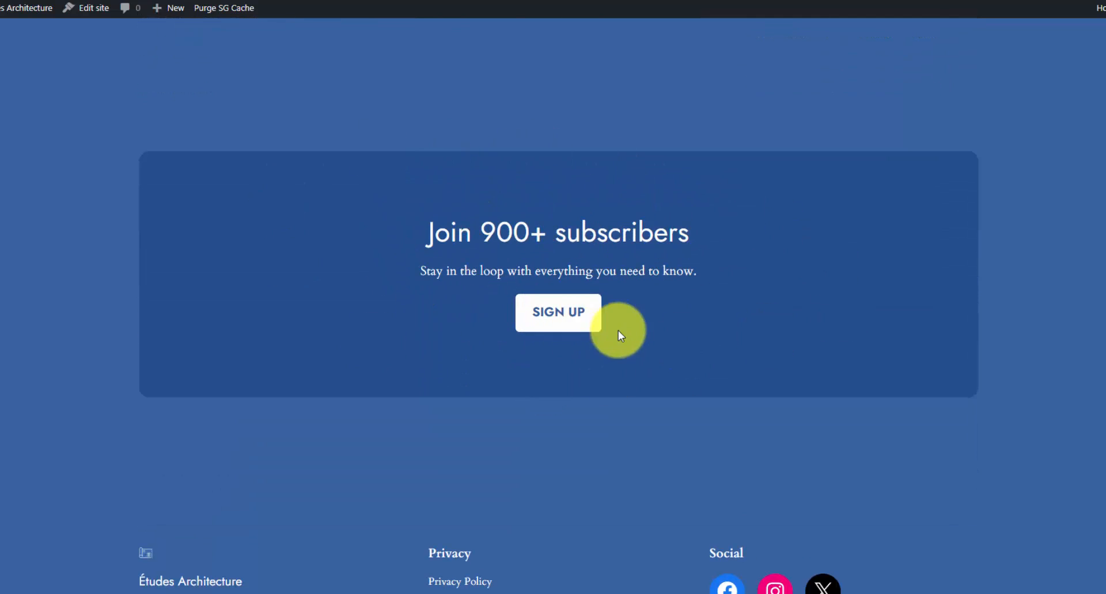
left_click_drag(703, 271, 457, 274)
left_click(422, 273)
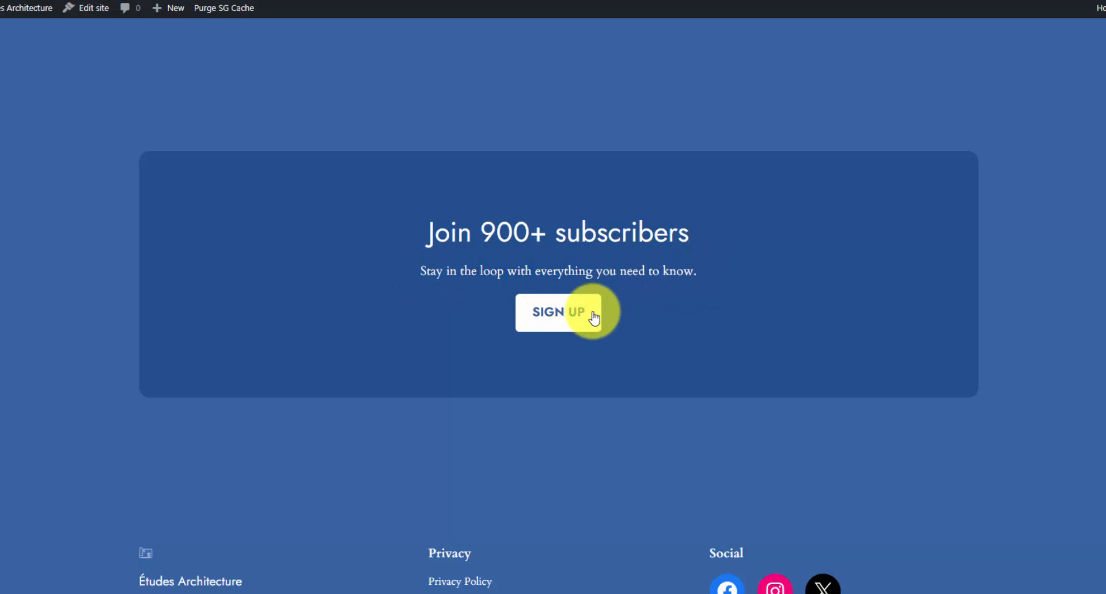
scroll(590, 317, "up", 15)
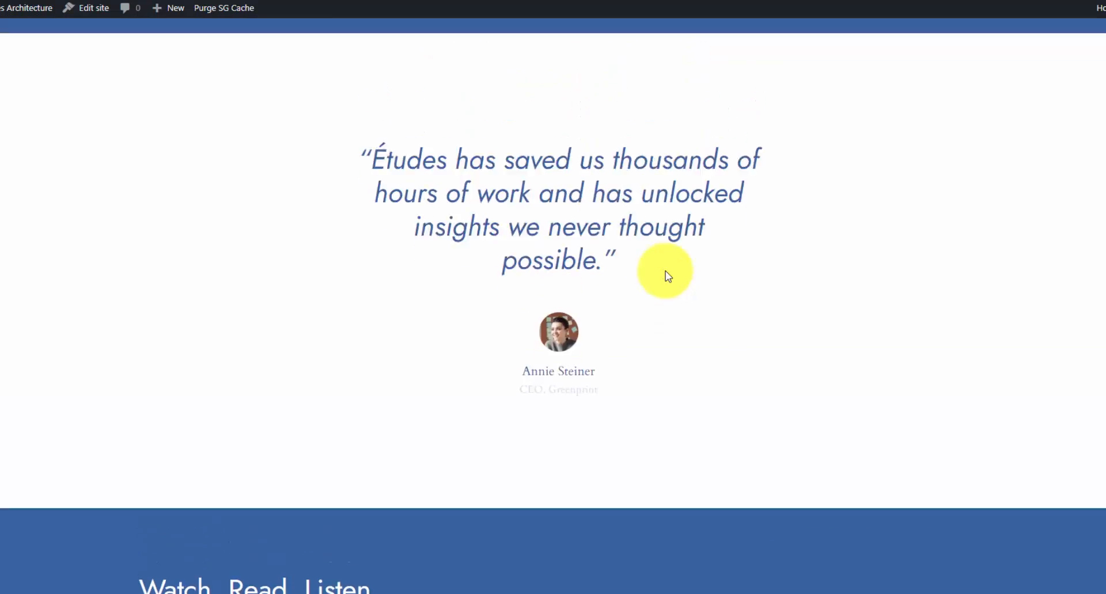
scroll(670, 299, "up", 12)
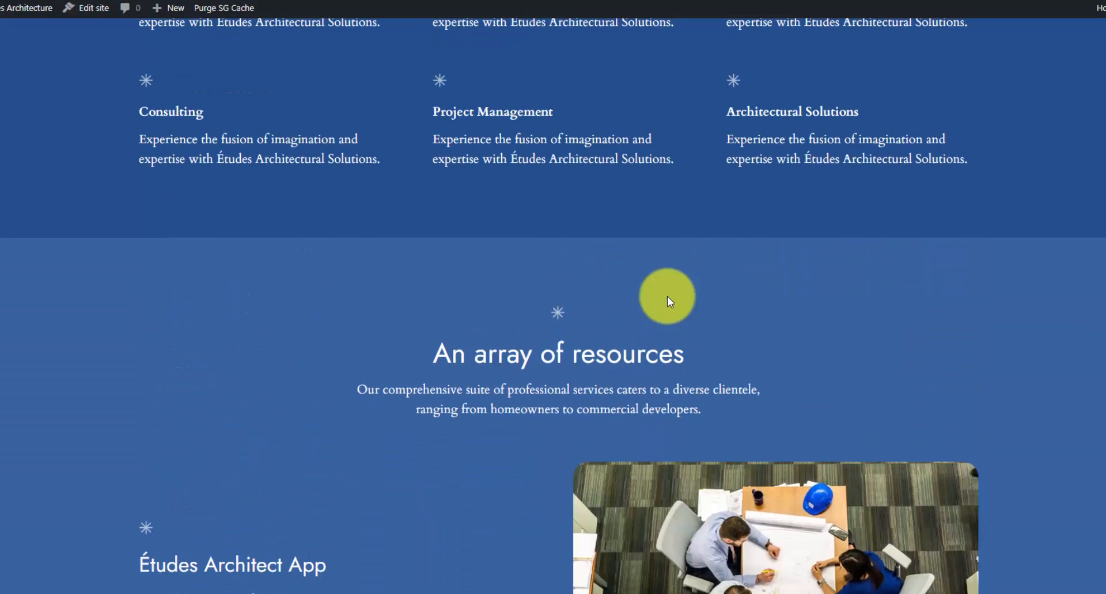
scroll(667, 299, "up", 2)
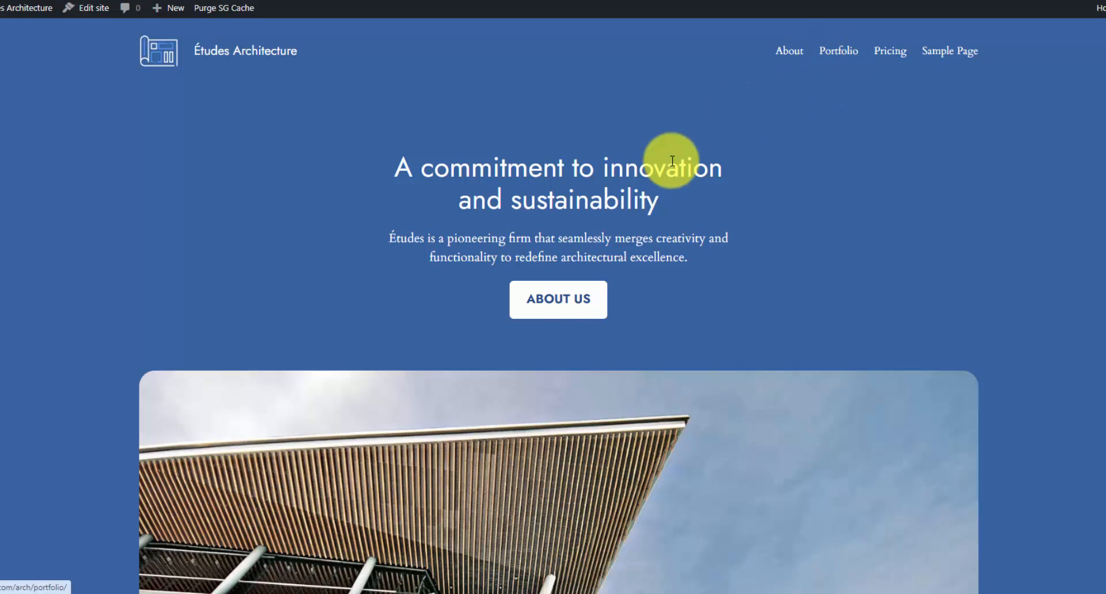
left_click(576, 307)
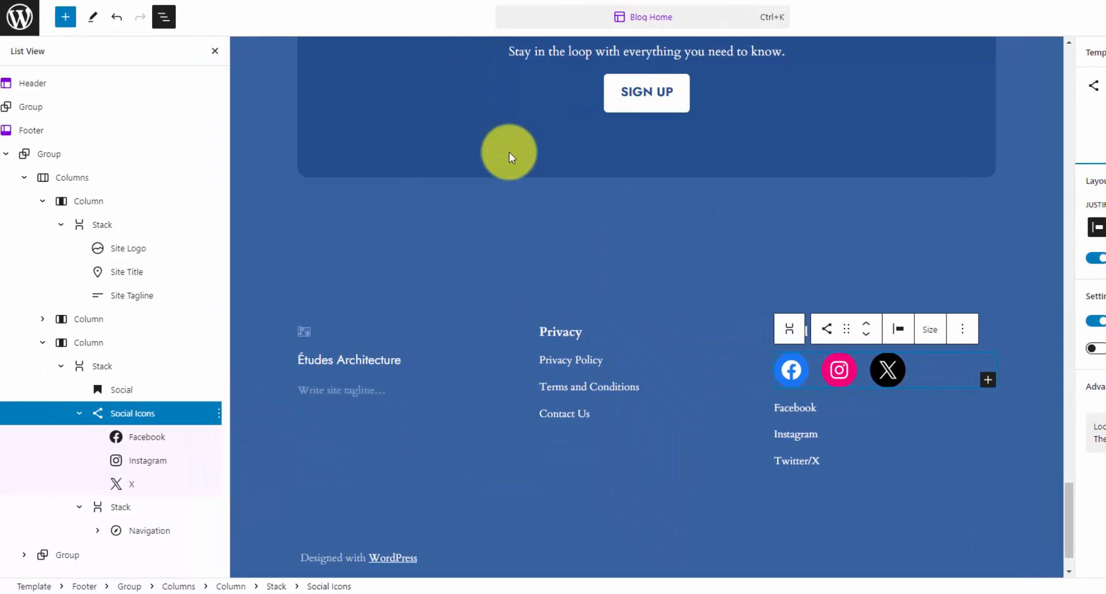
Switch to the site editor, search its commands for "about" and open the About page for editing
left_click(704, 15)
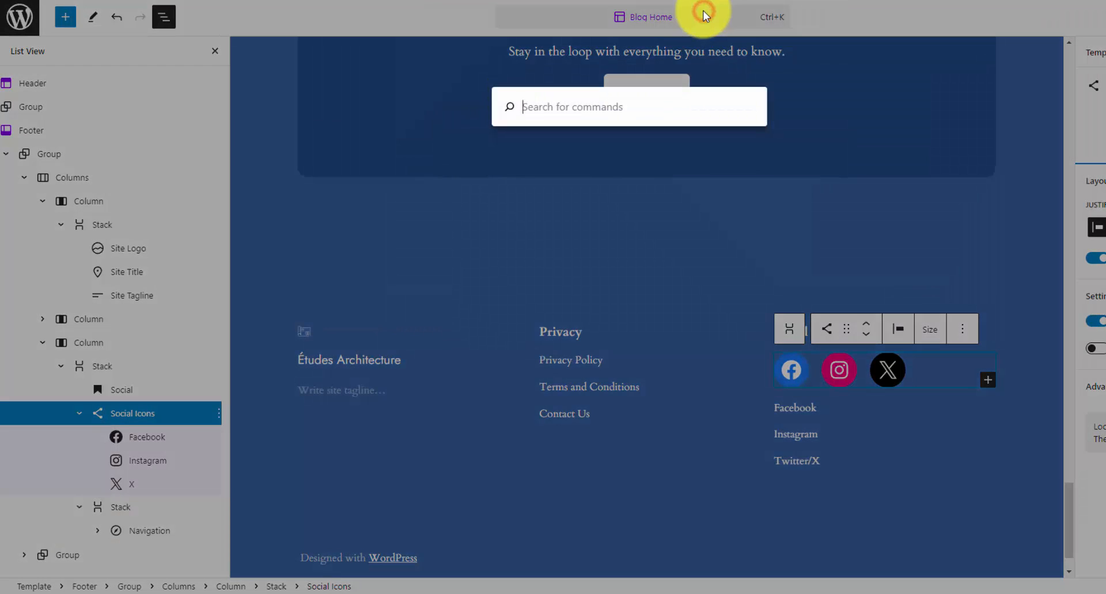
type("about")
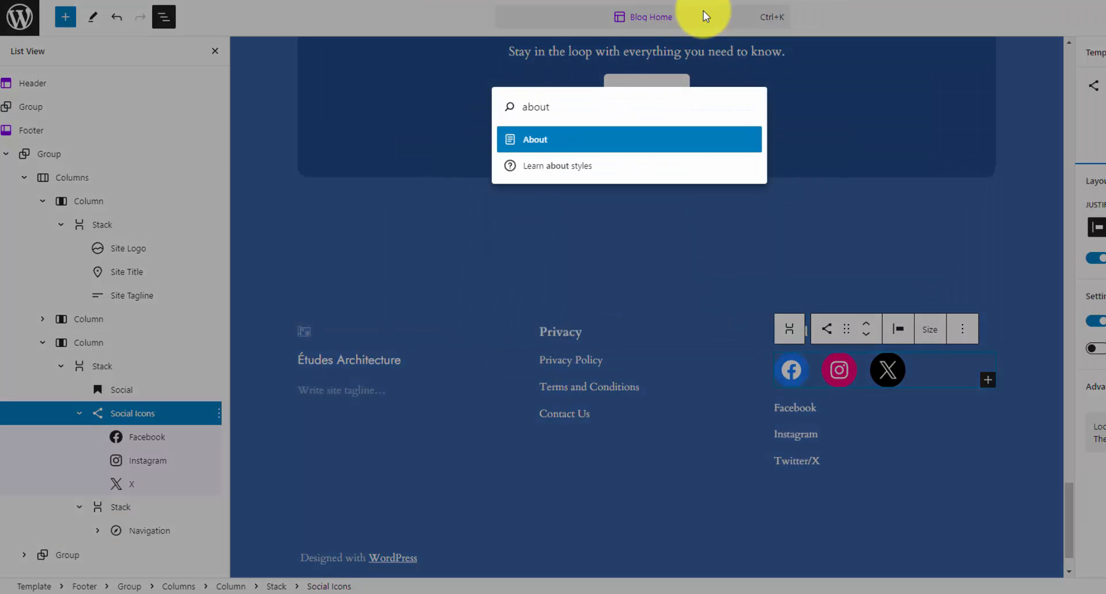
left_click(563, 138)
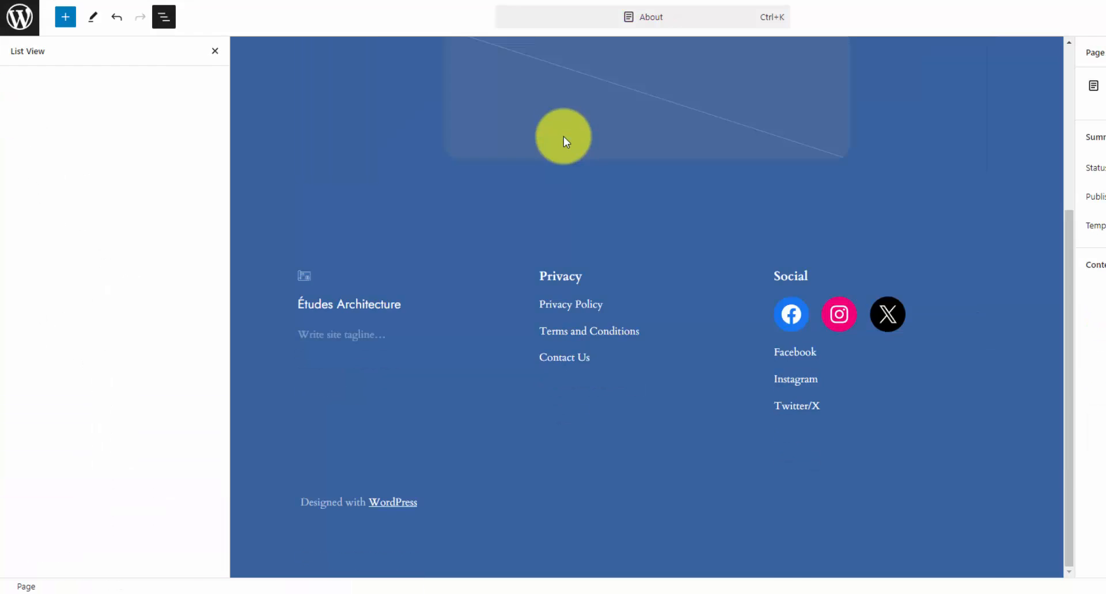
Inspect the About page's title, its template-locked area and the empty featured image placeholder
left_click(591, 207)
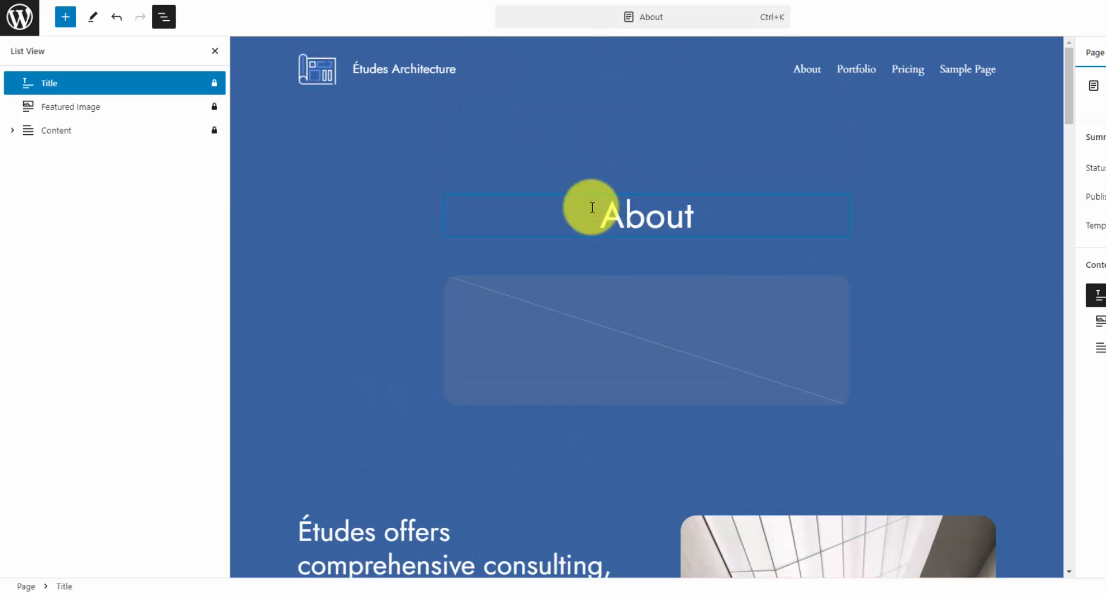
double_click(595, 166)
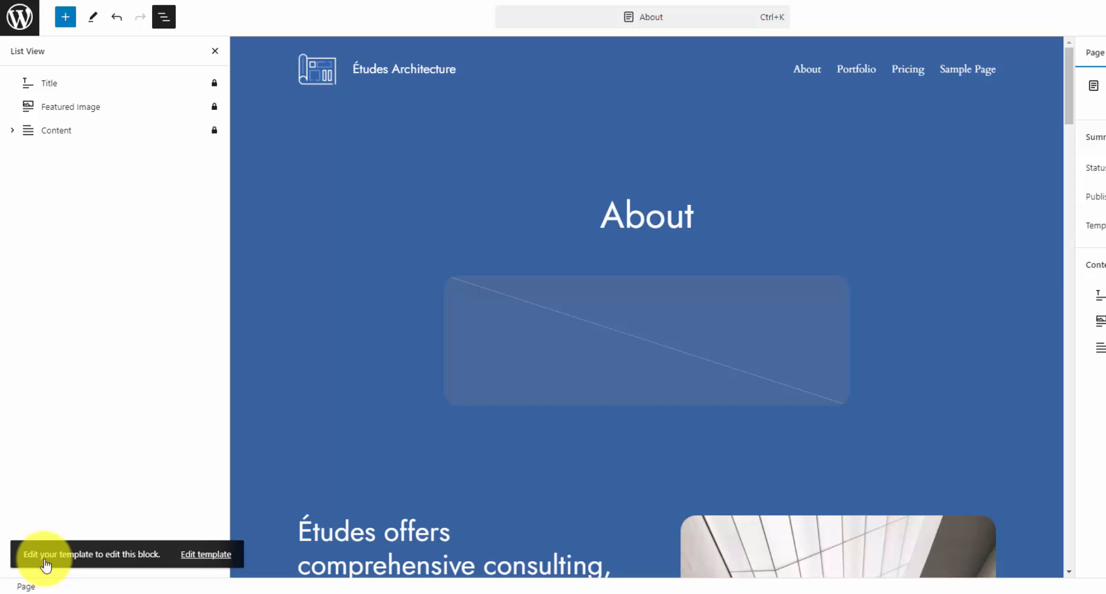
left_click(195, 569)
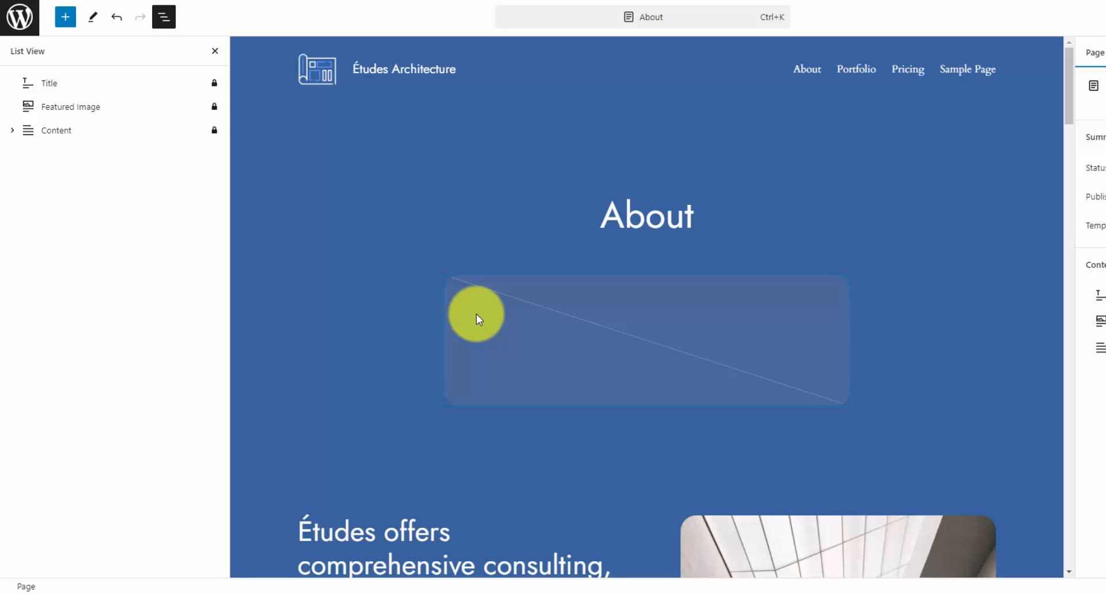
left_click(686, 323)
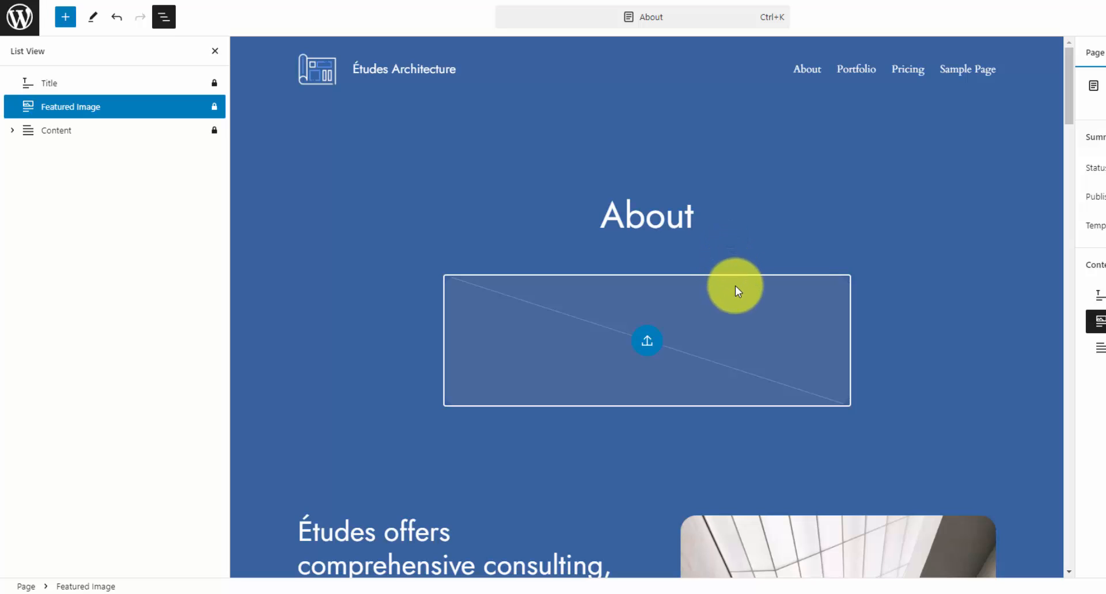
Change the label of the About Us button in the page's introductory section to PORTFOLIO
scroll(738, 278, "down", 5)
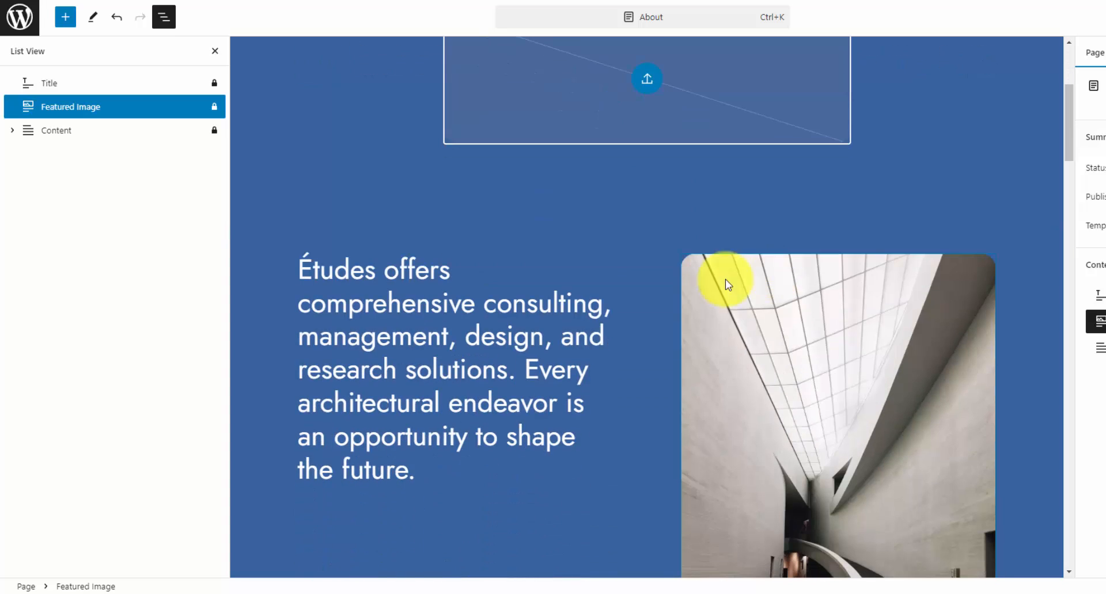
scroll(770, 260, "down", 5)
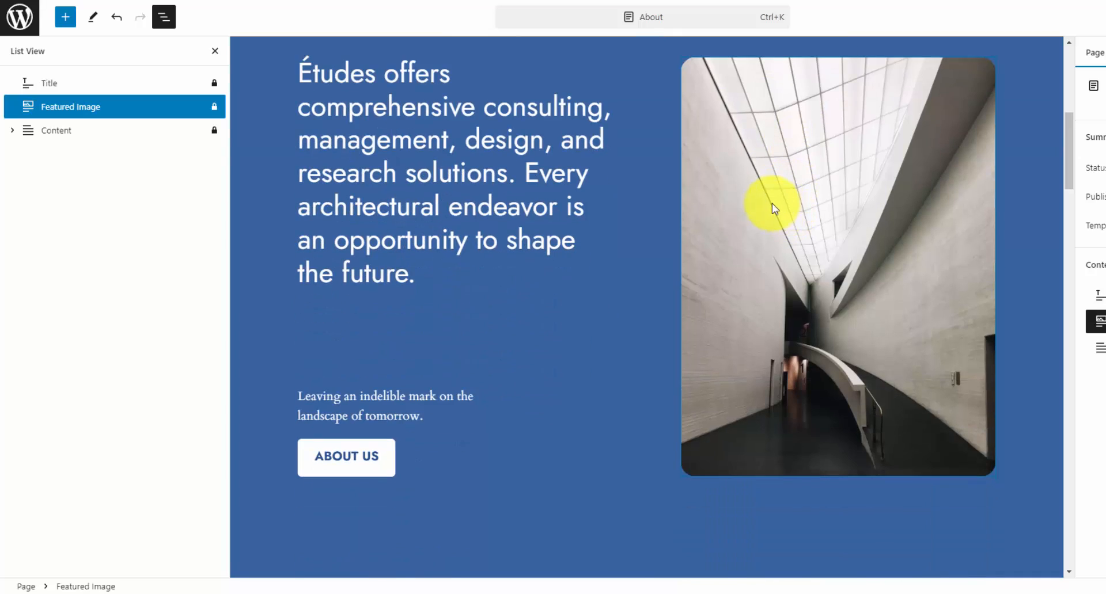
scroll(772, 234, "up", 3)
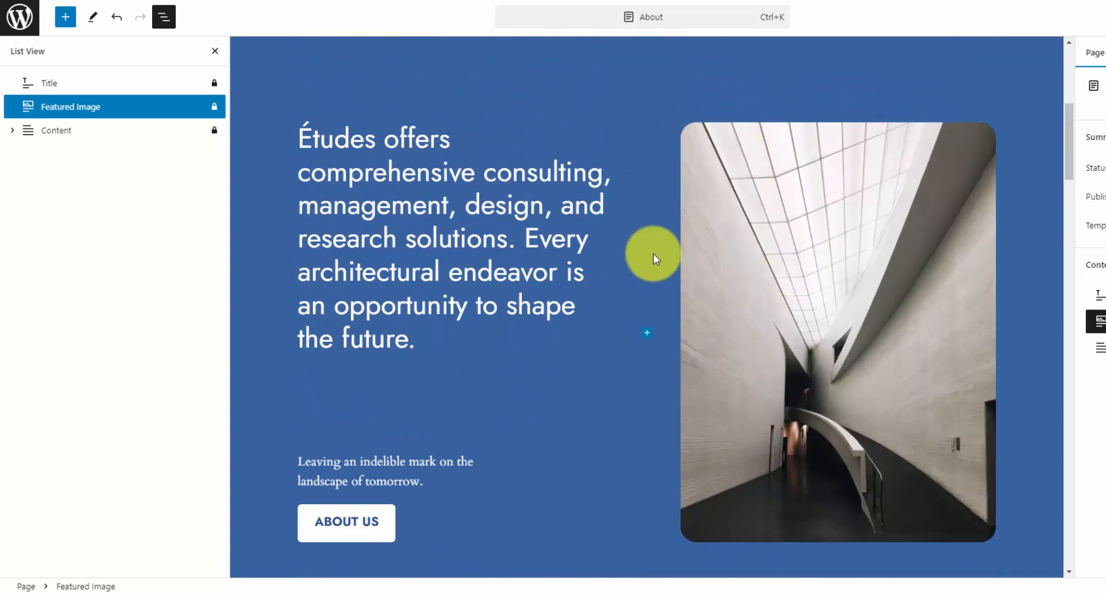
scroll(490, 363, "down", 1)
left_click(432, 427)
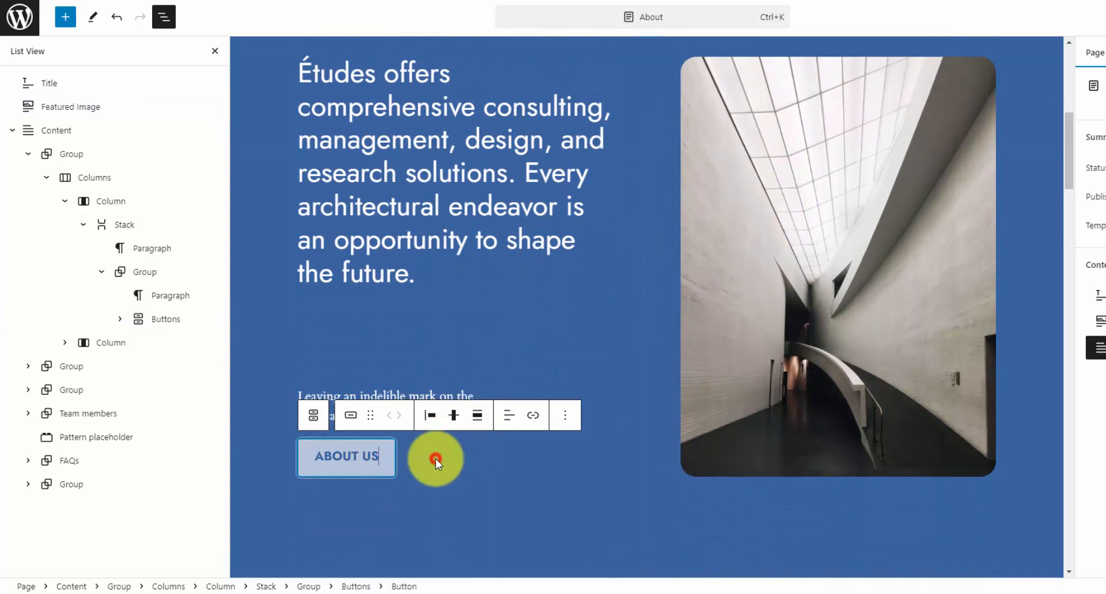
left_click(383, 457)
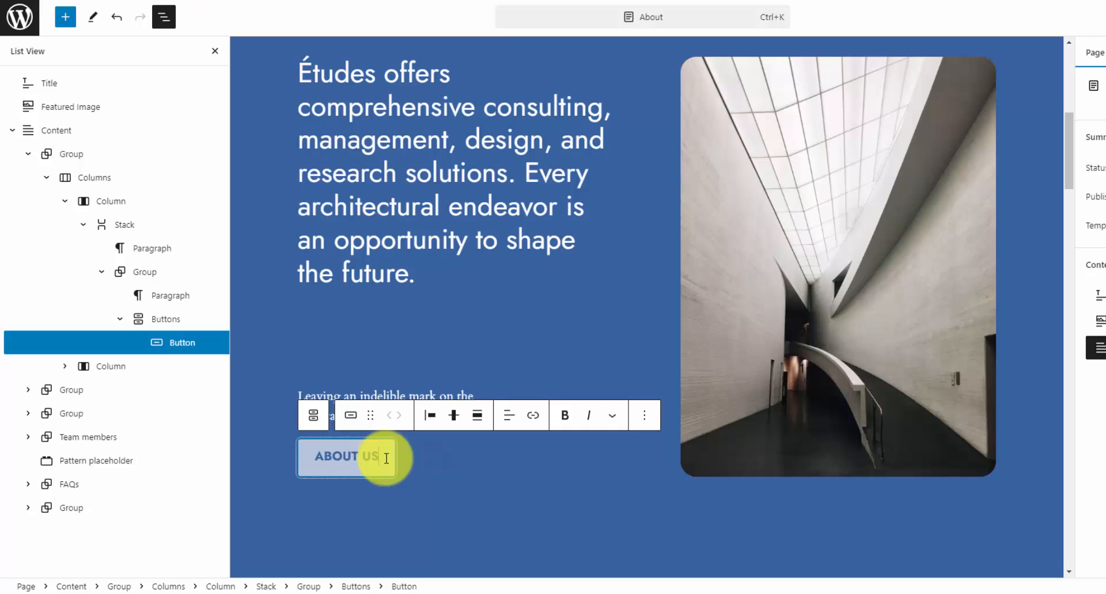
triple_click(333, 456)
type("P")
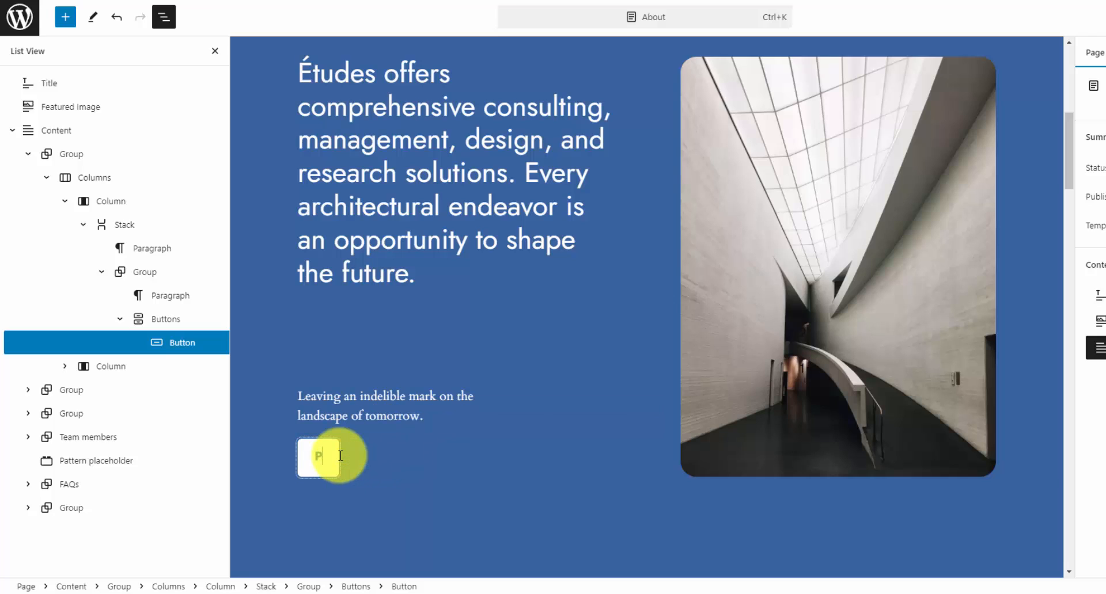
type("ORTFOLIO")
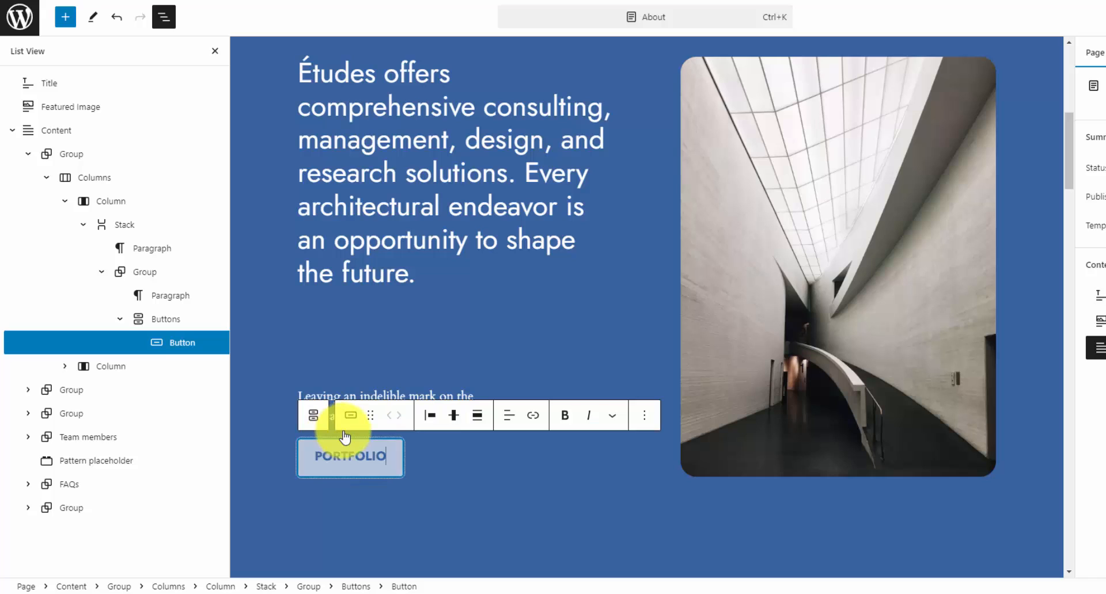
Link the PORTFOLIO button to the site's Portfolio page
left_click(541, 417)
type("p")
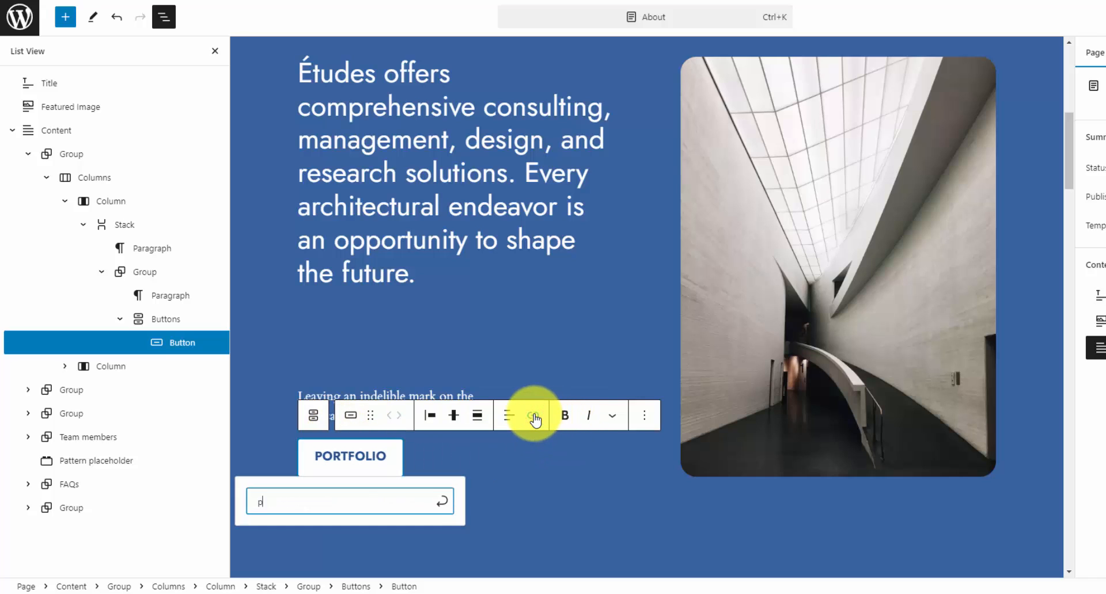
type("ort")
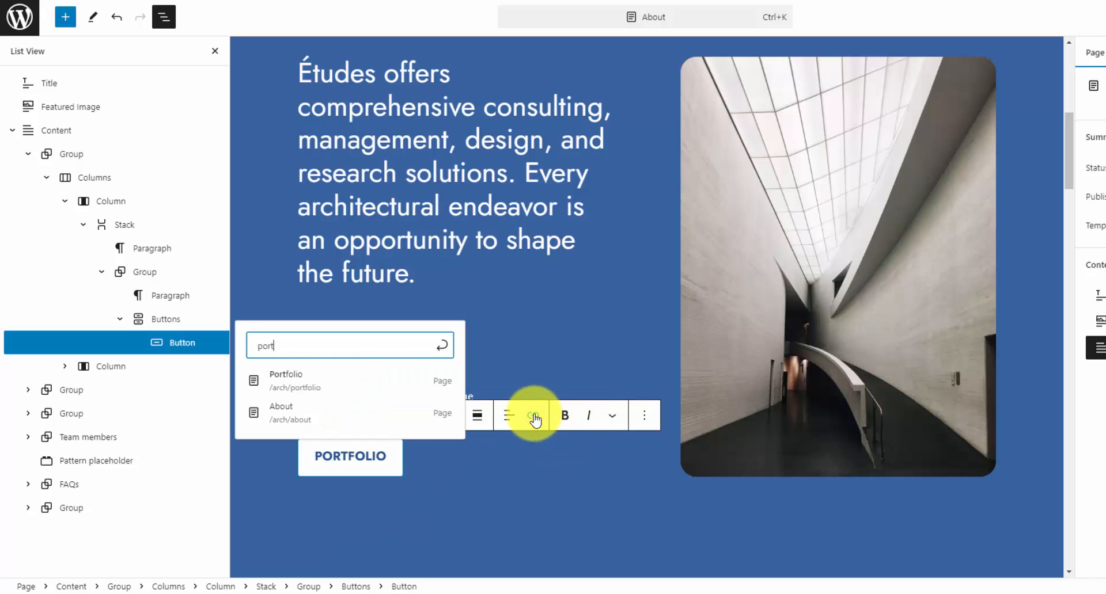
left_click(362, 386)
left_click(576, 374)
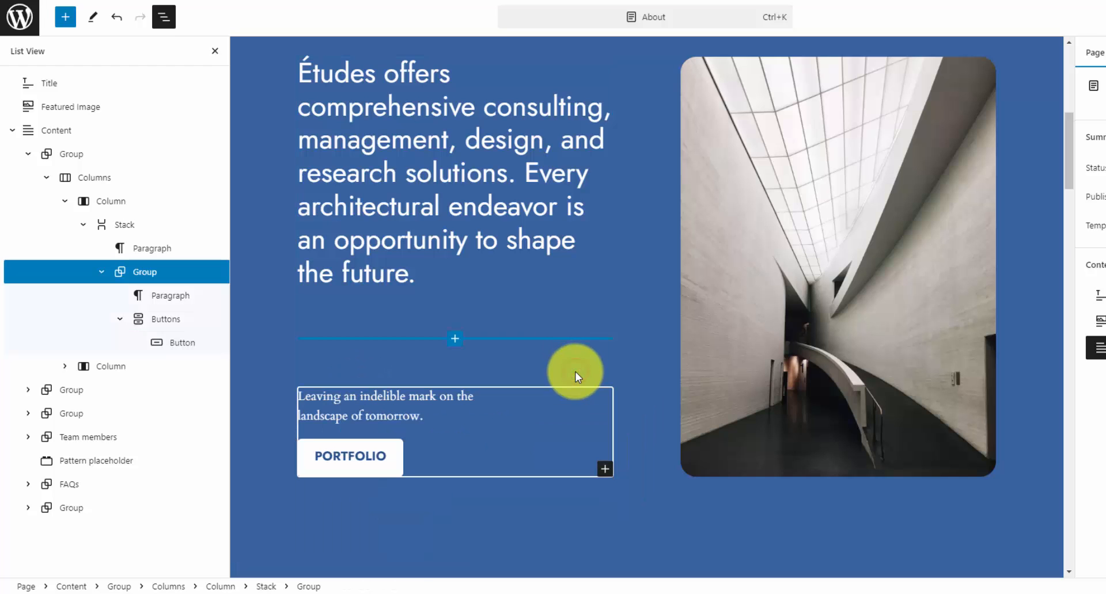
Fill the Founder, CEO & Architect's image placeholder in the Meet our team section with headshot-4.jpg from the media library
scroll(735, 419, "down", 8)
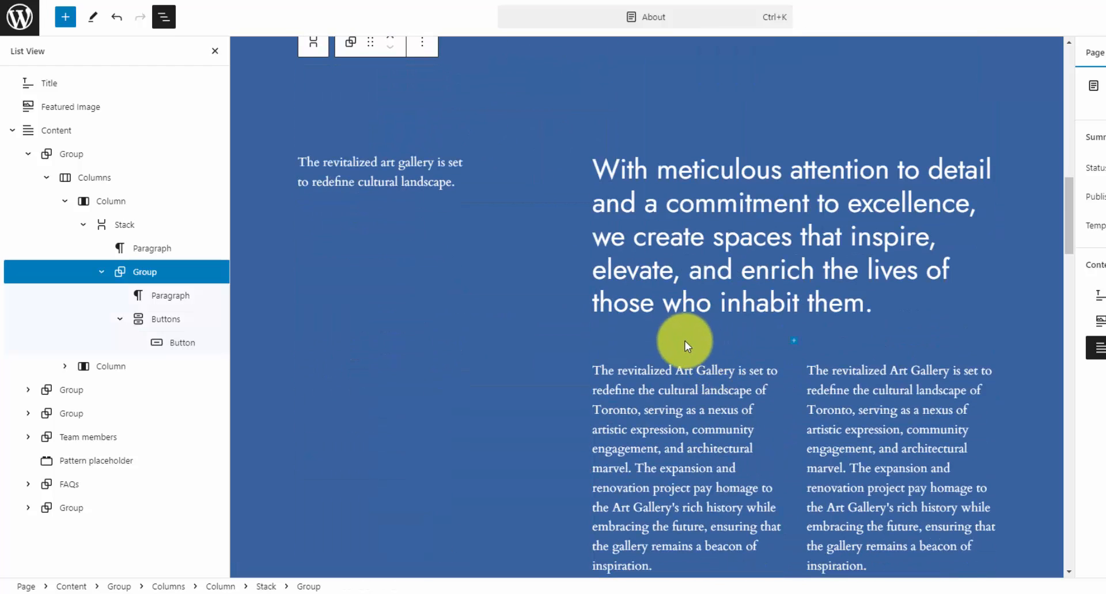
left_click(676, 390)
scroll(676, 391, "down", 15)
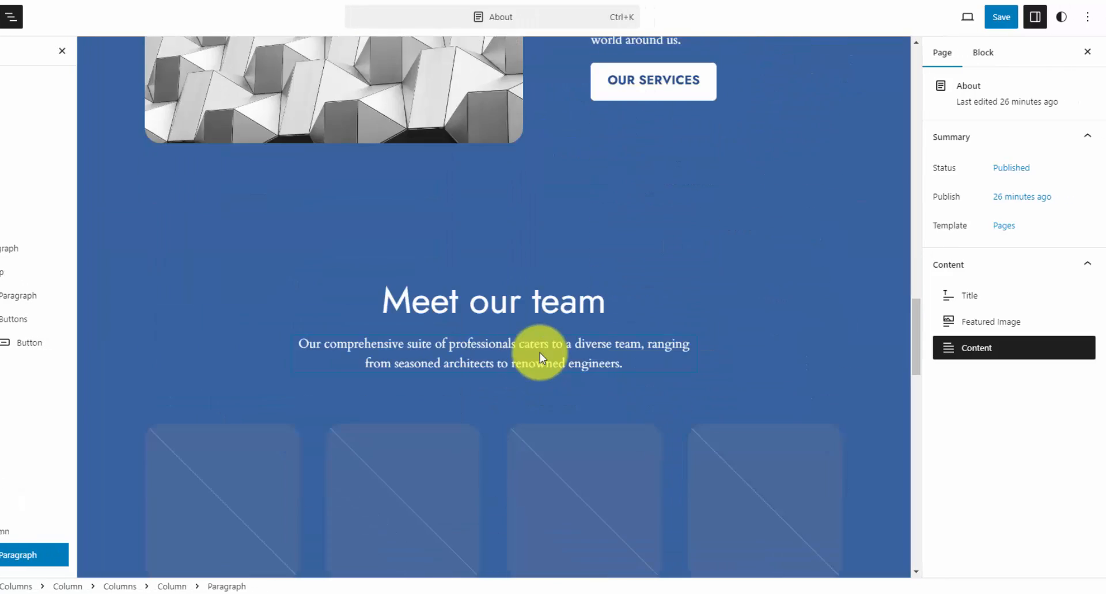
left_click(265, 362)
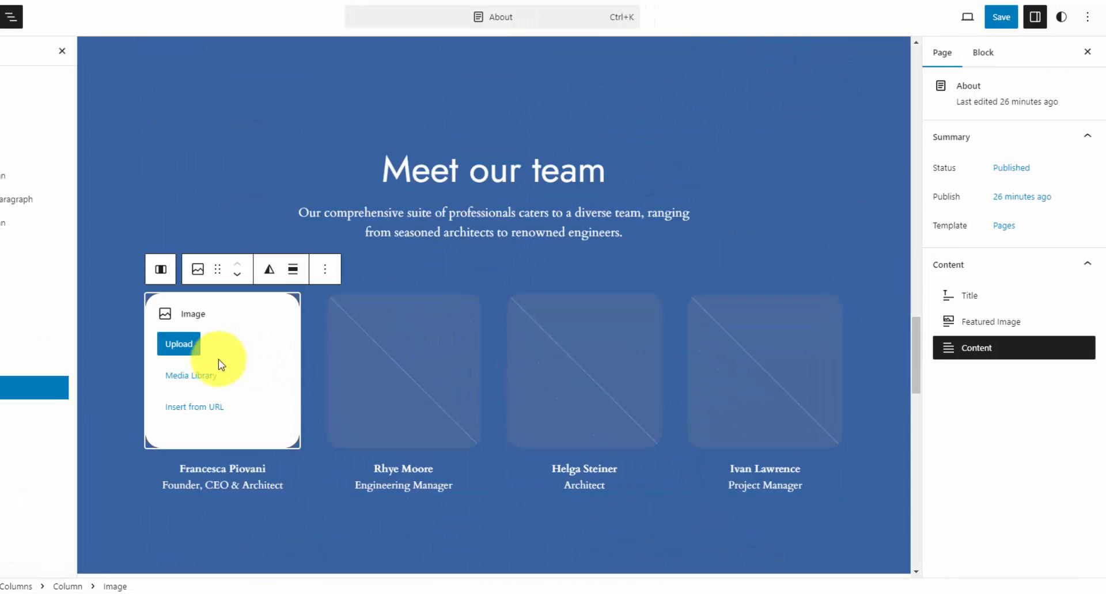
left_click(210, 380)
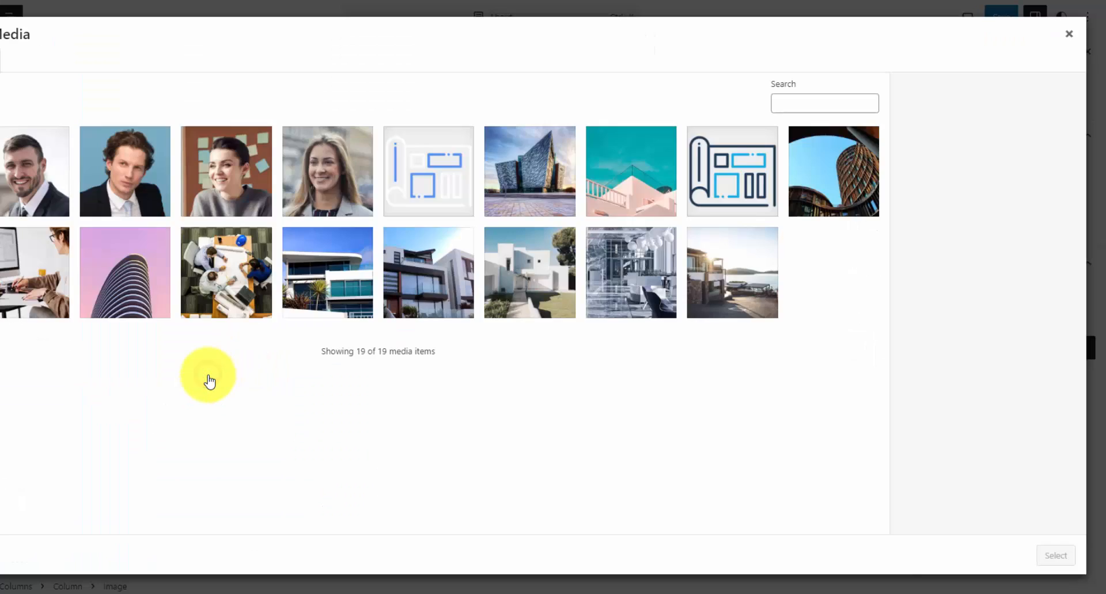
left_click(1069, 33)
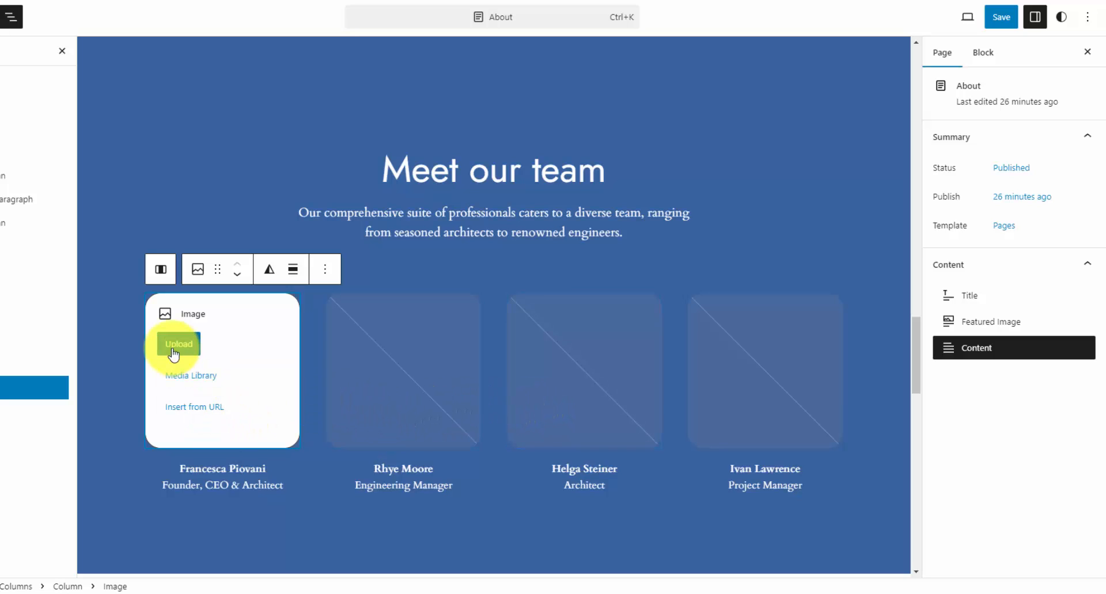
left_click(183, 377)
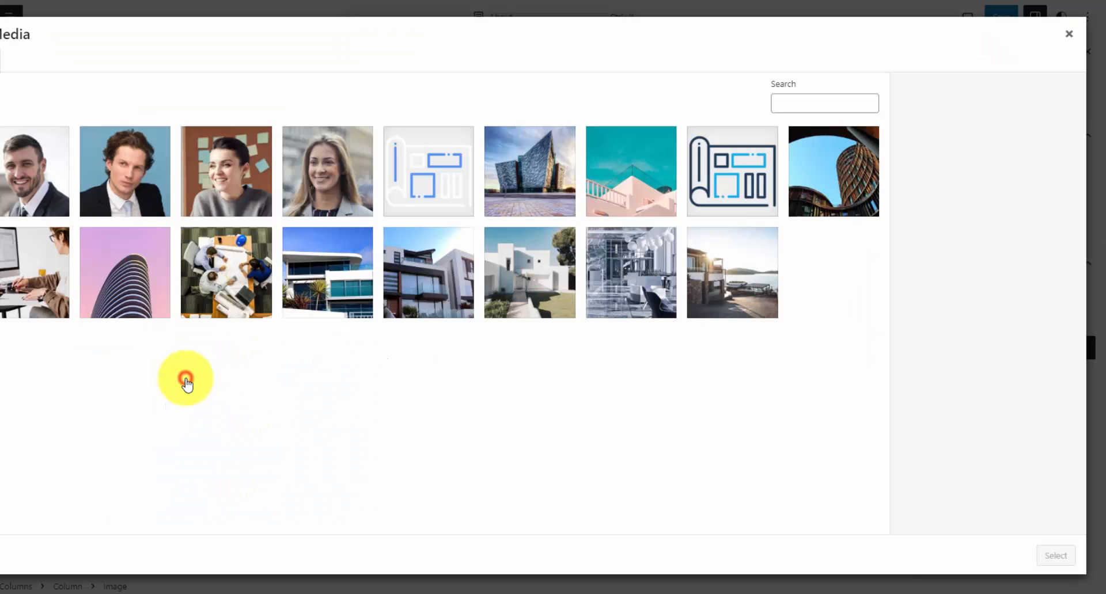
left_click(349, 173)
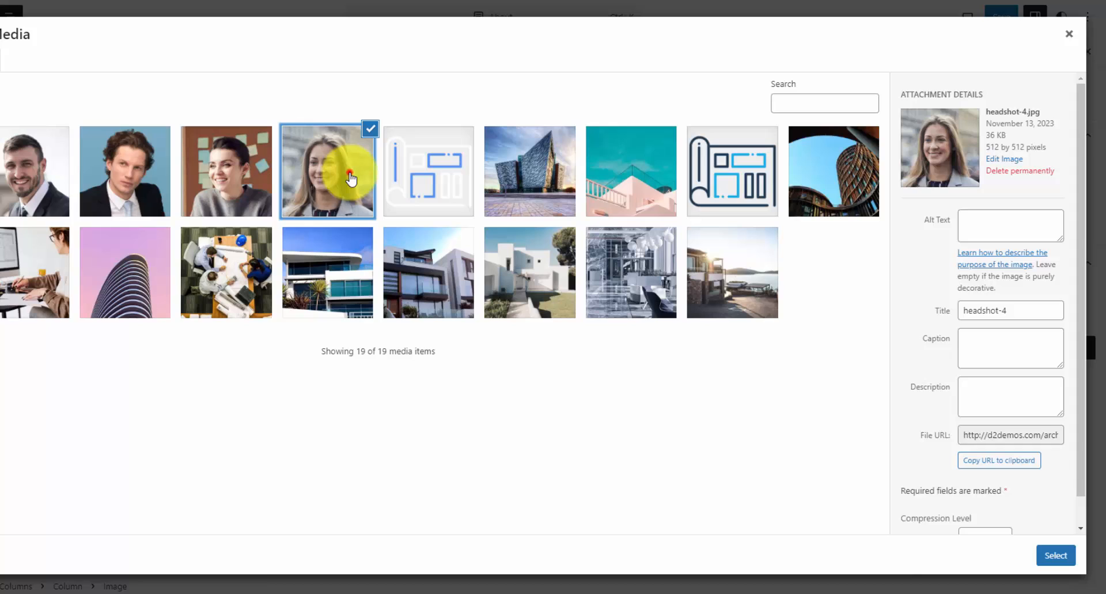
left_click(1056, 556)
Fill the Engineering Manager's image placeholder with the media library headshot of the dark-suited man against a blue background
left_click(417, 360)
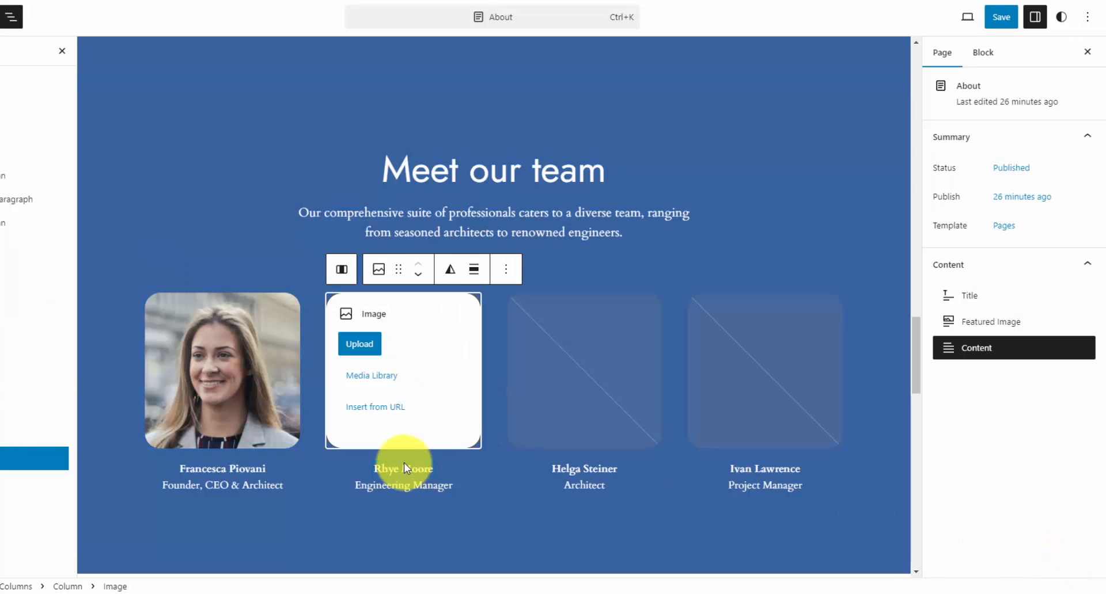
left_click(380, 377)
left_click(121, 182)
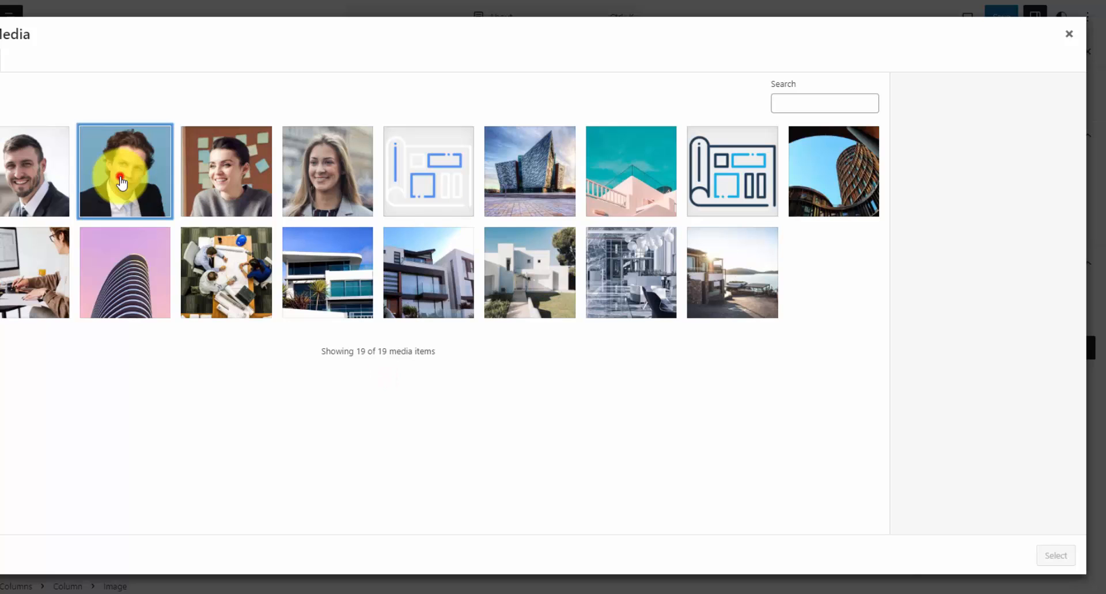
left_click(1056, 556)
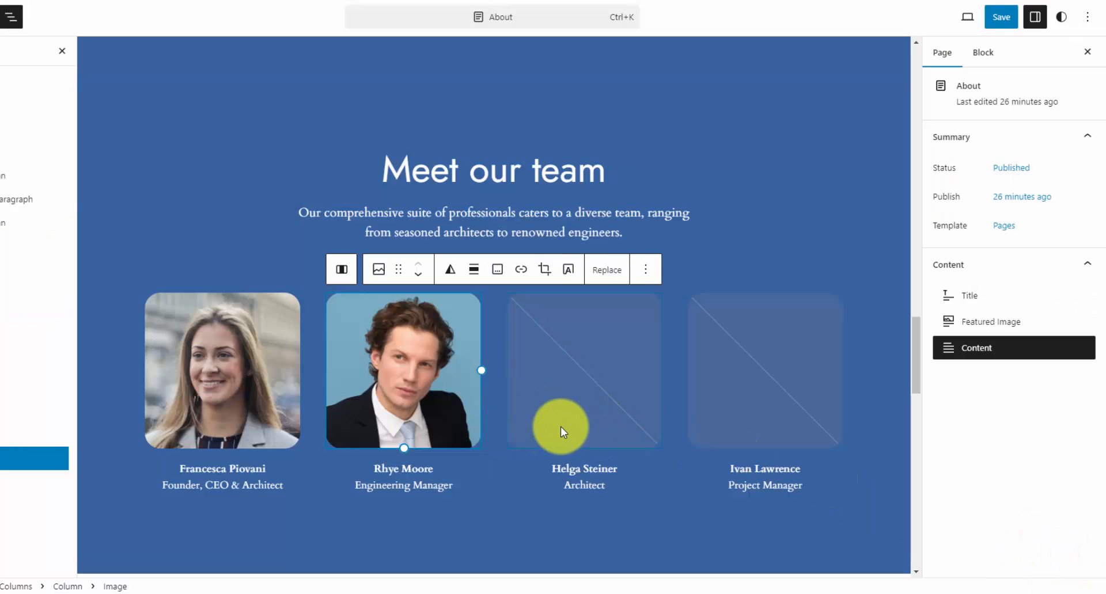
Fill the Architect's image placeholder in the Meet our team section with headshot-3.jpg from the media library
left_click(628, 371)
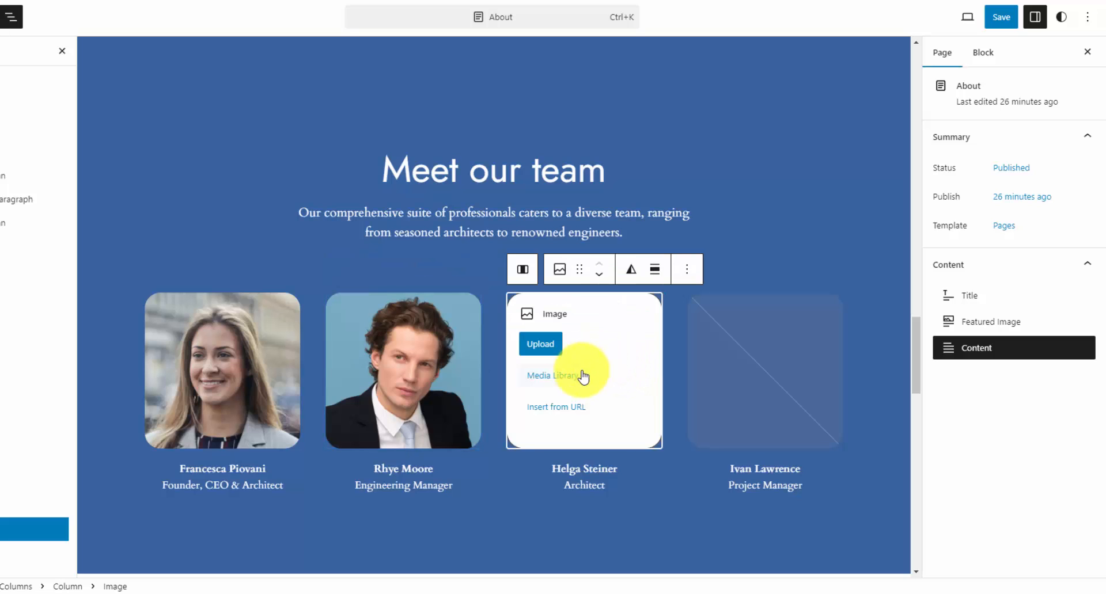
left_click(565, 376)
left_click(225, 171)
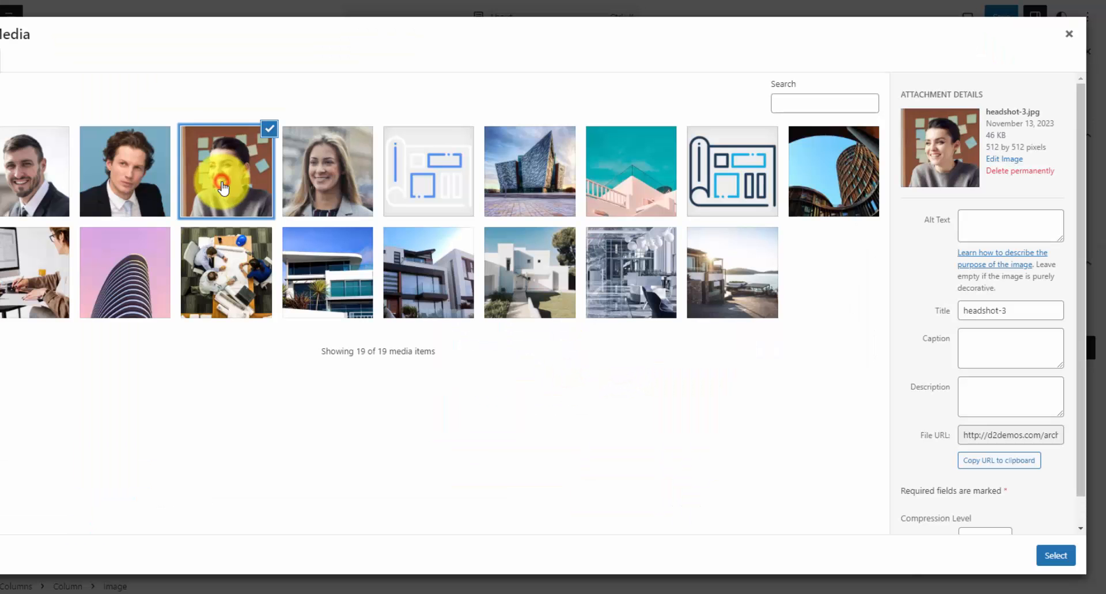
left_click(1058, 556)
Fill the Project Manager's image placeholder in the Meet our team section with headshot-1.jpg from the media library
left_click(776, 362)
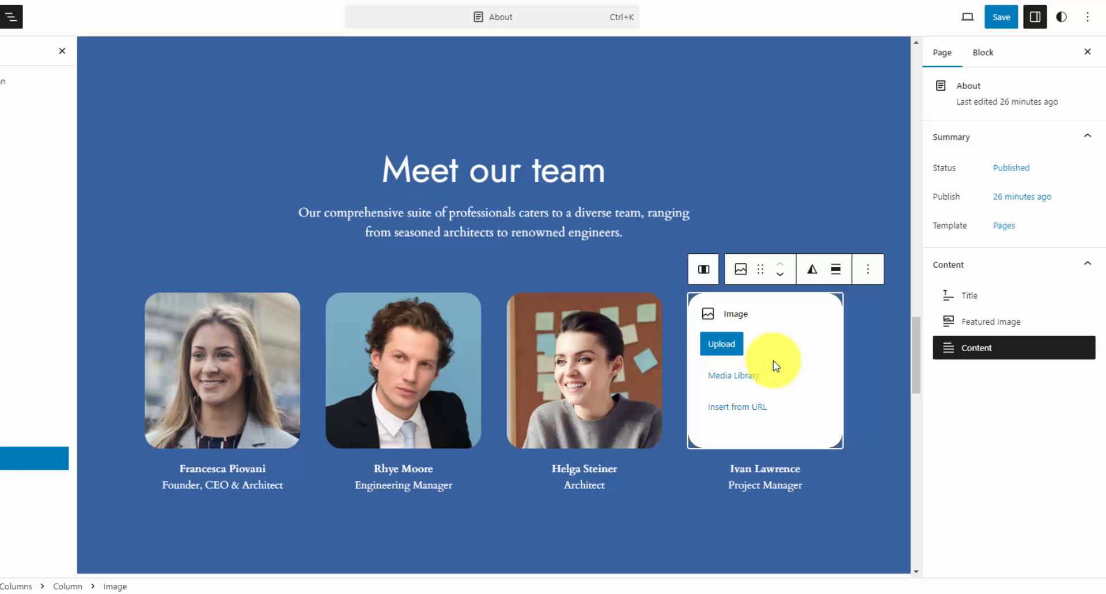
left_click(729, 385)
left_click(24, 173)
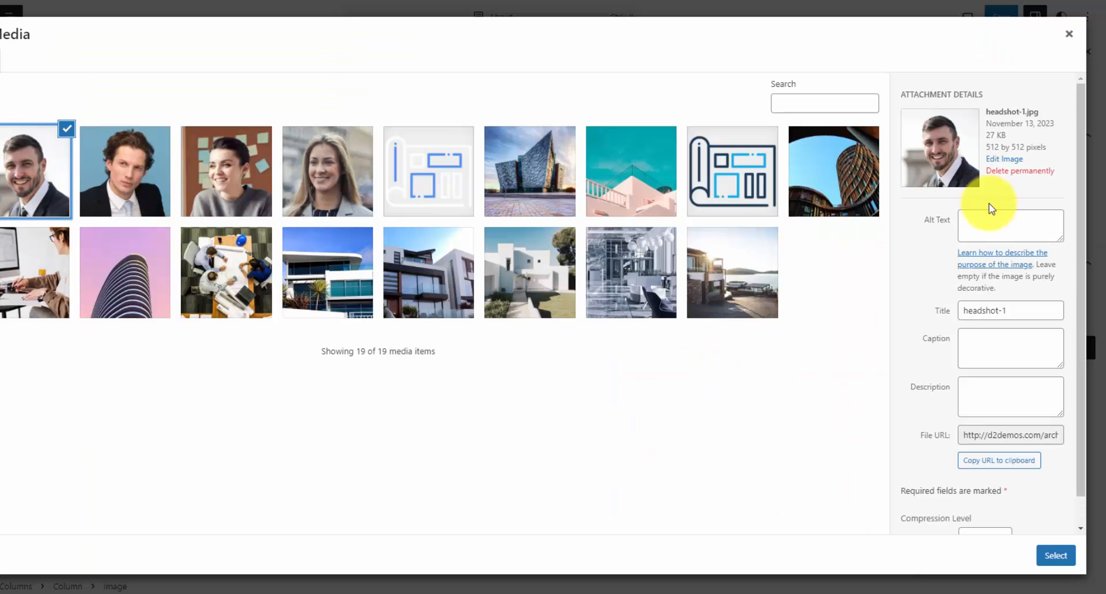
left_click(1060, 556)
Check the footer at the end of the About page and save the page's changes
scroll(730, 374, "down", 10)
left_click(731, 375)
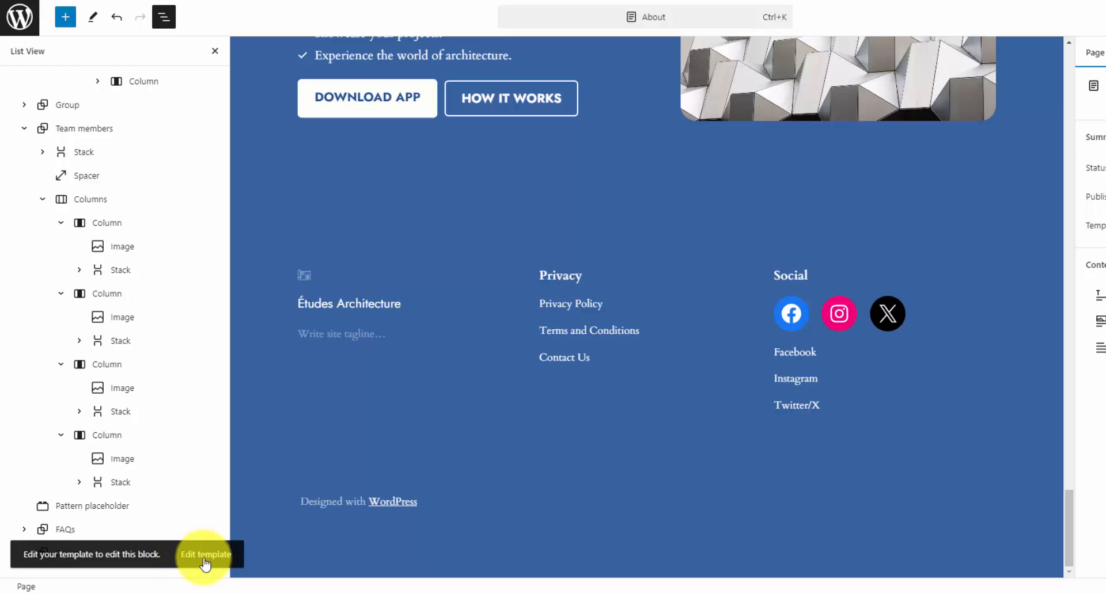
scroll(714, 233, "up", 3)
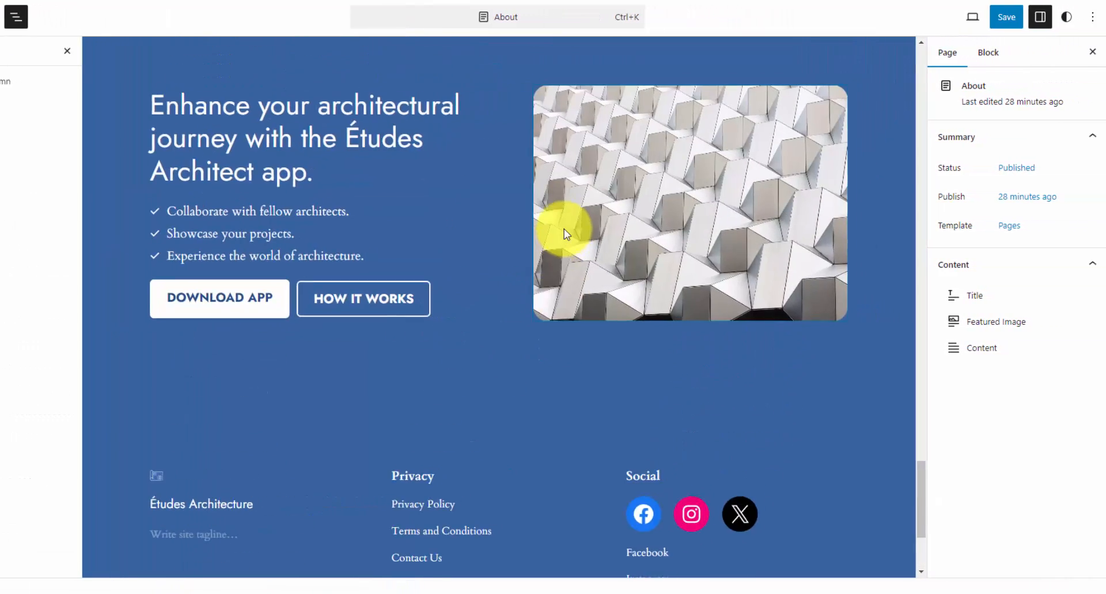
scroll(564, 233, "up", 3)
left_click(1006, 21)
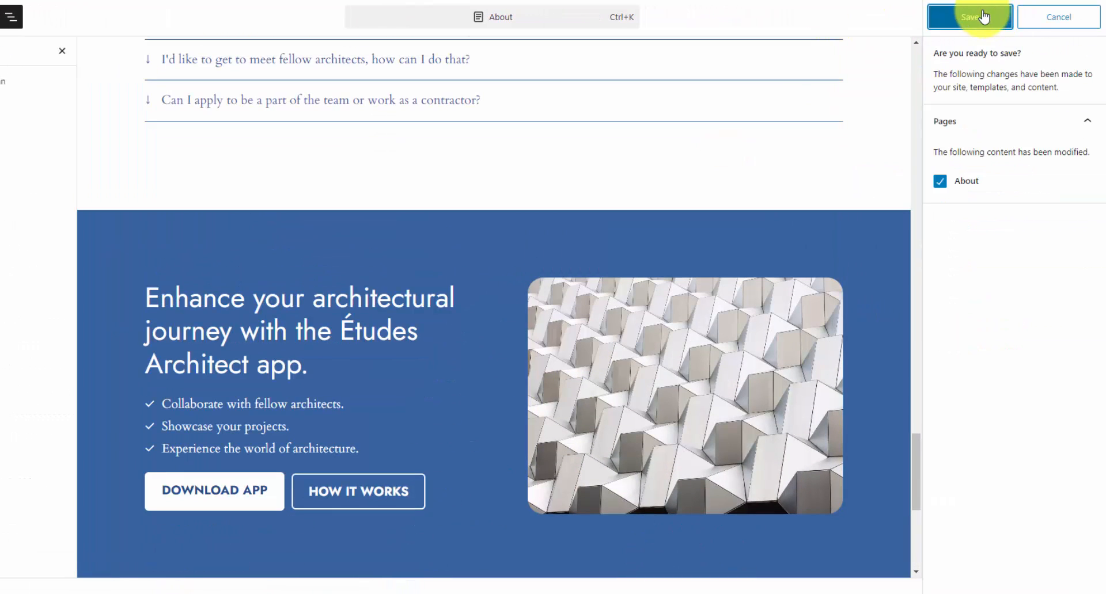
left_click(983, 18)
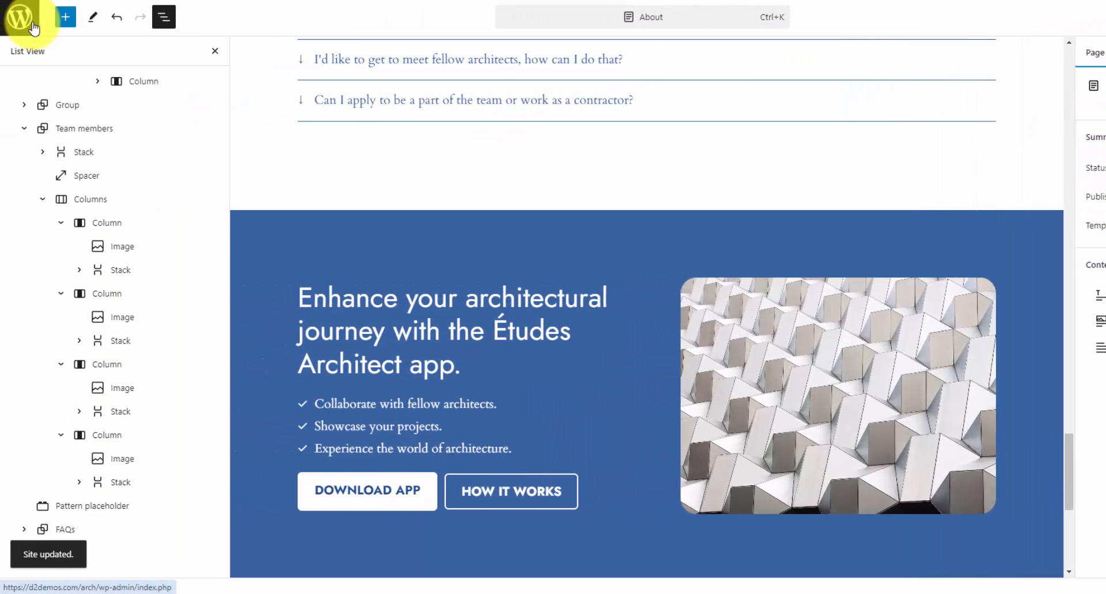
Leave the About page and open the Footer template part for editing from the list of all template parts
left_click(20, 18)
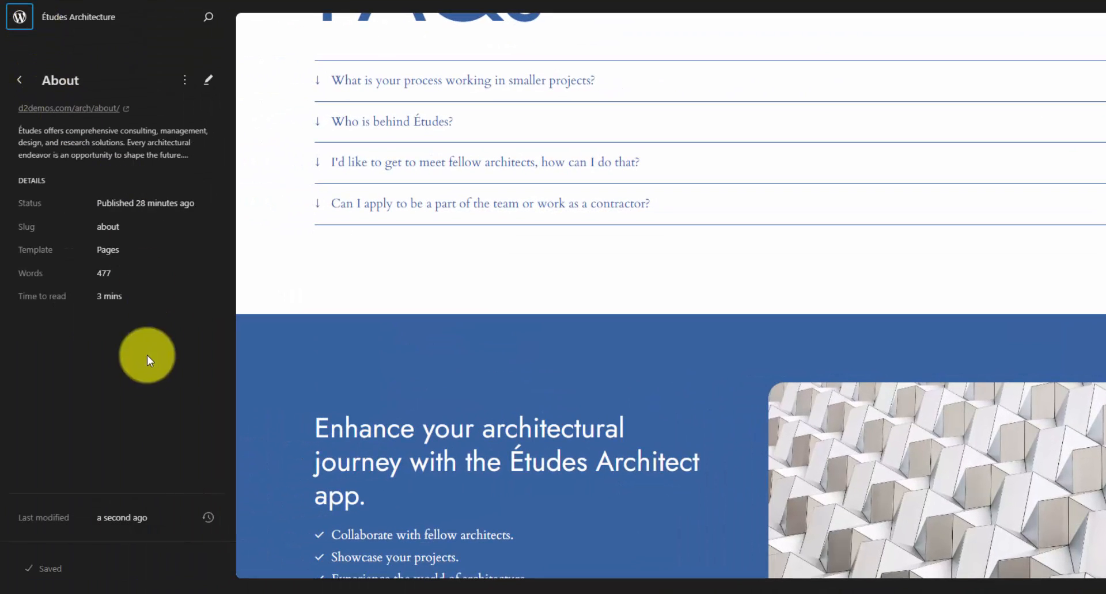
left_click(21, 81)
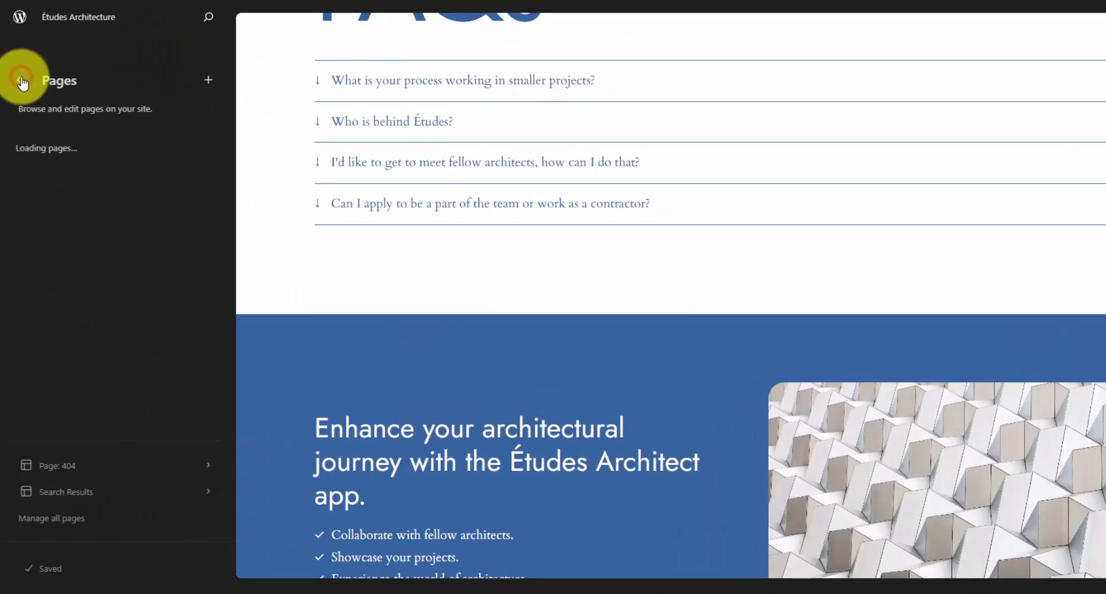
left_click(19, 85)
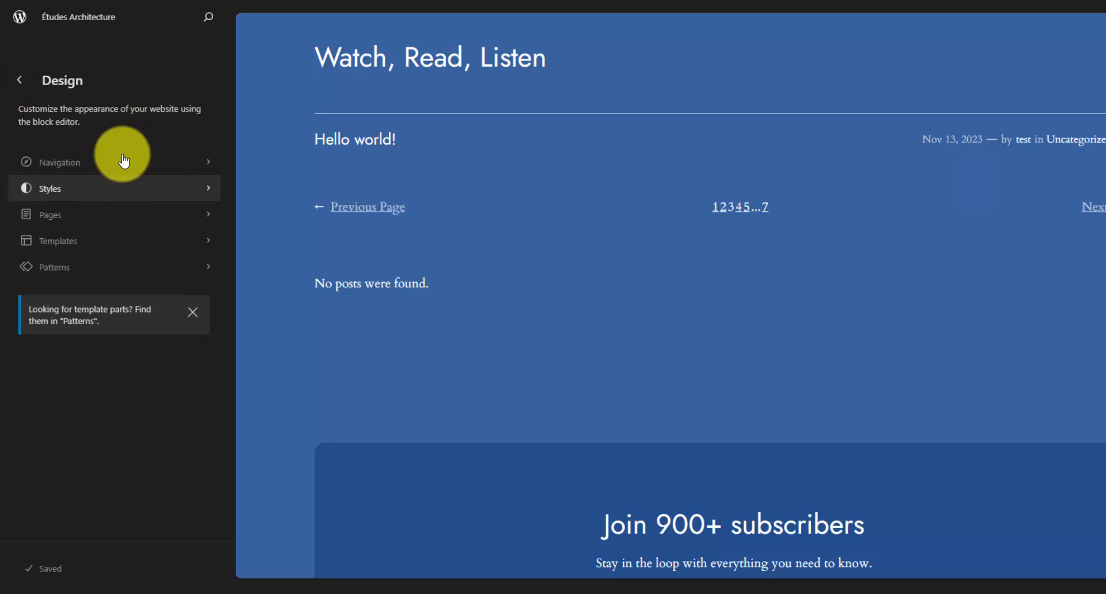
left_click(99, 268)
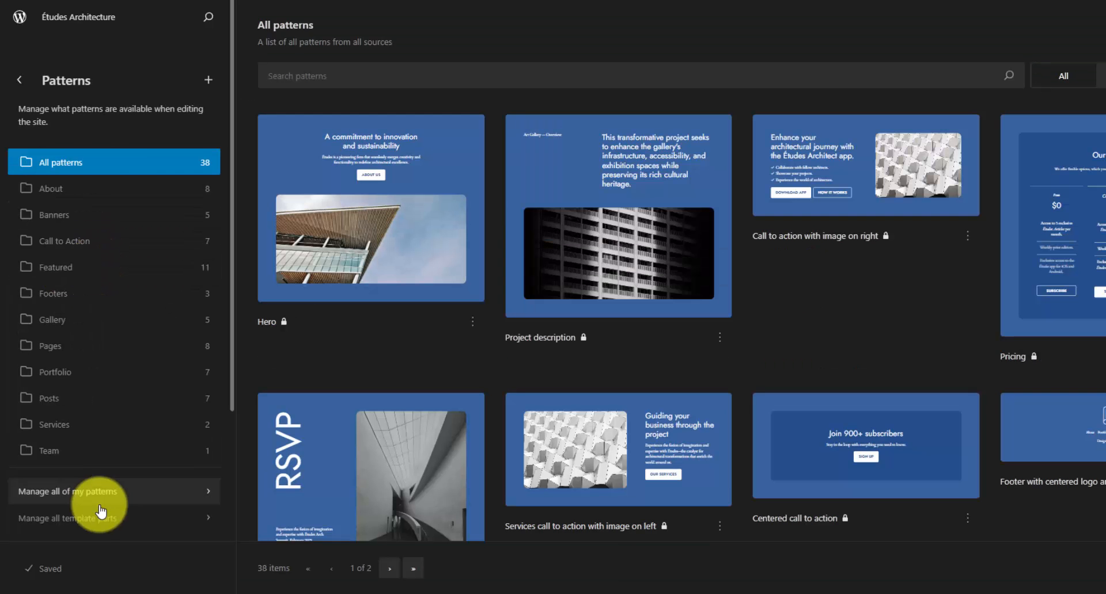
left_click(151, 525)
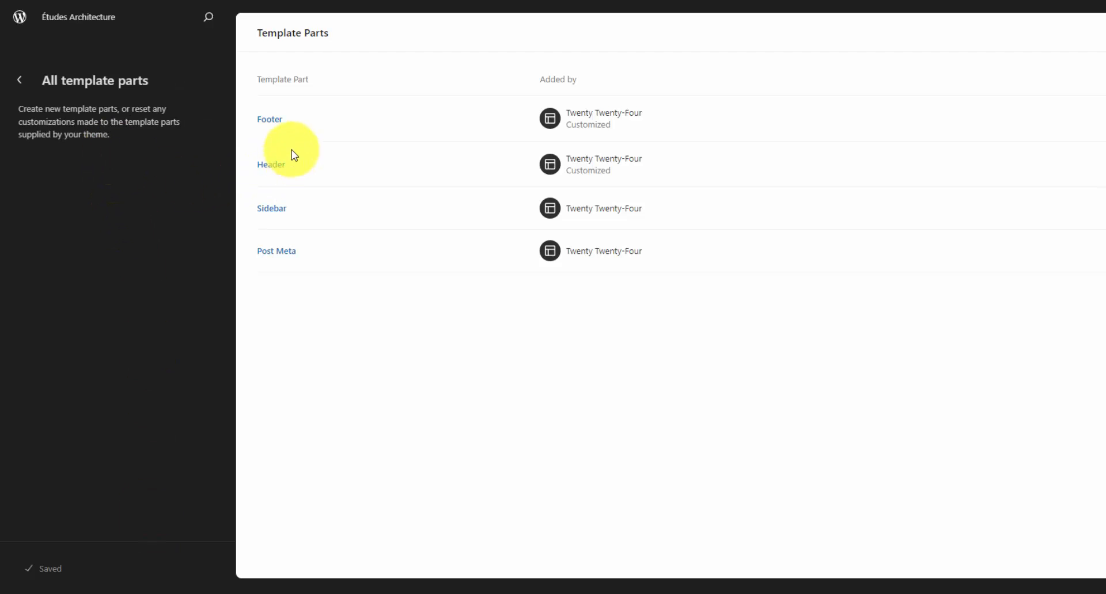
left_click(281, 128)
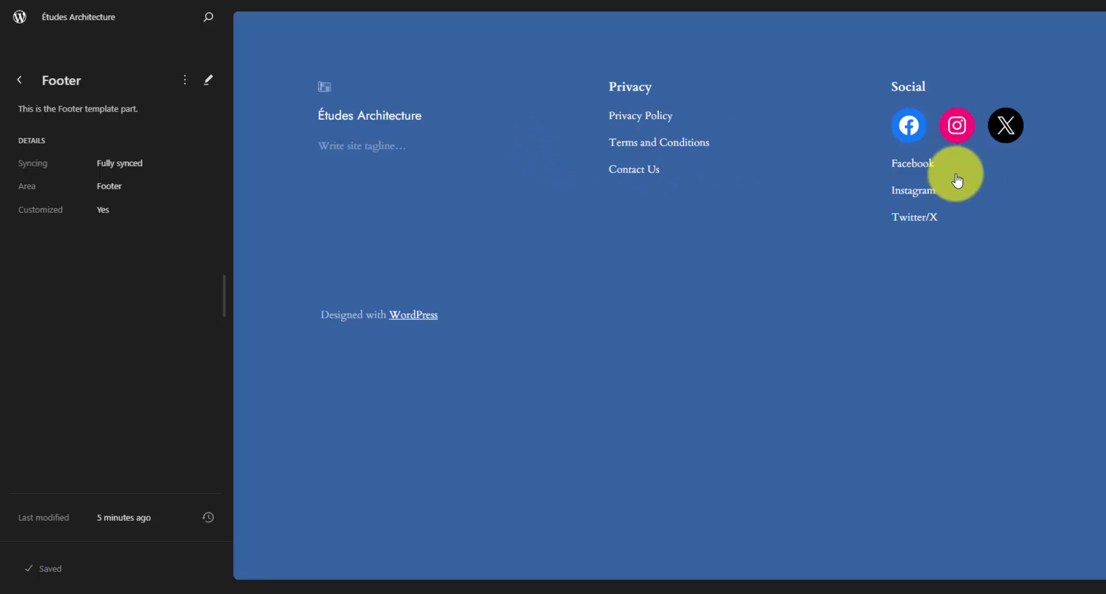
left_click(991, 188)
Delete the stack holding the Facebook, Instagram and Twitter/X text links from the footer's Social column and save the footer
left_click(796, 243)
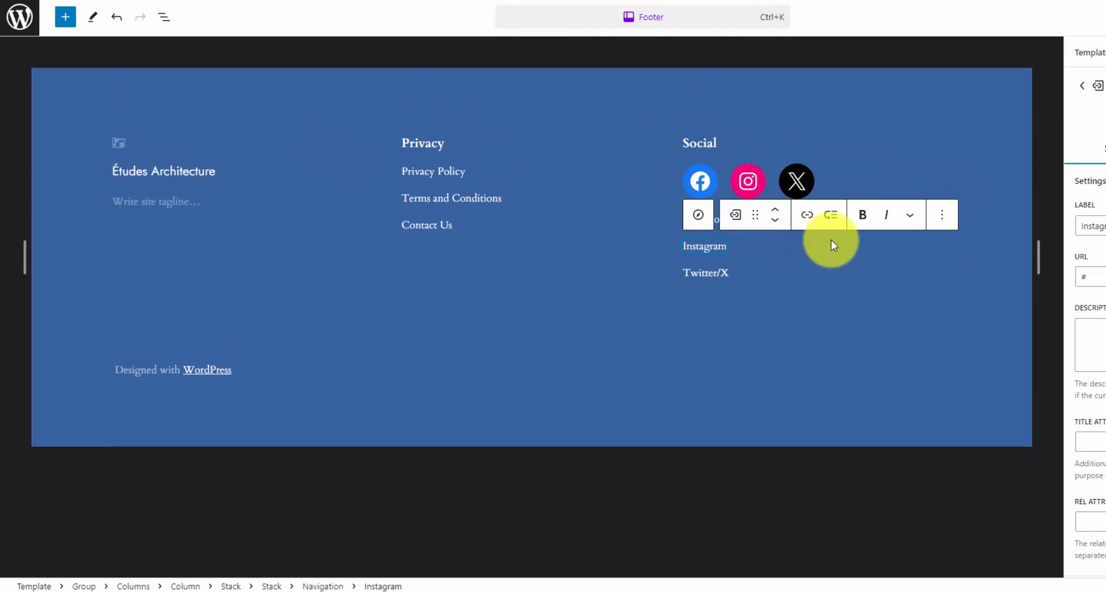
left_click(701, 214)
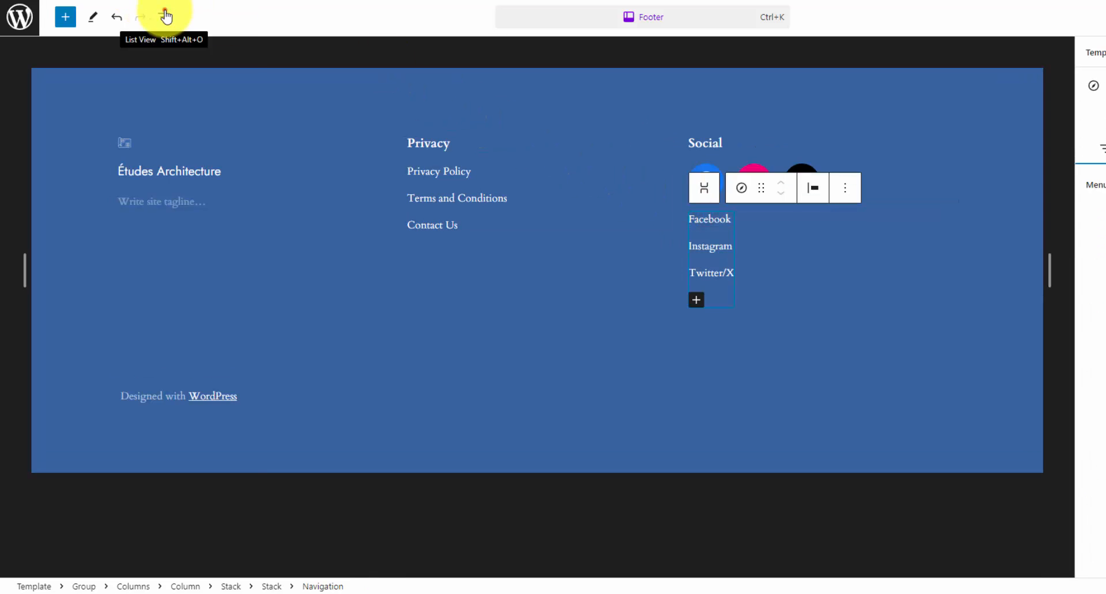
left_click(165, 17)
left_click(173, 272)
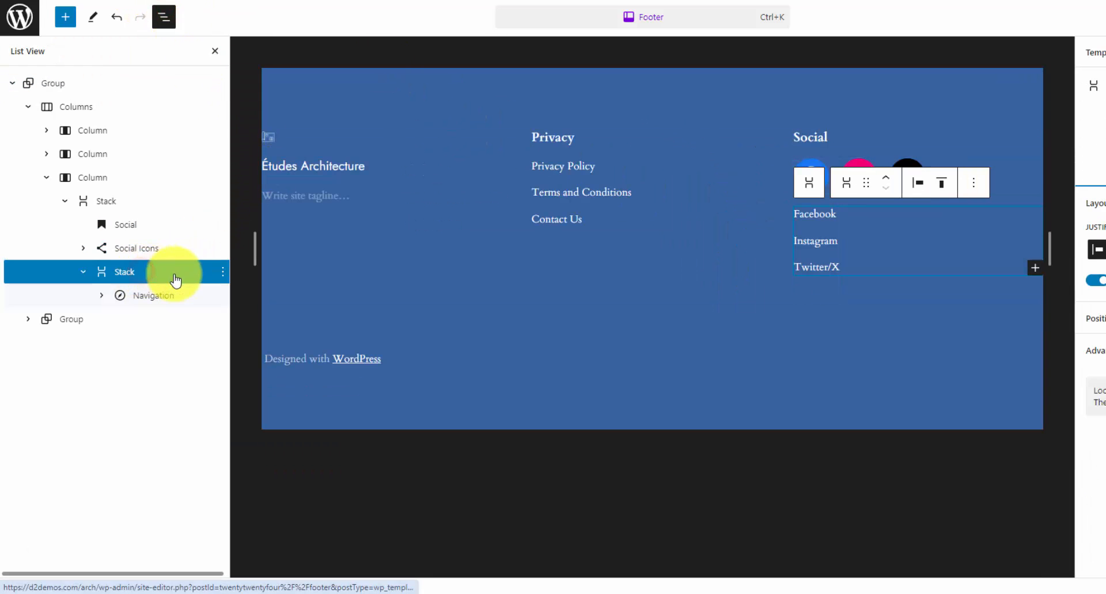
left_click(221, 273)
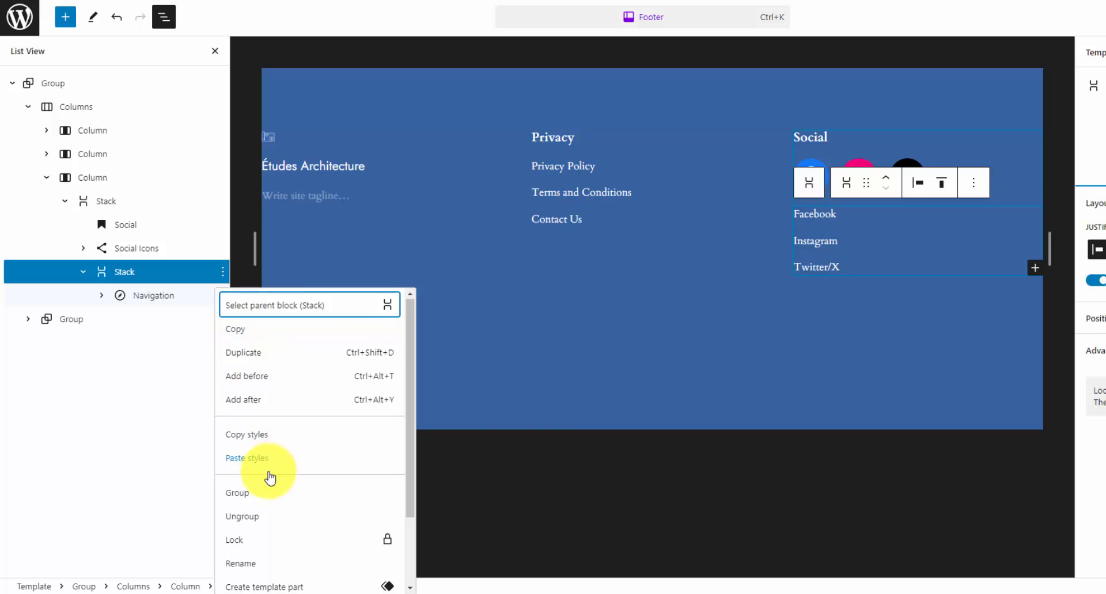
scroll(276, 565, "down", 2)
left_click(276, 579)
left_click(1018, 18)
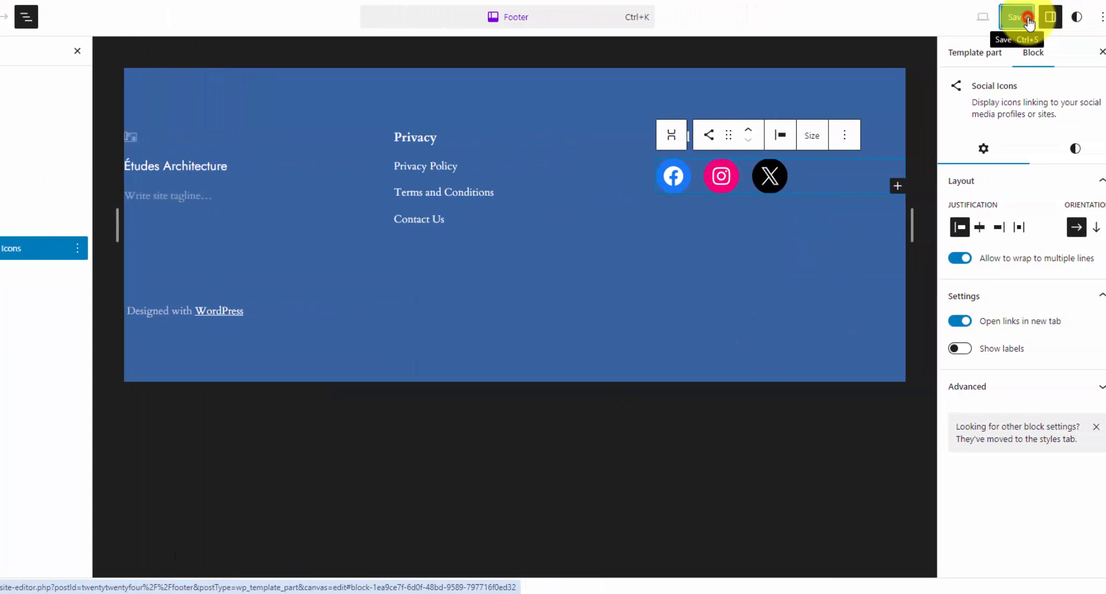
left_click(982, 21)
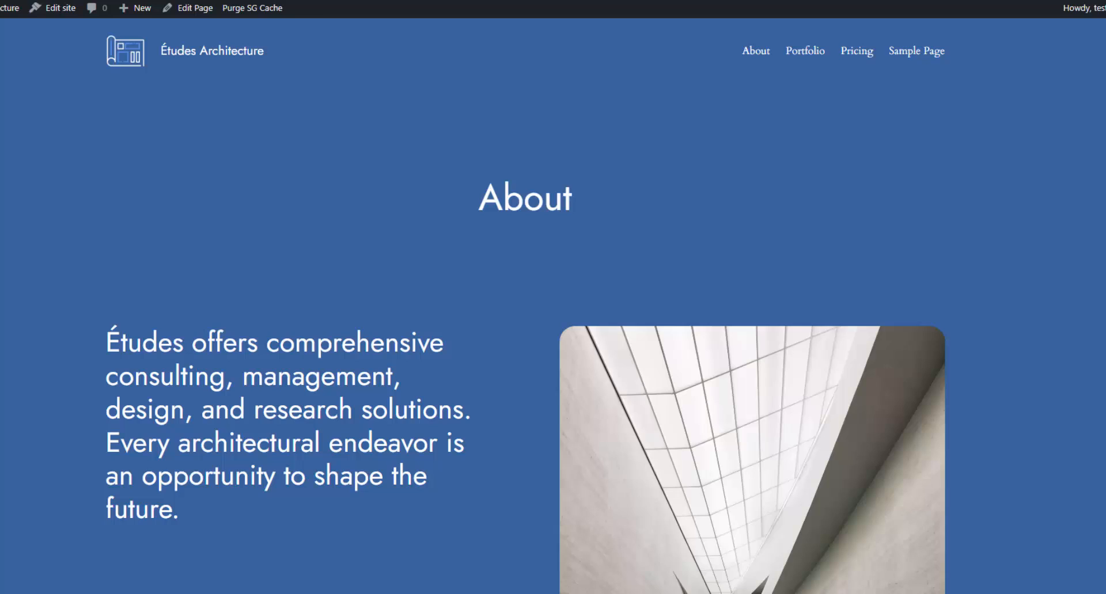
Reload the live About page and examine its team photos and the Social column of the footer
right_click(335, 80)
left_click(393, 98)
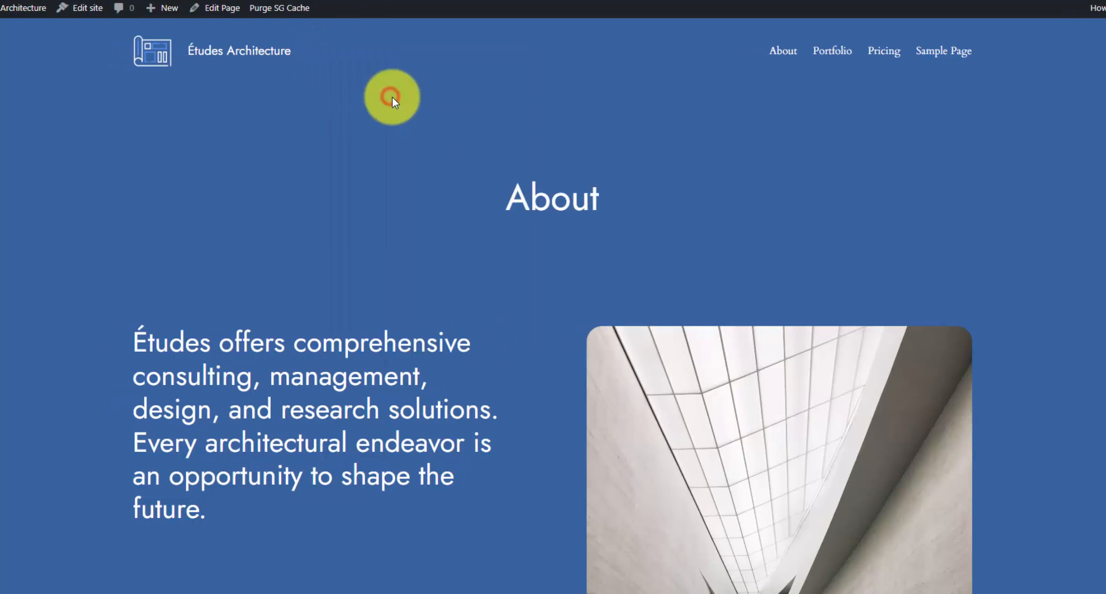
scroll(361, 265, "down", 10)
scroll(420, 91, "down", 15)
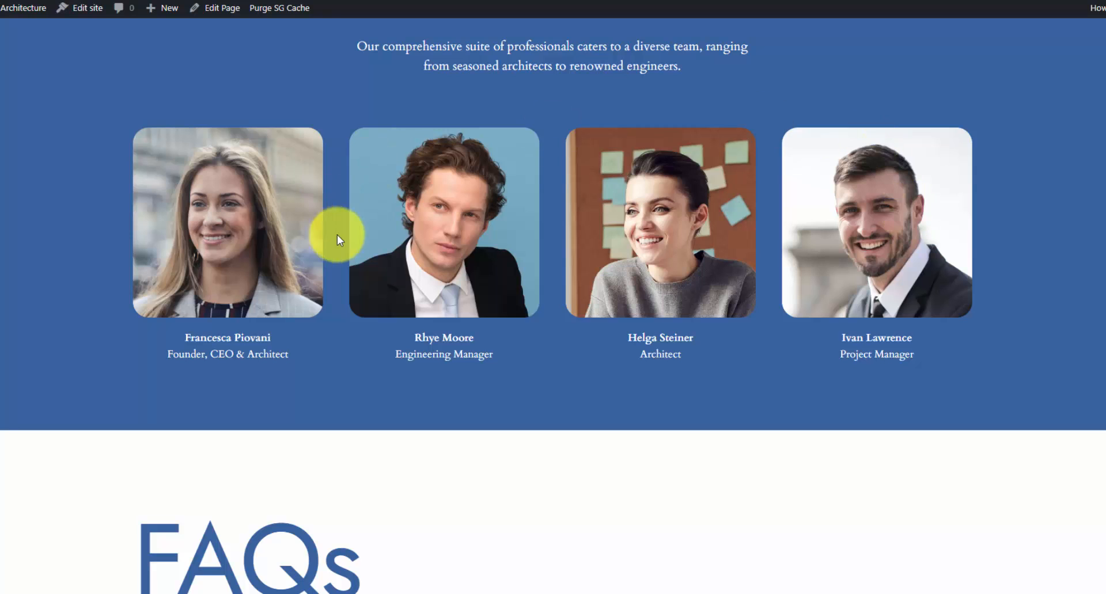
scroll(859, 228, "down", 3)
scroll(645, 254, "up", 2)
scroll(494, 270, "down", 15)
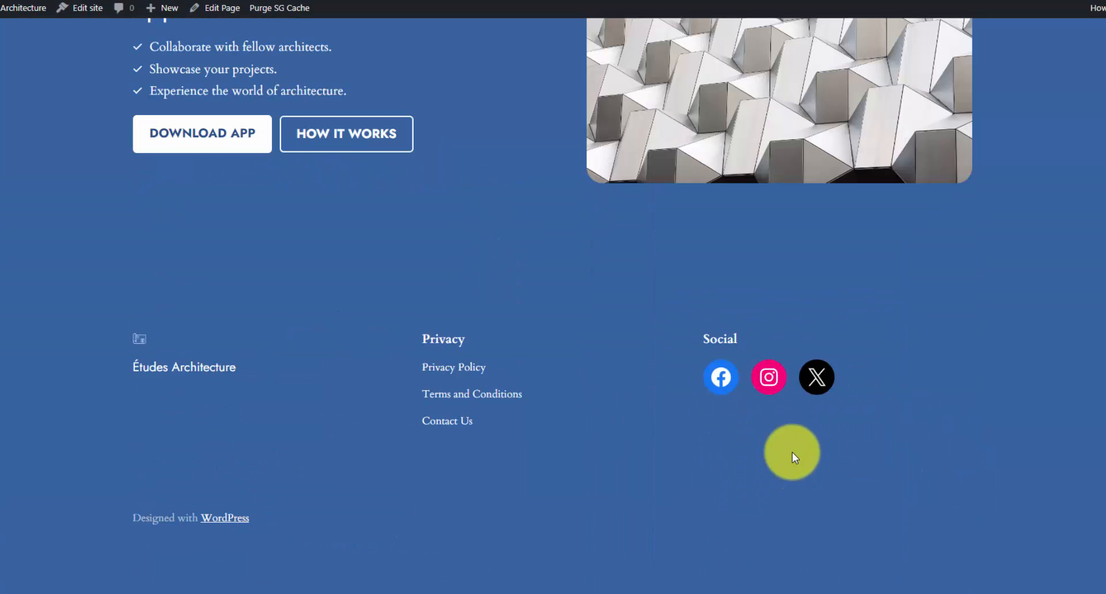
scroll(758, 417, "up", 20)
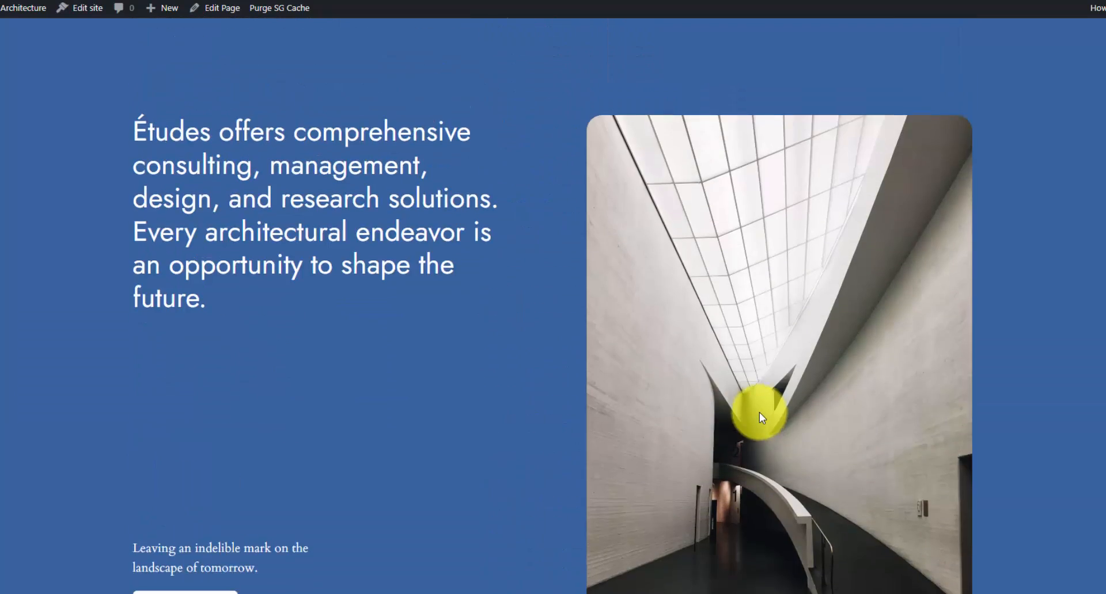
scroll(759, 413, "up", 3)
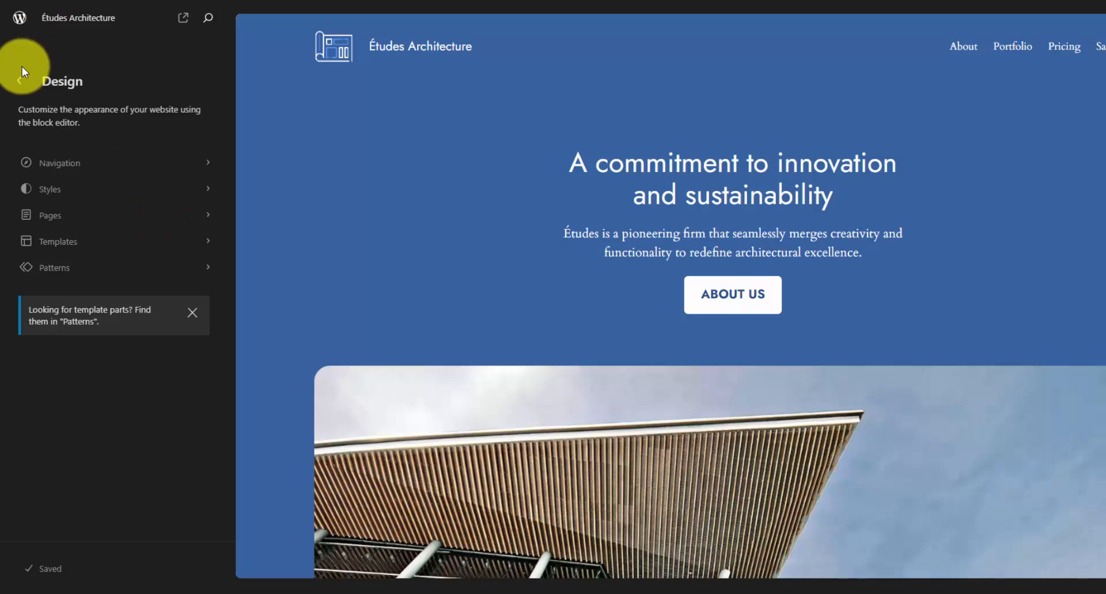
Return to the WordPress dashboard and open the Portfolio page for editing from the list of pages
left_click(21, 19)
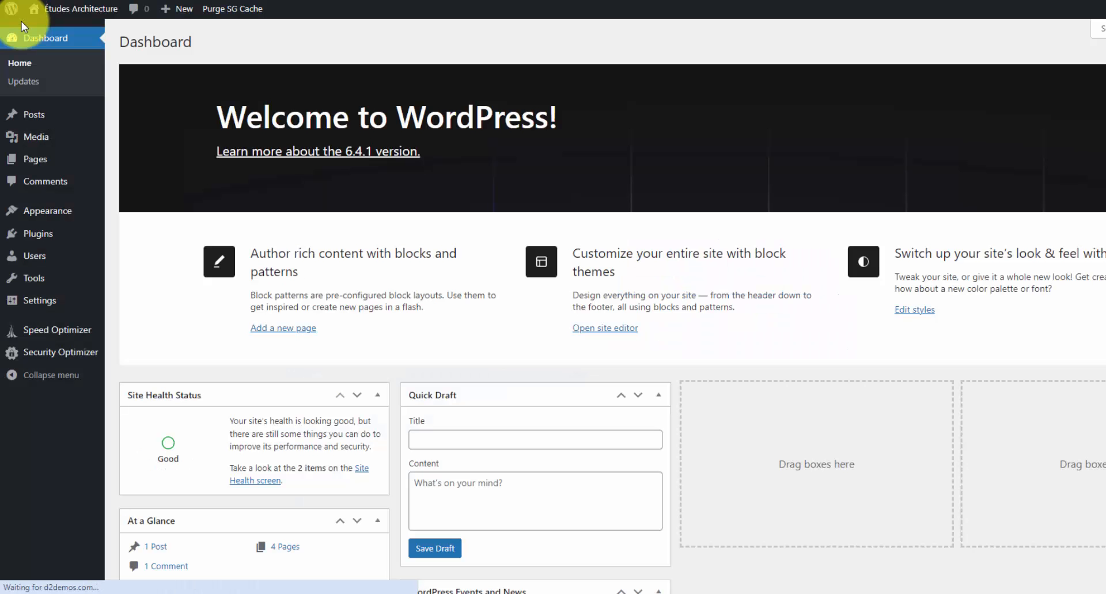
left_click(49, 157)
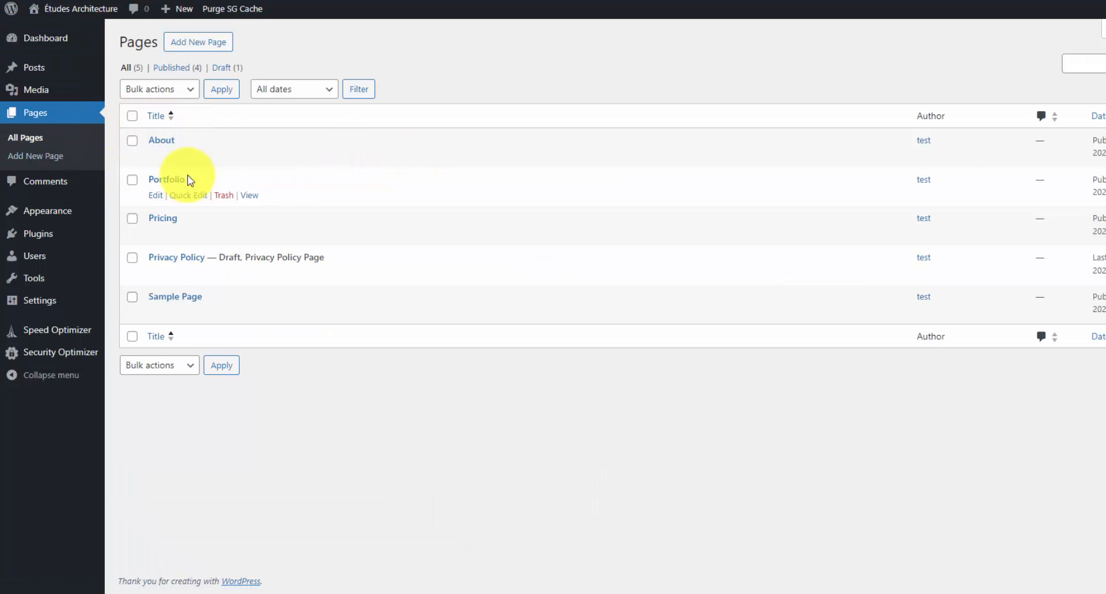
left_click(167, 183)
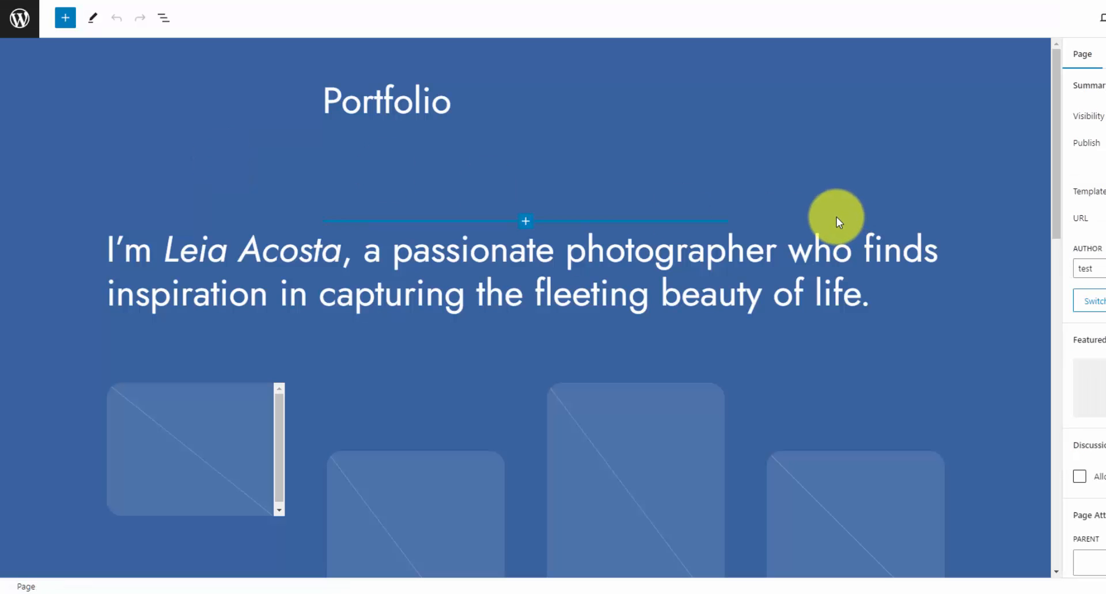
Fill the first image placeholder in the Portfolio page's gallery with pexels-pixabay-417273.jpg from the media library and check its aspect ratio options
scroll(900, 316, "down", 3)
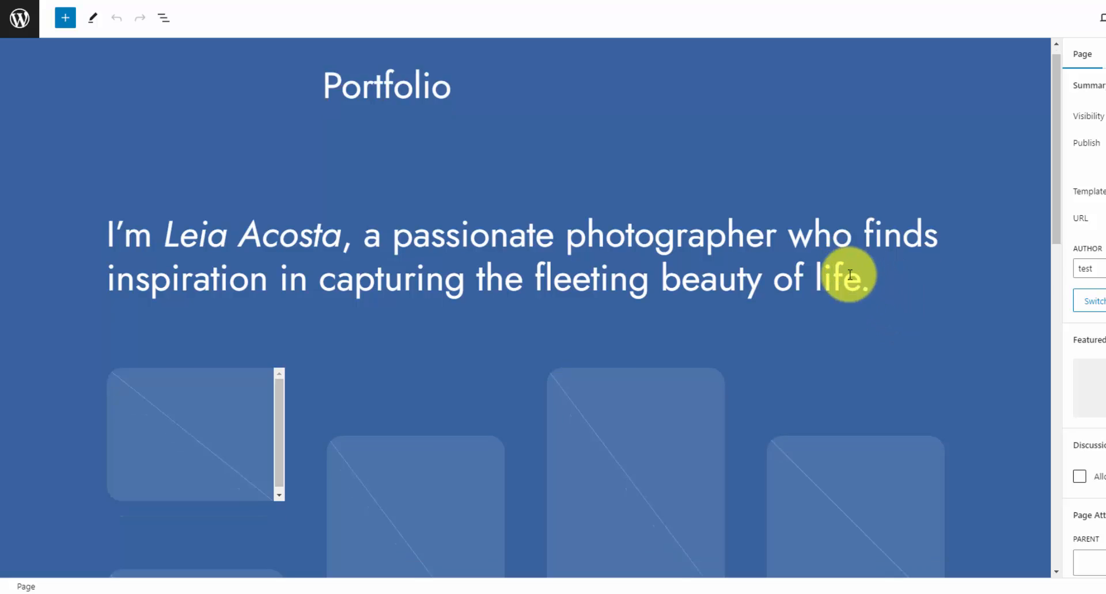
scroll(362, 232, "down", 1)
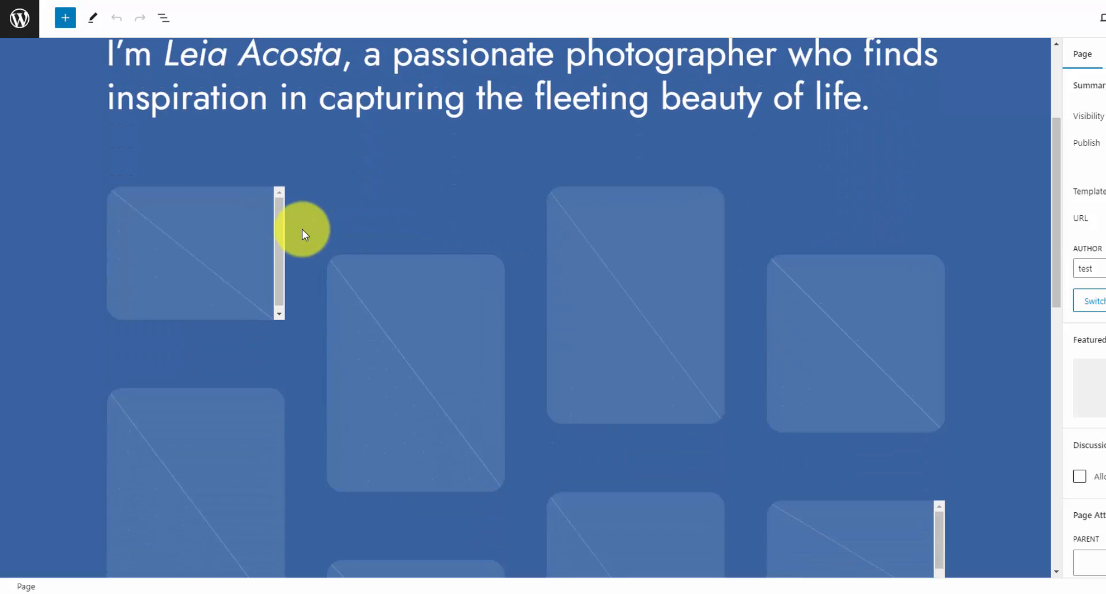
left_click(213, 233)
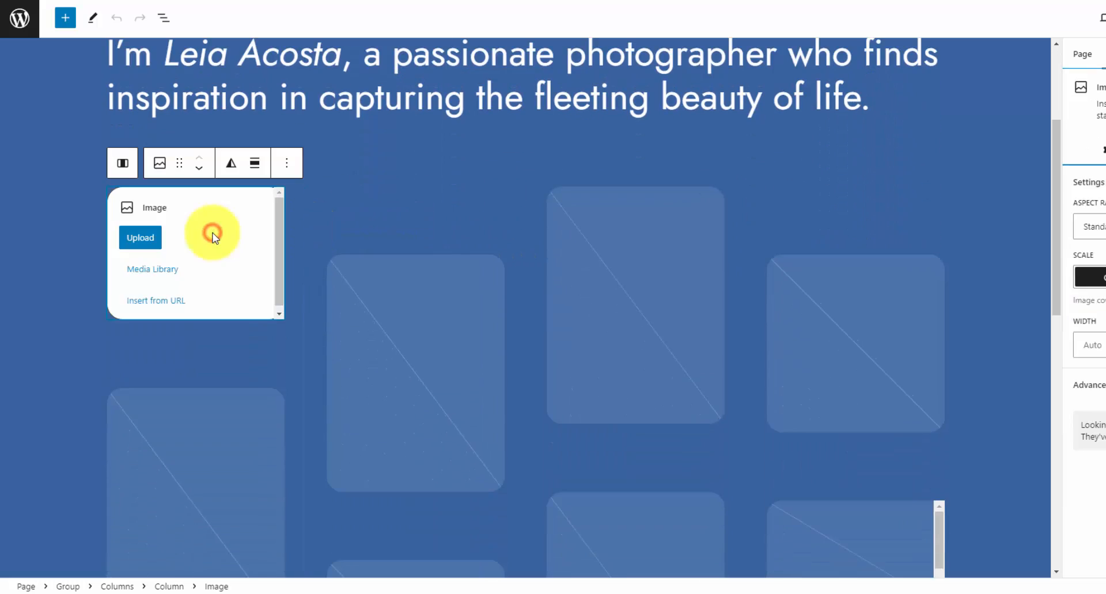
left_click(160, 281)
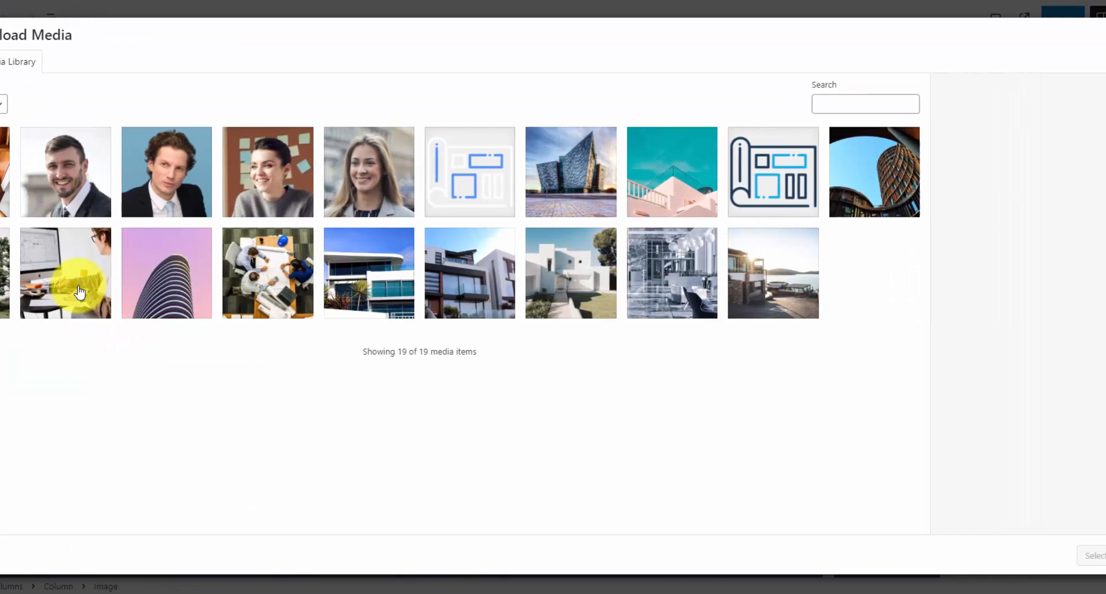
left_click(858, 196)
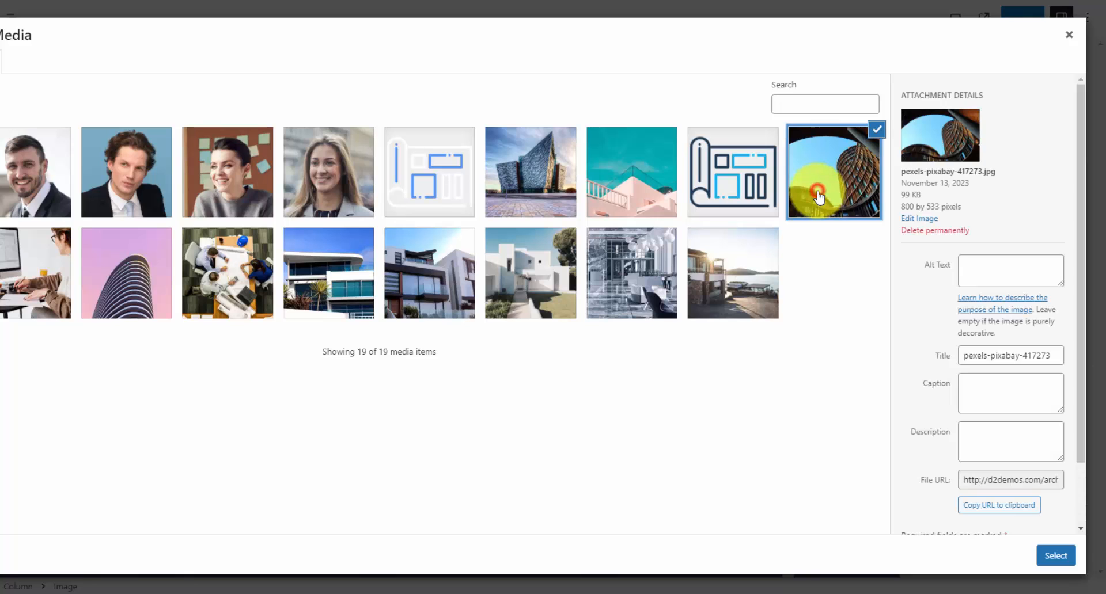
left_click(1056, 556)
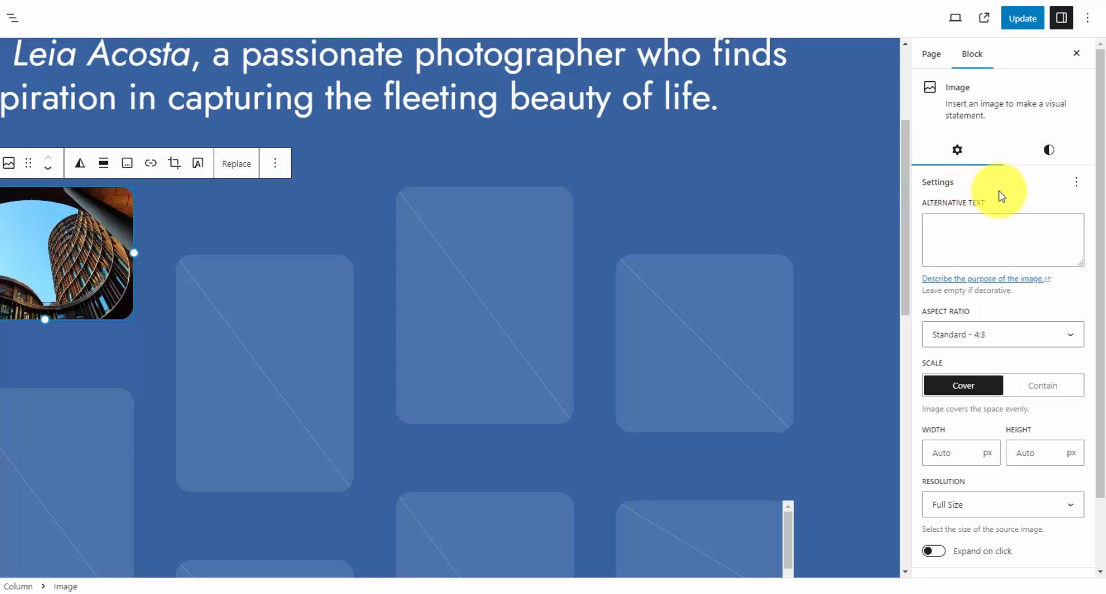
left_click(1072, 338)
left_click(1065, 340)
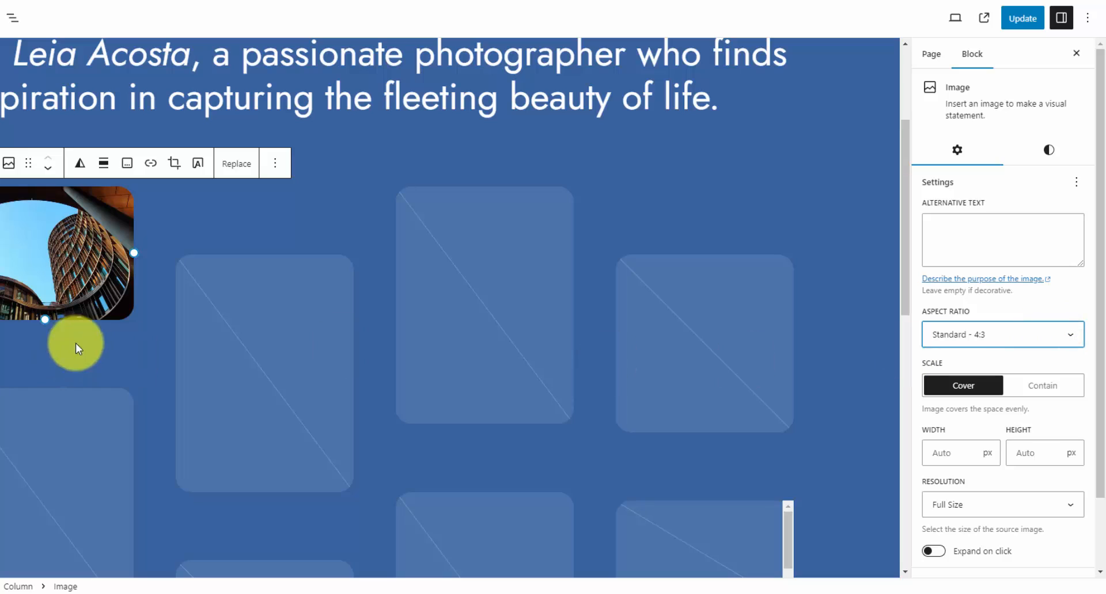
Keep the first gallery image's scale set to Cover
left_click(963, 392)
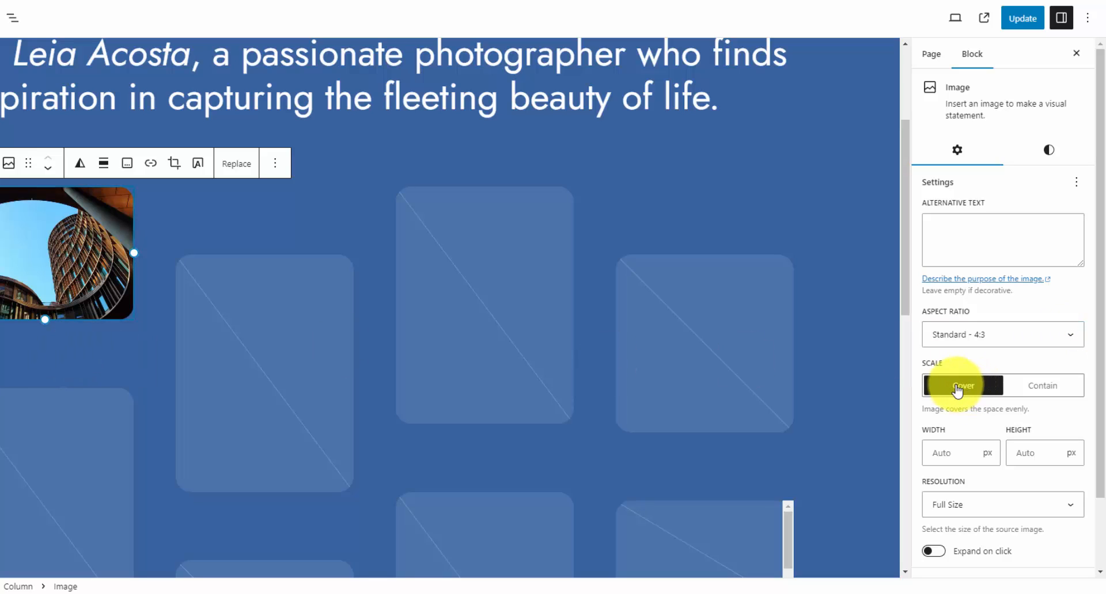
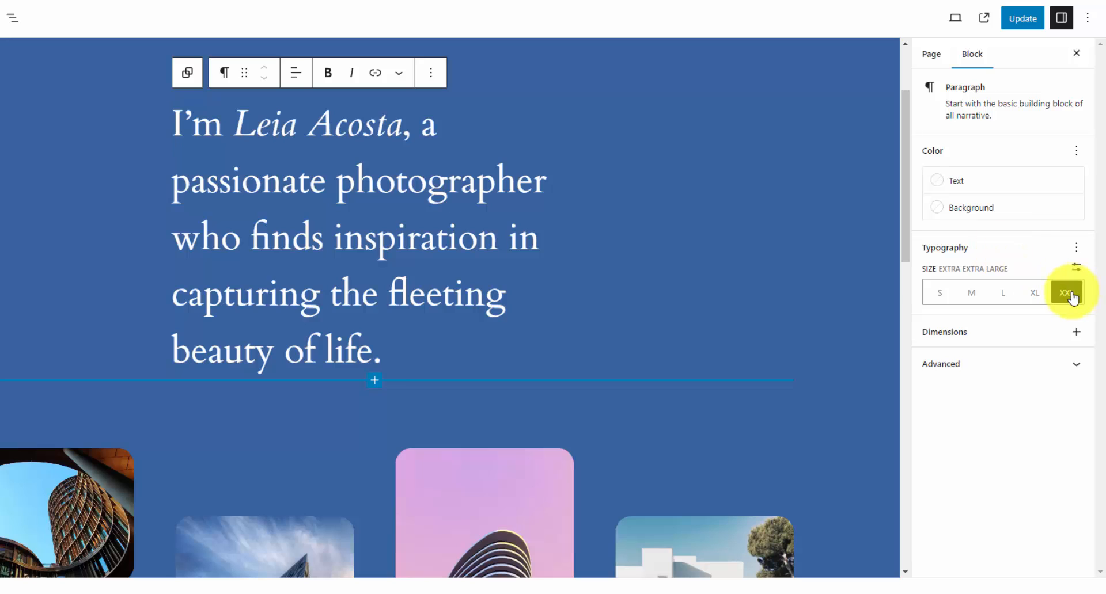
Clear the intro paragraph's XXL font size and replace its text with "Here are some of our architectural designs."
left_click(1076, 250)
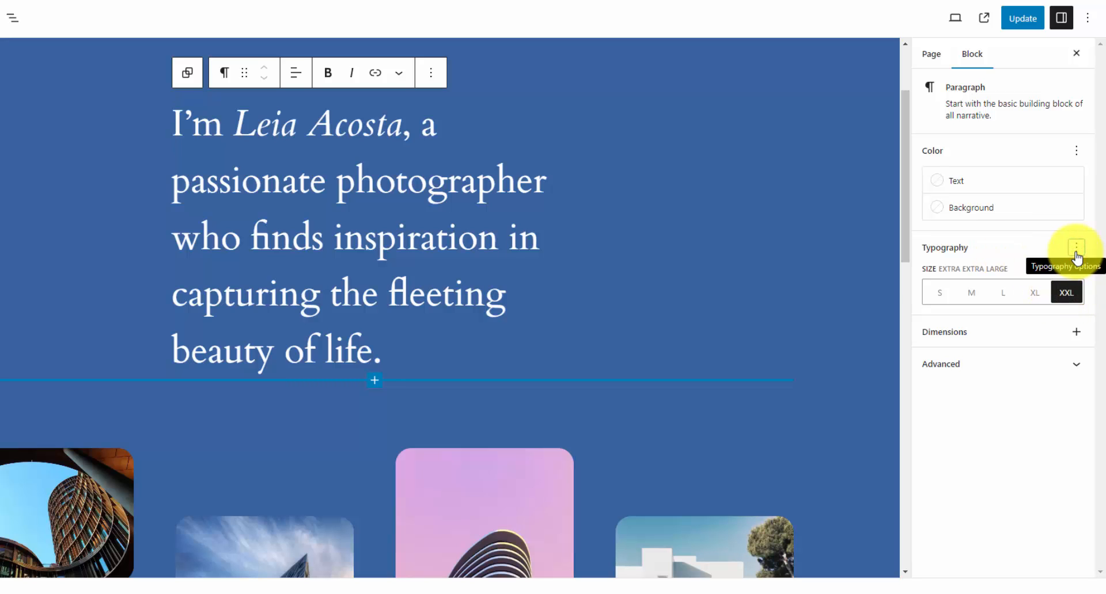
left_click(1064, 302)
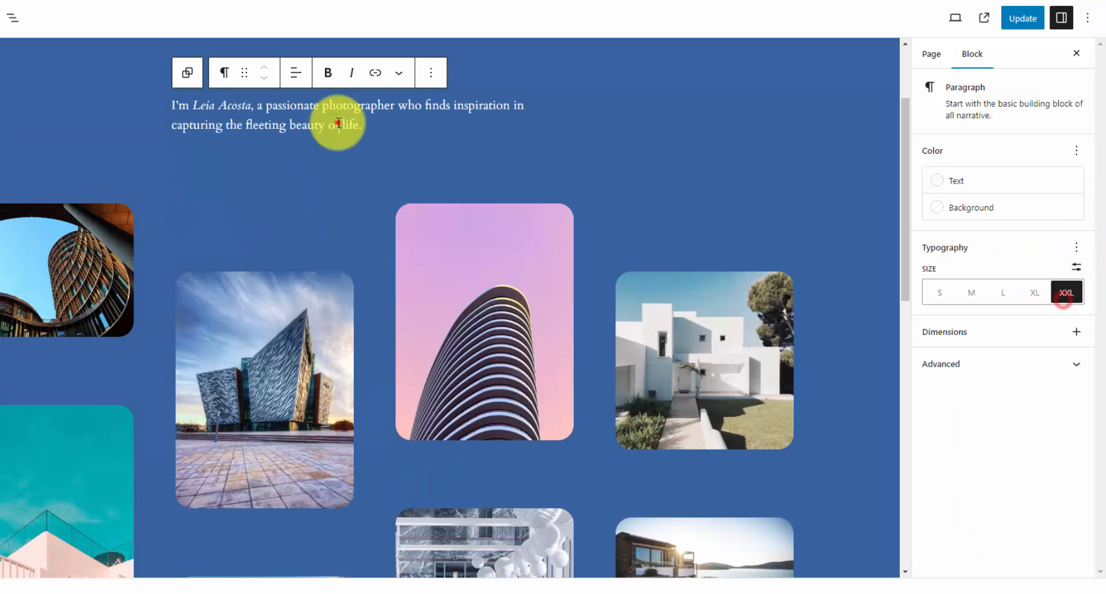
triple_click(339, 123)
type("H")
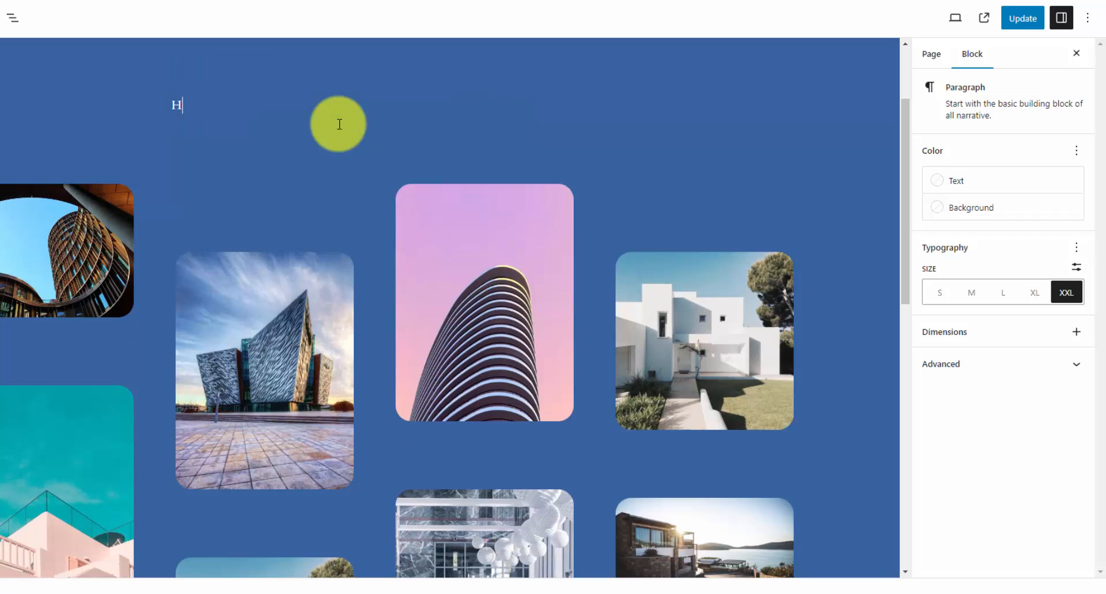
type("ere are some of our architectural designs.")
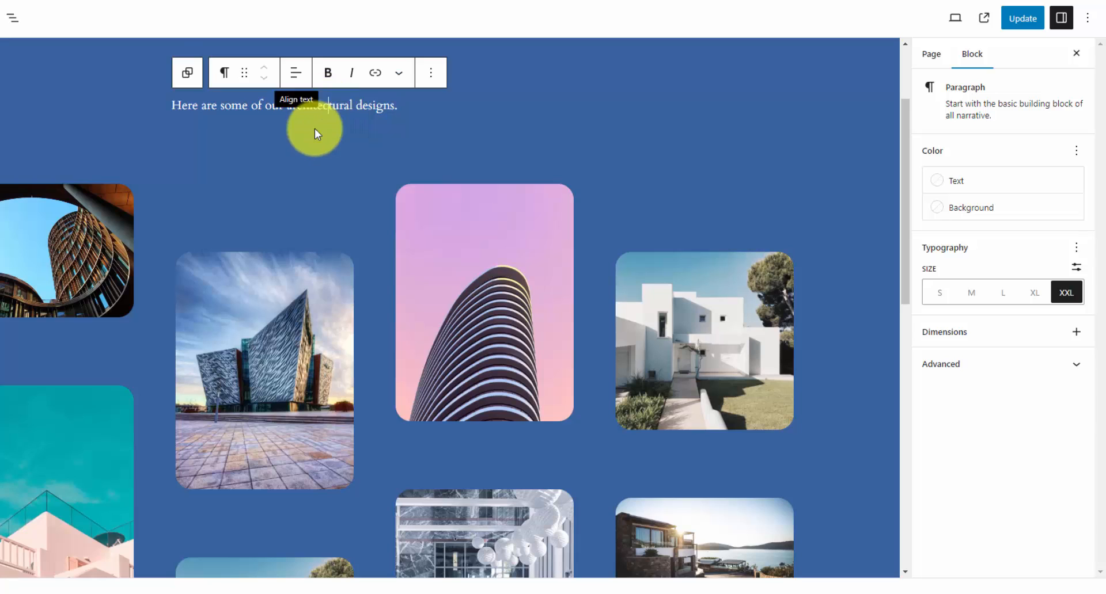
Center the intro paragraph on the Portfolio page and update the page
scroll(341, 193, "up", 3)
left_click(296, 204)
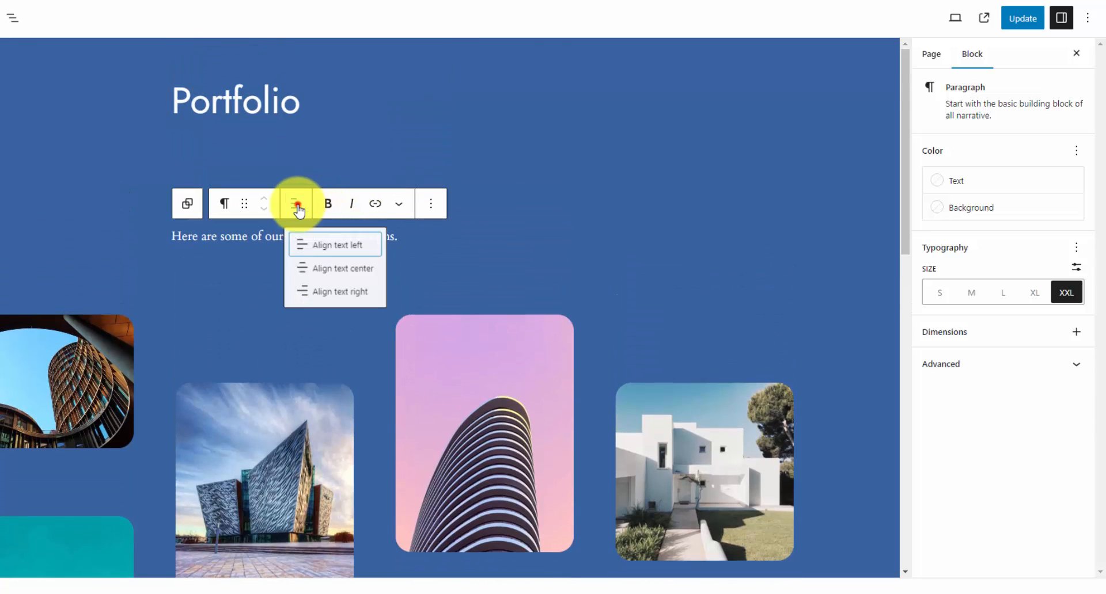
left_click(334, 266)
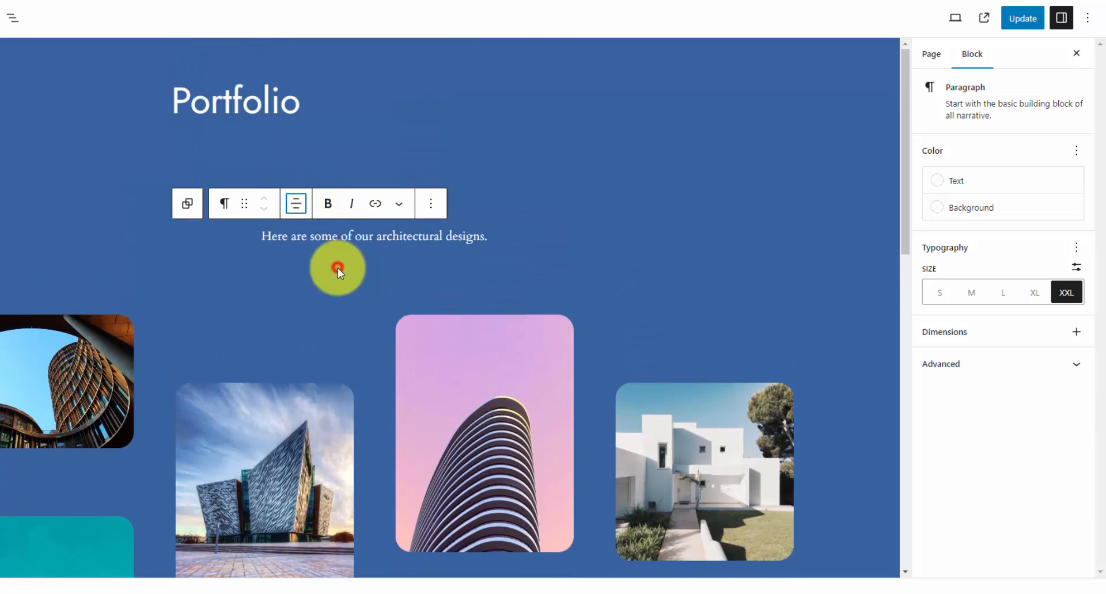
left_click(1022, 25)
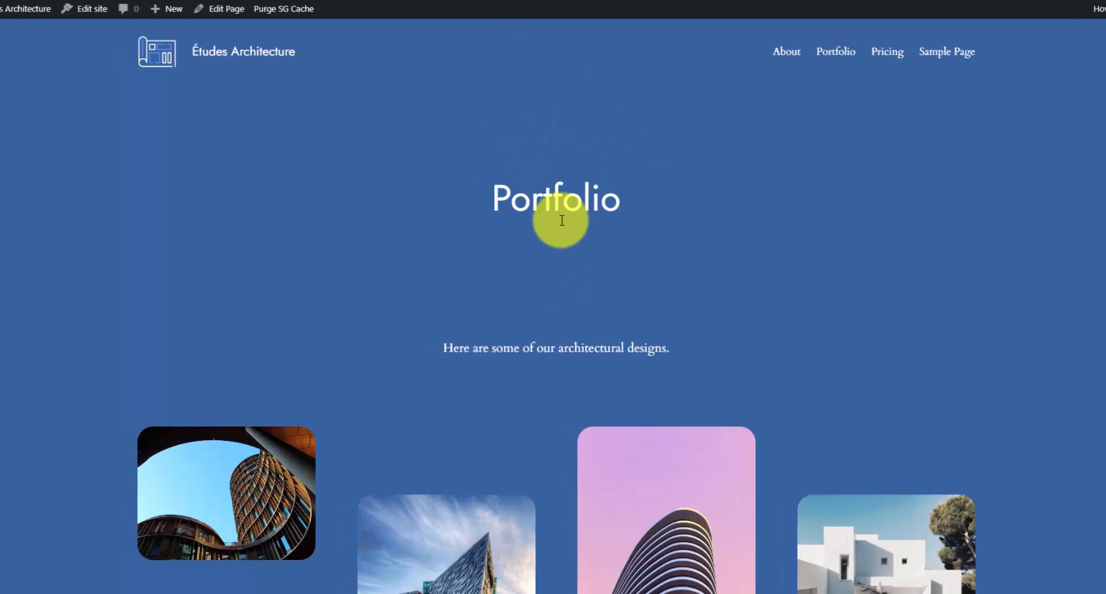
Review the title and image gallery on the live Portfolio page and enlarge the first gallery image
left_click_drag(500, 200, 674, 199)
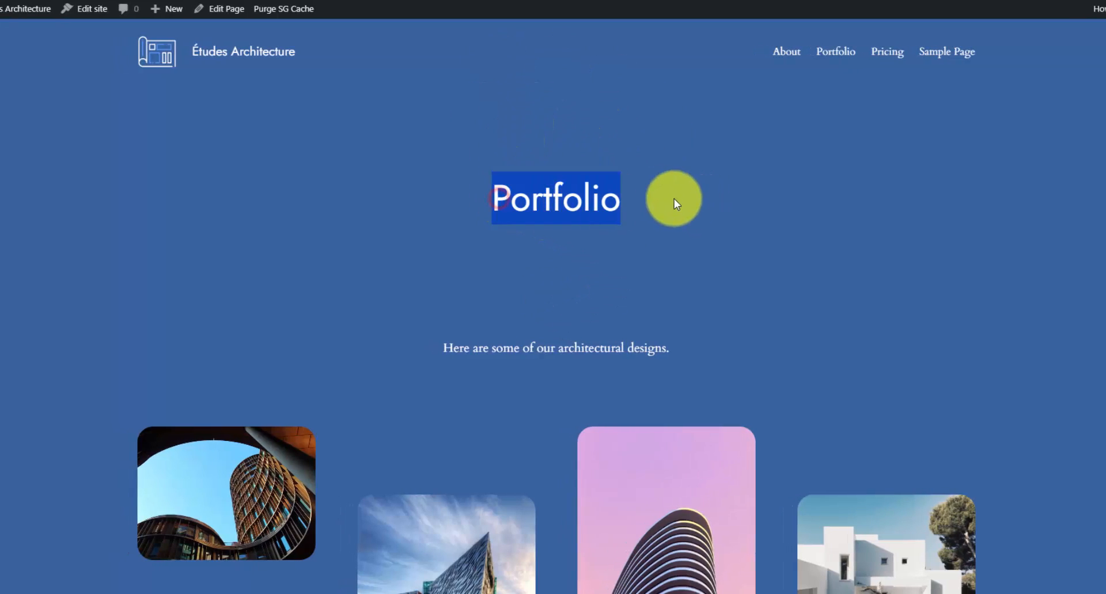
left_click(674, 199)
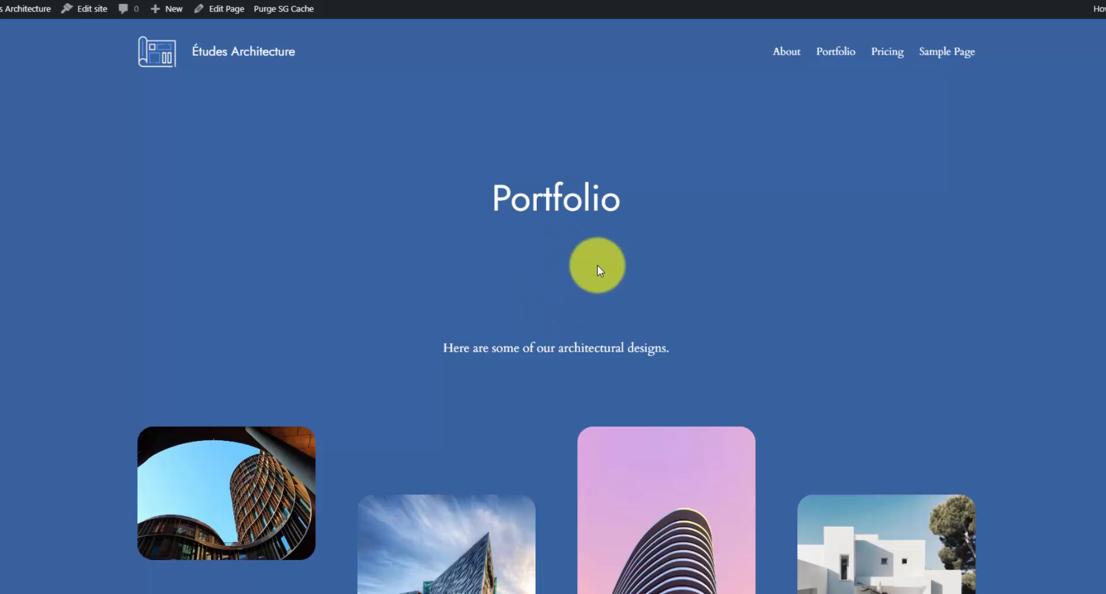
scroll(596, 265, "down", 5)
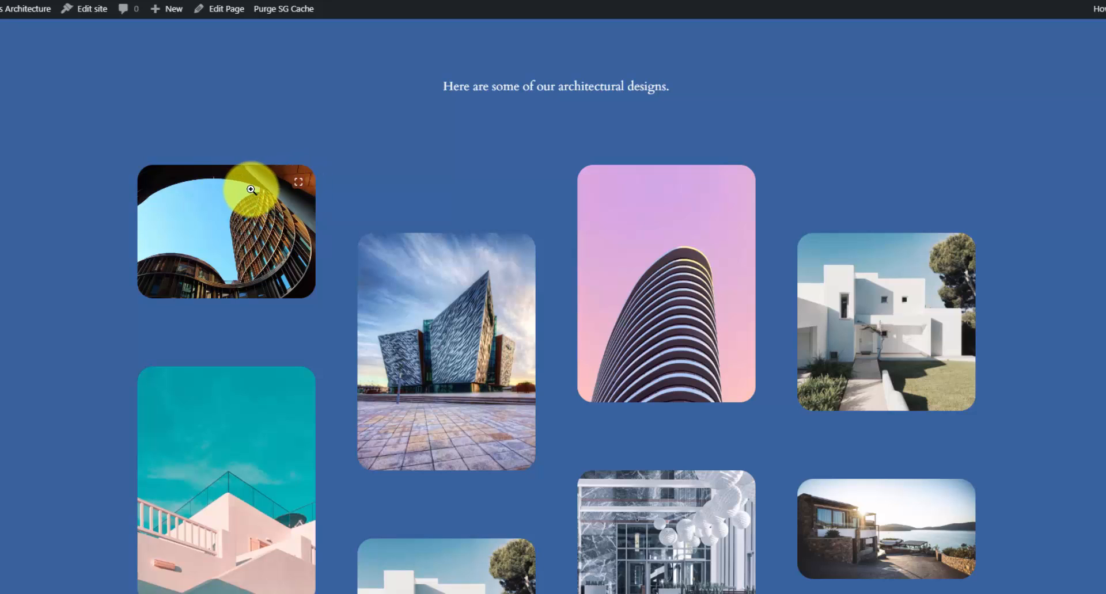
left_click(240, 224)
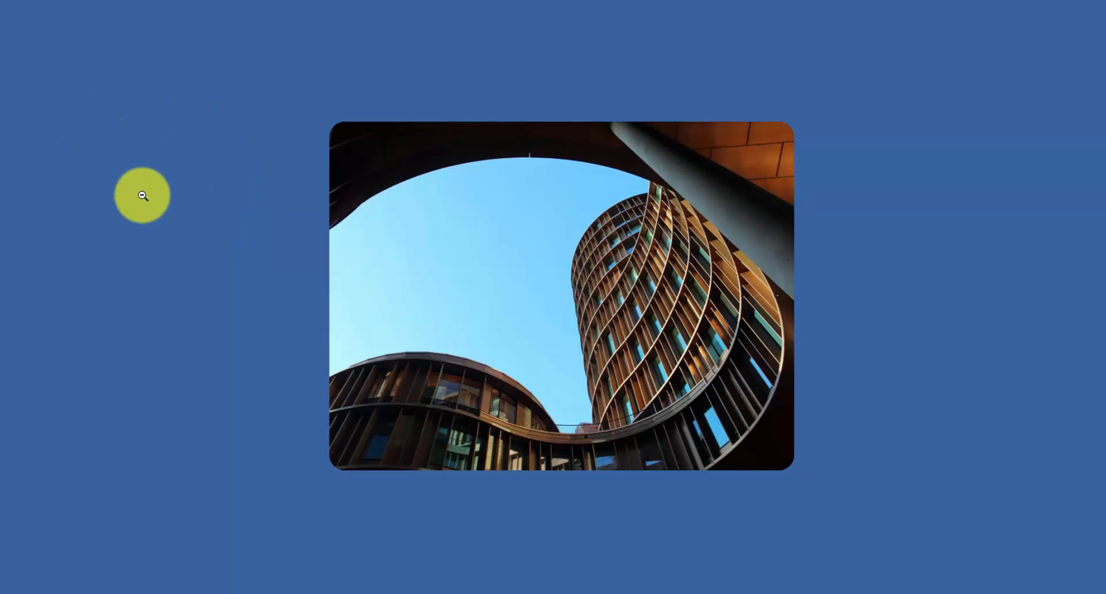
Inspect the background behind the enlarged image with the browser's developer tools and examine its style rules
right_click(175, 198)
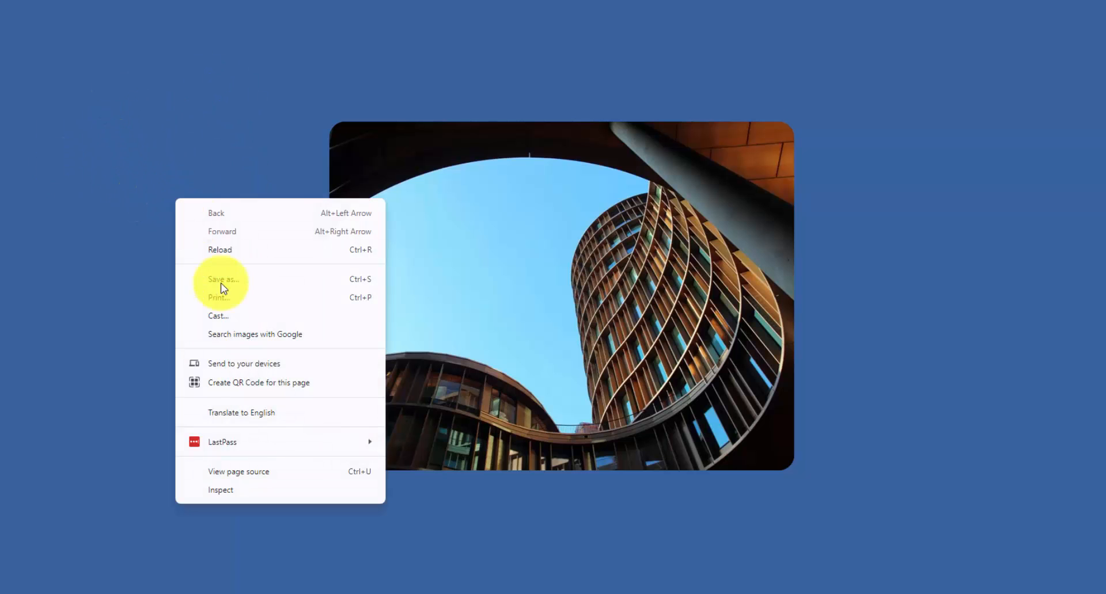
left_click(243, 491)
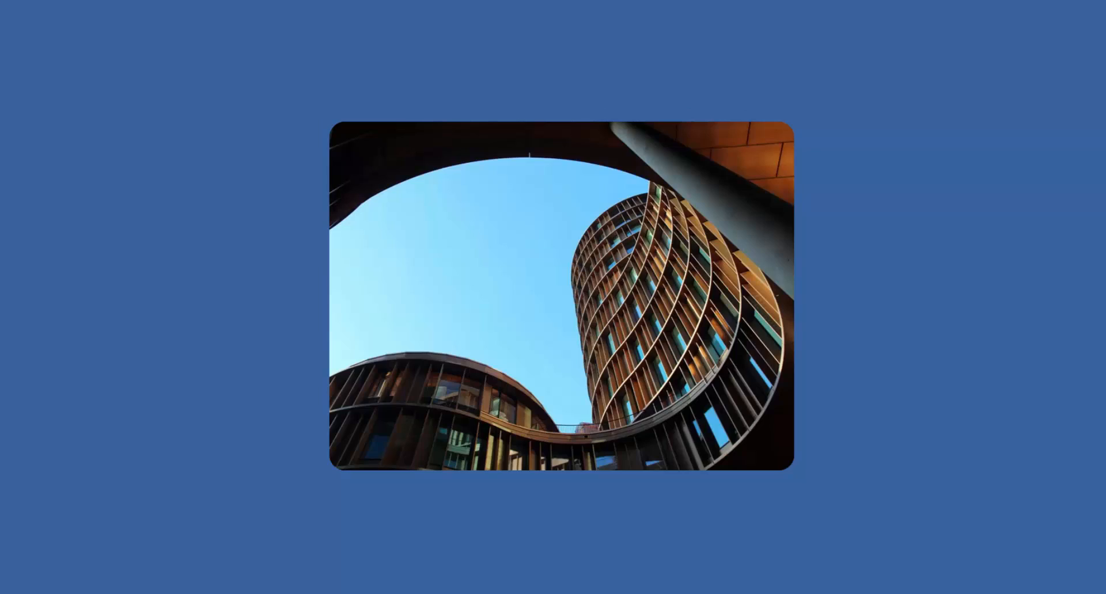
left_click_drag(1105, 11, 798, 30)
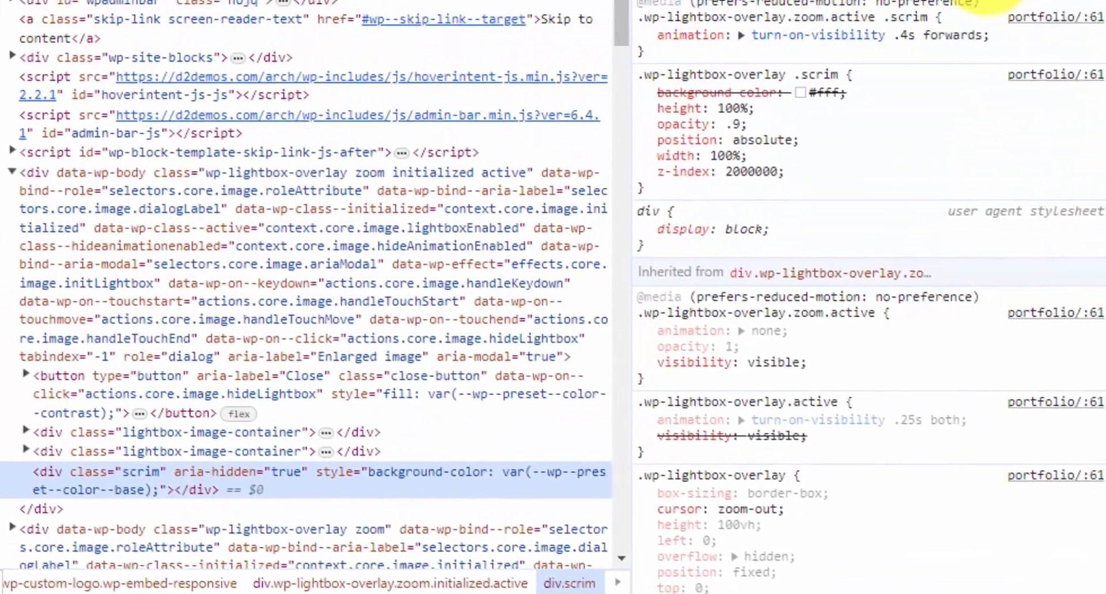
mouse_move(958, 131)
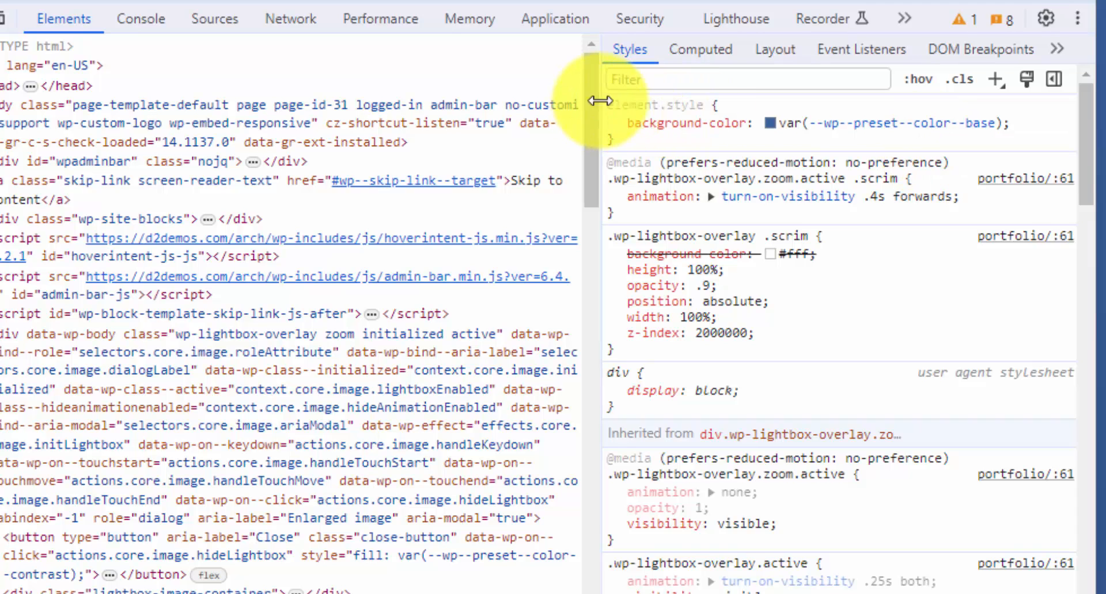
left_click_drag(606, 106, 662, 106)
left_click(663, 106)
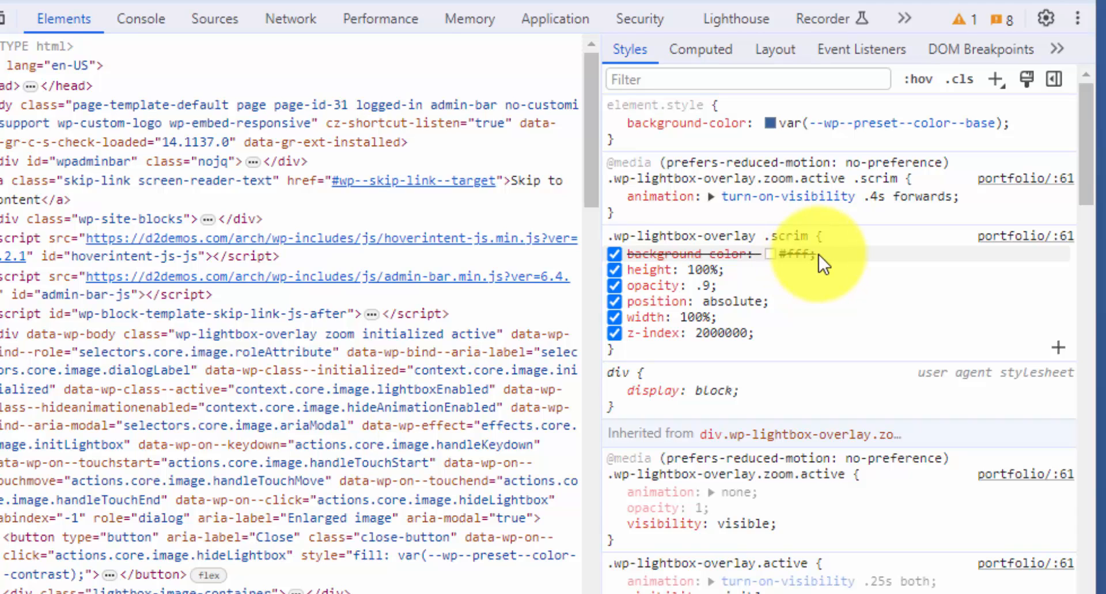
Copy the .wp-lightbox-overlay .scrim selector with its background-color declaration from the style rules
left_click_drag(818, 255, 612, 238)
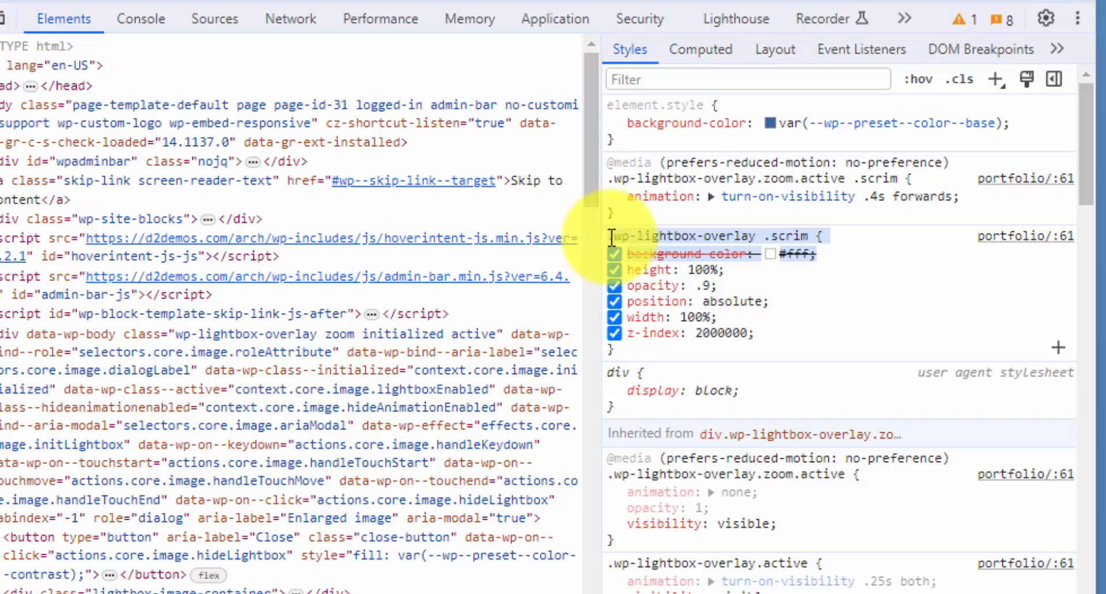
left_click(731, 235)
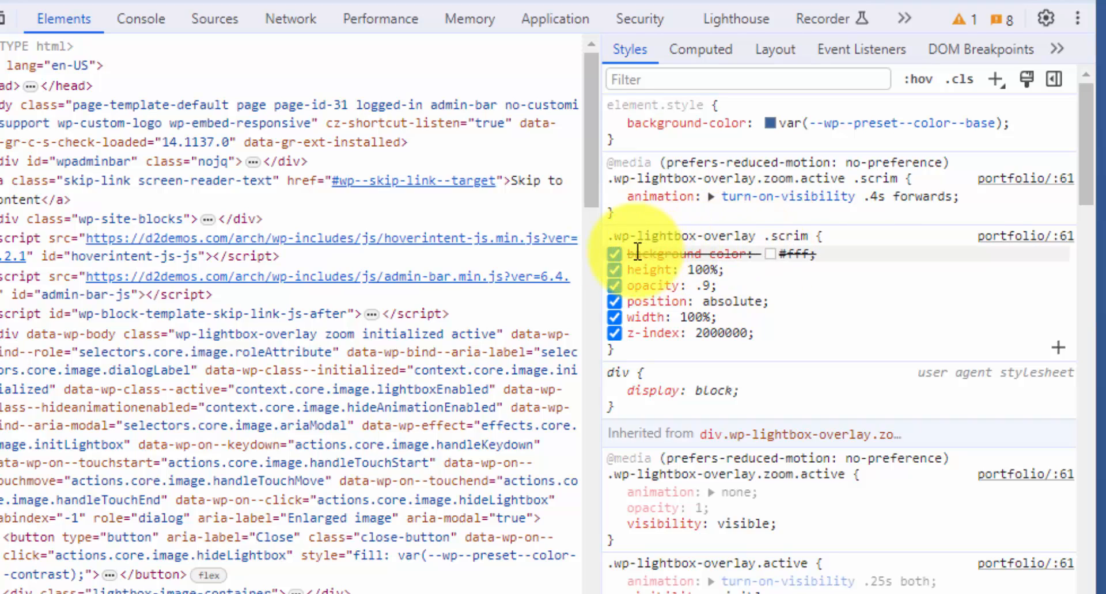
left_click(795, 254)
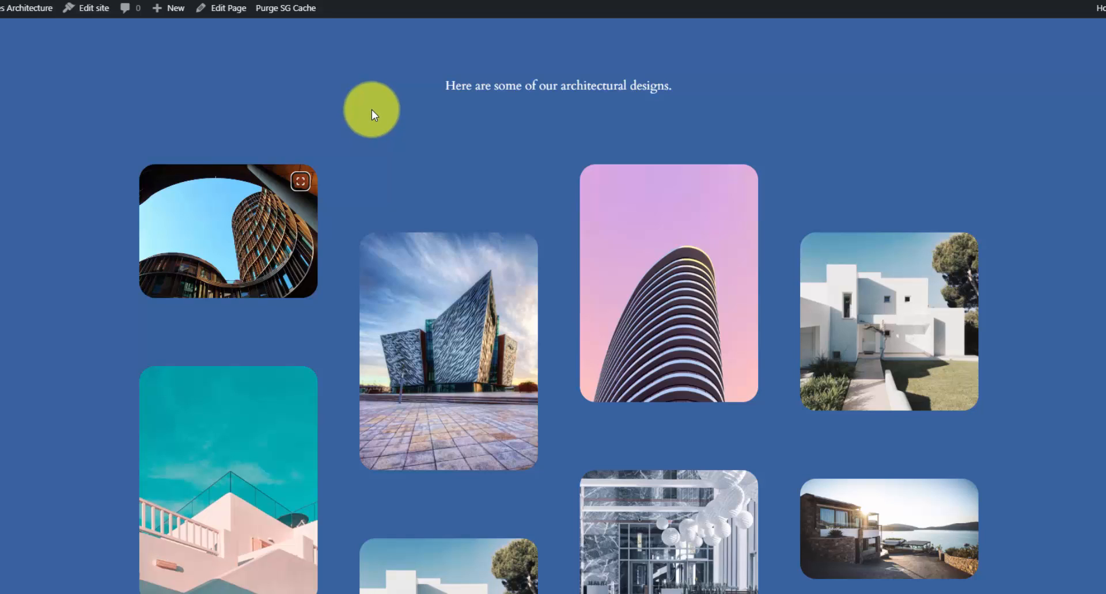
Leave the Portfolio page editor for the list of pages and open the Site Editor
left_click(648, 166)
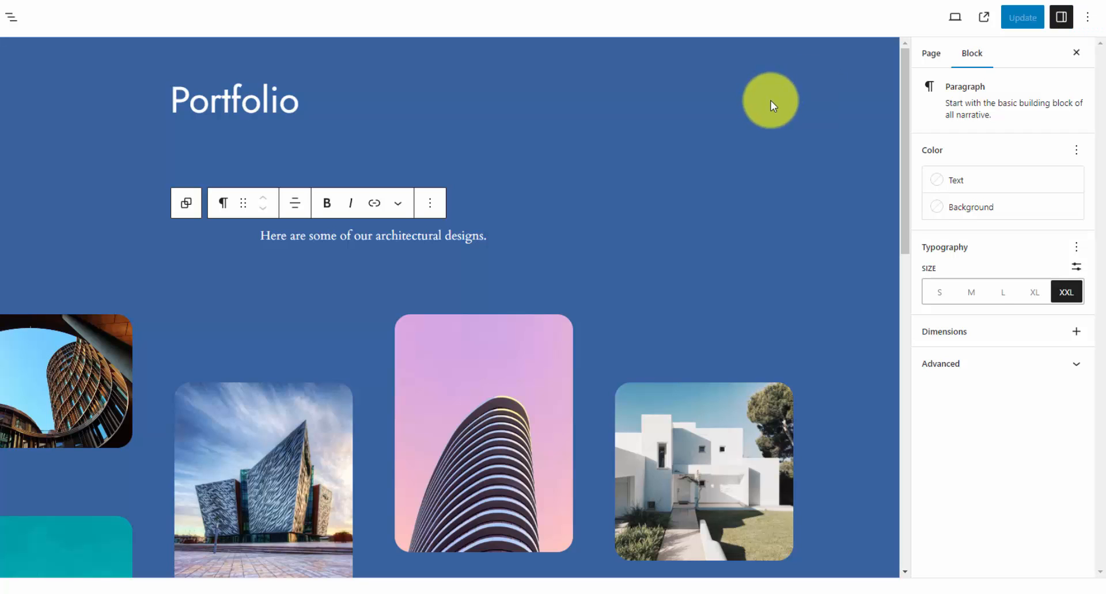
left_click(1087, 18)
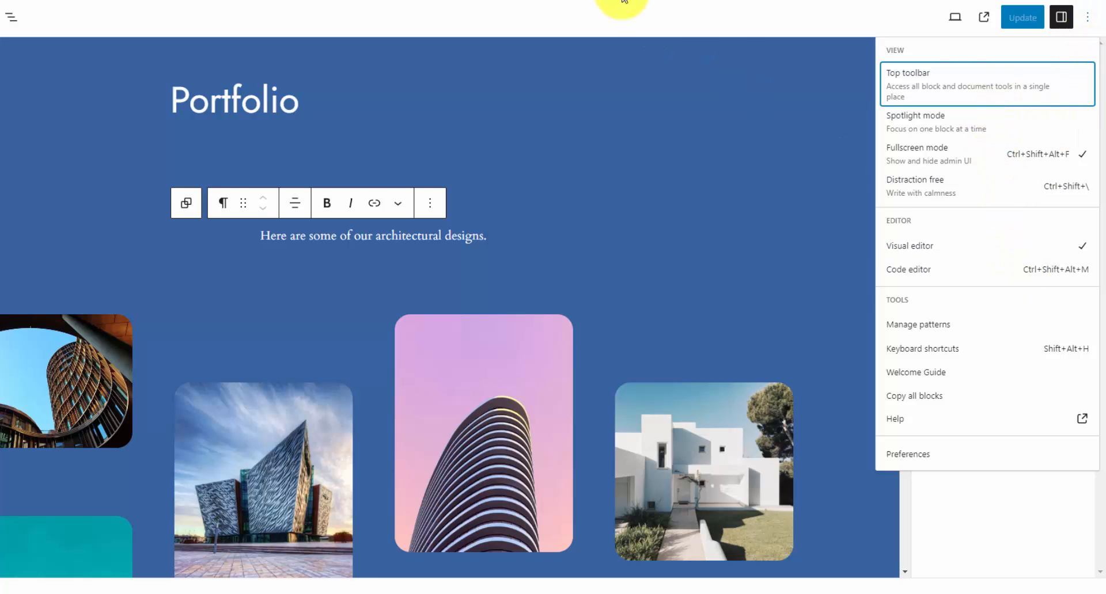
left_click(669, 27)
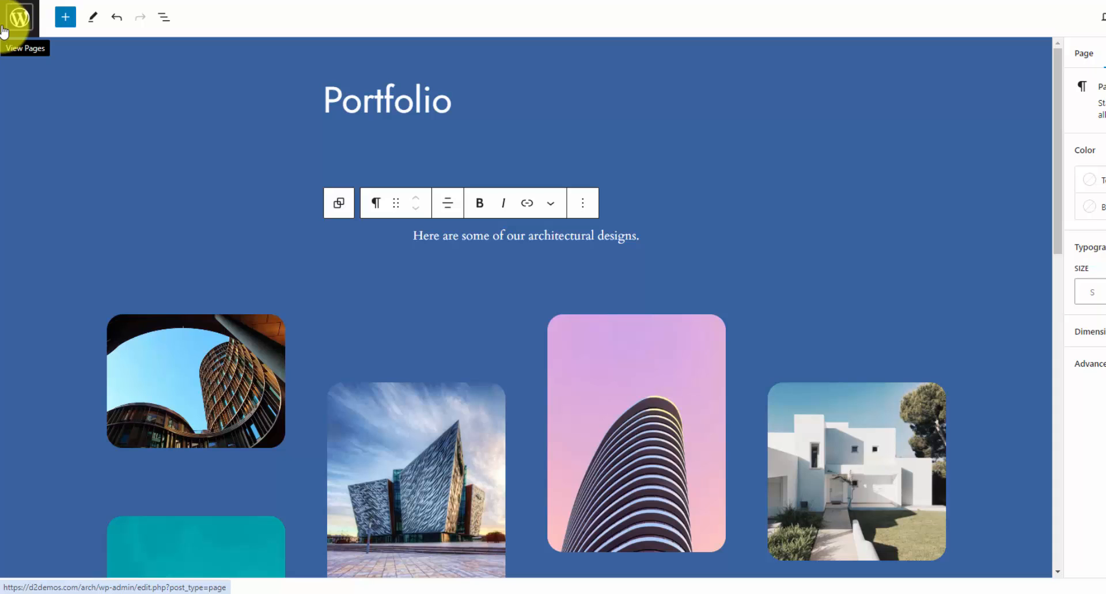
left_click(11, 18)
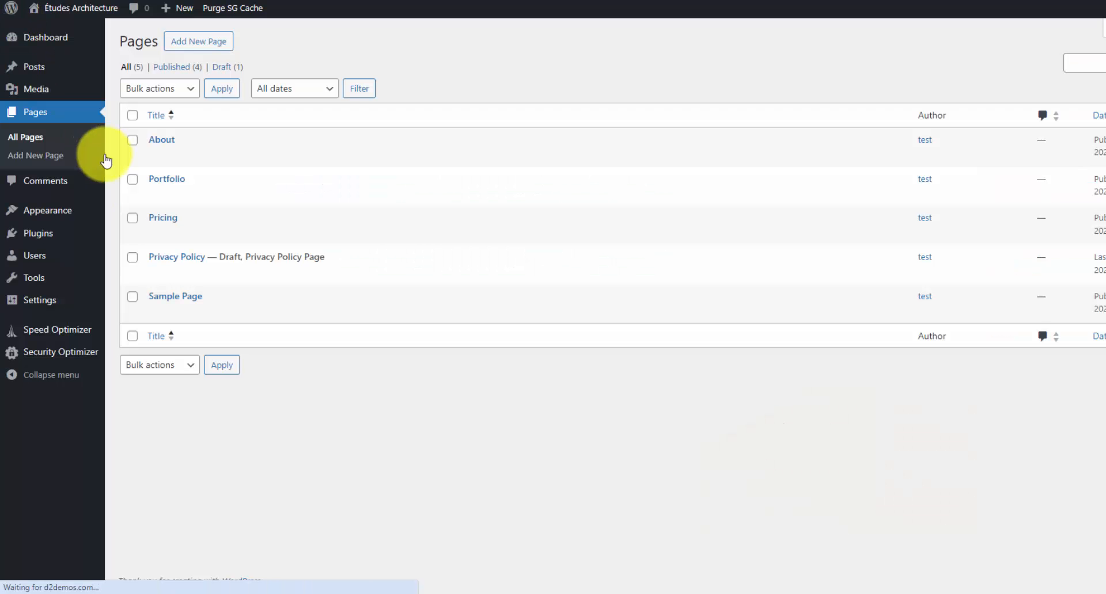
mouse_move(53, 222)
left_click(135, 230)
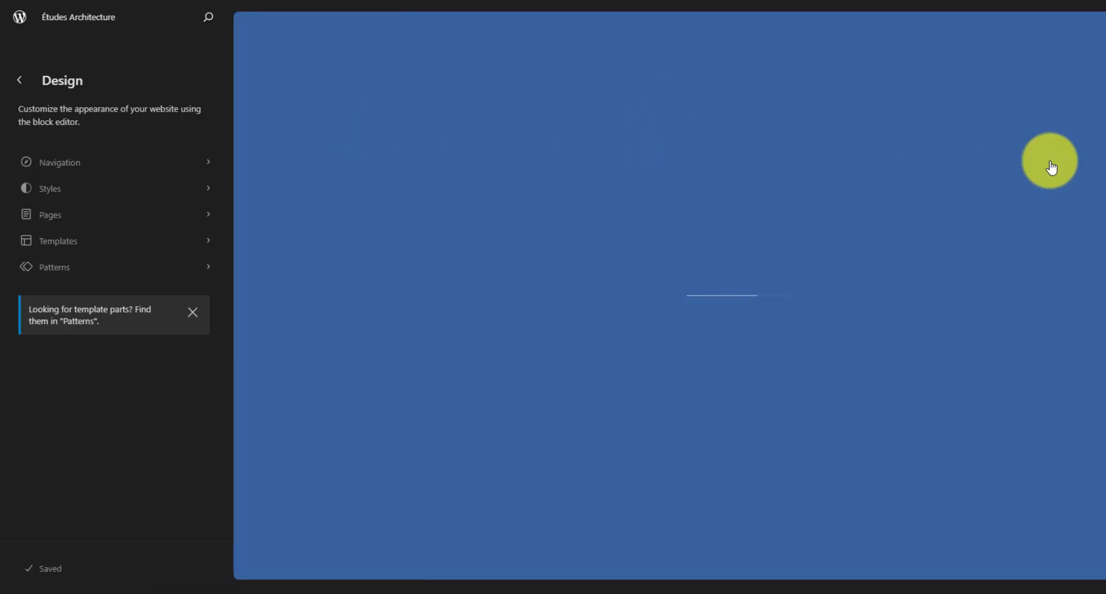
Open the theme's styles for editing and show the Additional CSS field
left_click(81, 190)
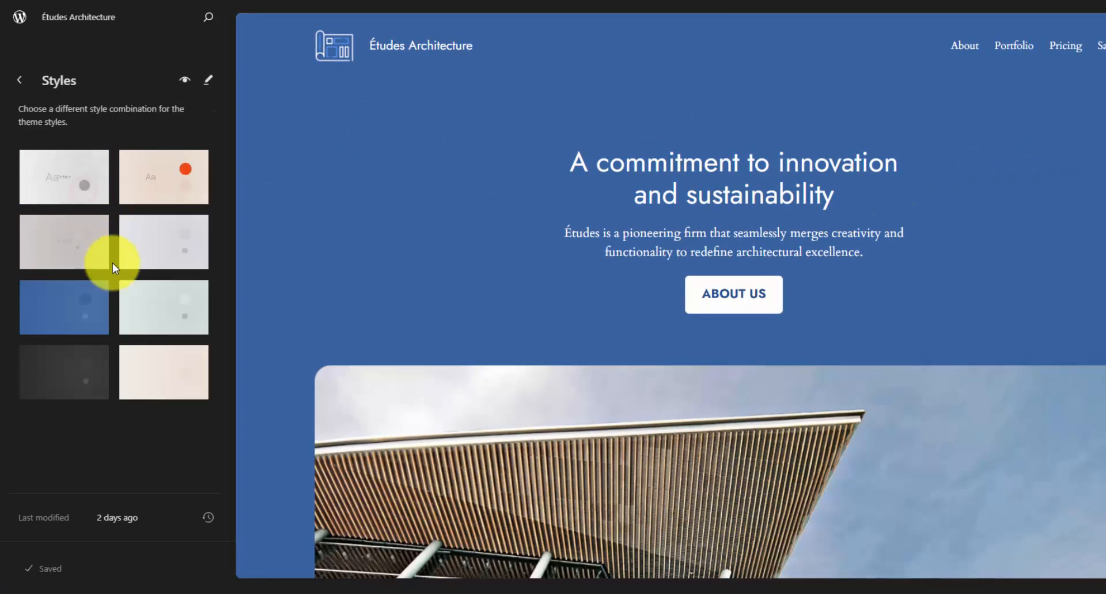
left_click(209, 81)
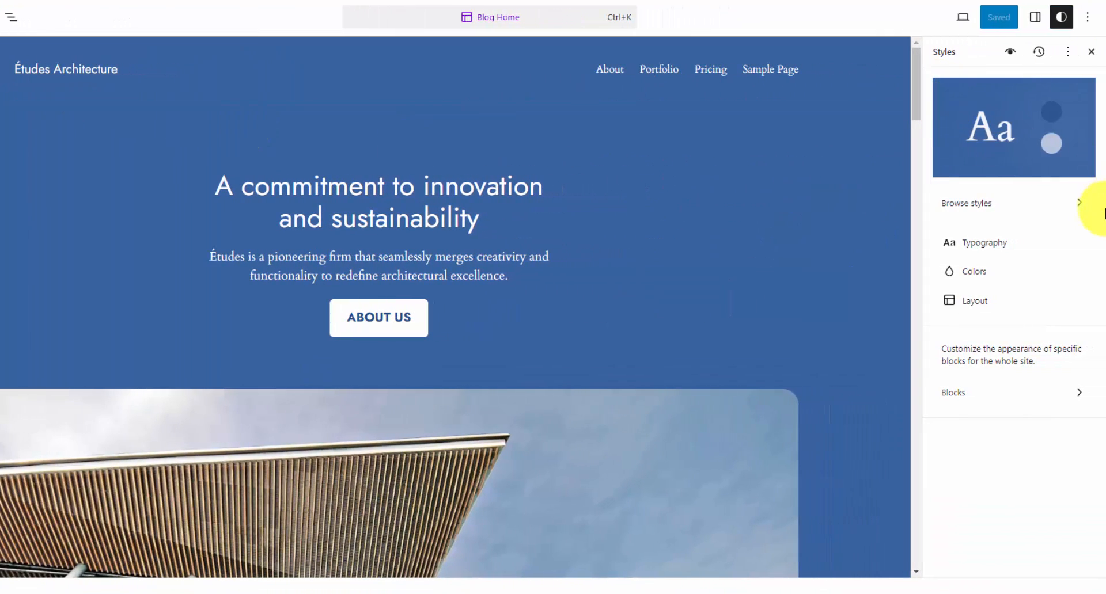
left_click(1068, 53)
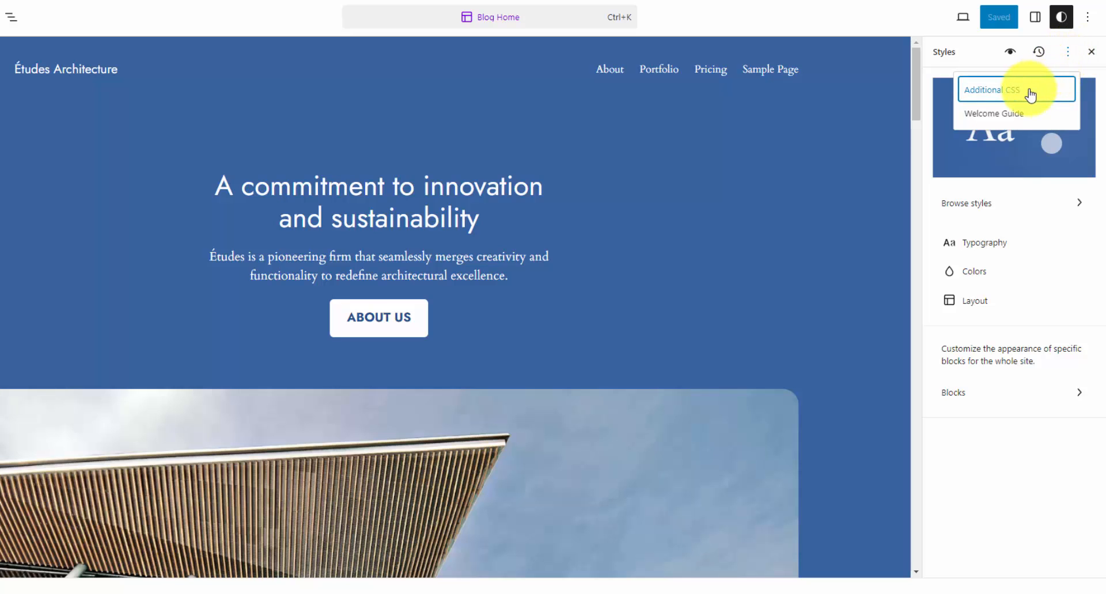
left_click(1029, 93)
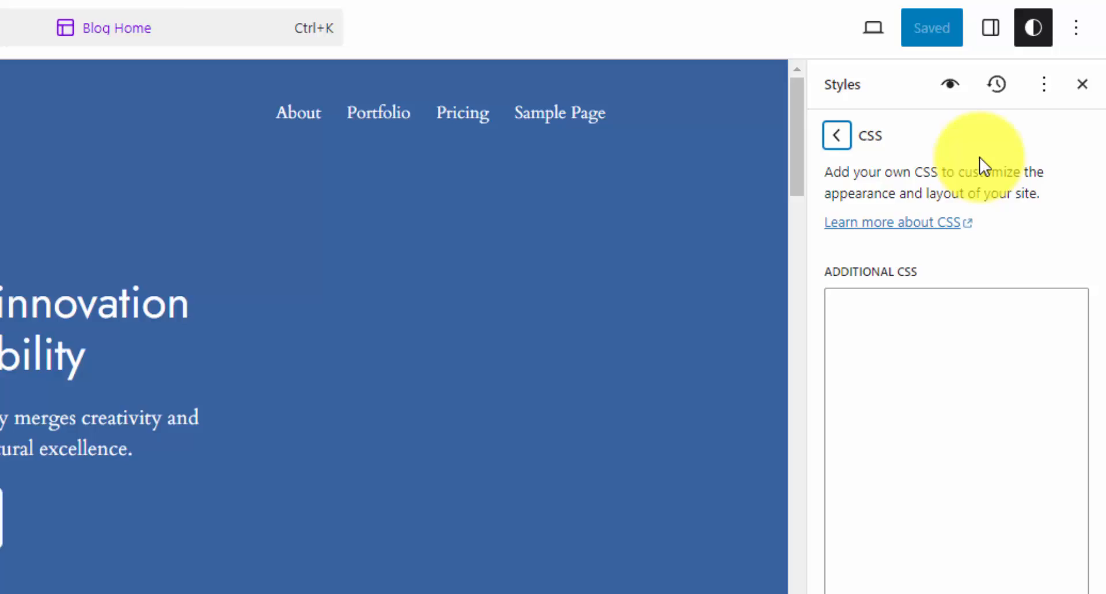
Add the CSS rule ".wp-lightbox-overlay .scrim { background-color: #fff;}" and remove the indent before its declaration
left_click(950, 368)
type(".wp-lightbox-overlay .scrim {     background-color: #fff;")
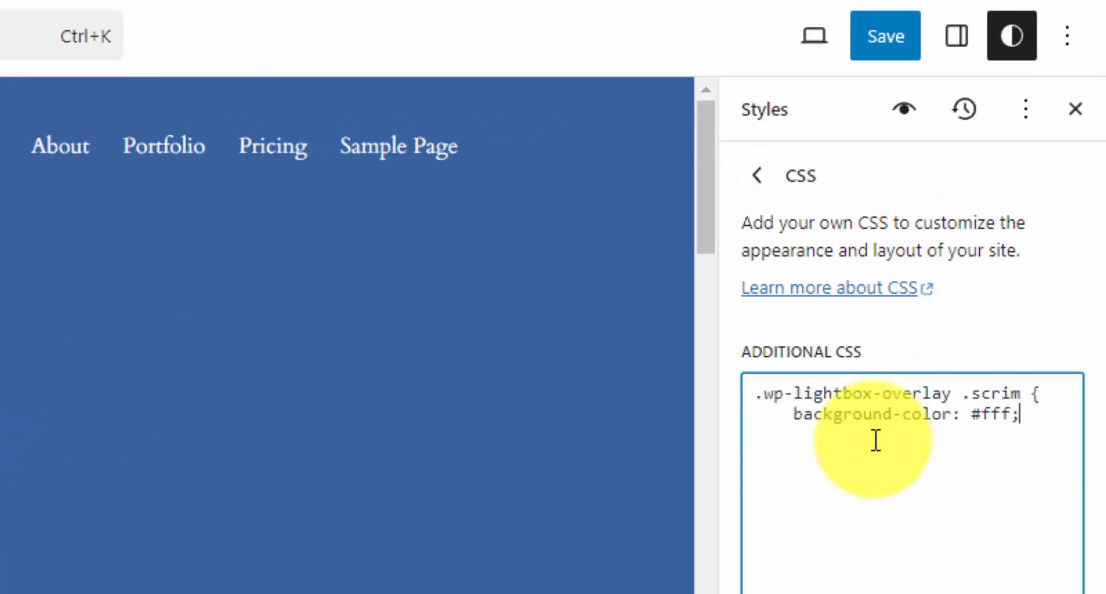
type("}")
left_click(1039, 392)
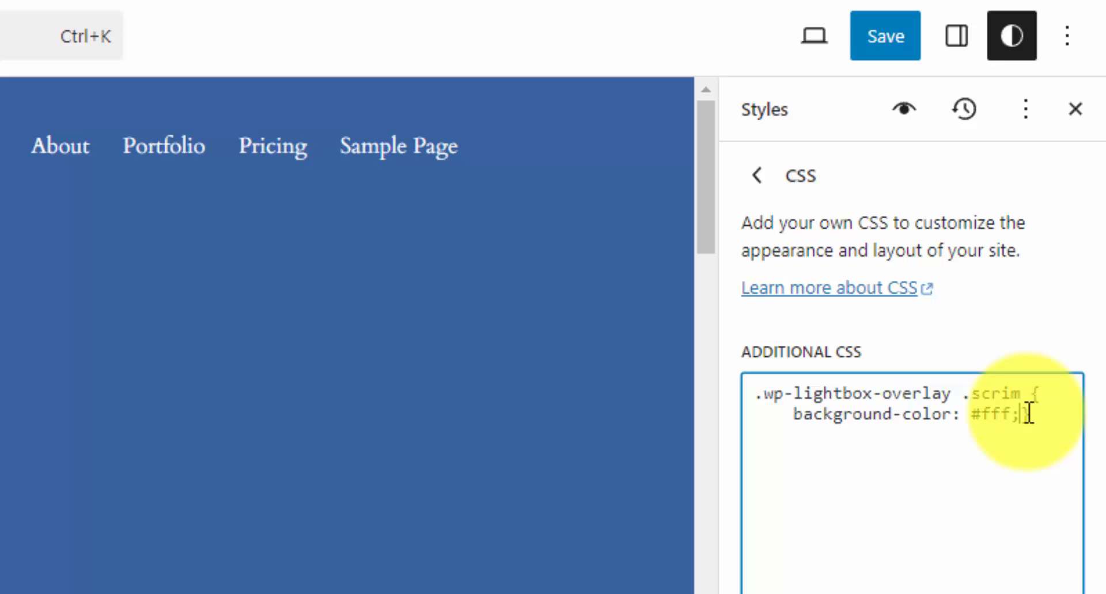
double_click(770, 412)
key("BackSpace")
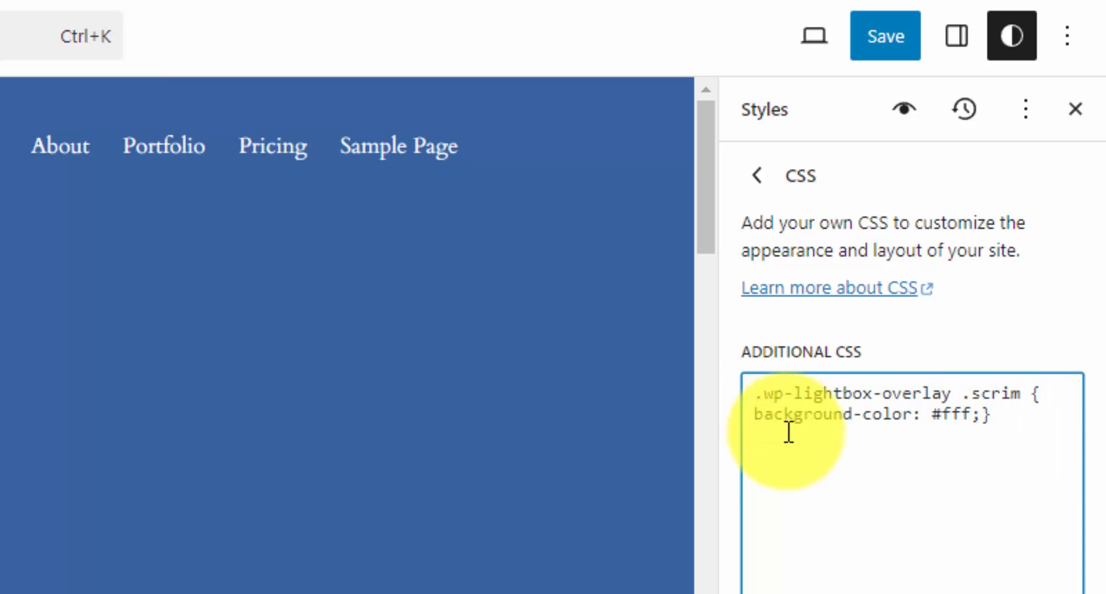
Set the background-color in the .wp-lightbox-overlay .scrim CSS rule to rgba(0,0,0,0.9)
left_click_drag(931, 415, 973, 416)
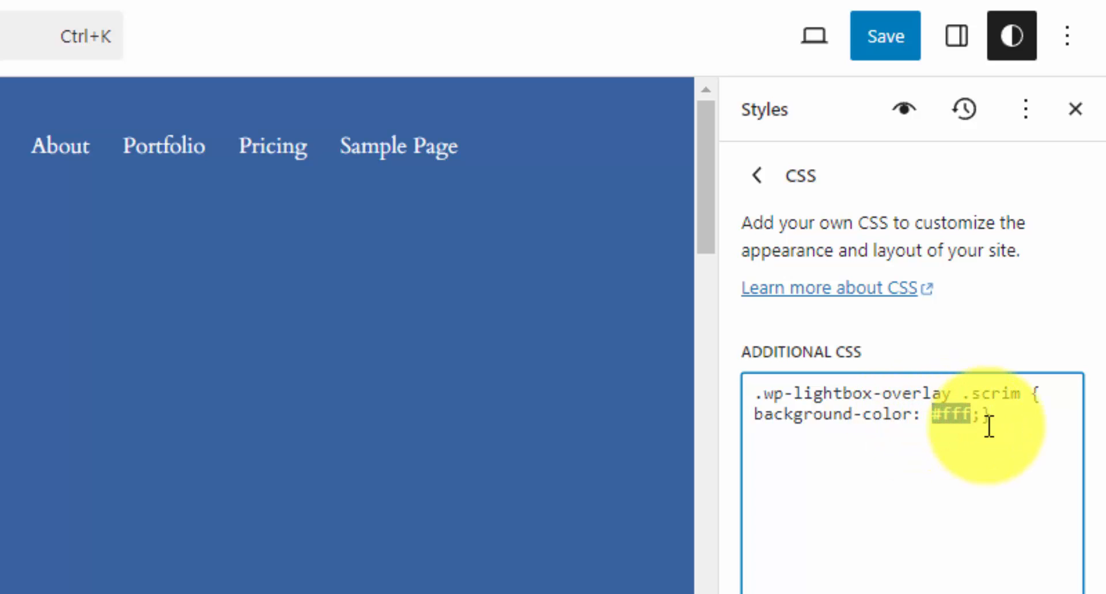
type("rg")
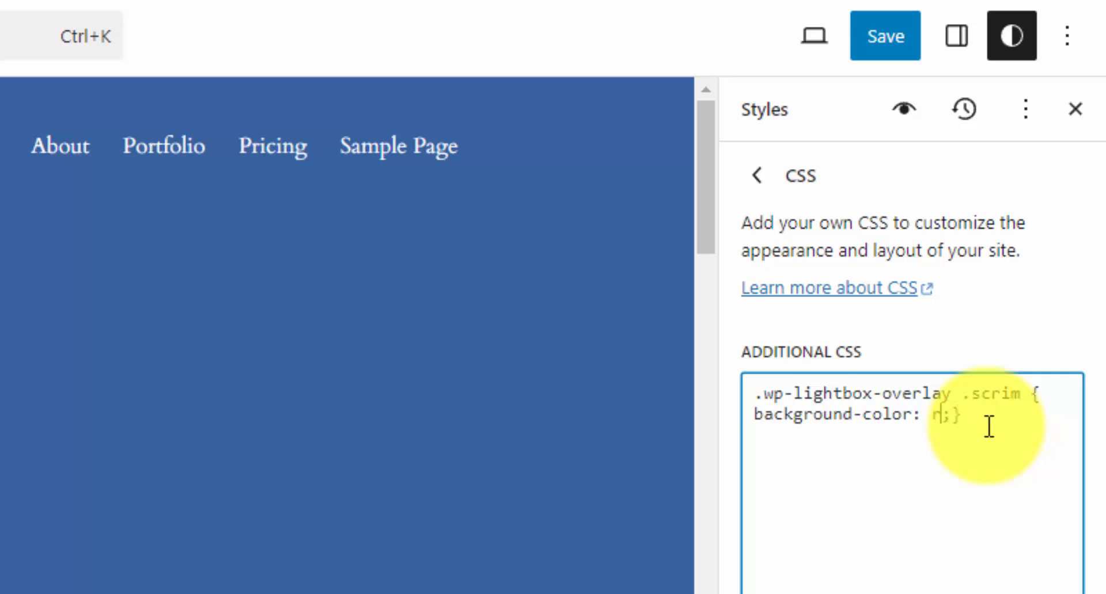
type("ba(")
key("Left")
type("0,0,")
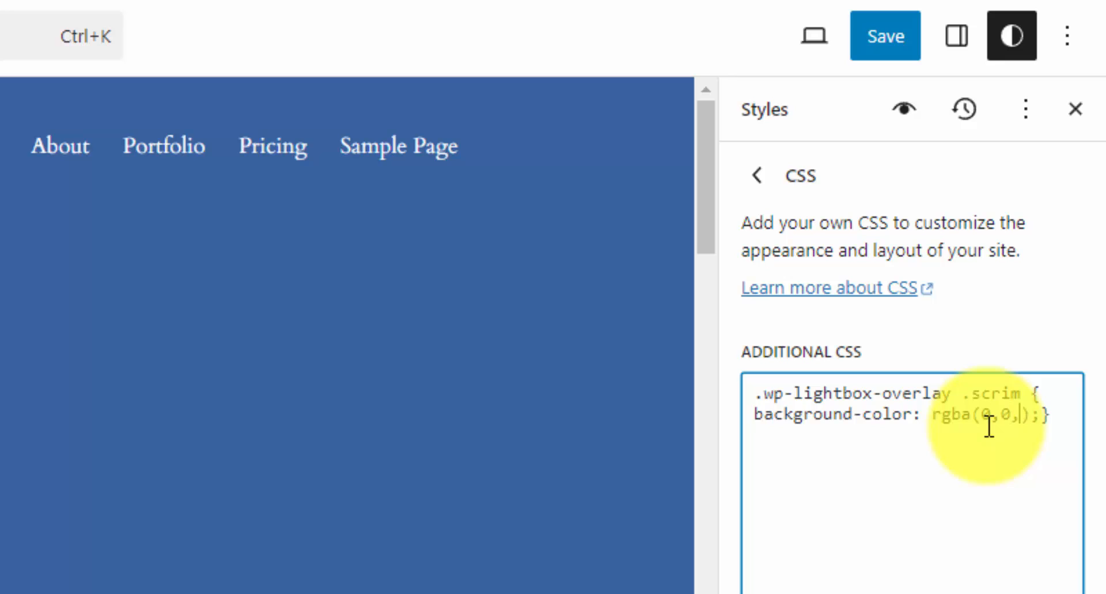
type("0,0.9")
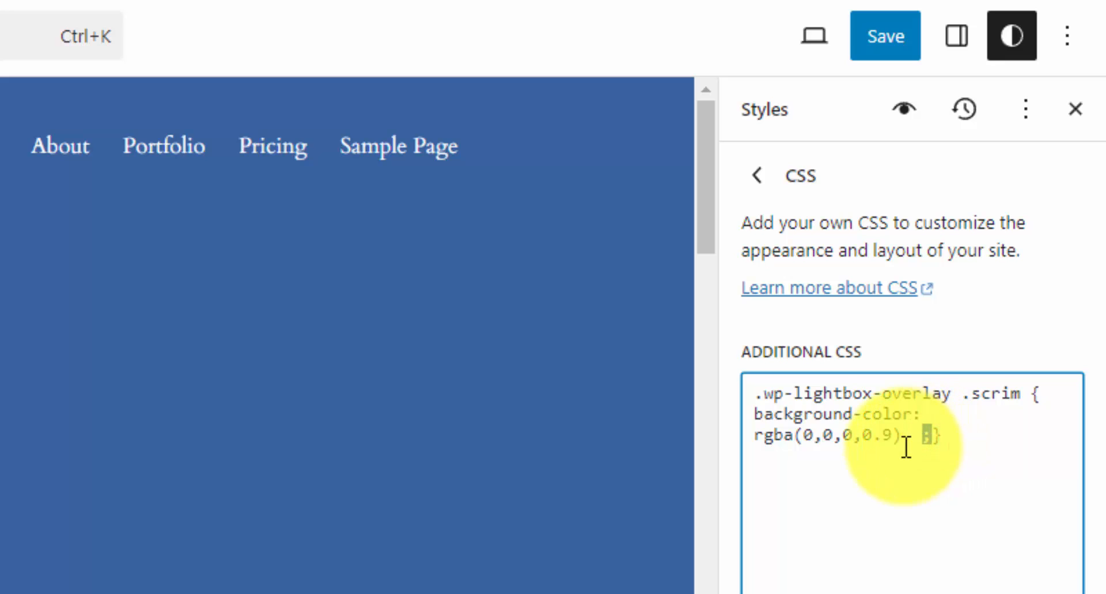
Add !important after the rgba value in the lightbox CSS rule and save the custom styles
left_click(912, 440)
type("!impor")
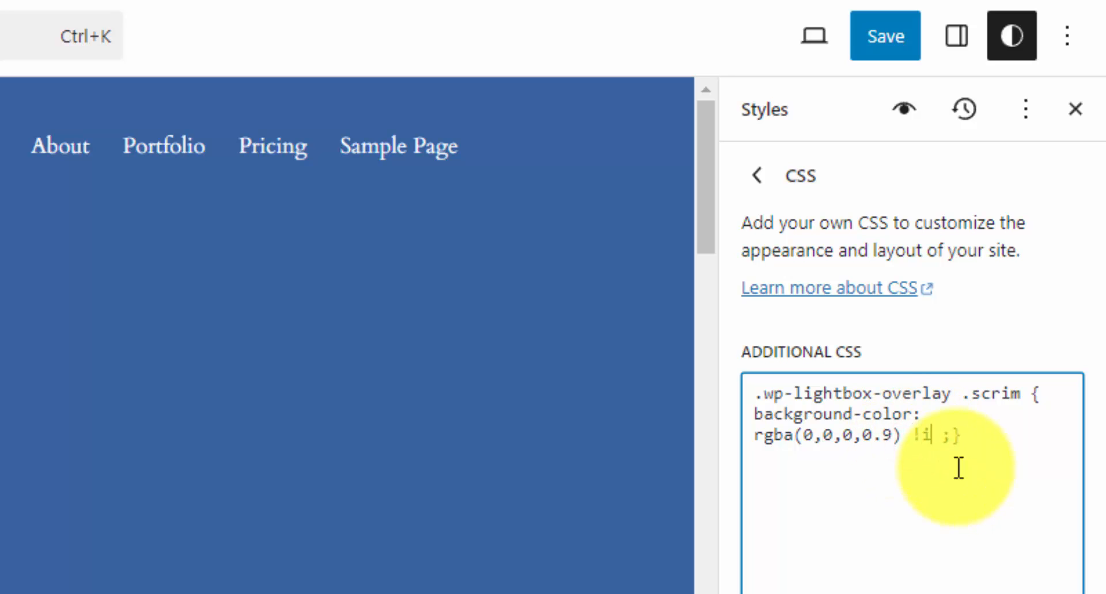
type("tant")
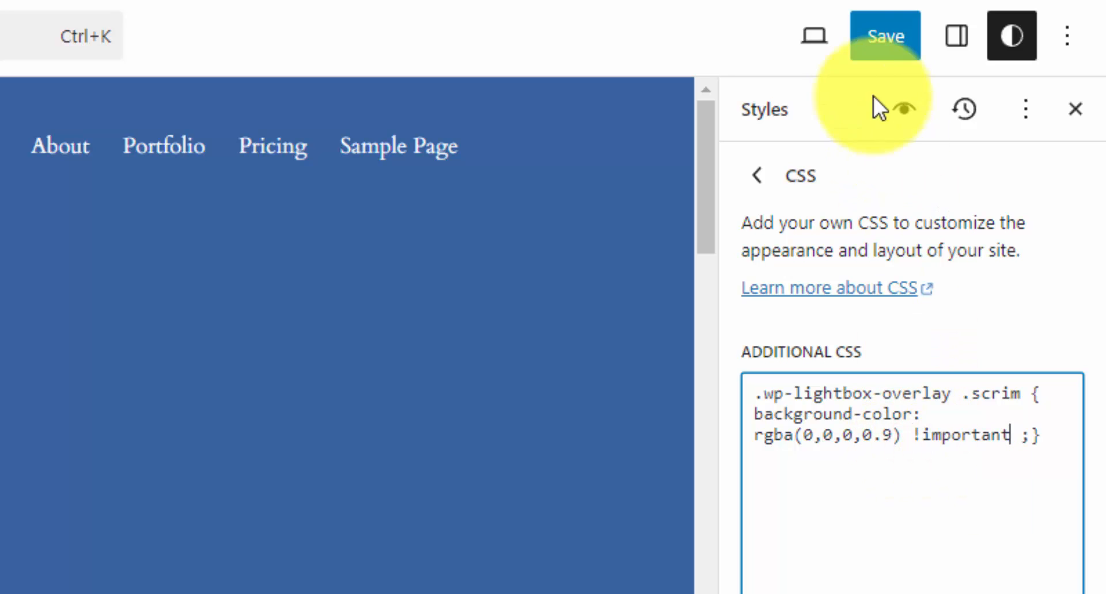
left_click(883, 37)
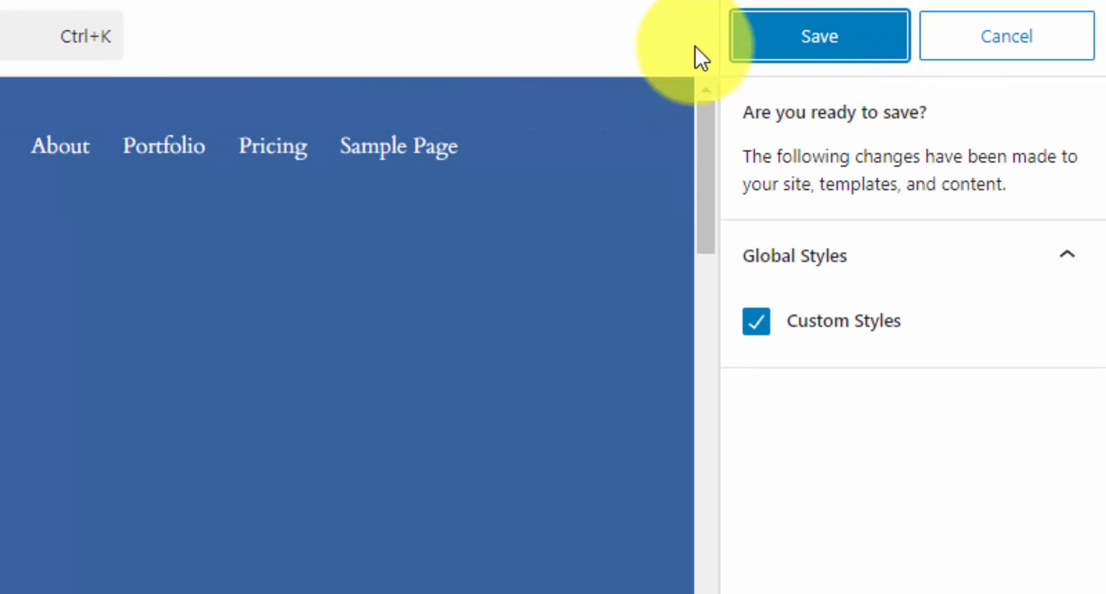
left_click(821, 36)
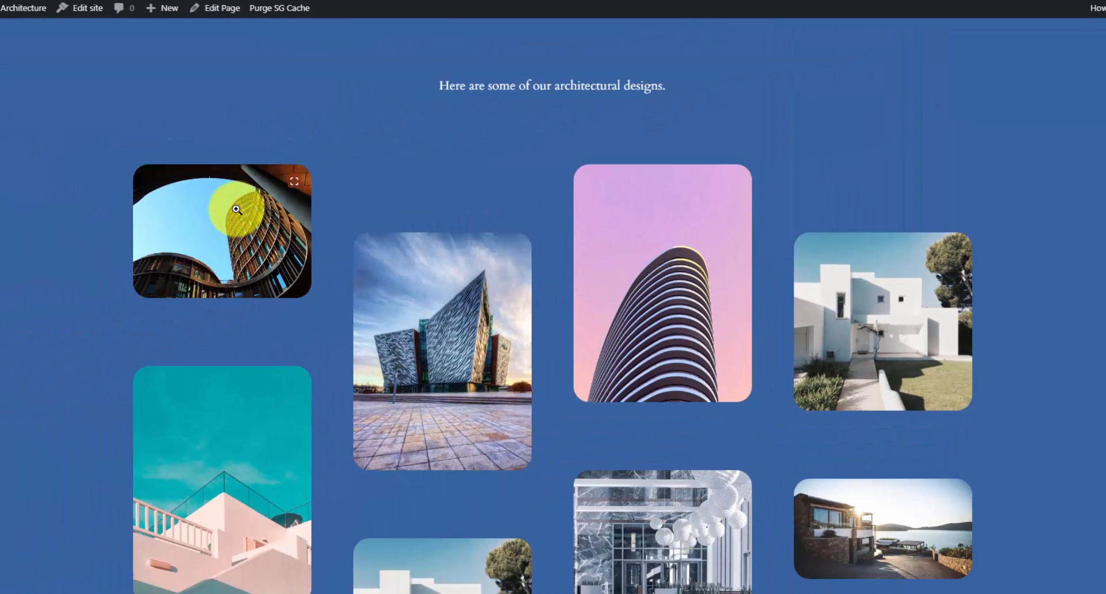
Check the lightbox overlay on the live Portfolio page by enlarging and closing the first gallery image
left_click(236, 210)
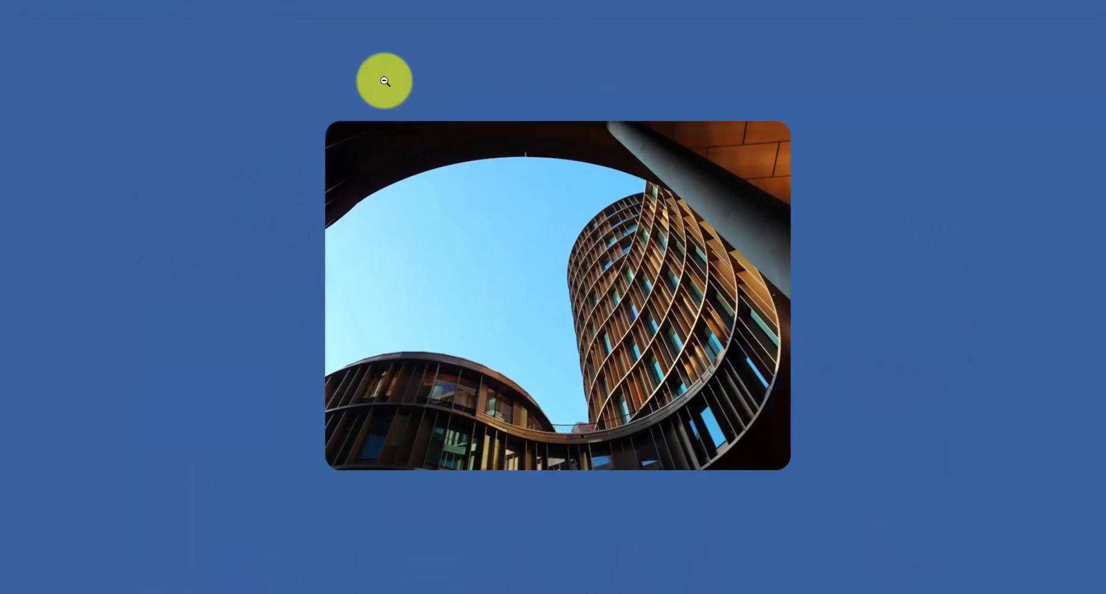
left_click(197, 142)
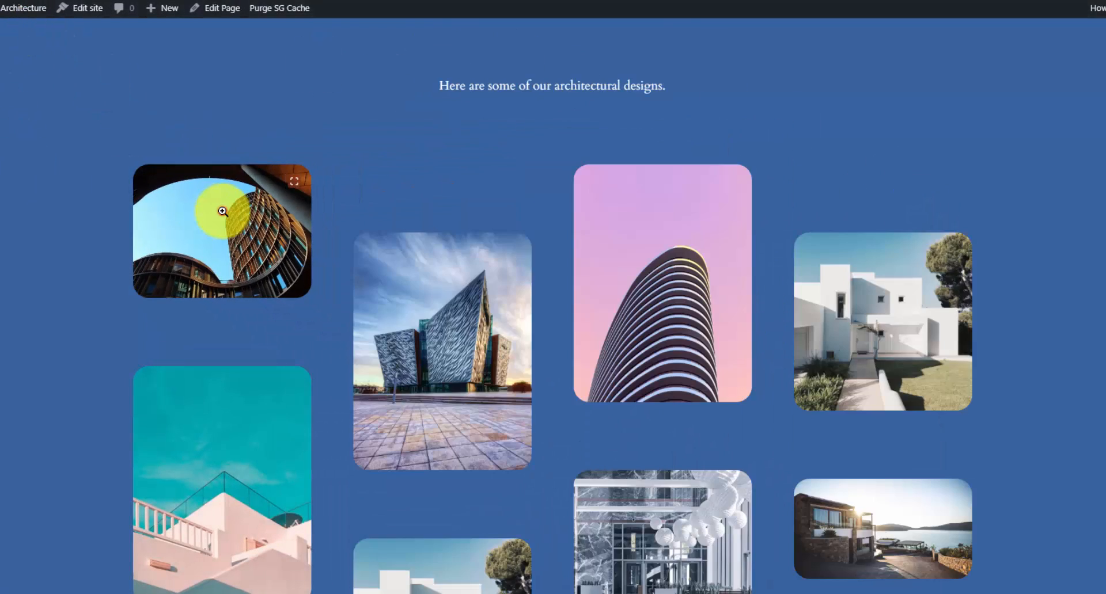
left_click(224, 210)
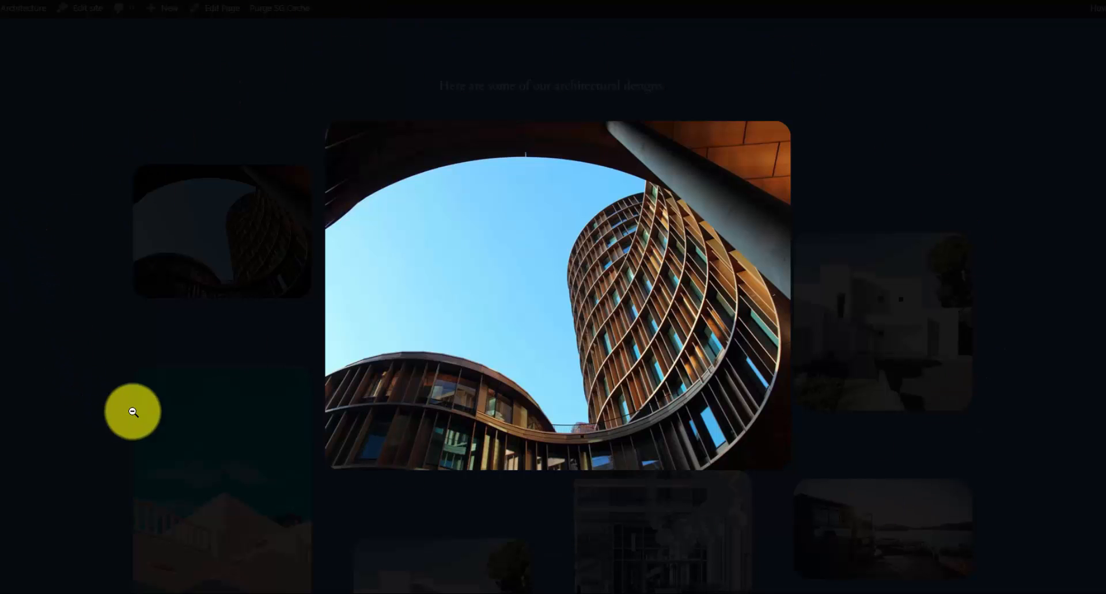
left_click(254, 76)
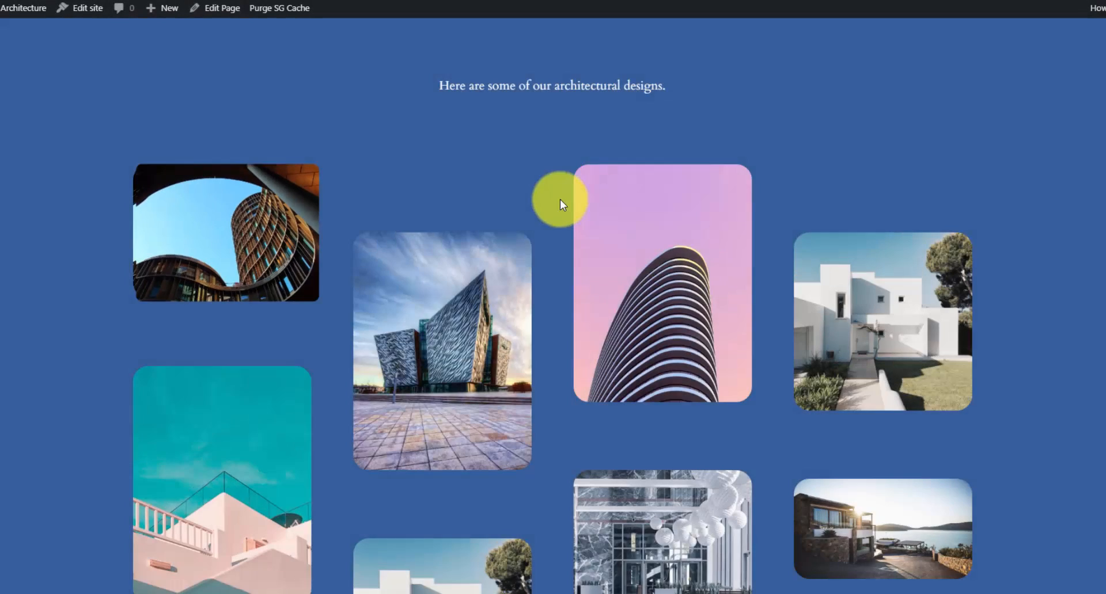
scroll(562, 213, "up", 5)
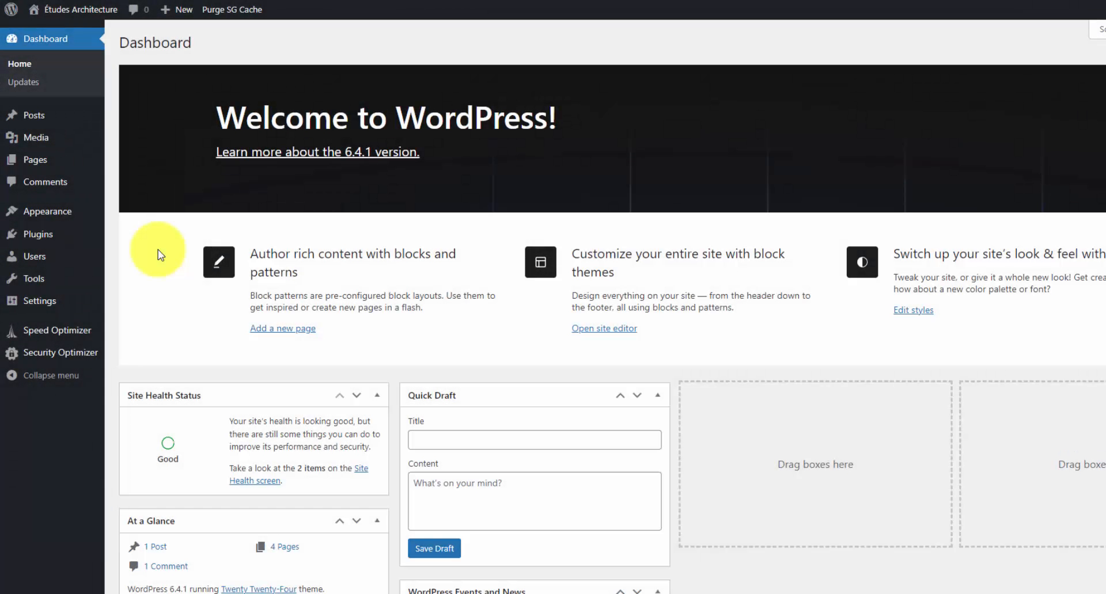
Open the Pricing page for editing and show the full block library
left_click(81, 166)
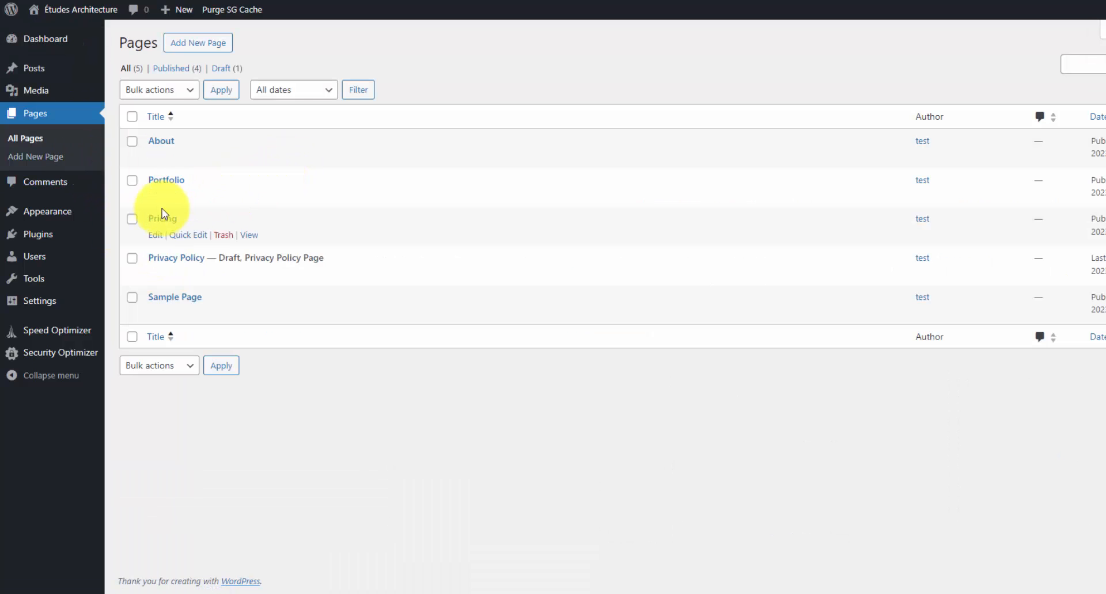
left_click(166, 219)
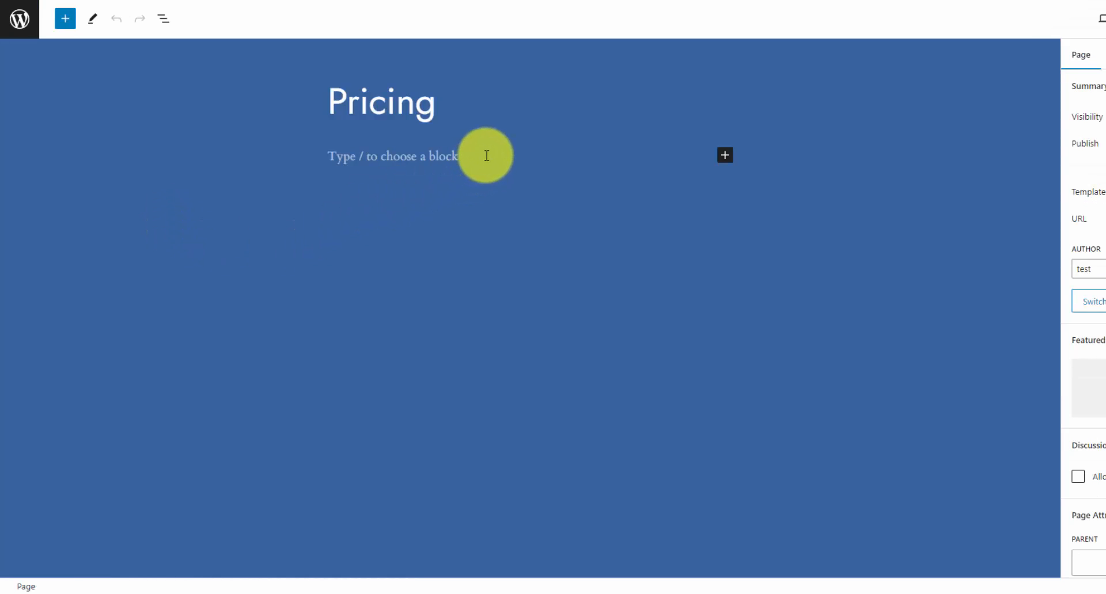
left_click(731, 160)
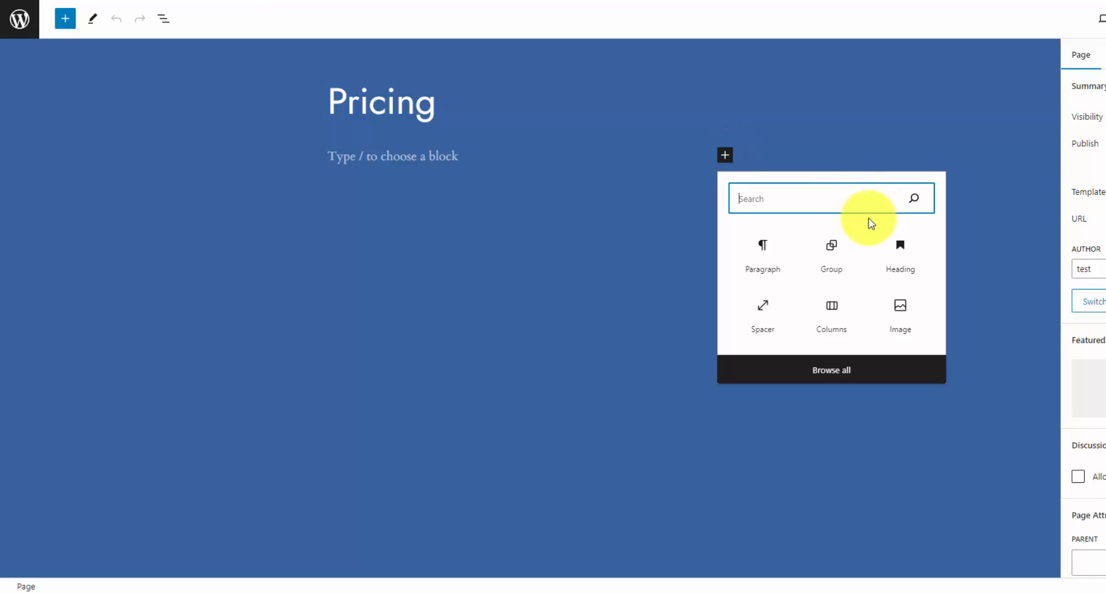
left_click(873, 378)
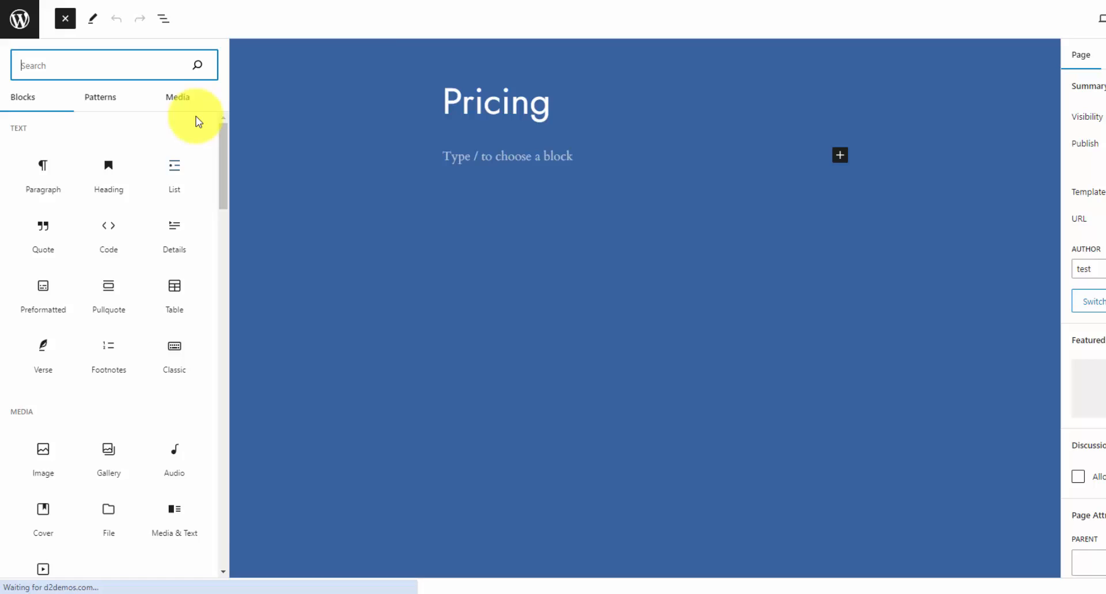
Insert the Pricing pattern from the full collection of patterns into the empty Pricing page
left_click(101, 97)
left_click(161, 166)
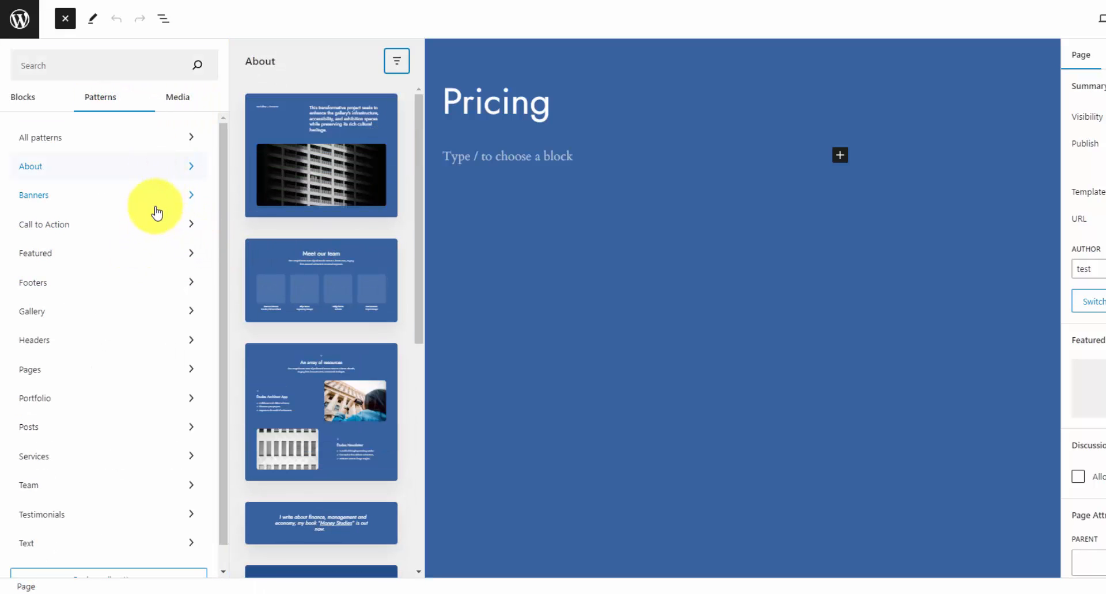
left_click(90, 138)
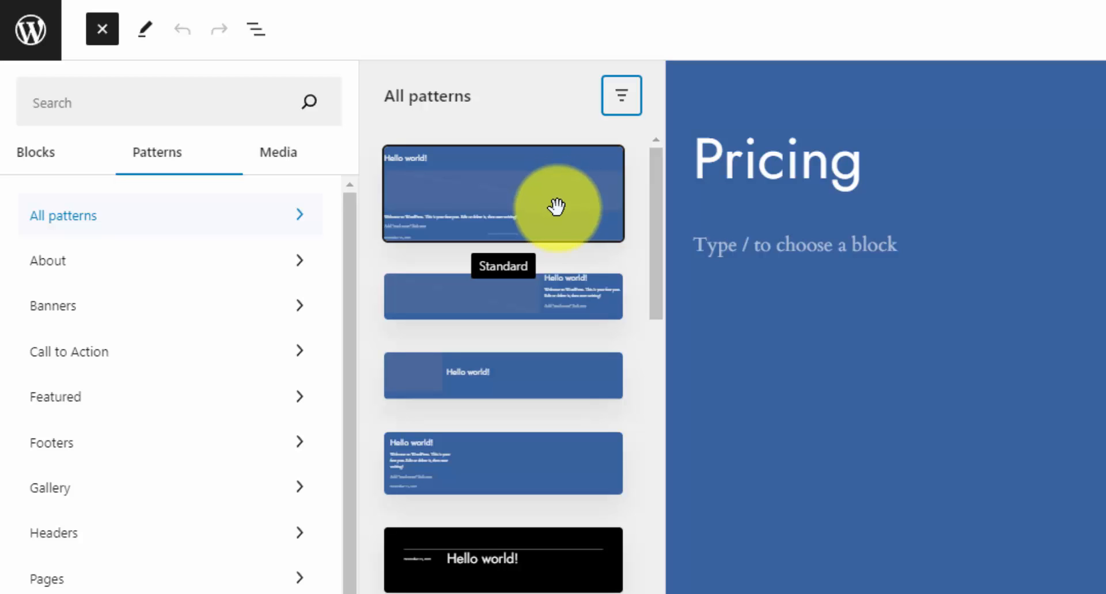
scroll(550, 248, "down", 3)
scroll(553, 322, "down", 1)
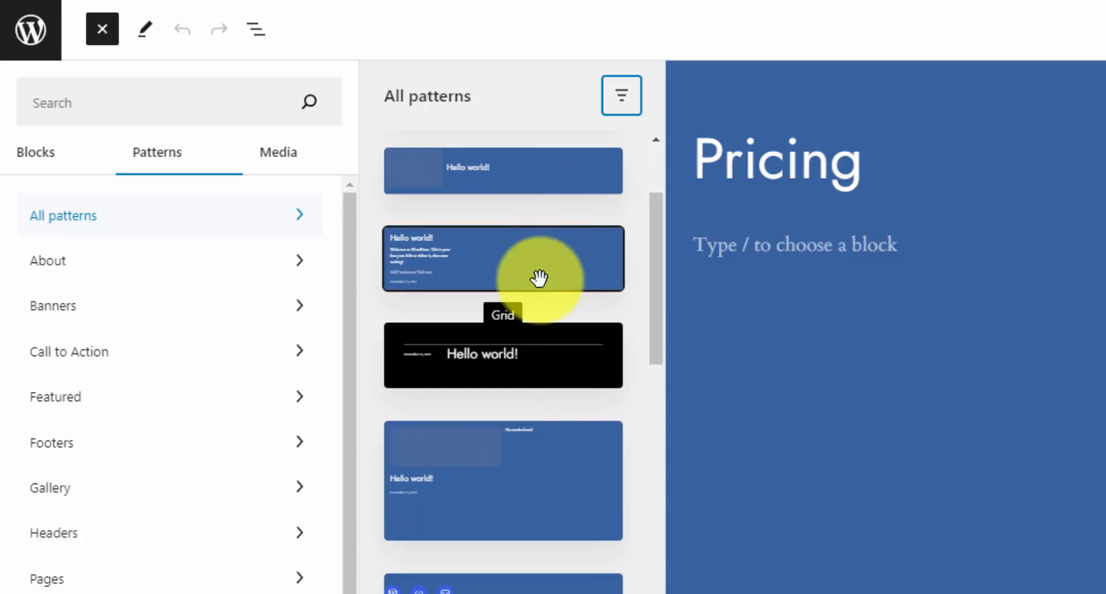
scroll(538, 277, "down", 2)
scroll(550, 294, "down", 2)
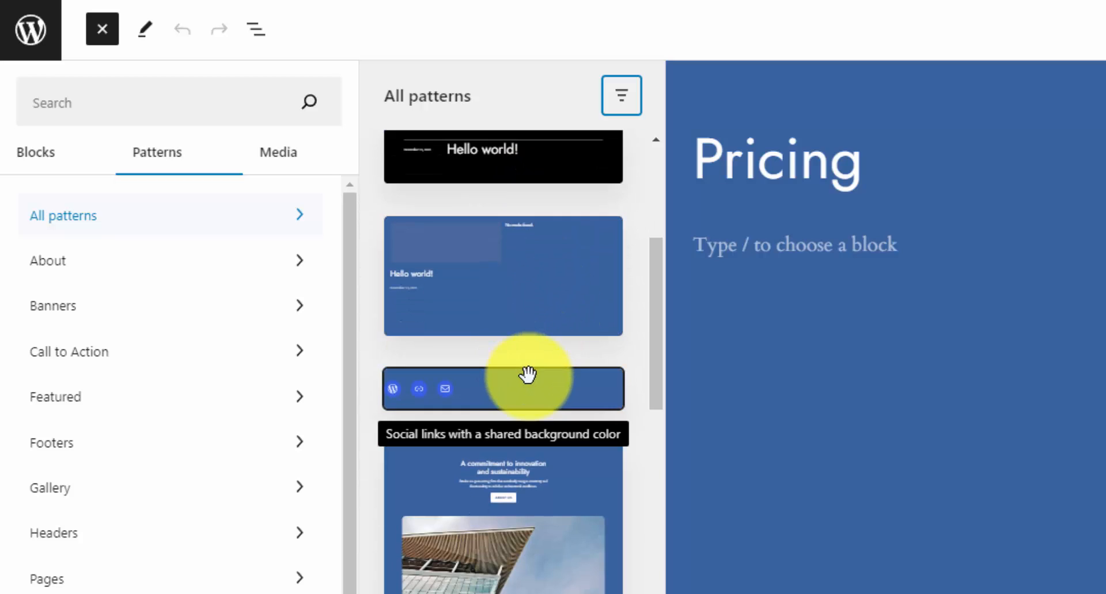
scroll(556, 498, "down", 4)
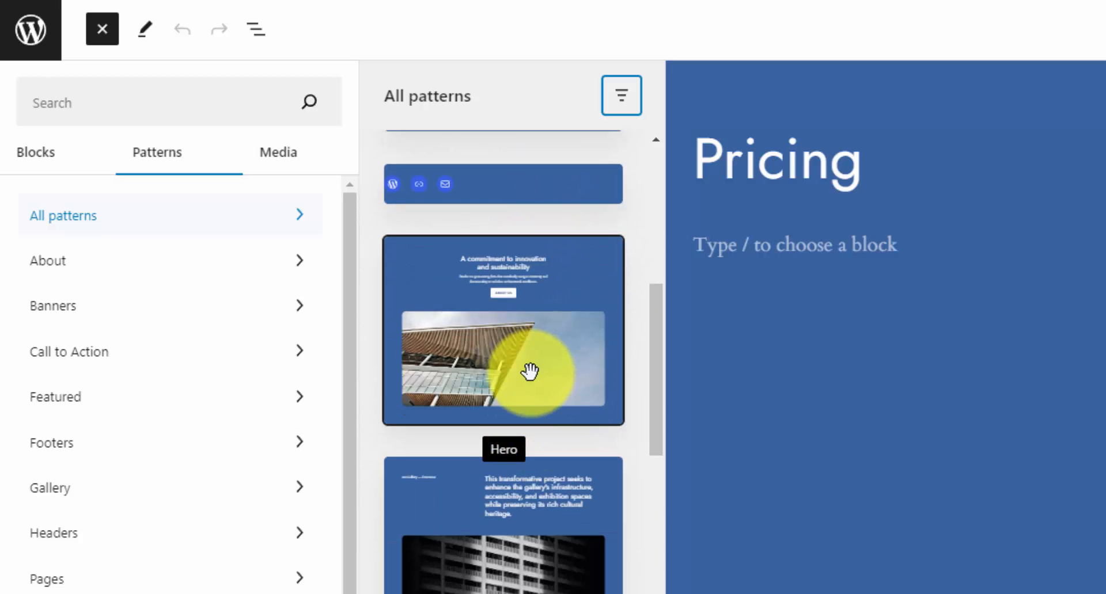
scroll(528, 345, "down", 6)
scroll(529, 385, "down", 4)
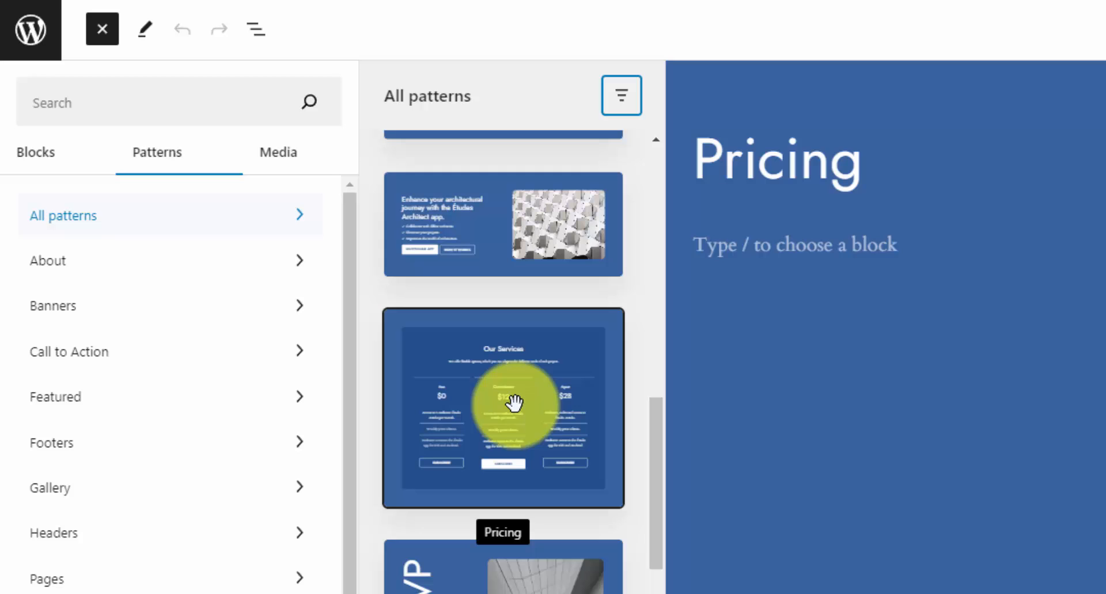
left_click(560, 427)
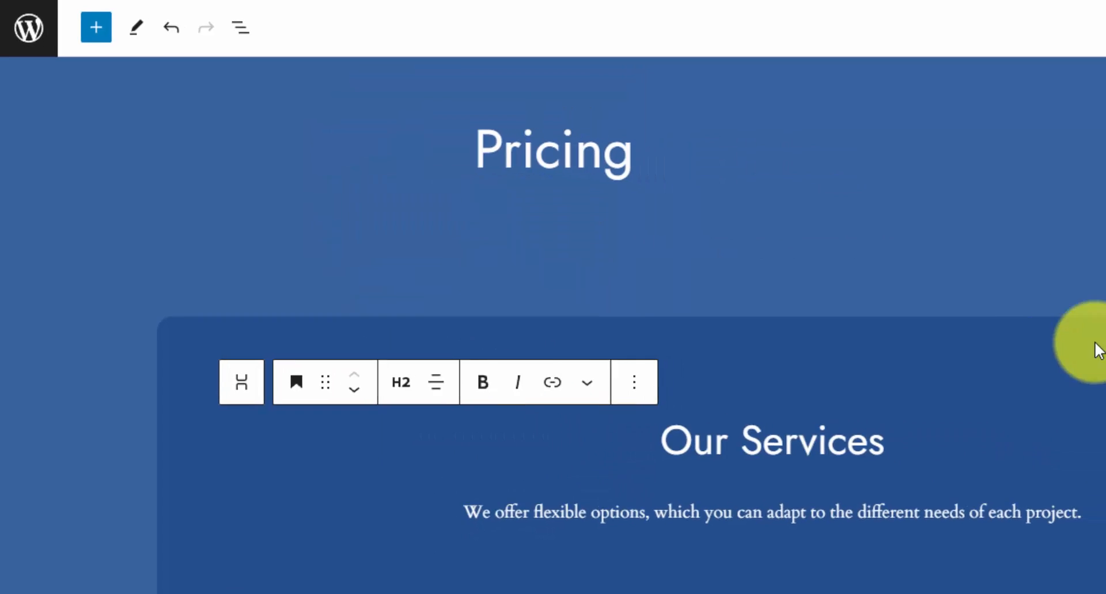
Select the outer Pricing Table group in the document's block structure
scroll(732, 263, "down", 3)
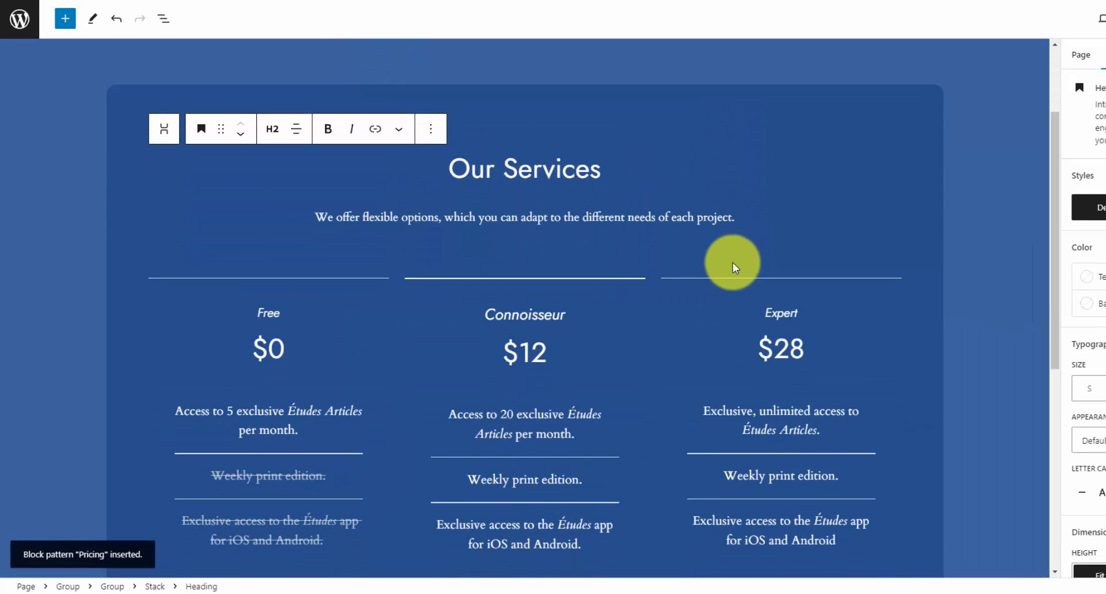
scroll(633, 236, "up", 3)
left_click(613, 226)
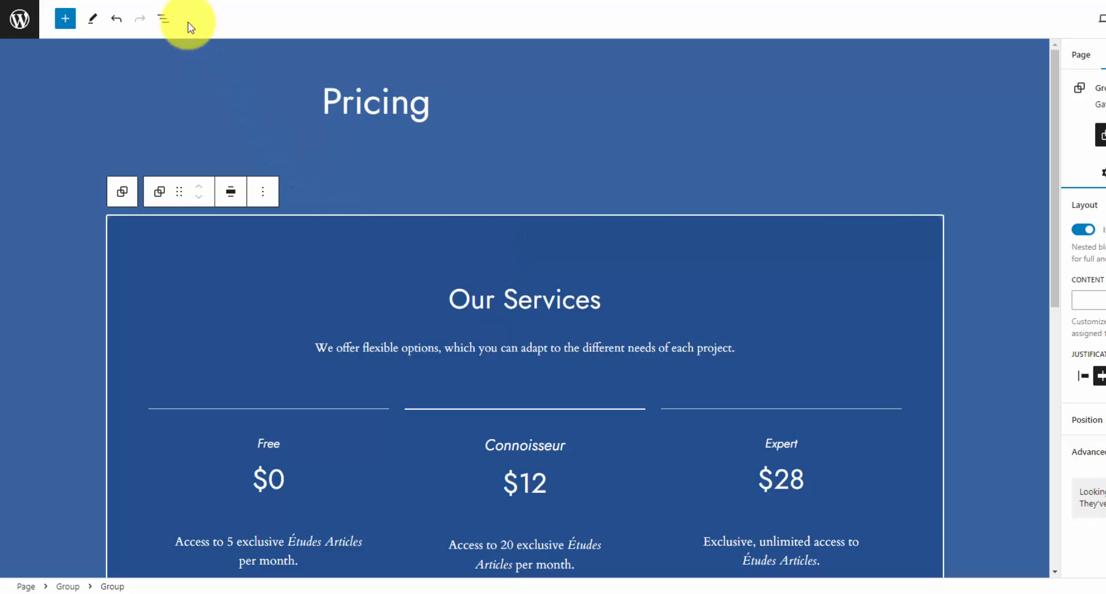
left_click(164, 19)
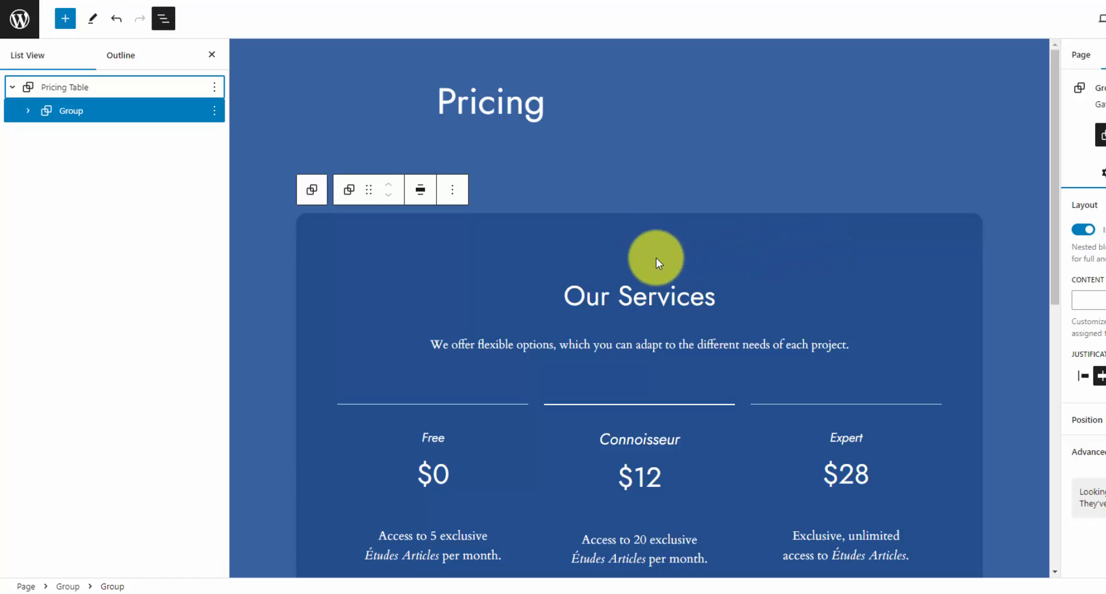
left_click(74, 87)
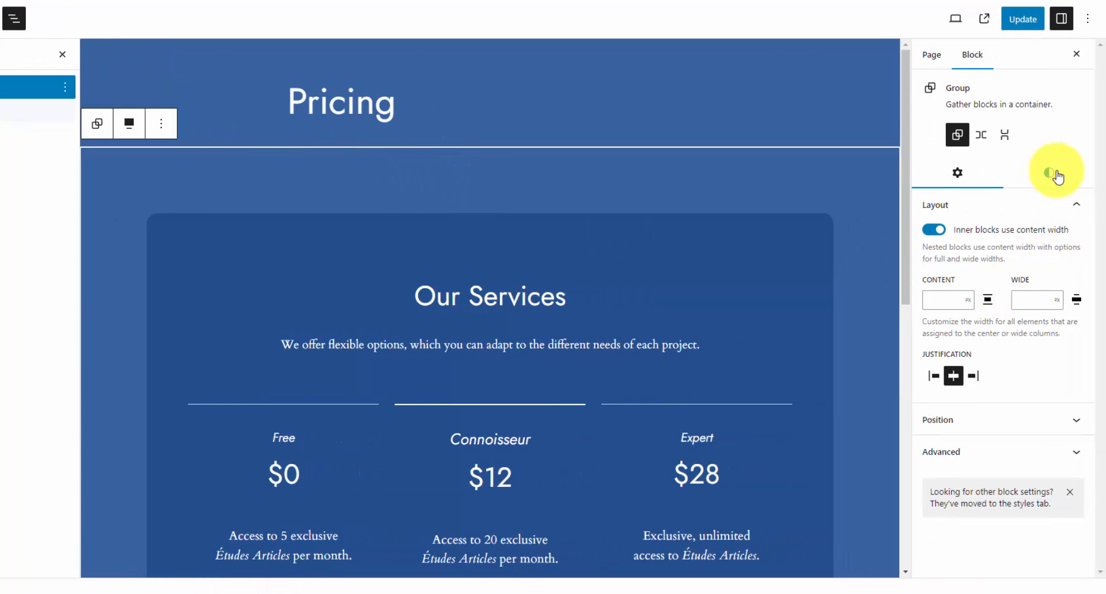
Lower the Pricing Table group's vertical and horizontal padding to preset step 2 and update the page
left_click(1048, 176)
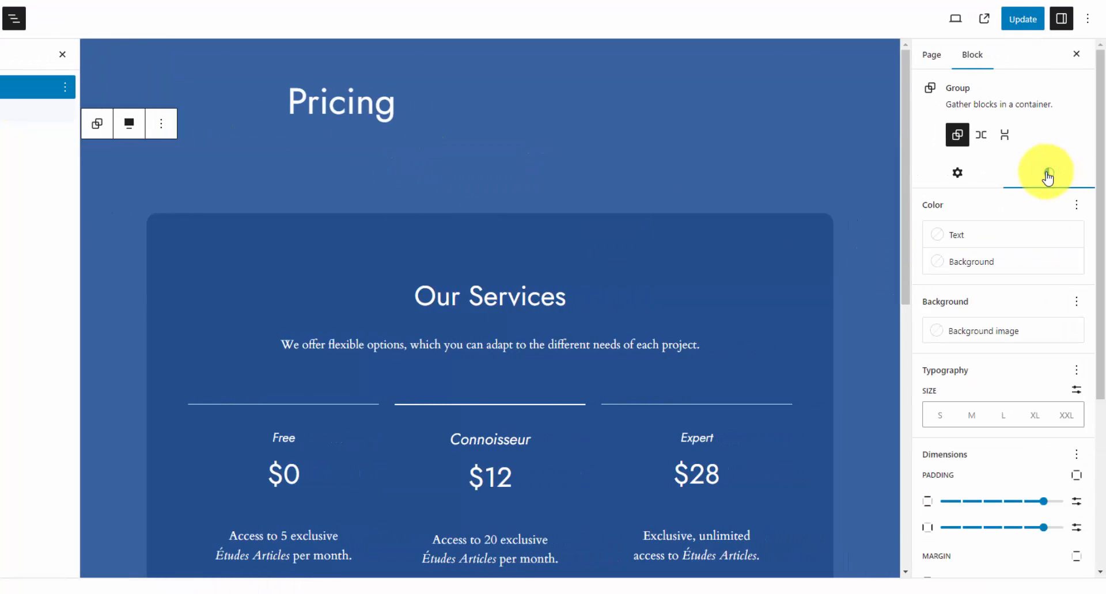
scroll(1061, 304, "down", 1)
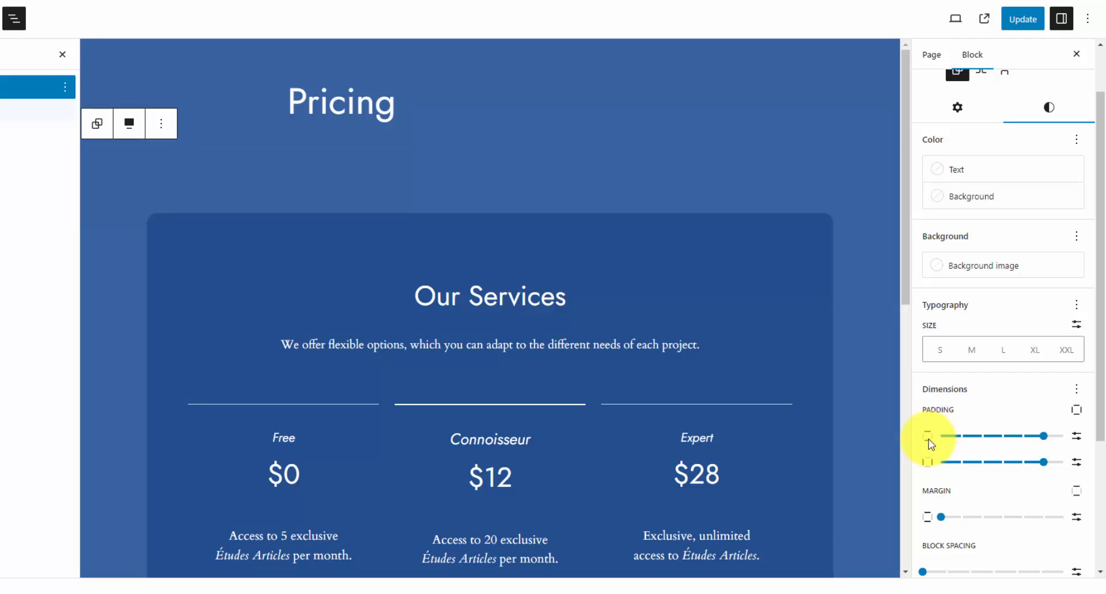
left_click(1044, 437)
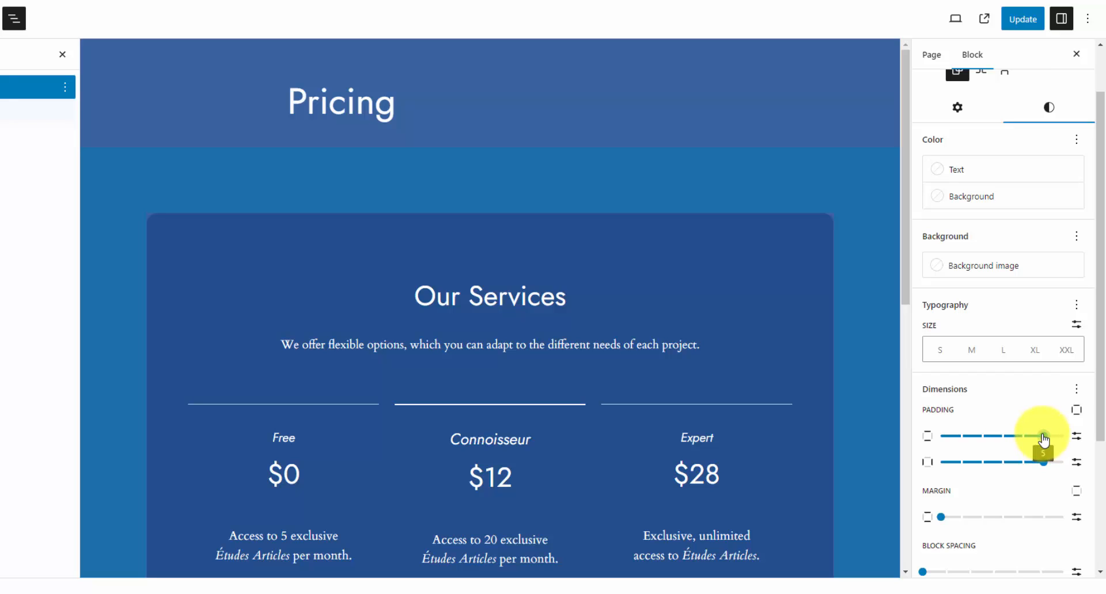
left_click(1076, 436)
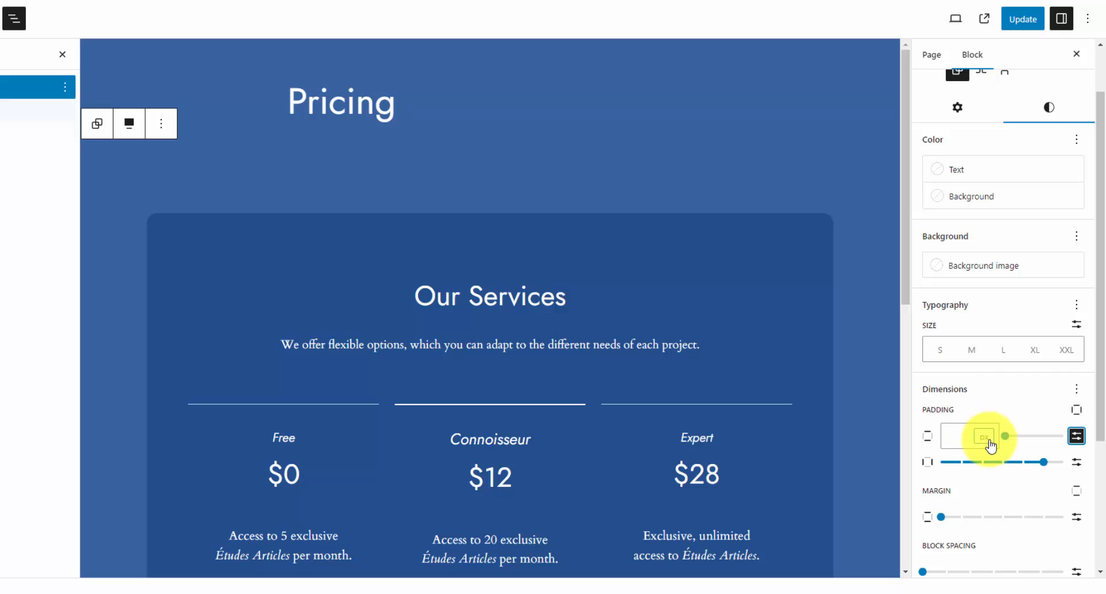
left_click(1076, 436)
left_click_drag(1044, 438, 992, 439)
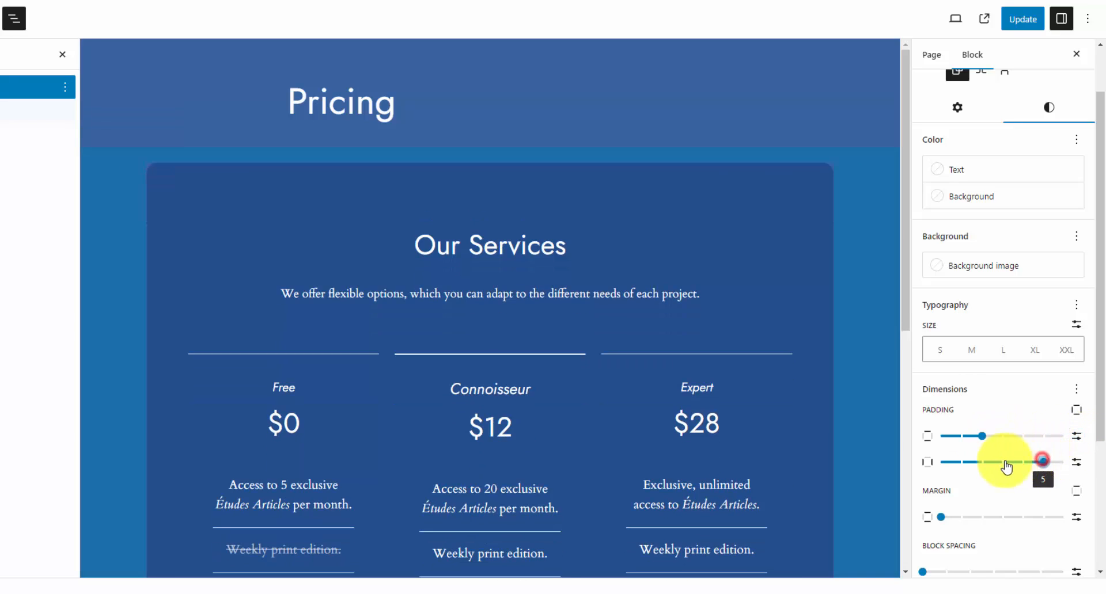
left_click_drag(1043, 462, 982, 464)
left_click(1031, 21)
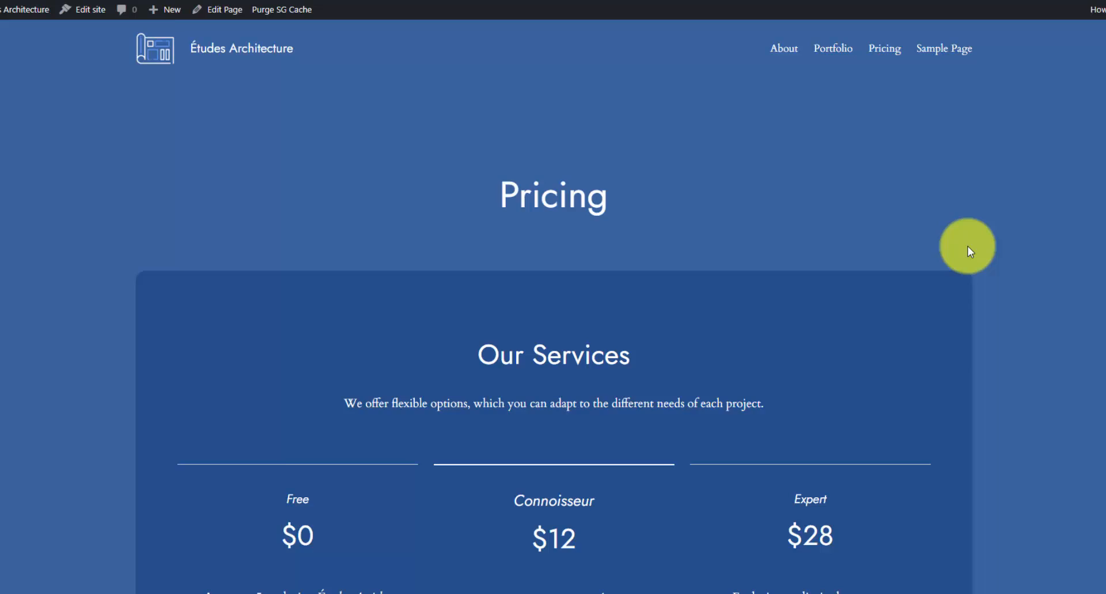
Review the published Pricing page from the heading down to the footer and back
scroll(968, 246, "down", 10)
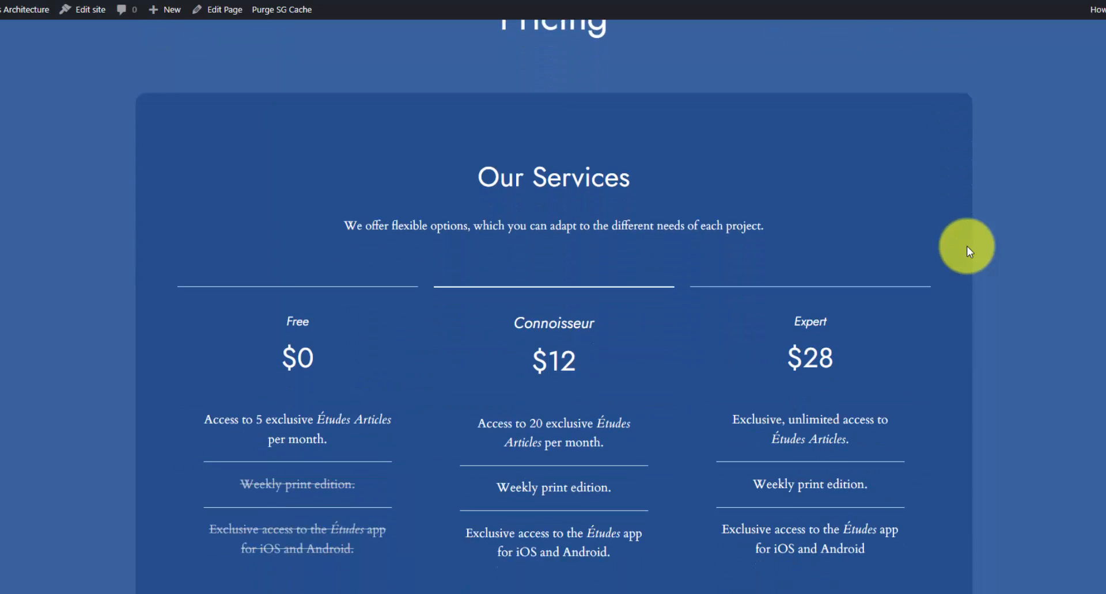
scroll(969, 252, "down", 4)
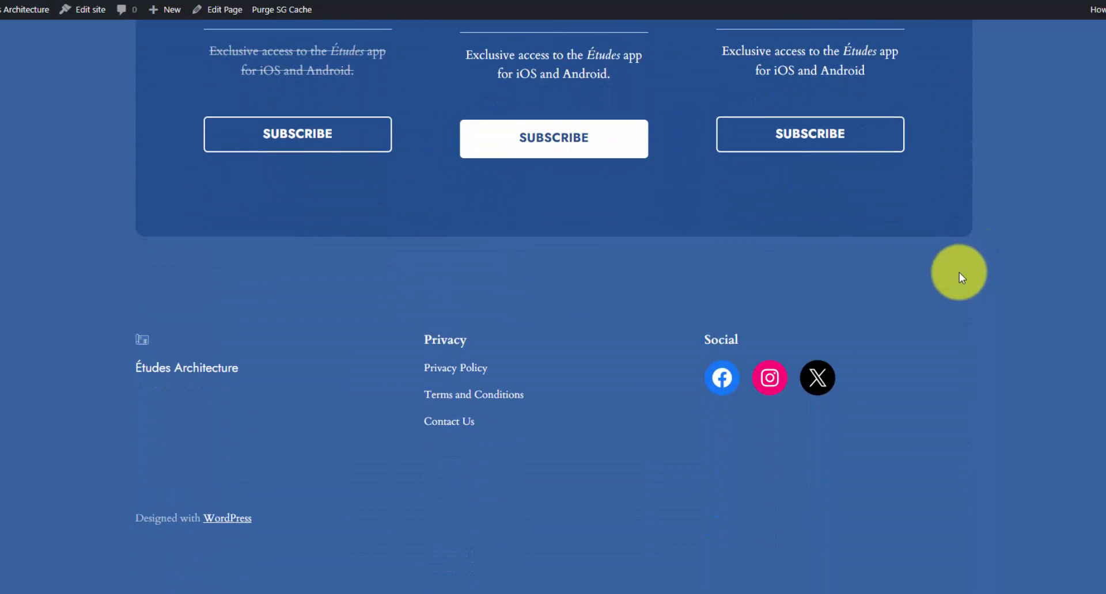
scroll(958, 273, "up", 5)
scroll(956, 276, "up", 5)
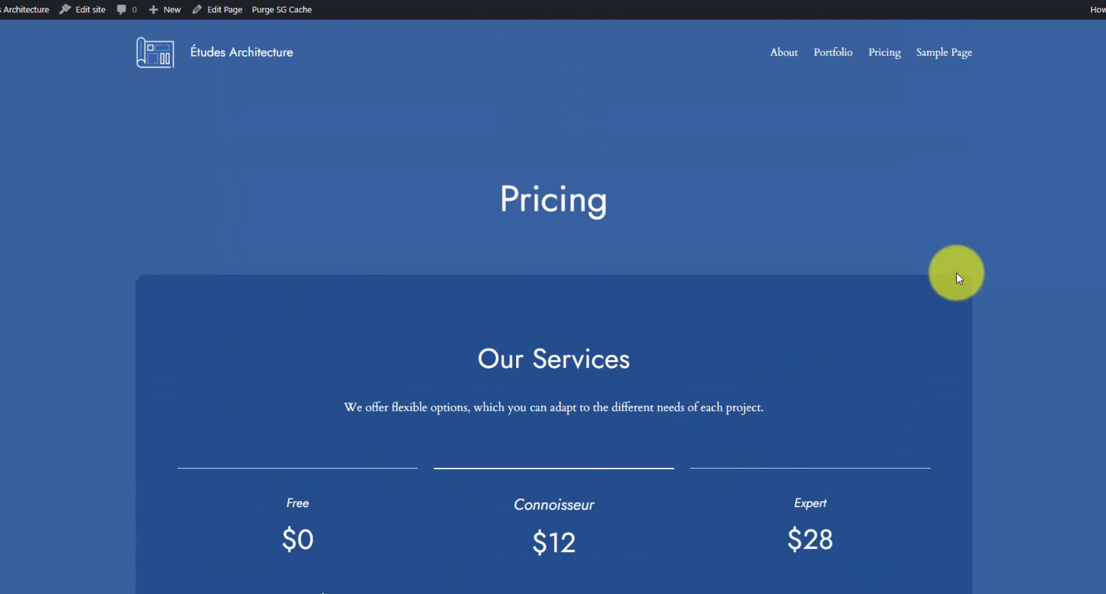